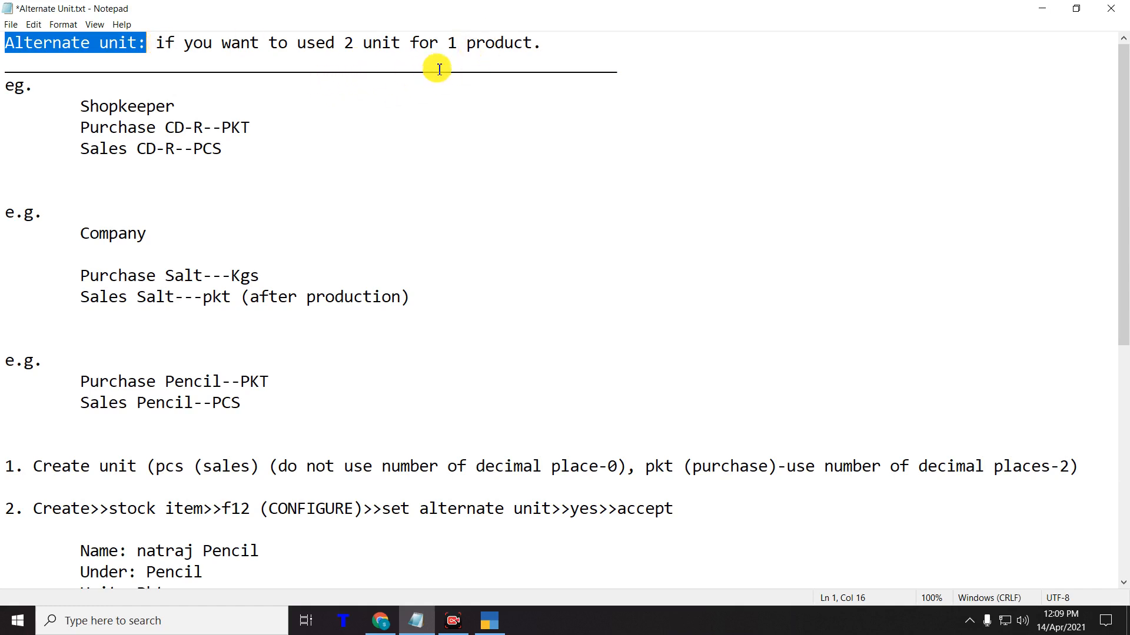
- Correct the "eg." label above the shopkeeper example to "e.g."
left_click_drag(456, 46, 532, 44)
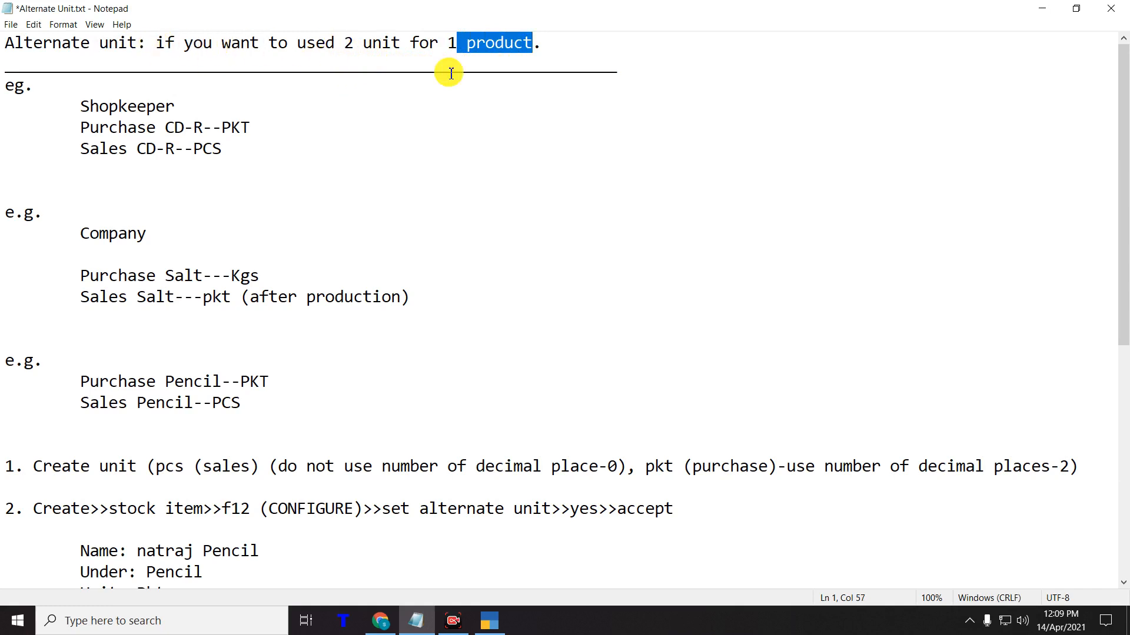
left_click_drag(8, 43, 628, 47)
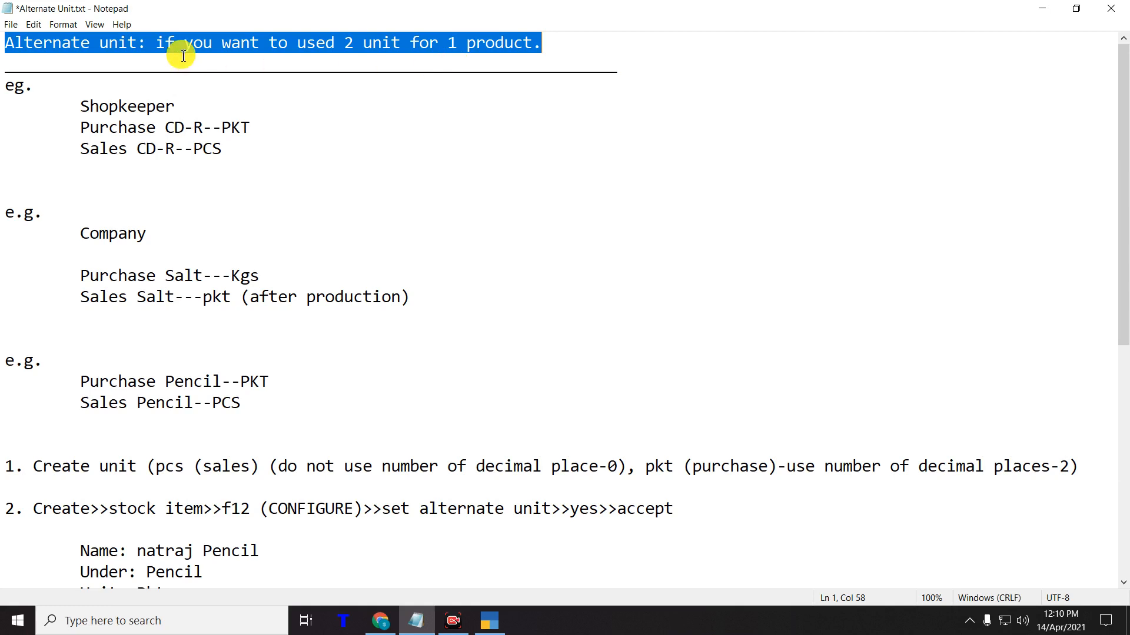
left_click(18, 87)
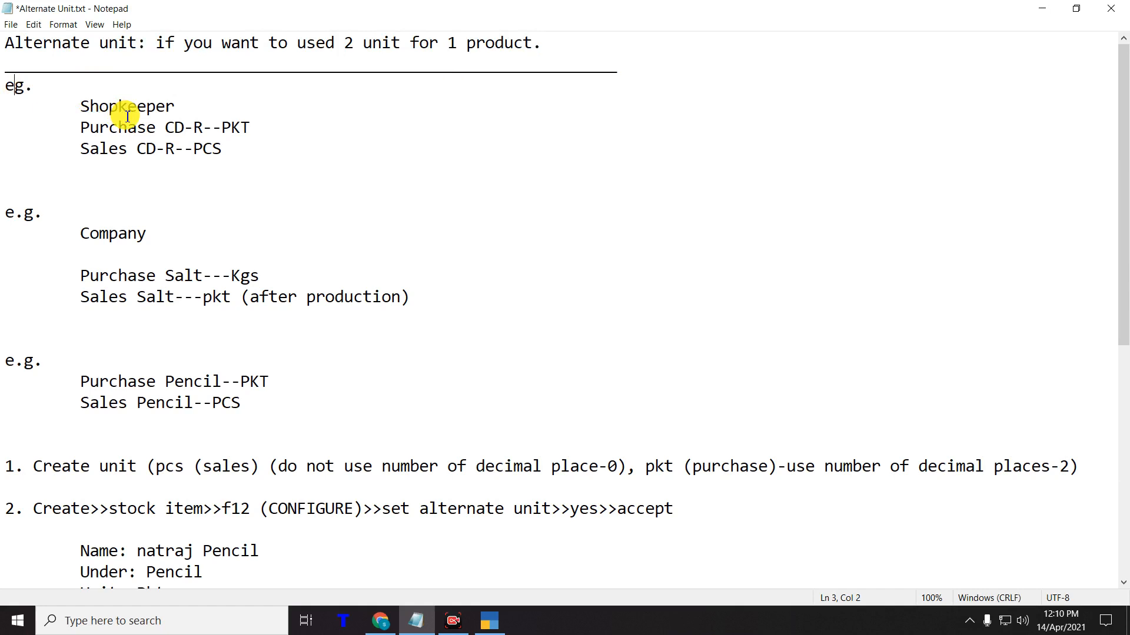
type(".")
key("Down")
key("Down")
- Append "/Pkt" to the "Sales CD-R--PCS" line in the shopkeeper example
left_click_drag(174, 108, 128, 108)
left_click_drag(45, 108, 179, 103)
left_click(82, 160)
left_click_drag(81, 127, 211, 127)
left_click_drag(82, 149, 153, 149)
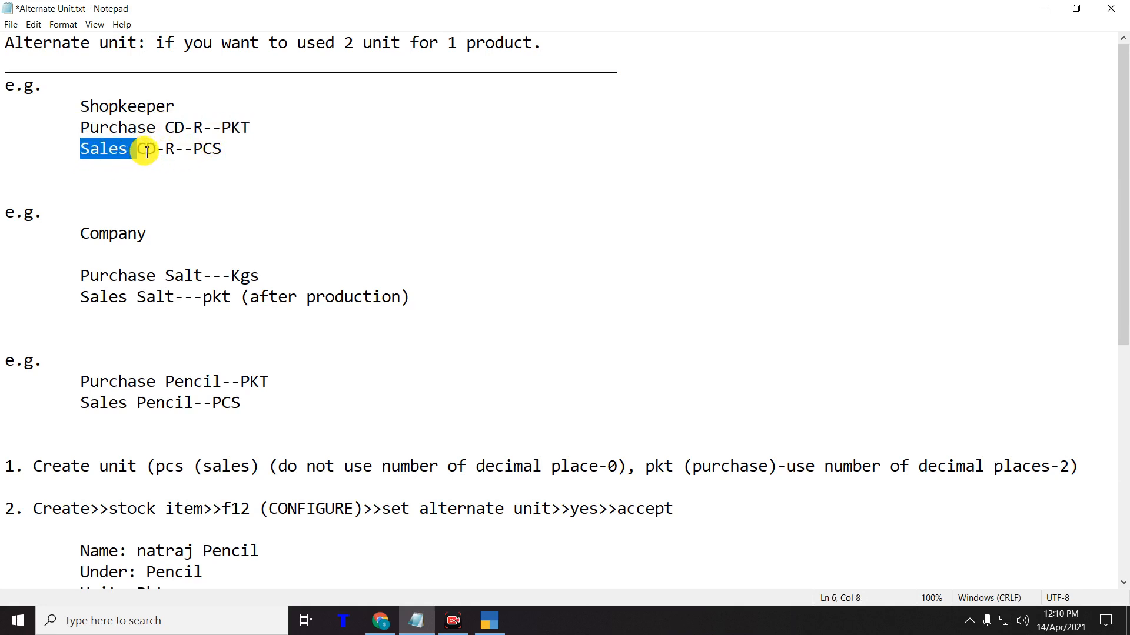
left_click_drag(195, 149, 250, 128)
left_click(178, 128)
left_click_drag(128, 149, 229, 149)
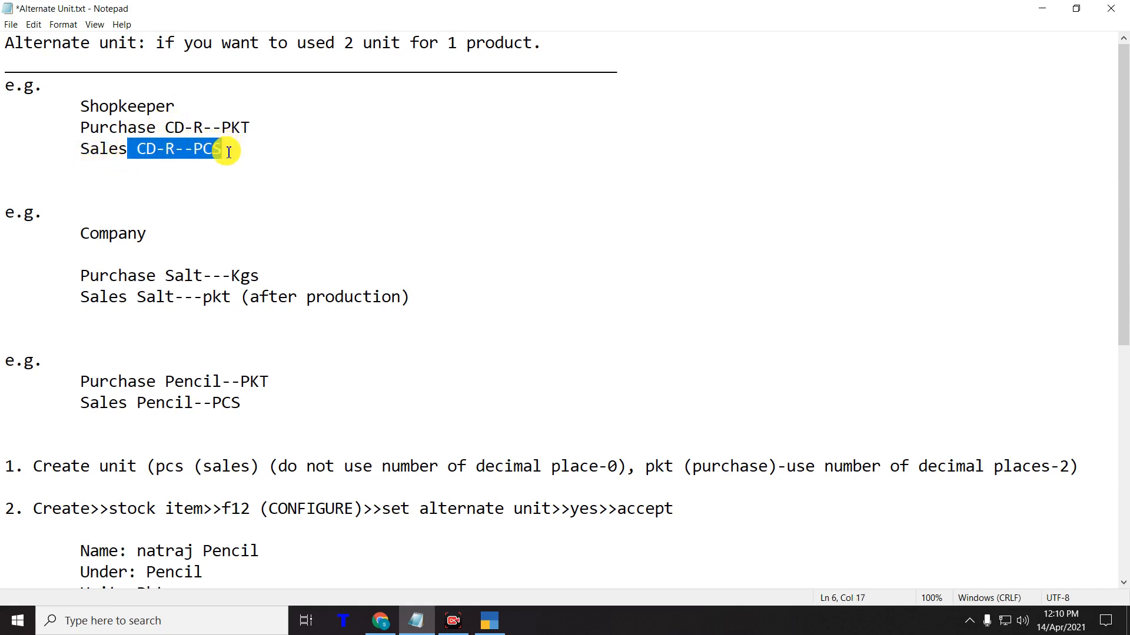
left_click(228, 152)
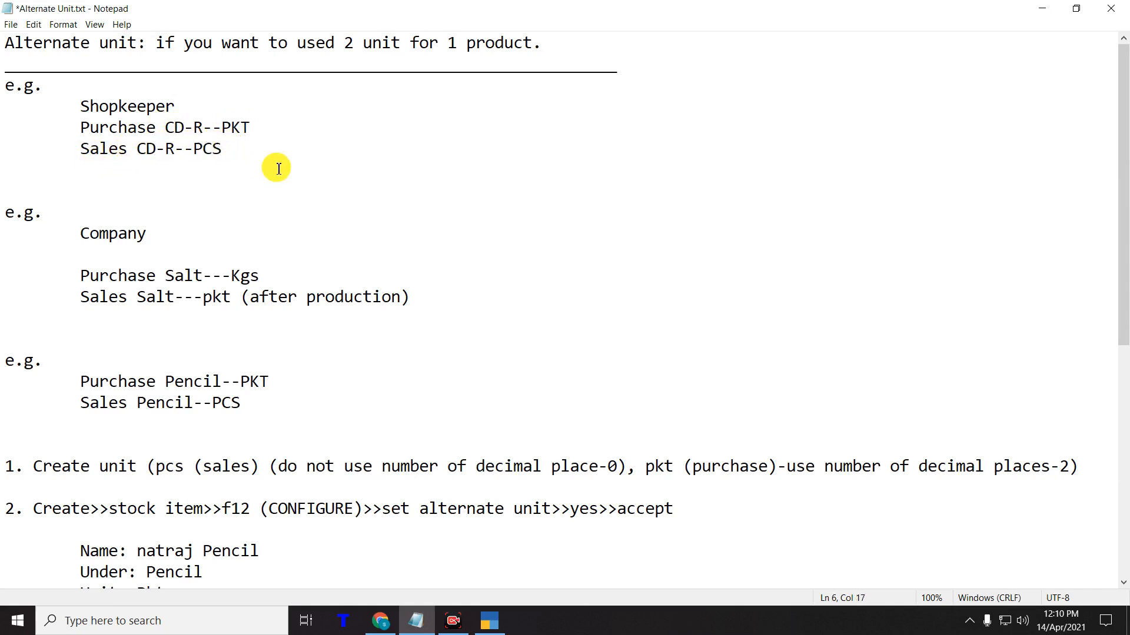
type("/Pkt")
- Review the shopkeeper CD-R example and the company salt example, comparing their purchase and sales units with the alternate unit definition
left_click_drag(70, 128, 264, 164)
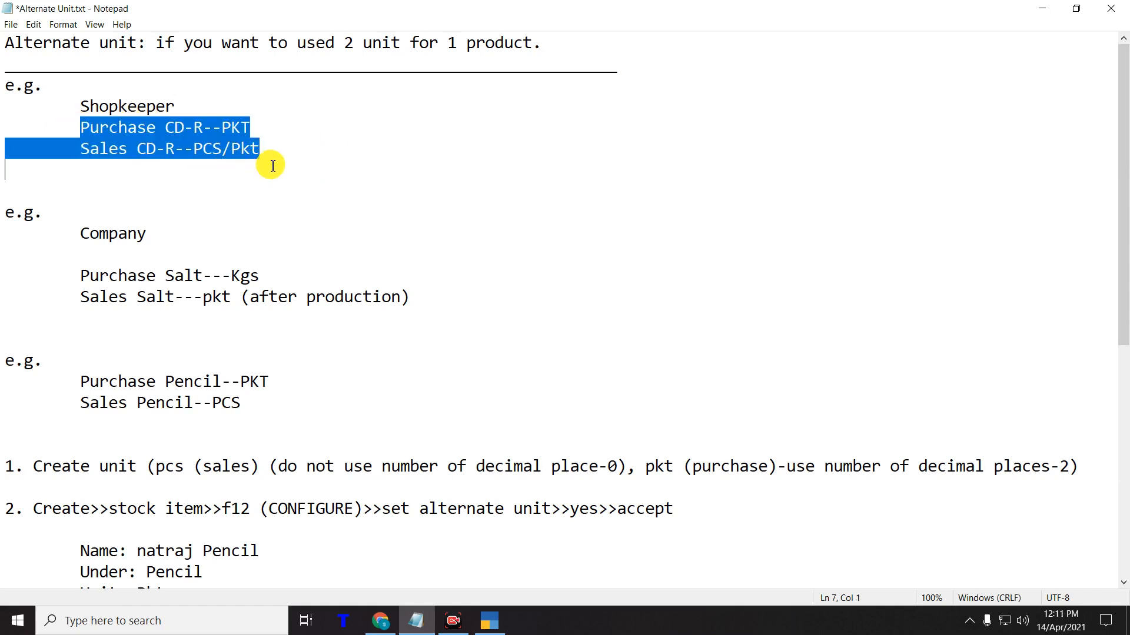
left_click_drag(12, 51, 168, 100)
left_click(230, 241)
scroll(198, 240, "down", 2)
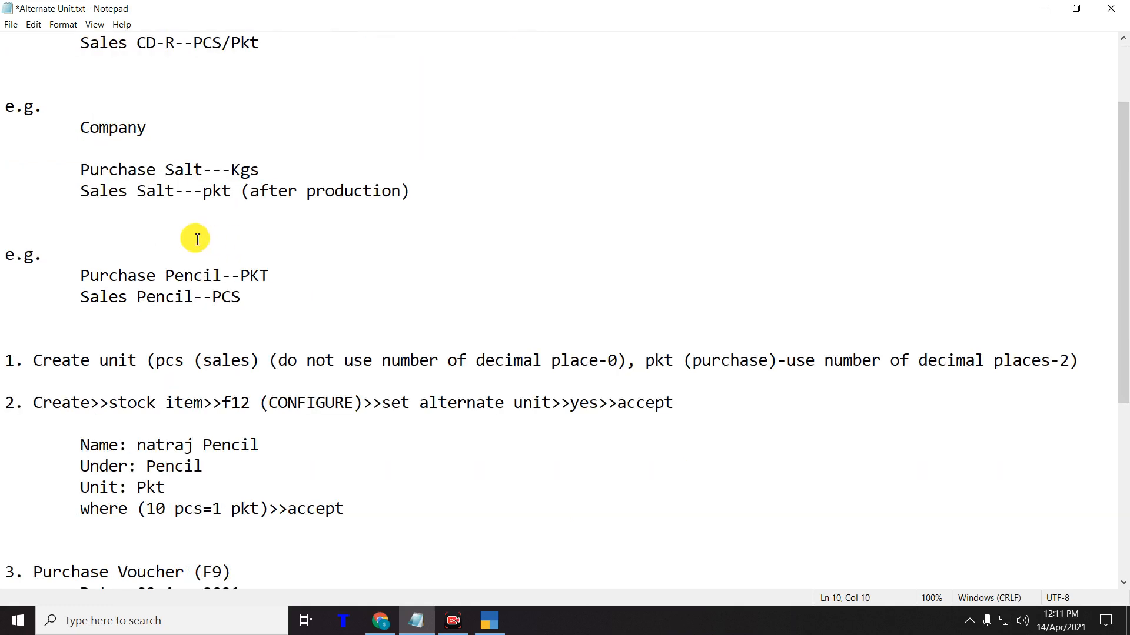
scroll(198, 240, "up", 2)
left_click_drag(76, 234, 218, 242)
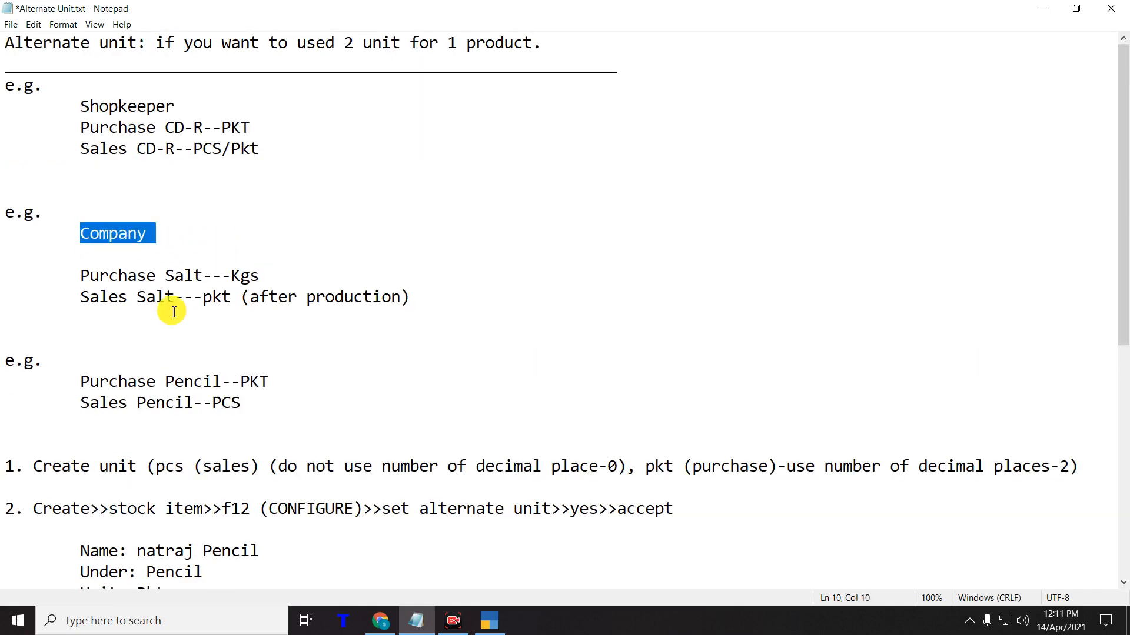
left_click_drag(70, 272, 210, 274)
left_click_drag(71, 235, 170, 237)
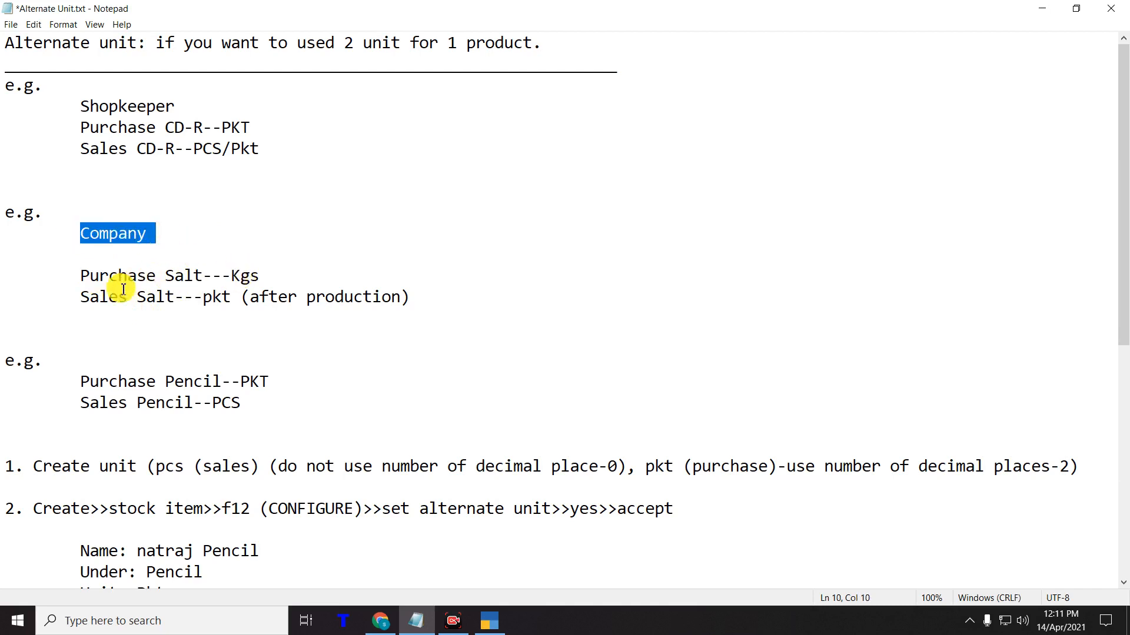
left_click(80, 297)
left_click_drag(80, 297, 234, 299)
left_click(242, 299)
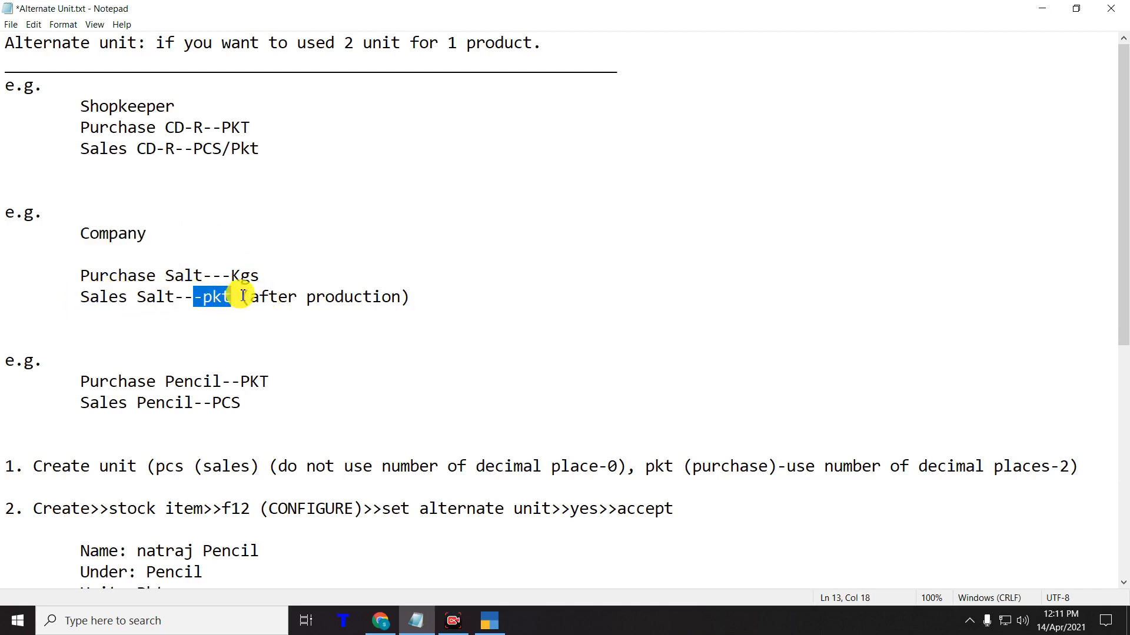
left_click_drag(5, 43, 156, 45)
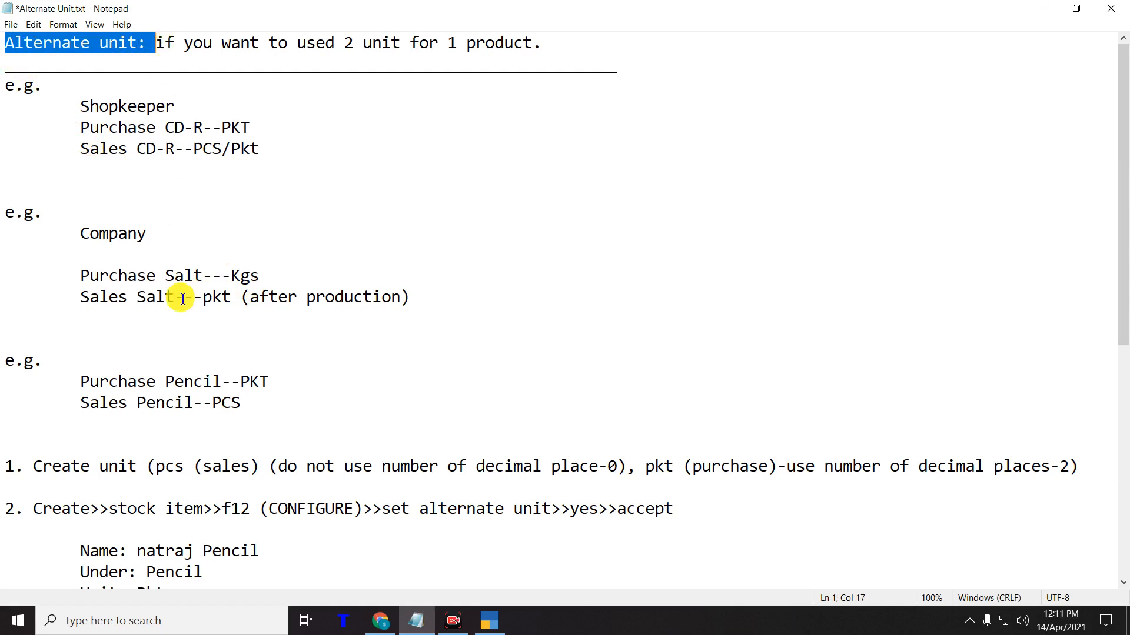
- Examine the pencil example's purchase and sales units and the first instruction about creating the pcs unit for sales
scroll(182, 323, "down", 2)
left_click_drag(5, 267, 197, 262)
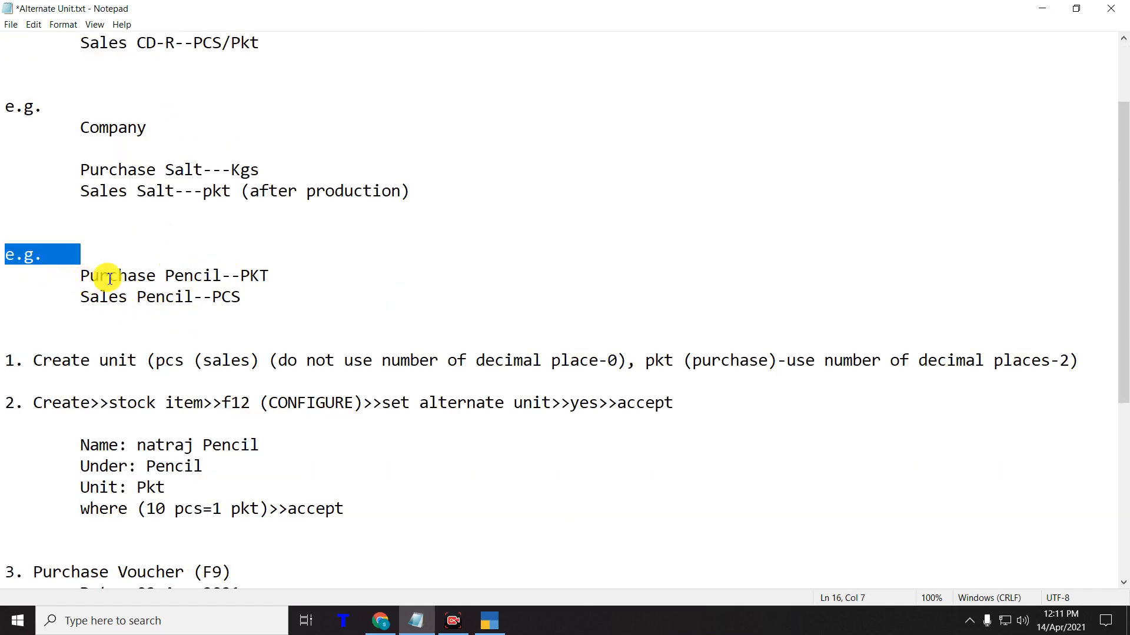
mouse_move(81, 276)
left_mouse_down()
mouse_move(222, 273)
mouse_move(298, 286)
left_mouse_up()
left_click_drag(80, 297, 248, 302)
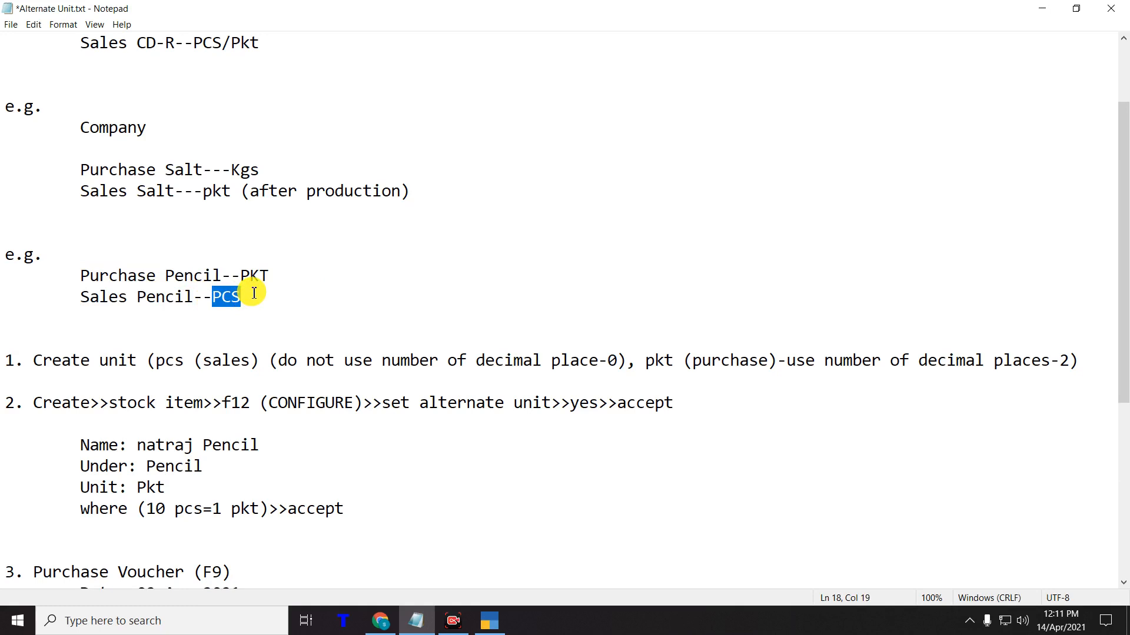
scroll(254, 293, "down", 2)
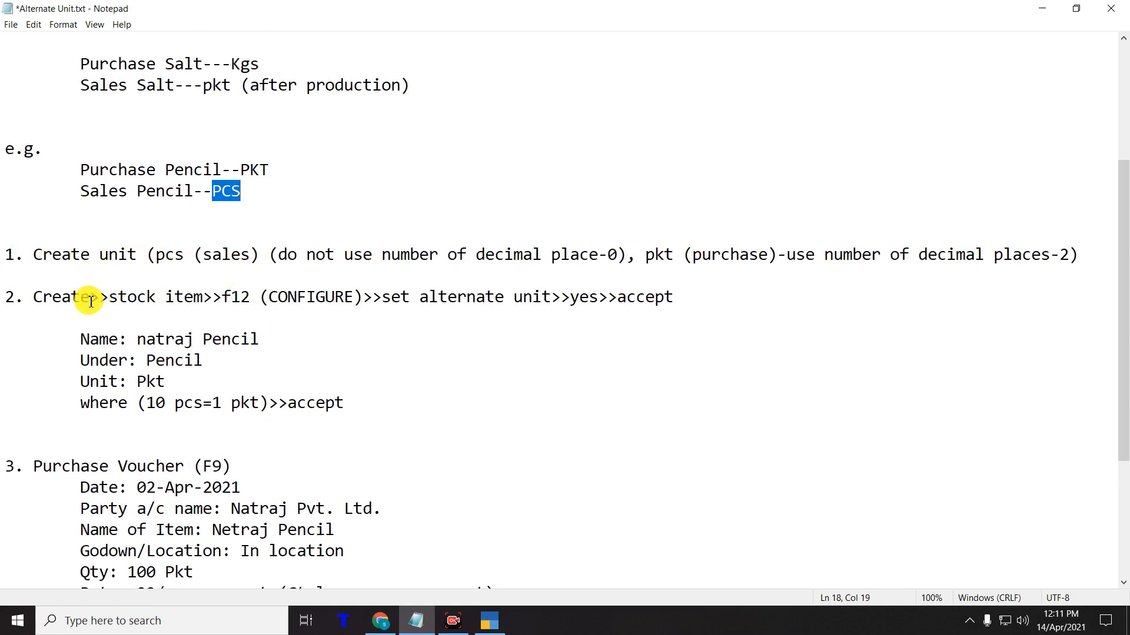
scroll(233, 265, "down", 2)
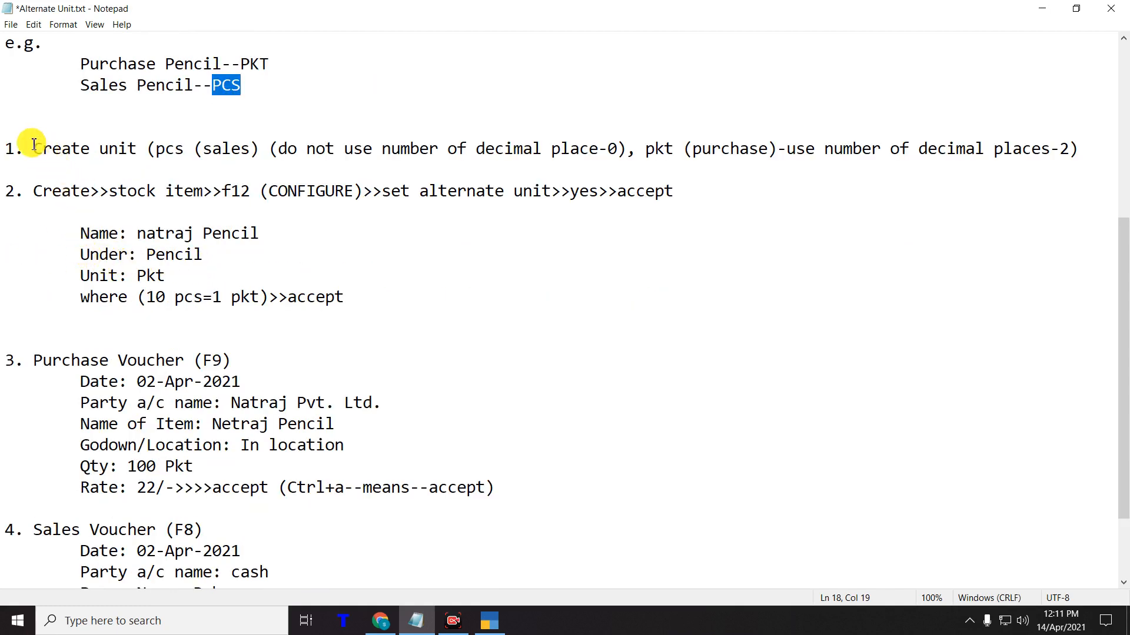
left_click_drag(22, 147, 144, 147)
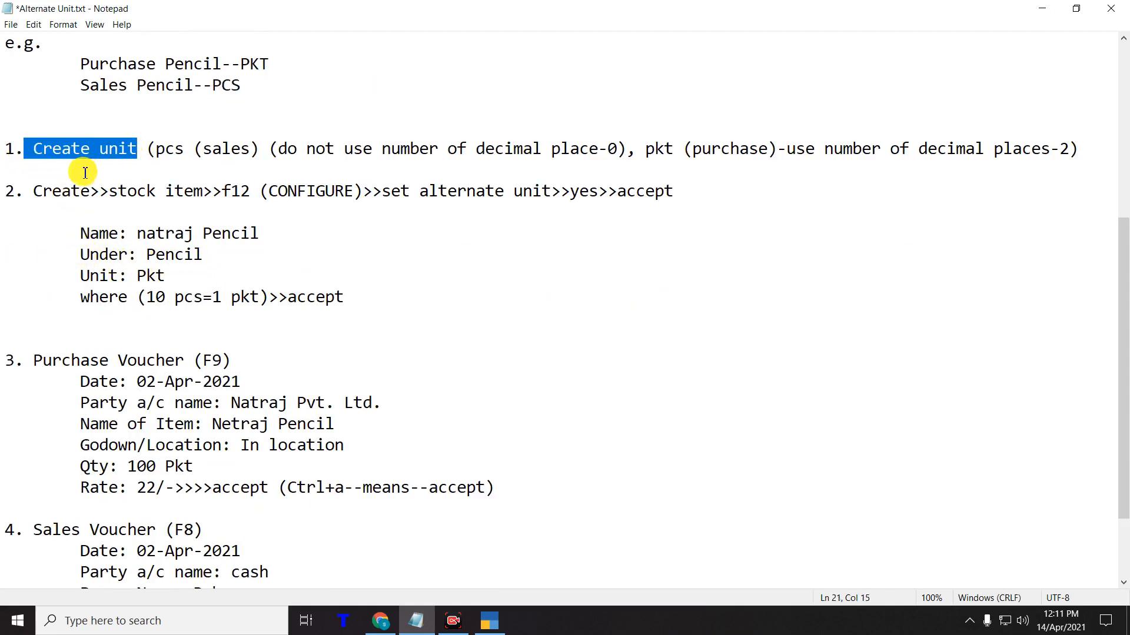
left_click(80, 177)
left_click(35, 147)
double_click(169, 150)
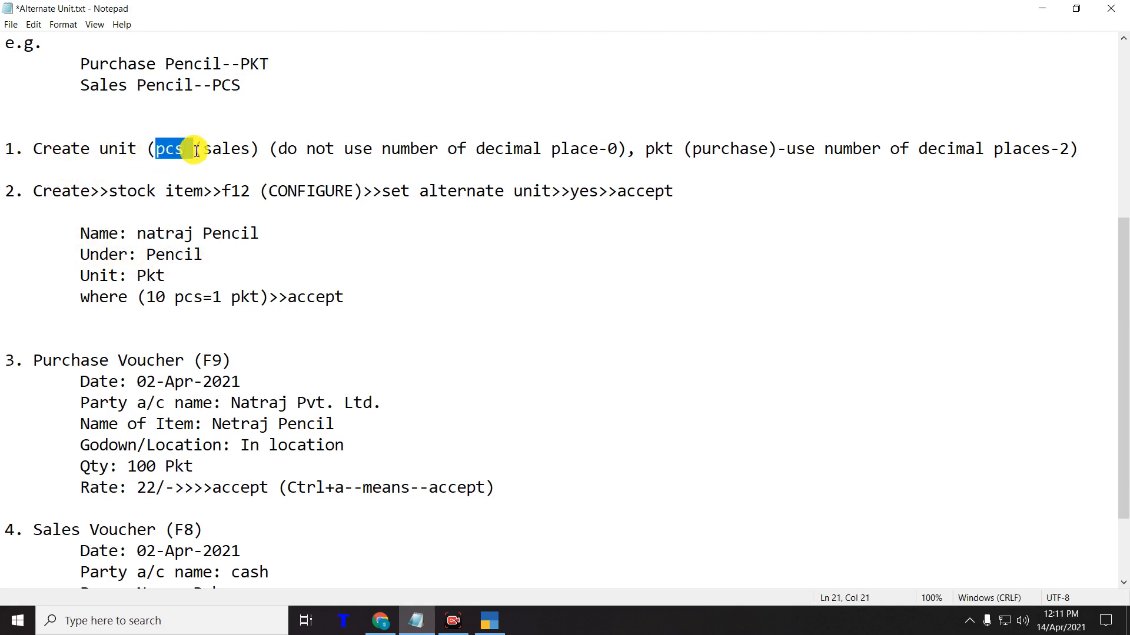
left_click(176, 172)
left_click_drag(182, 151, 149, 151)
double_click(224, 150)
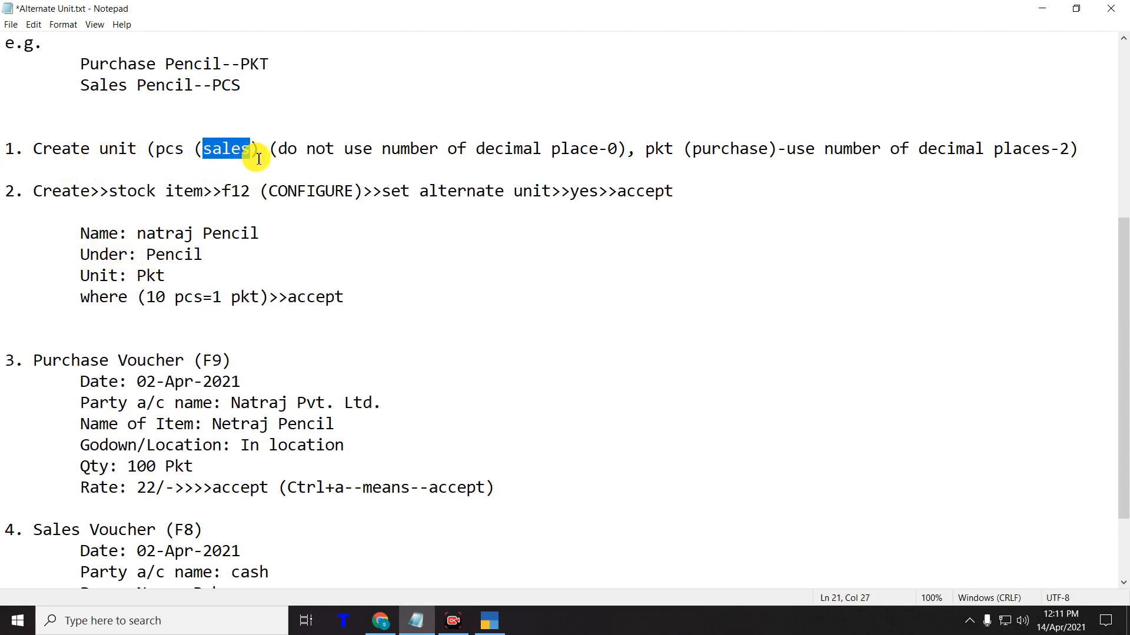
- Switch to the Google Meet call in Chrome, present the entire screen, and return to the notes with the sharing notice hidden
left_click(379, 623)
left_click(1014, 586)
left_click(1006, 452)
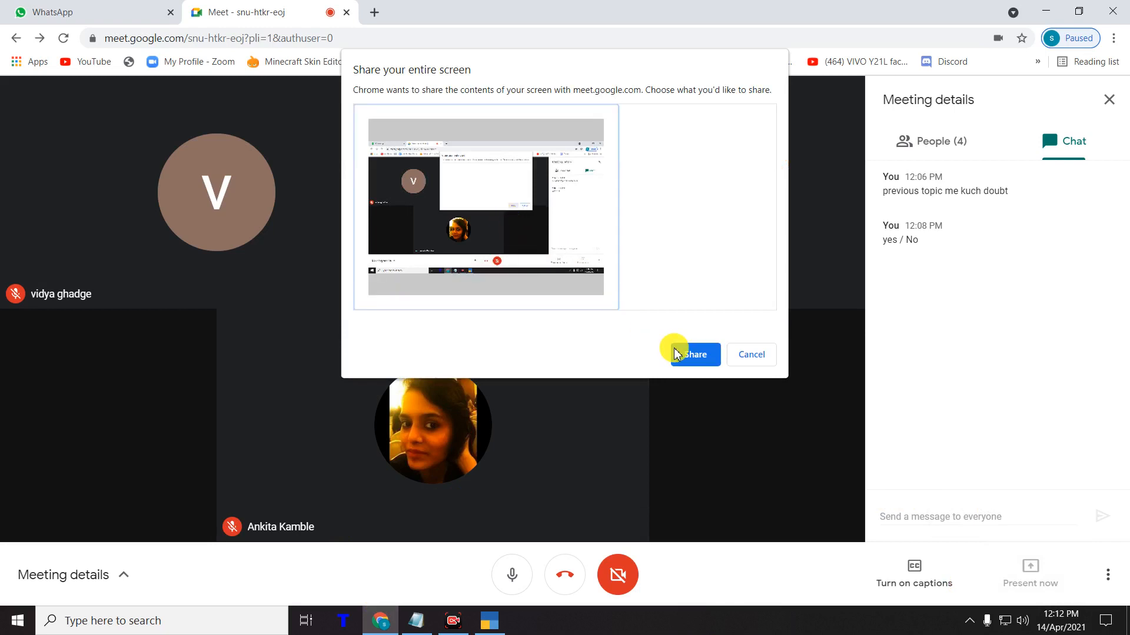
left_click(675, 353)
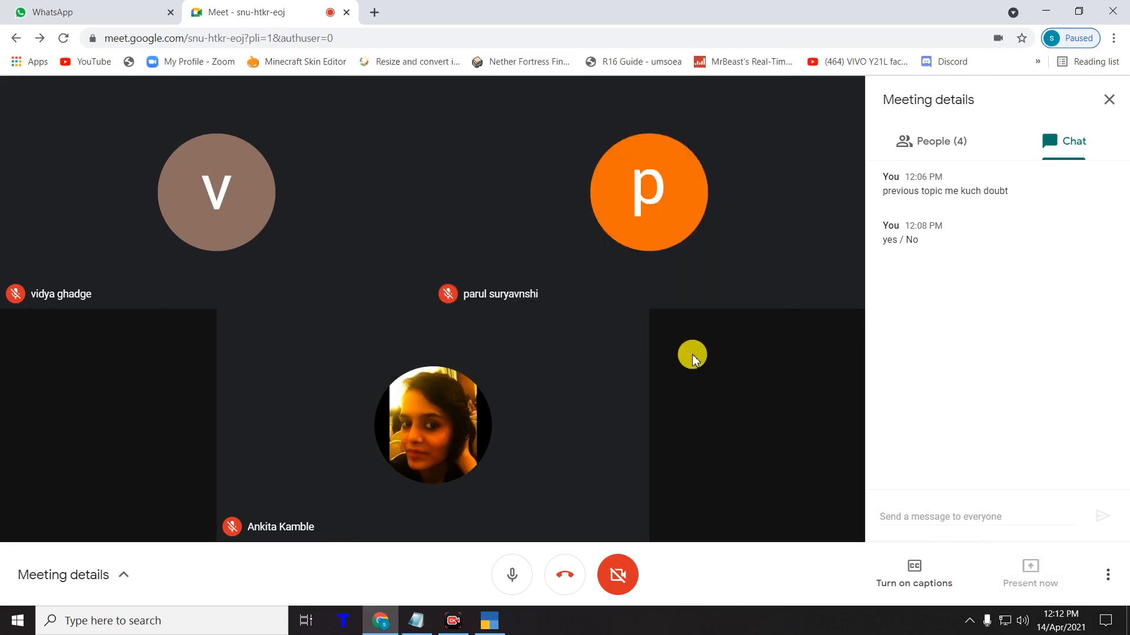
left_click(1051, 11)
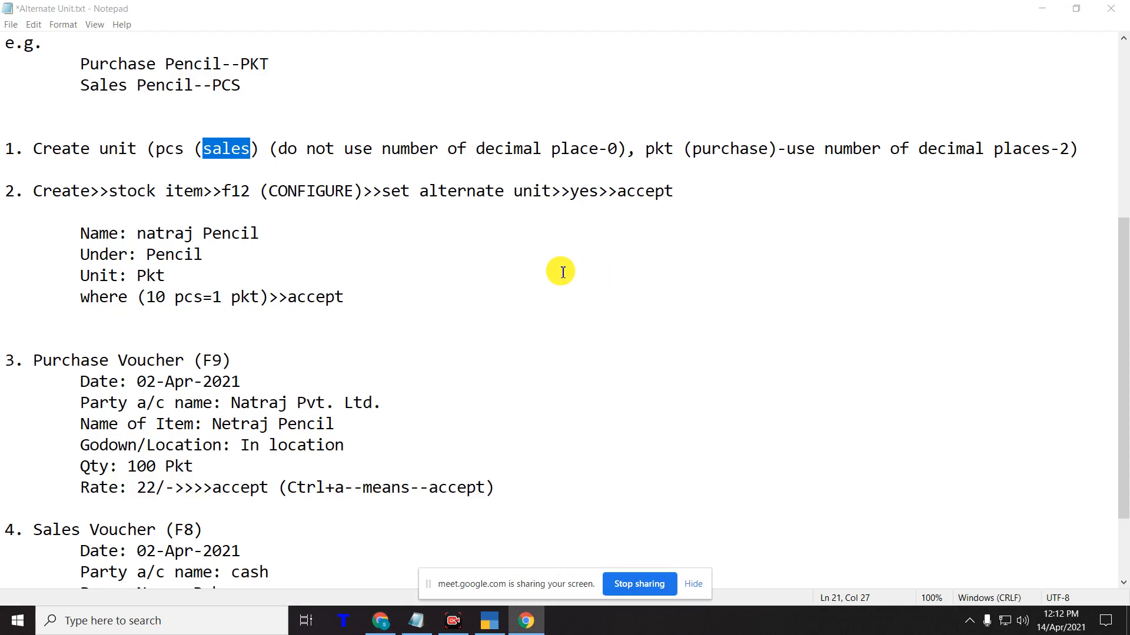
left_click(694, 585)
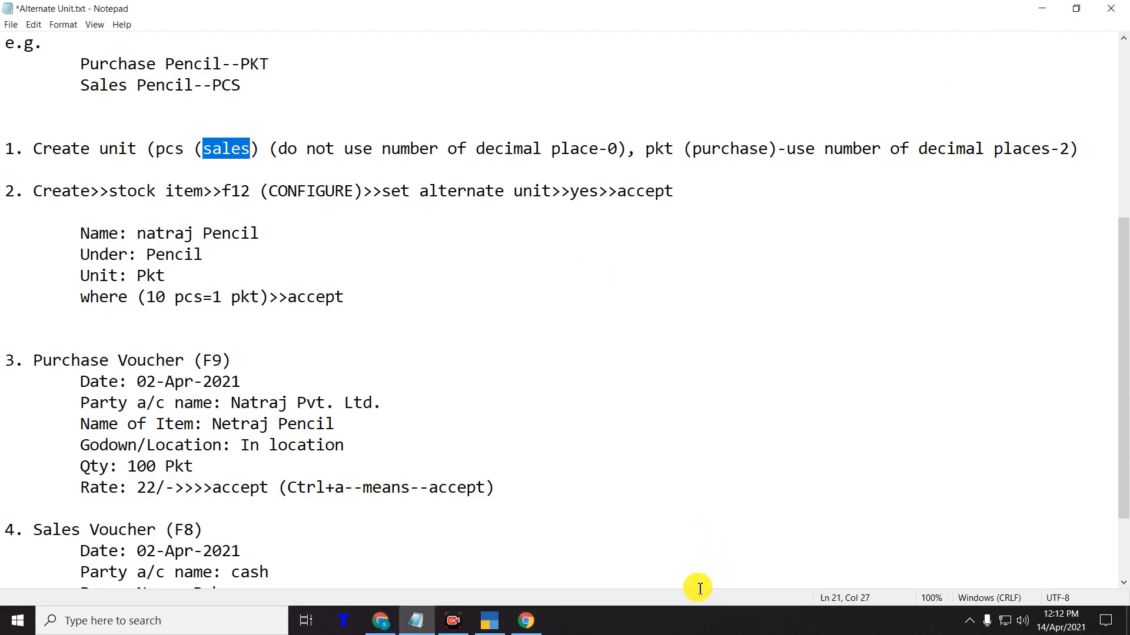
- Review the alternate unit definition, the shopkeeper example, the decimal-place rules for pcs and pkt, and the stock item creation instruction
mouse_move(529, 625)
scroll(492, 347, "up", 5)
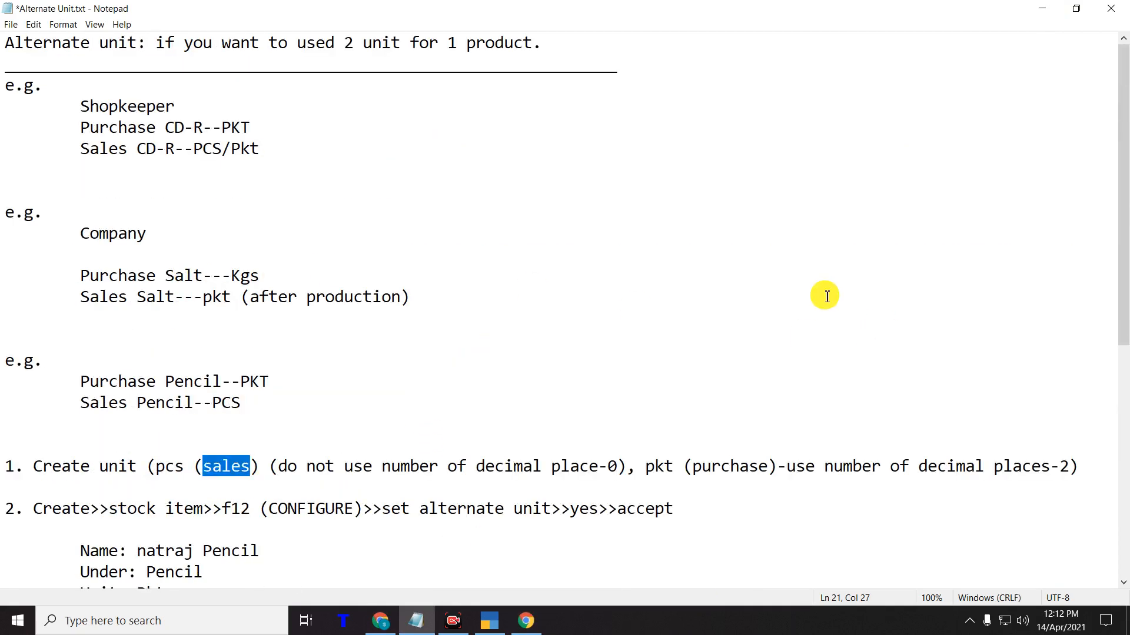
left_click_drag(11, 41, 637, 31)
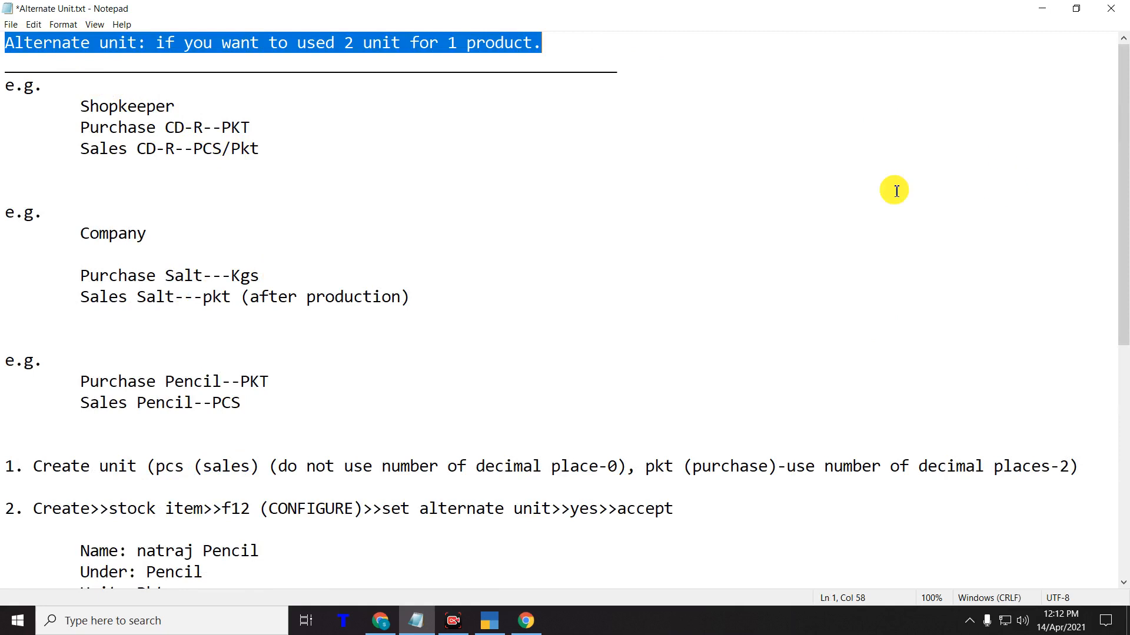
left_click_drag(50, 101, 305, 169)
scroll(318, 272, "down", 3)
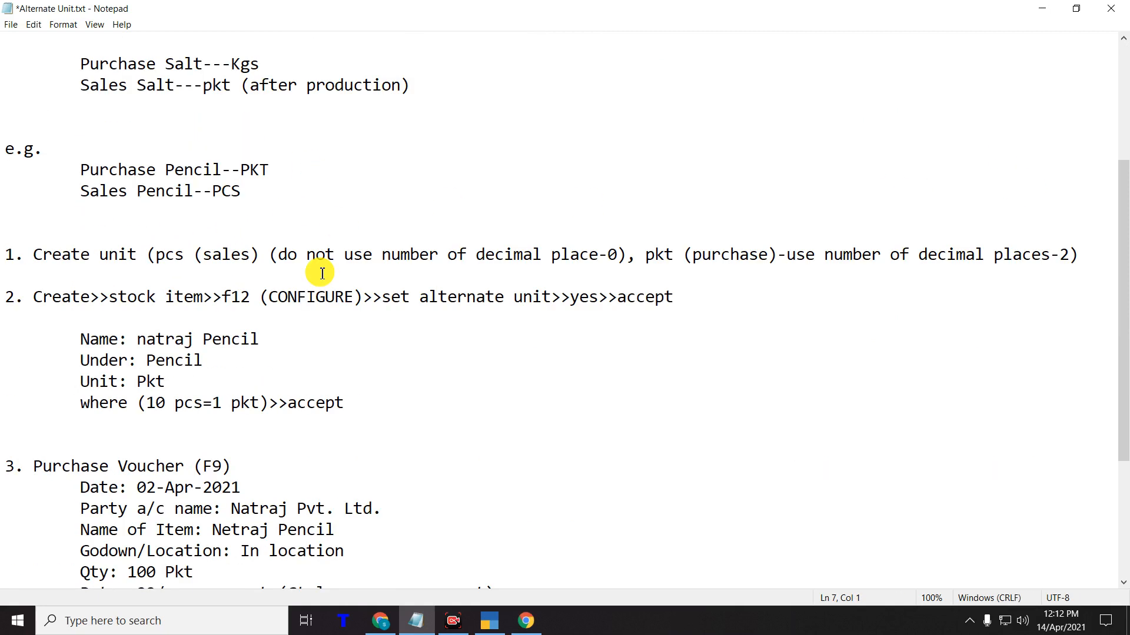
left_click_drag(33, 255, 137, 259)
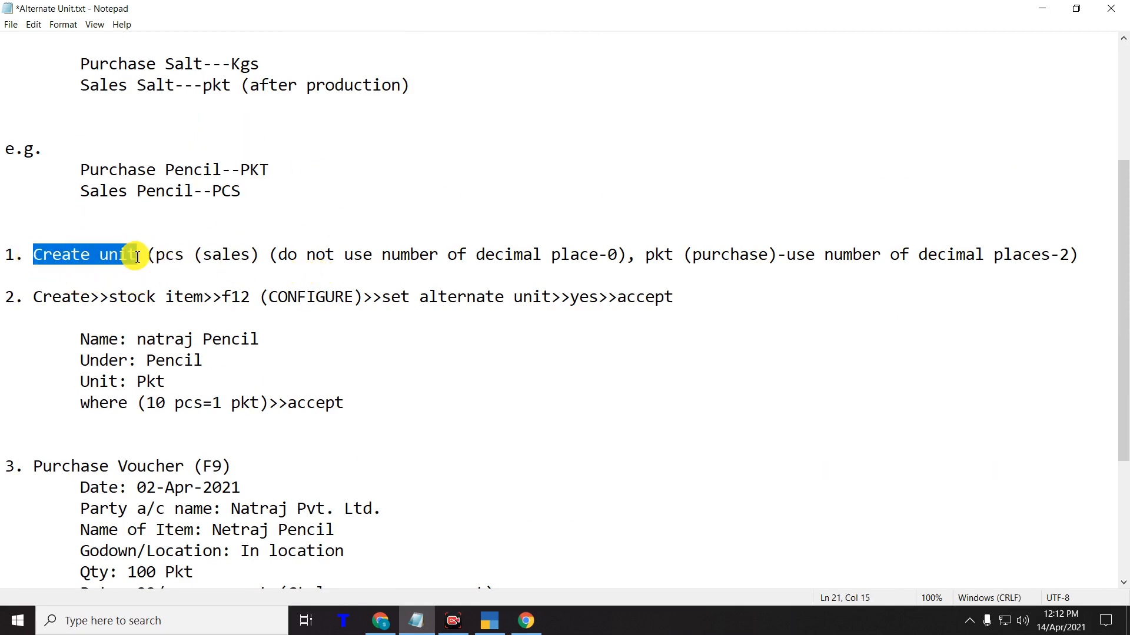
left_click_drag(156, 259, 183, 259)
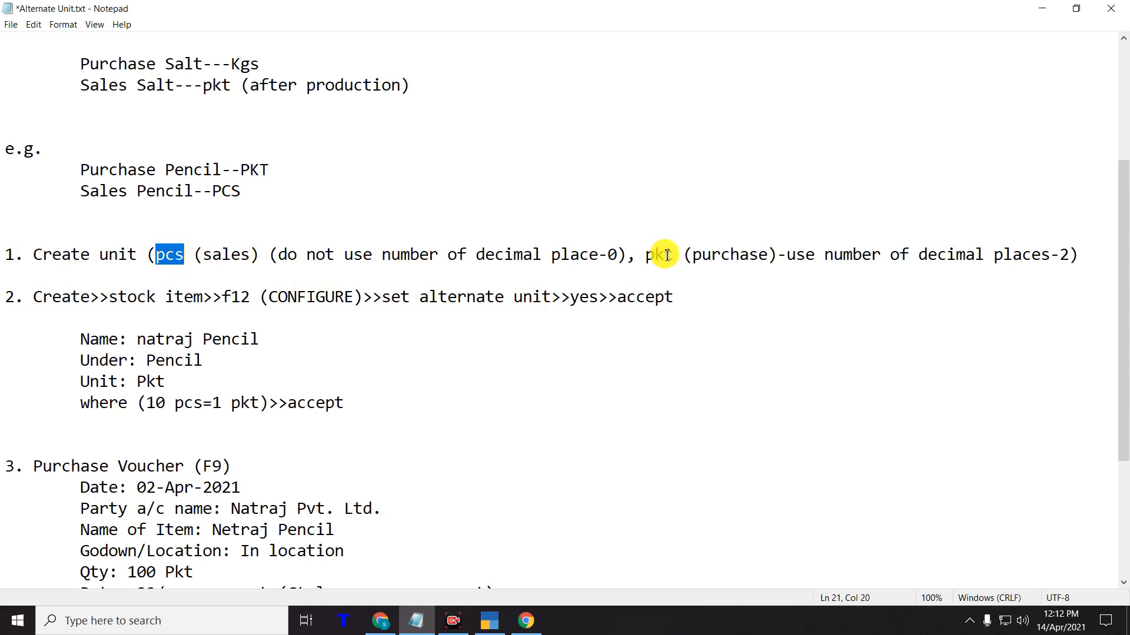
left_click_drag(646, 258, 675, 259)
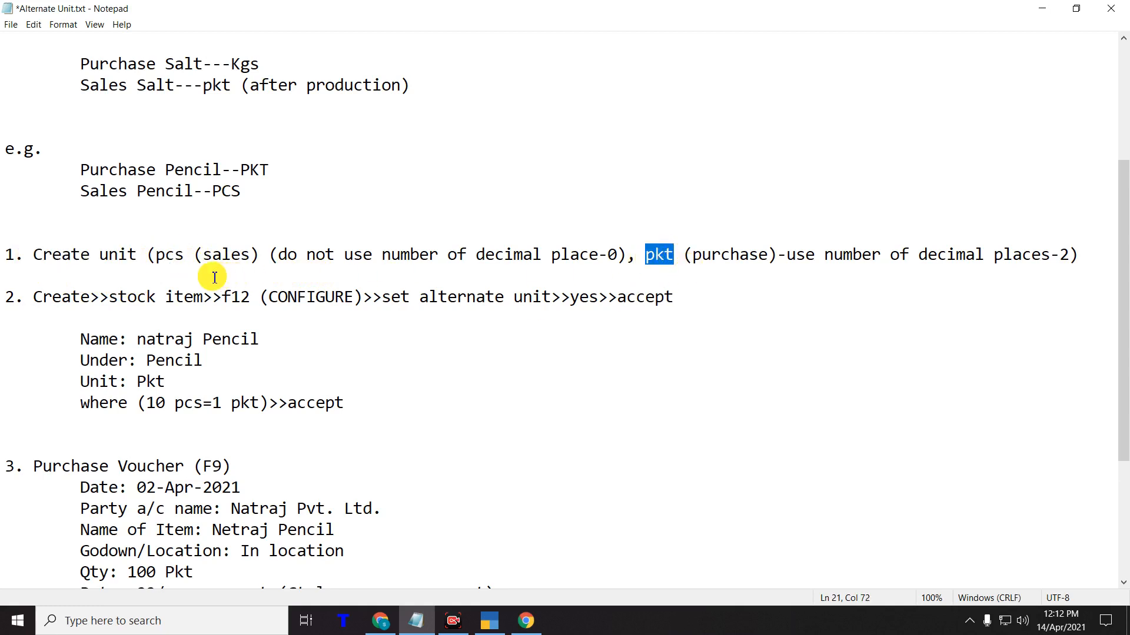
left_click_drag(156, 259, 185, 263)
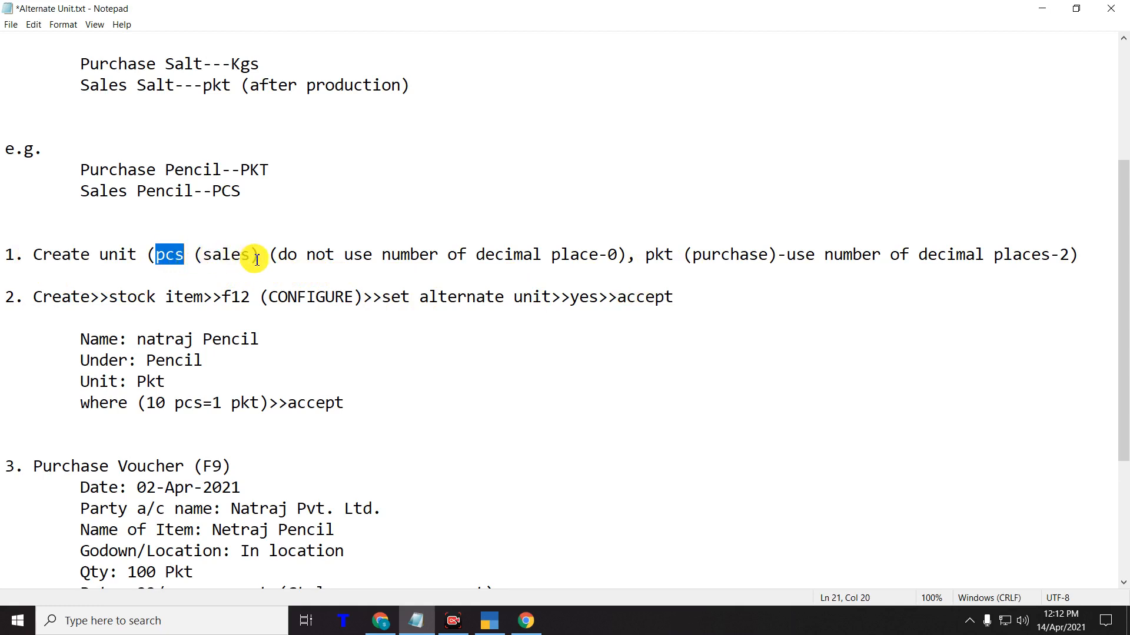
left_click_drag(283, 255, 619, 261)
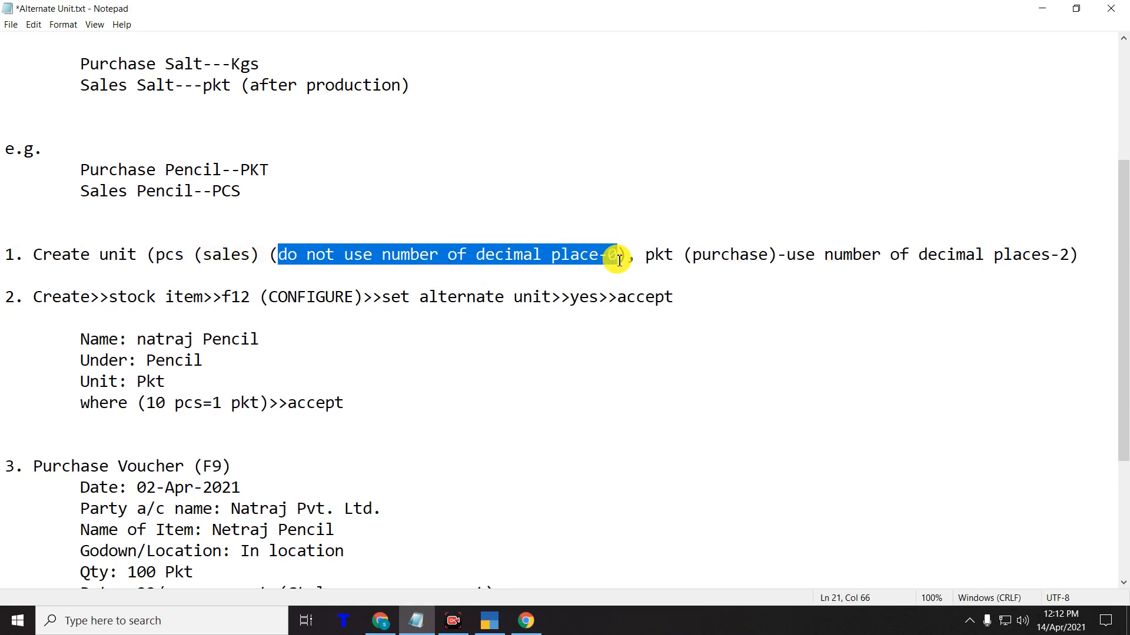
left_click(619, 261)
left_click_drag(646, 255, 677, 259)
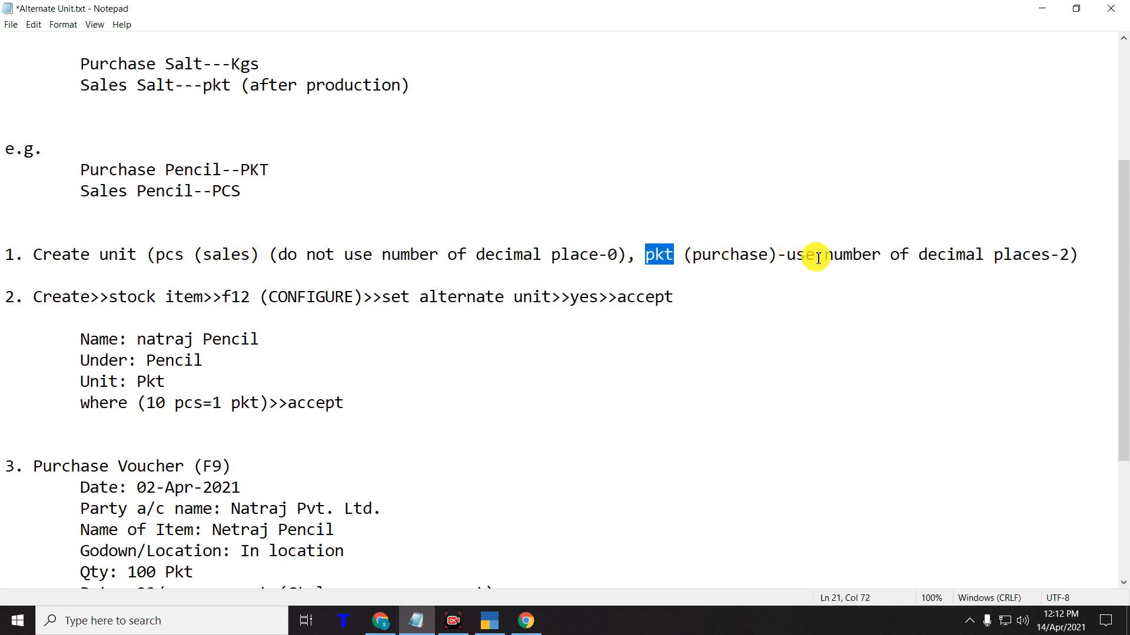
left_click_drag(788, 254, 1081, 259)
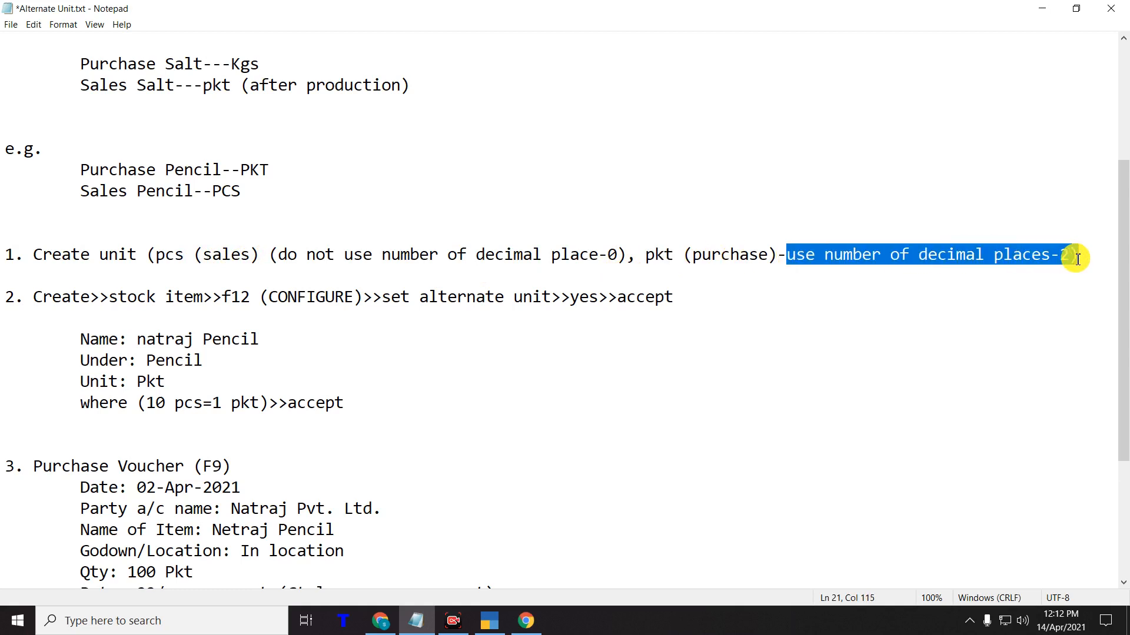
left_click_drag(7, 296, 651, 318)
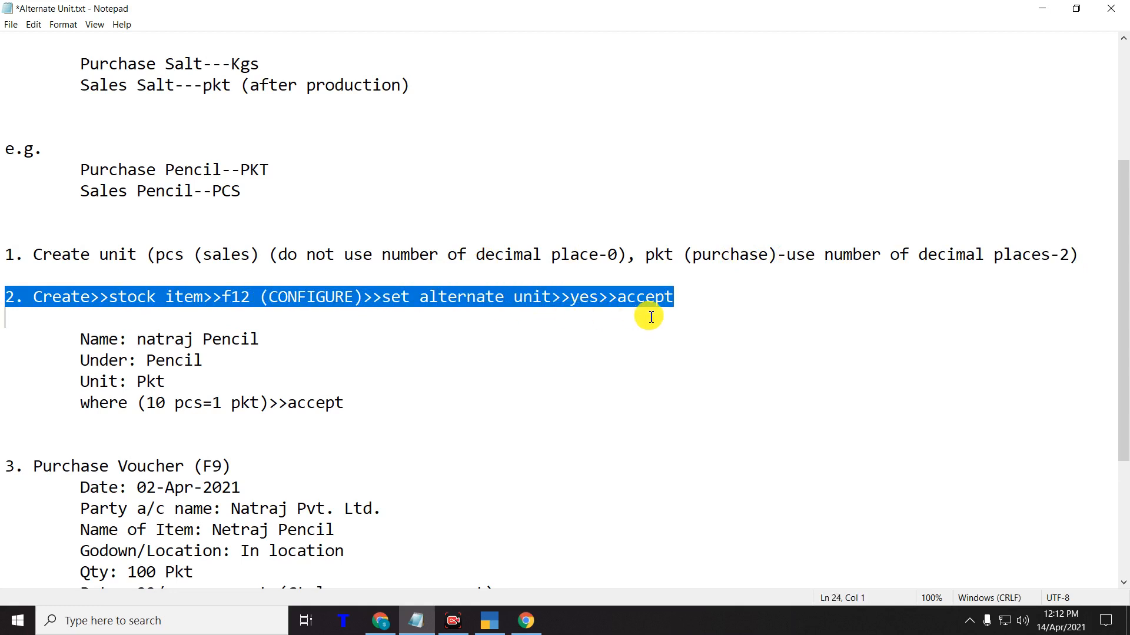
left_click_drag(33, 256, 150, 261)
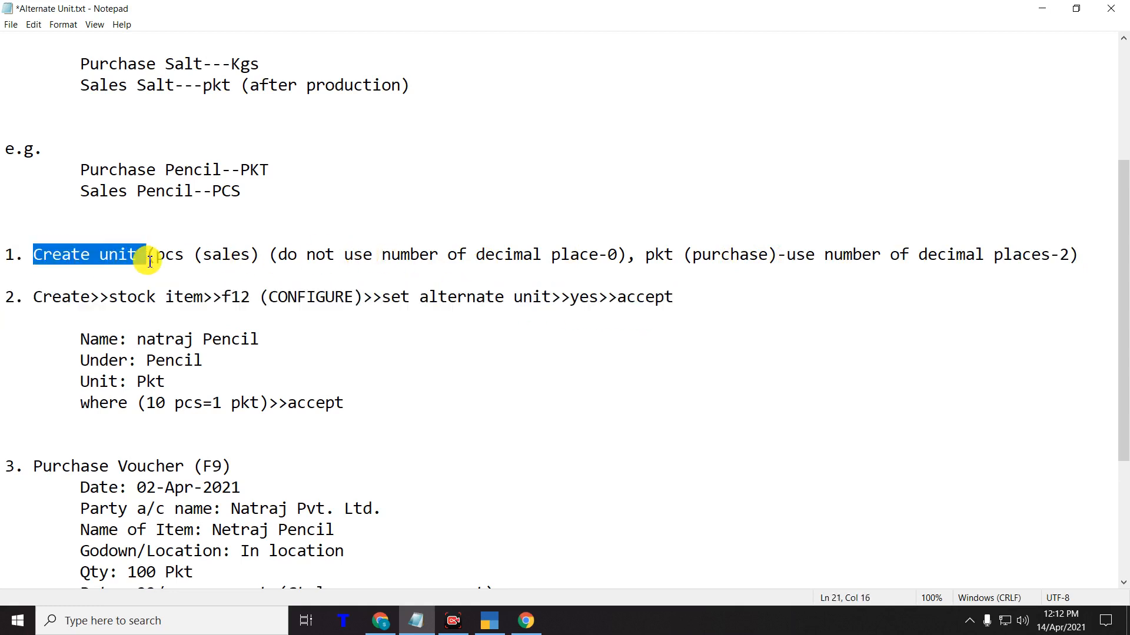
- Review the pencil stock item details in the notes, switch to TallyPrime, and finish creating the Alternate Unit company
left_click_drag(80, 340, 361, 416)
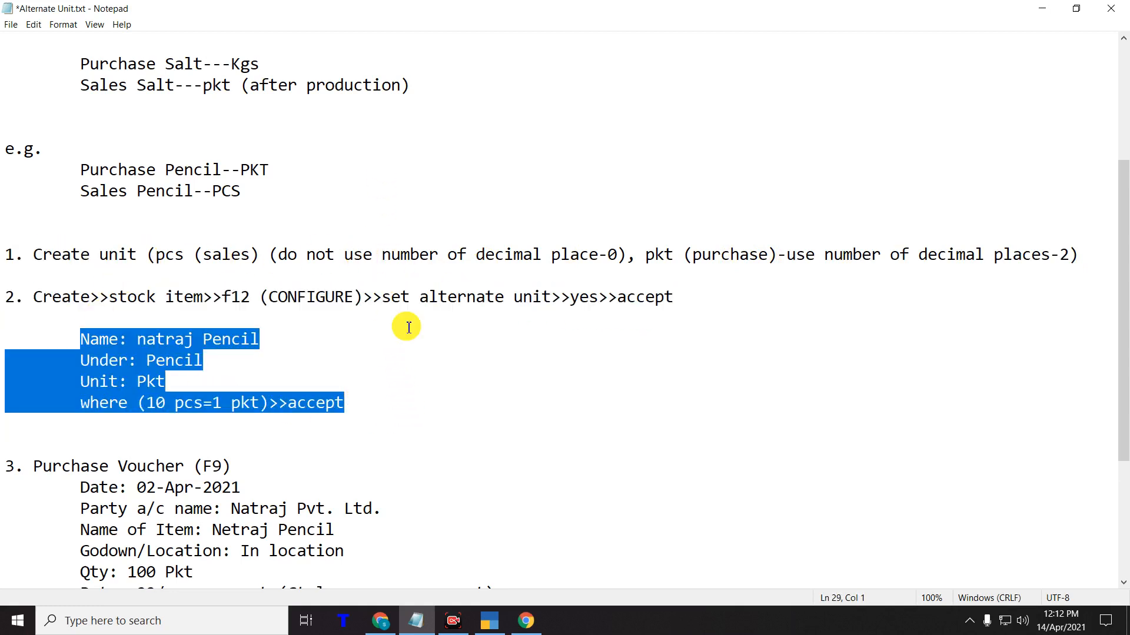
left_click(489, 620)
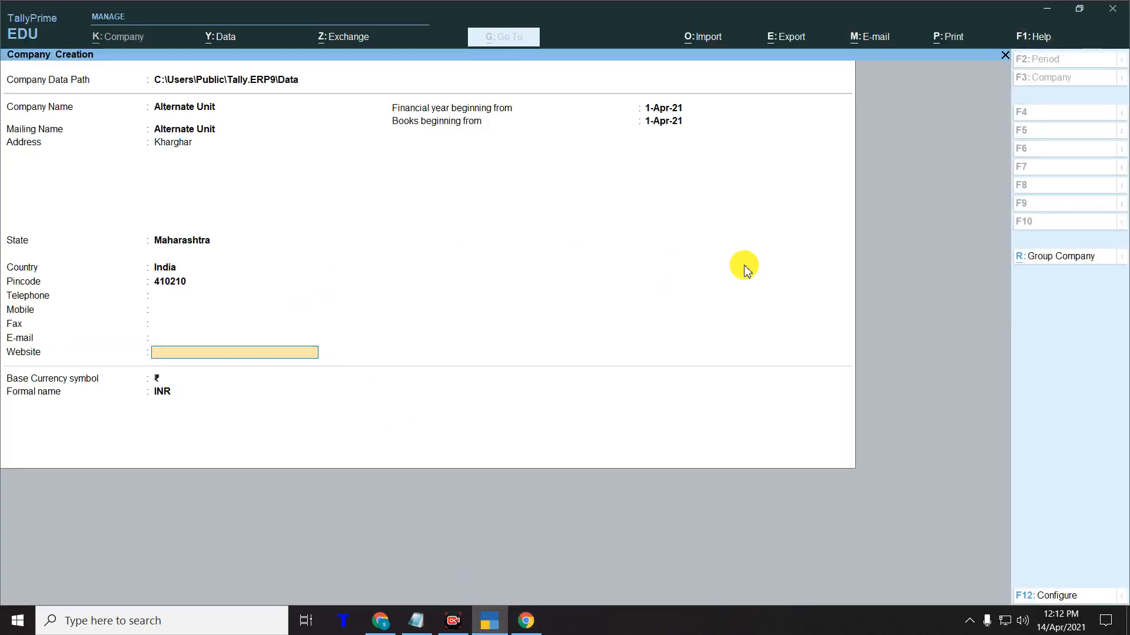
key("Return")
key("Return")
key("Return")
key("Return")
key("Return")
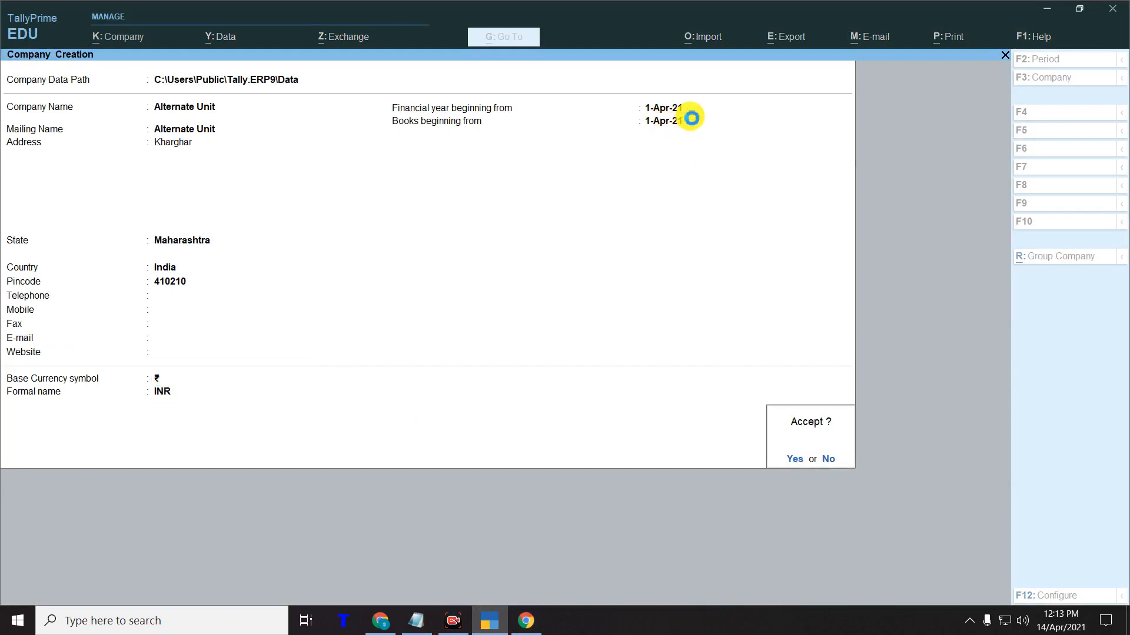
- Check the purchase voucher date in the Notepad notes and return to TallyPrime
left_click(416, 621)
left_click_drag(81, 487, 263, 492)
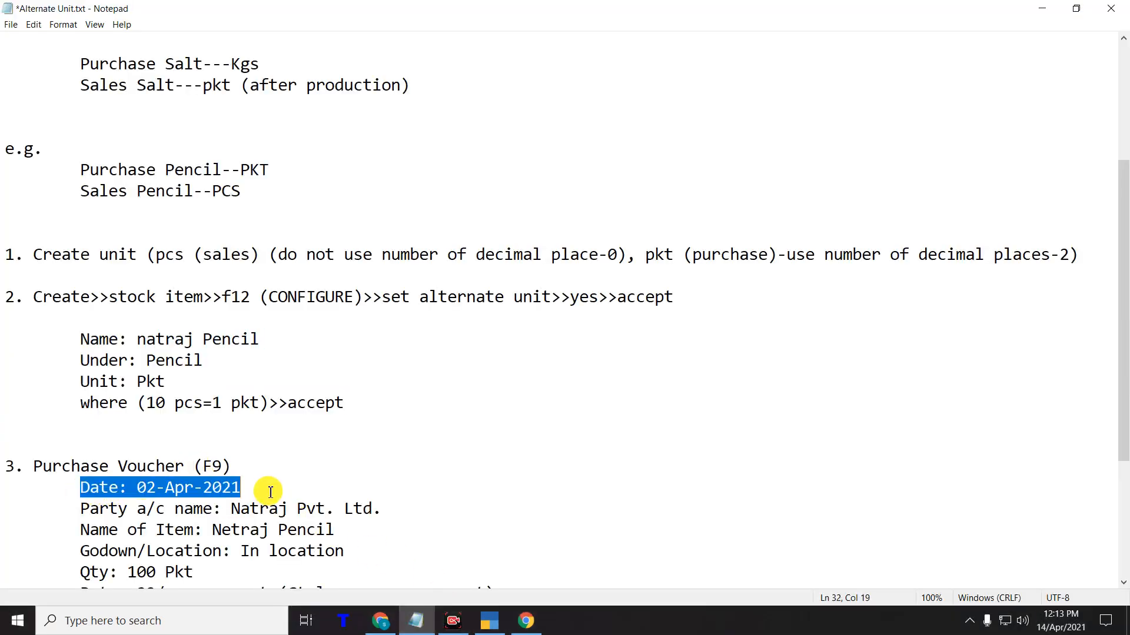
left_click_drag(130, 491, 265, 492)
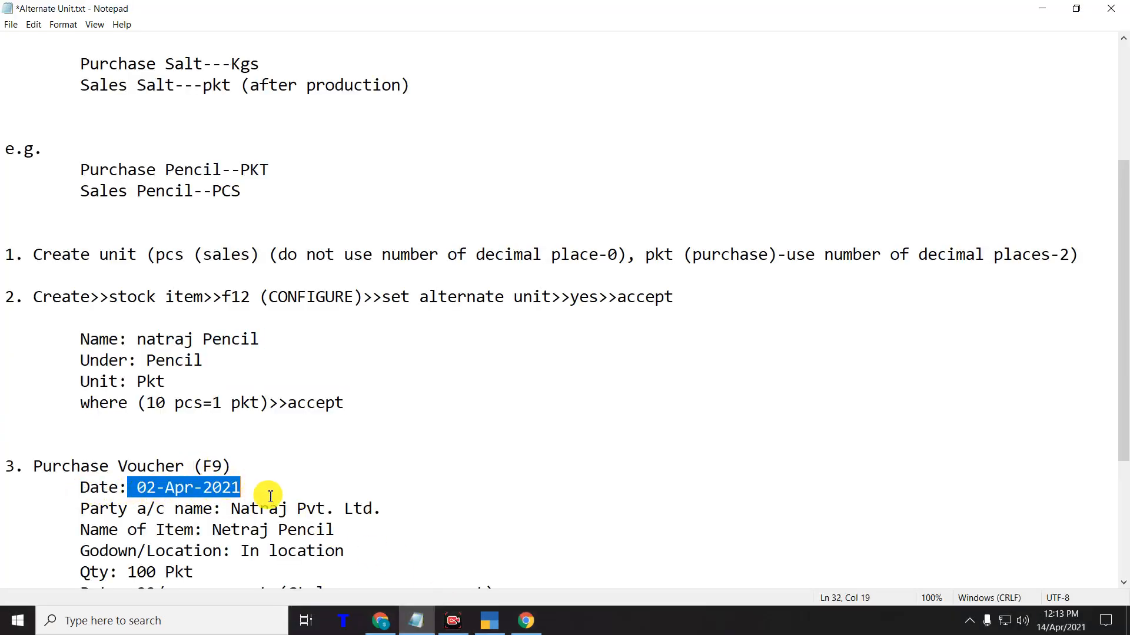
left_click(489, 620)
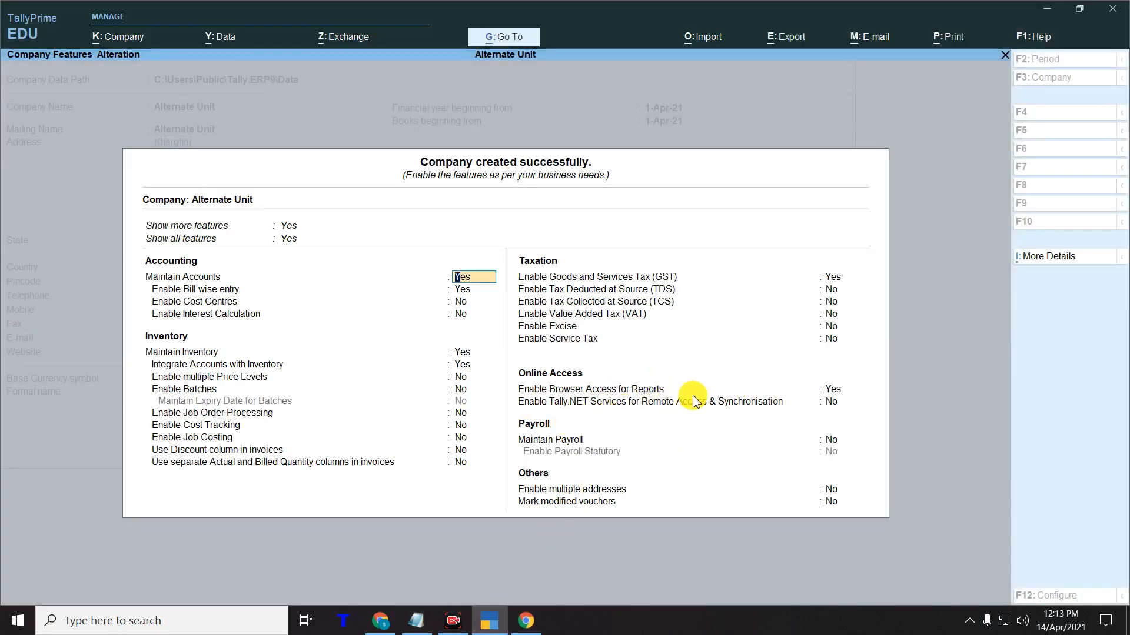
- Disable Goods and Services Tax (GST) for the Alternate Unit company, keep the remaining features as set, and accept them
key("Return")
key("Return")
key("Return")
key("Return")
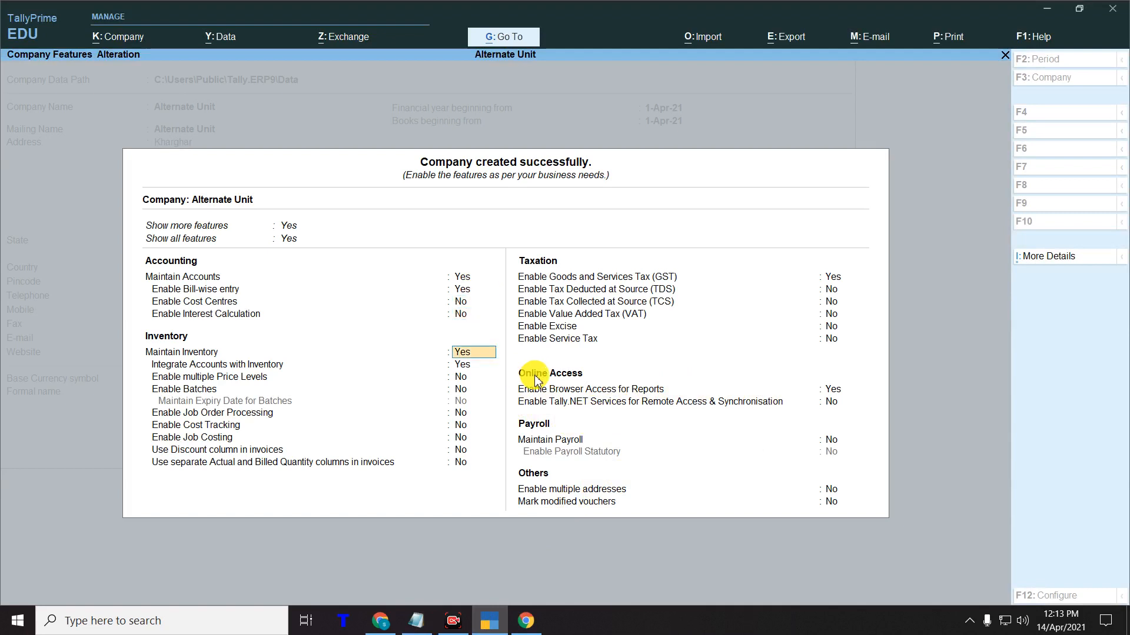
key("Return")
key("Return")
key("Return")
key("Return")
key("Return")
key("Return")
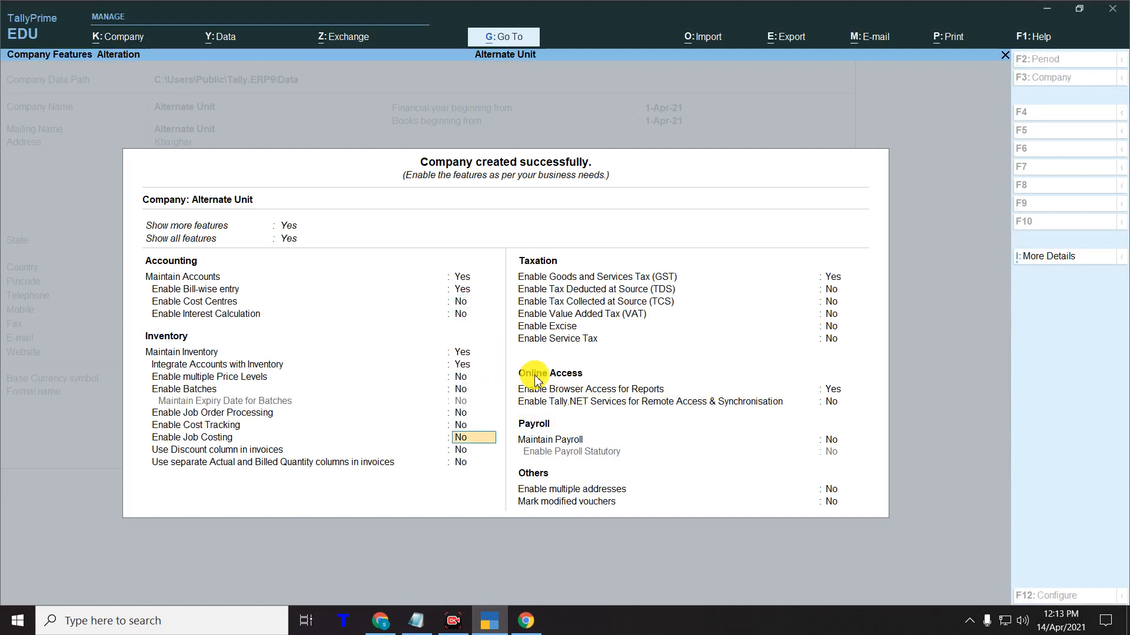
key("Return")
key("Return")
key("Return")
key("Return")
key("Return")
key("Return")
key("Return")
key("Return")
key("Return")
key("Return")
key("Return")
key("Return")
key("Return")
key("Return")
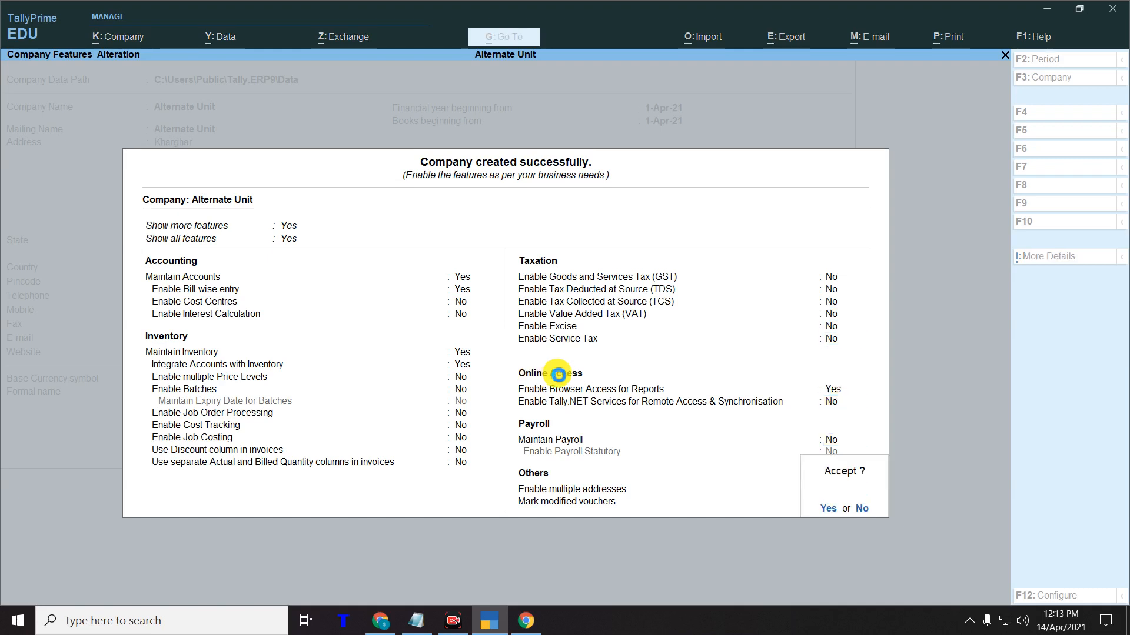
key("Return")
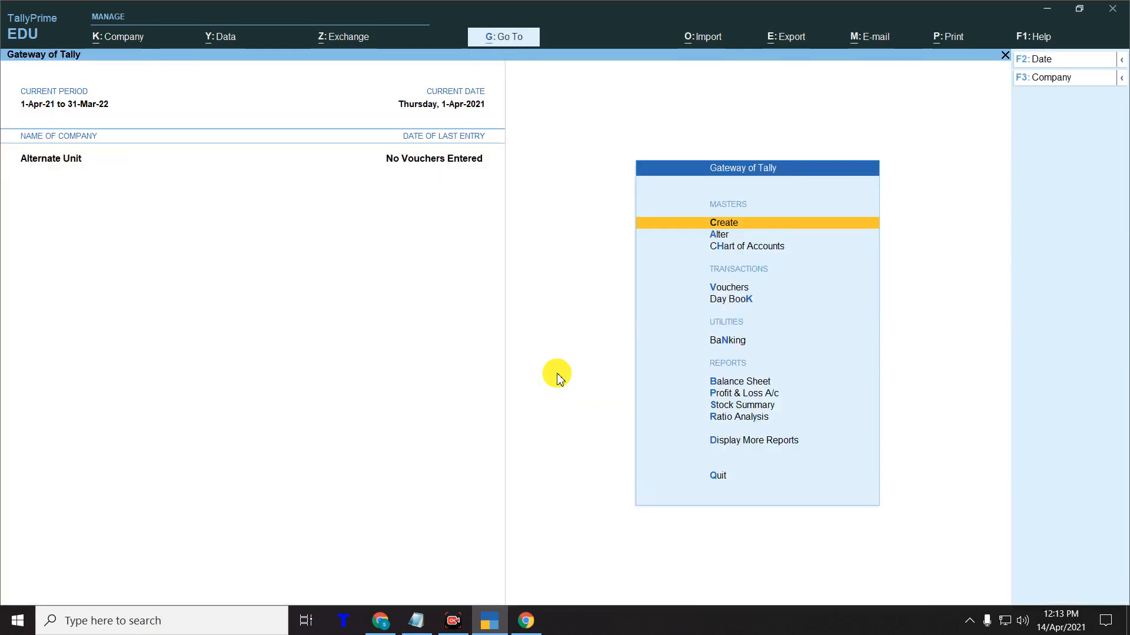
- Create a simple unit with the symbol PCS, no formal name, and 0 decimal places
key("Return")
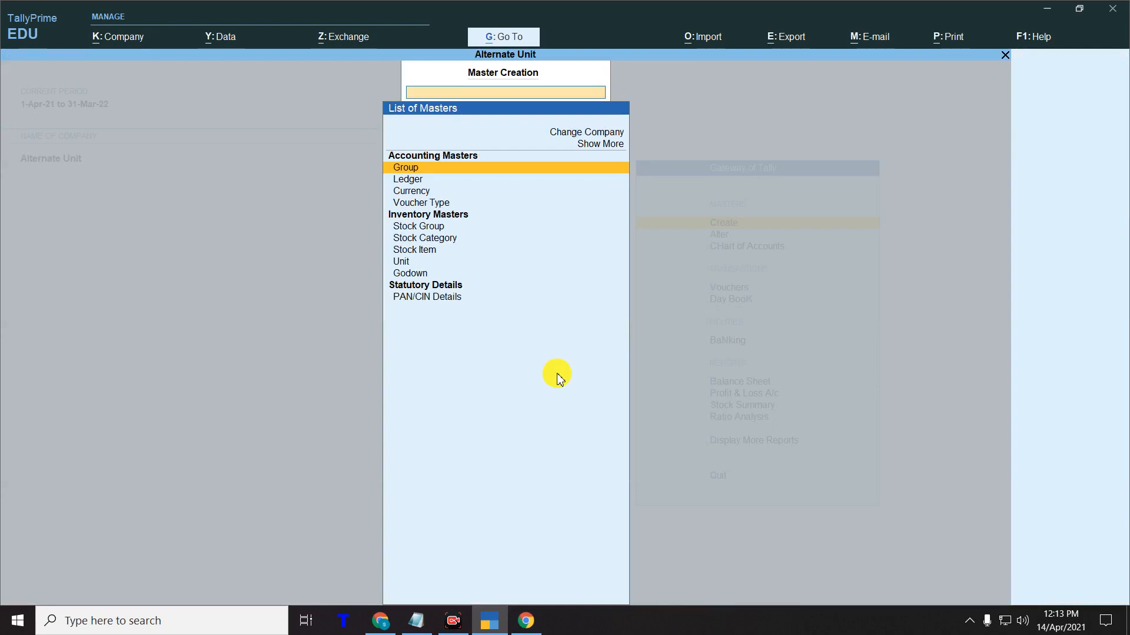
key("Down")
key("Down")
key("Down")
key("Down")
key("Down")
key("Down")
key("Down")
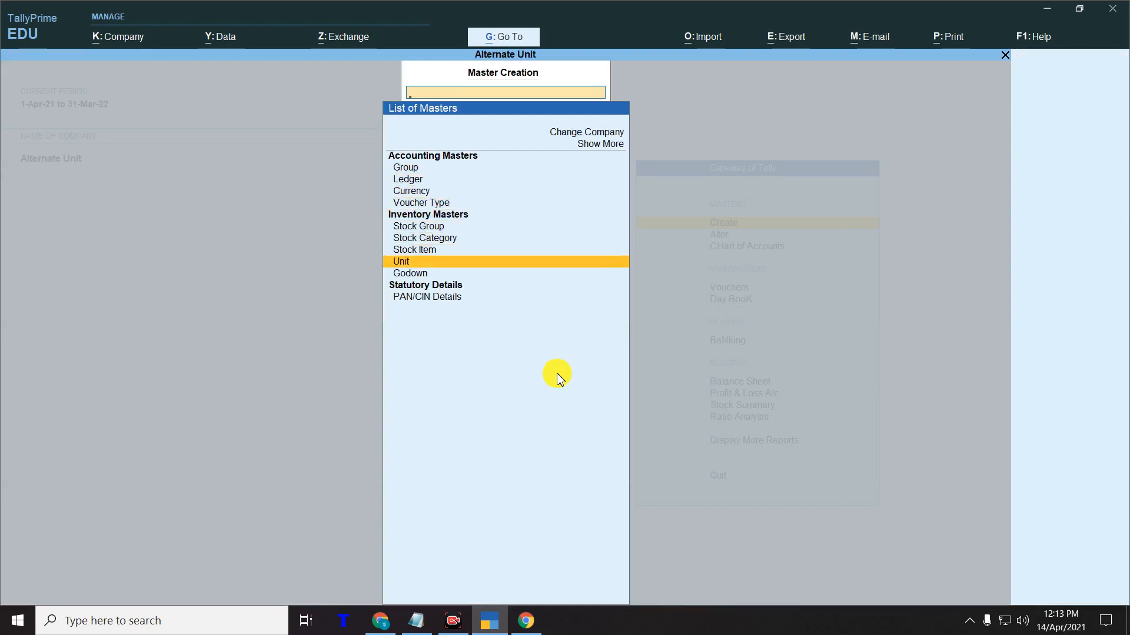
key("Return")
key("BackSpace")
key("BackSpace")
key("BackSpace")
type("PCS")
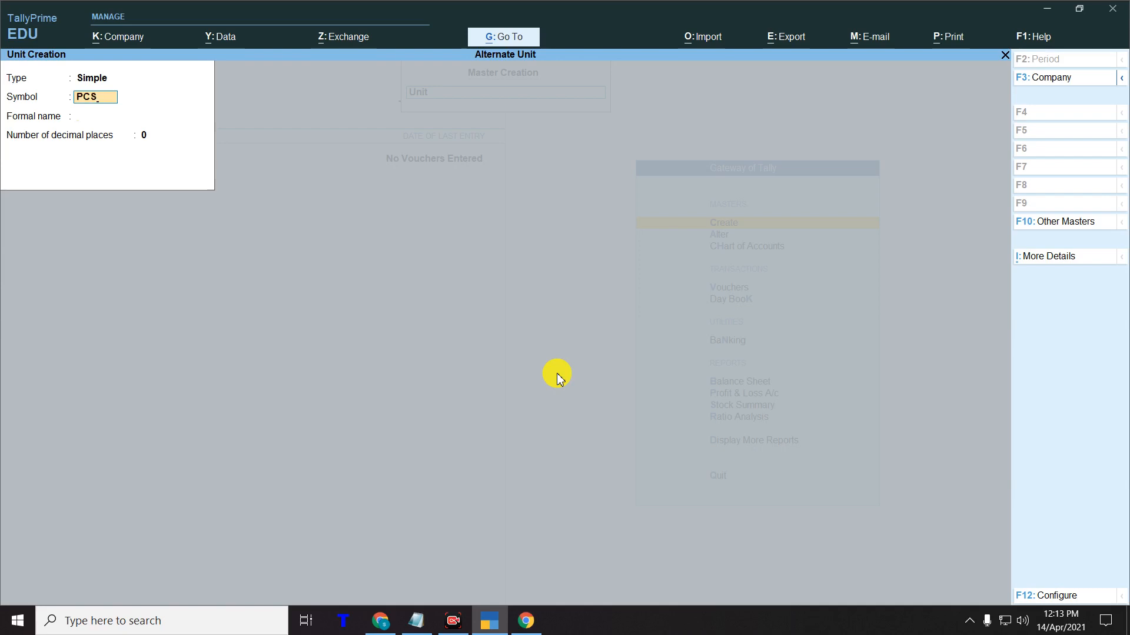
key("Return")
key("Return")
key("ctrl+2")
left_click_drag(4, 126, 230, 171)
key("Escape")
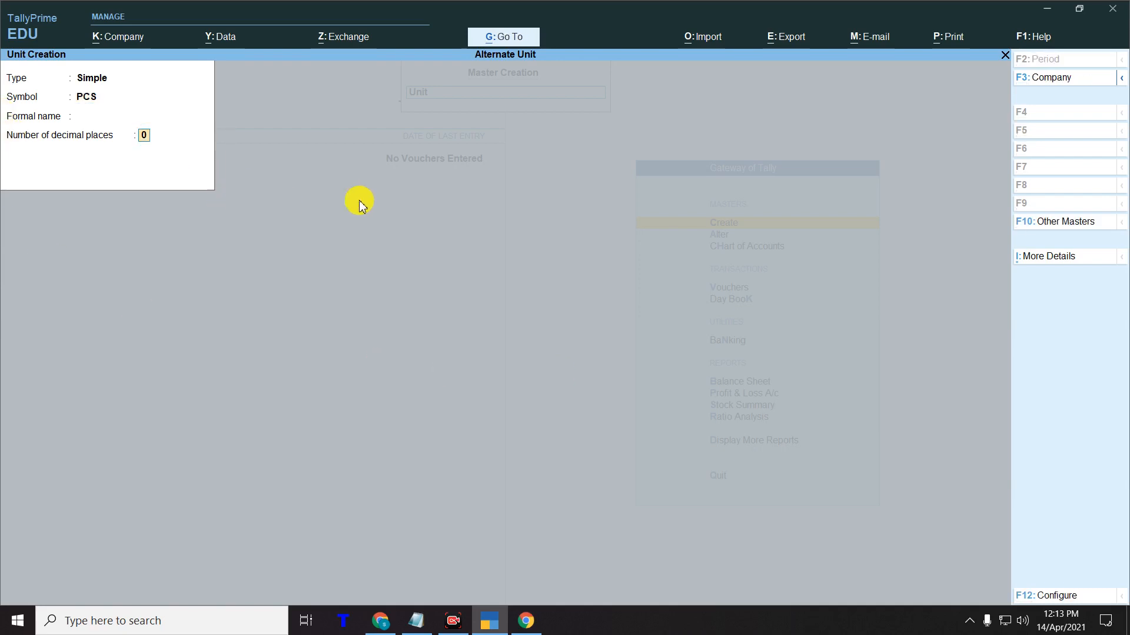
key("Return")
key("Return")
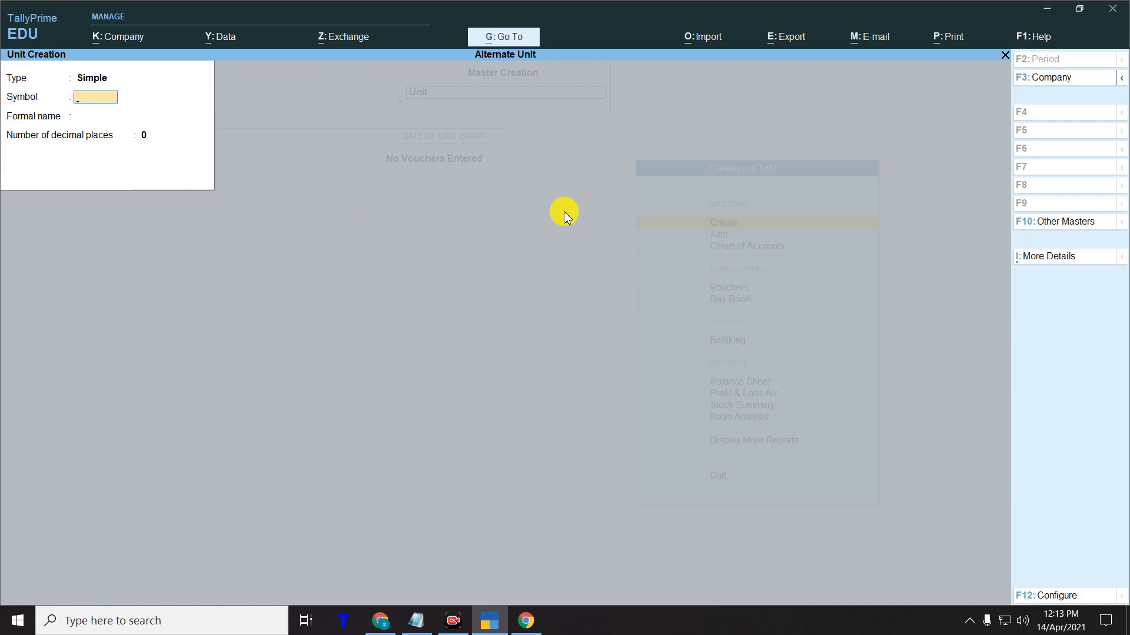
- Create a simple unit with the symbol PKT and 2 decimal places, and leave unit creation
type("PKT")
key("Return")
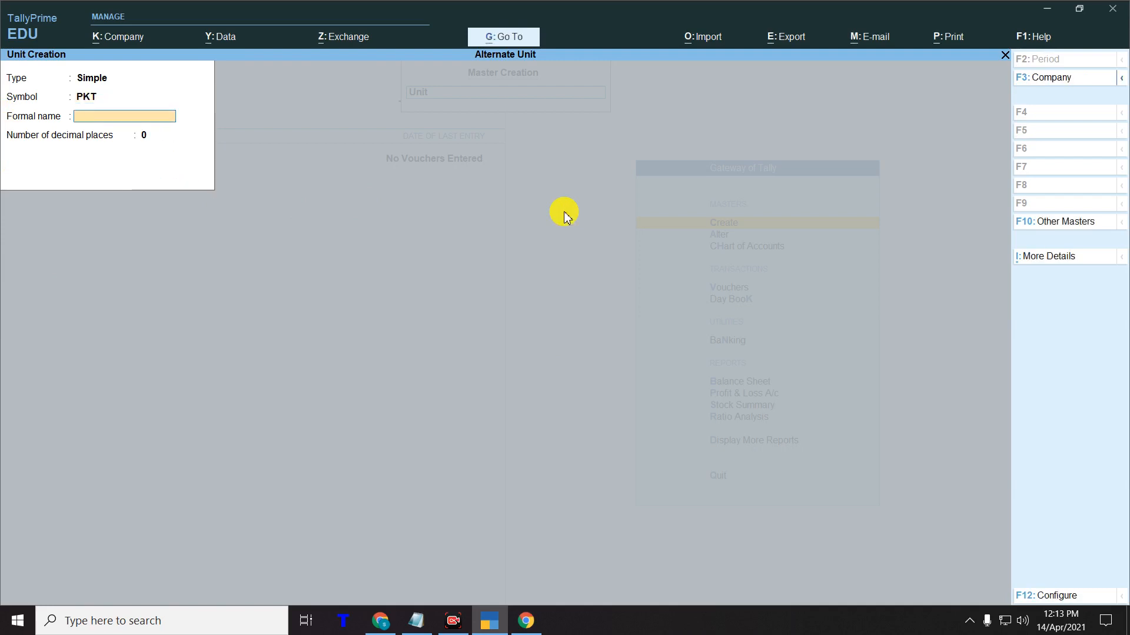
key("Return")
key("Return")
key("Escape")
left_click(564, 211)
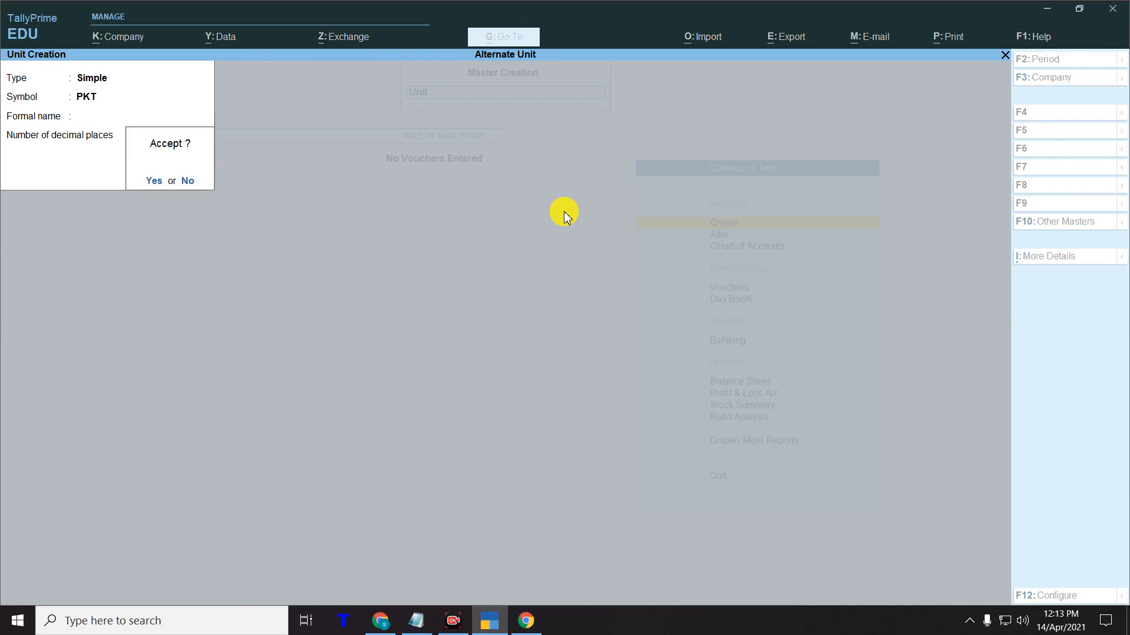
key("Escape")
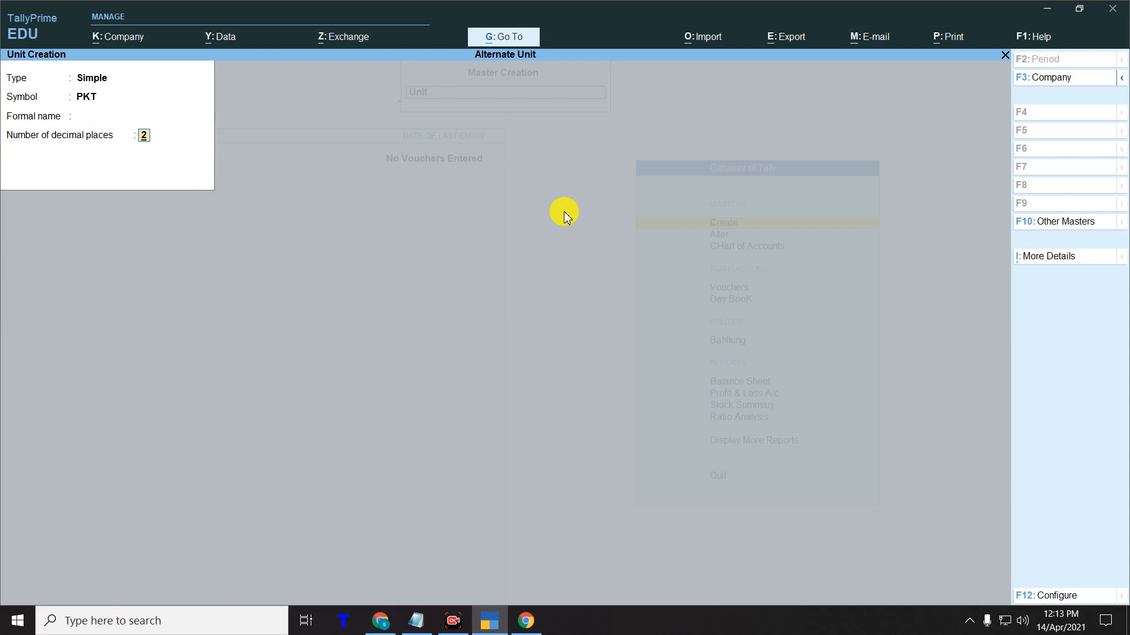
left_click(565, 213)
key("Return")
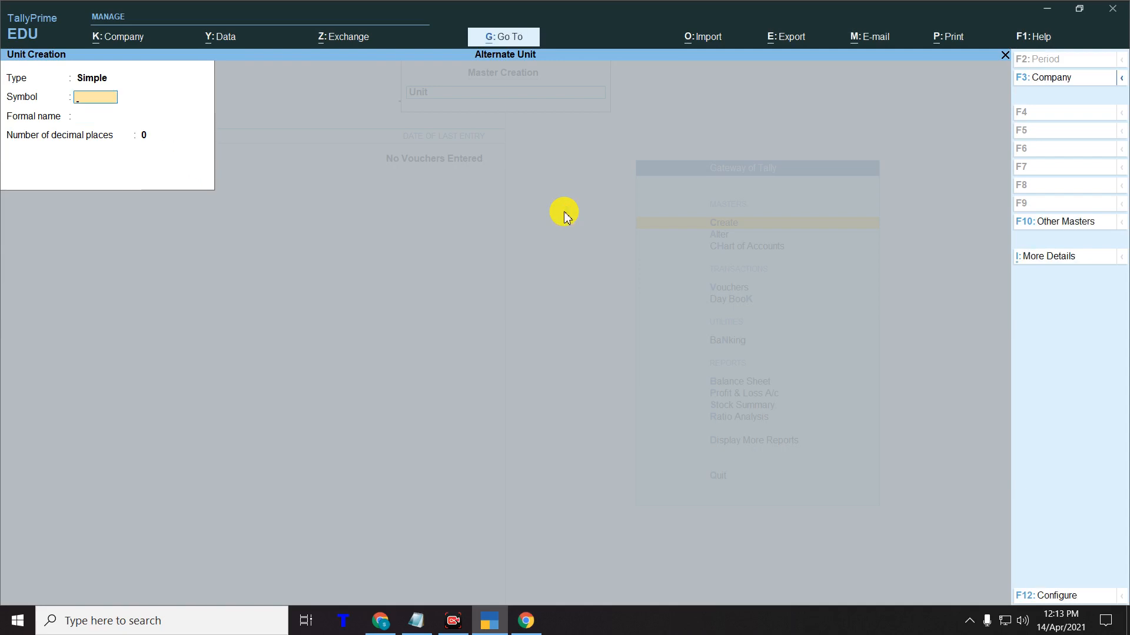
key("Escape")
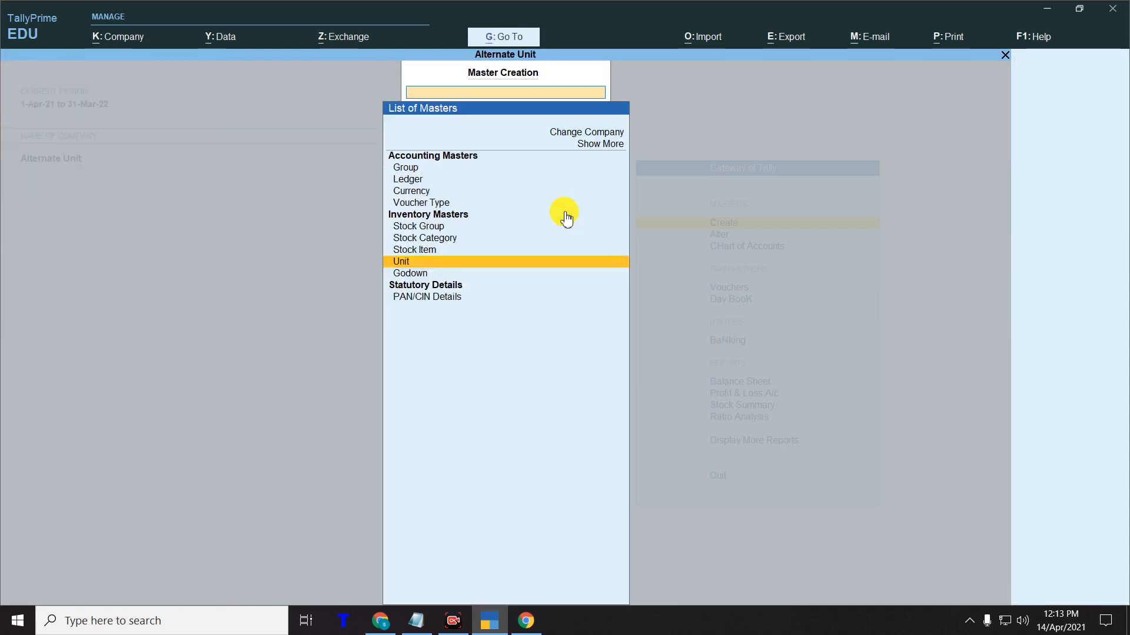
- Start a new stock item, check the pencil's name in the Notepad notes, and name the item Natraj Pencil in TallyPrime
key("Up")
key("Return")
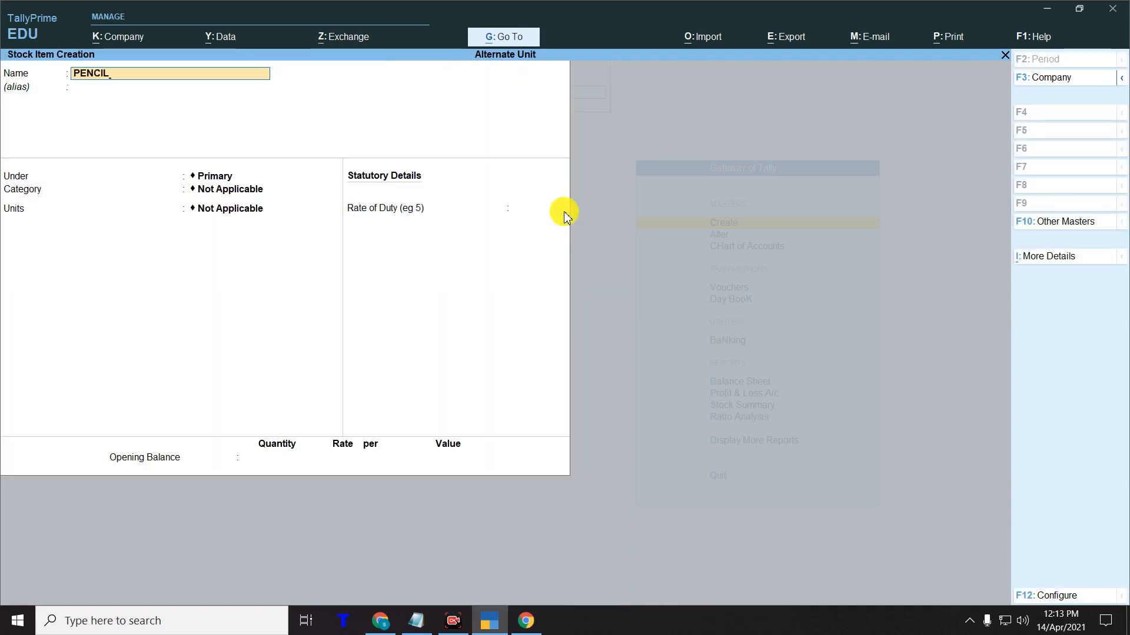
left_click(416, 621)
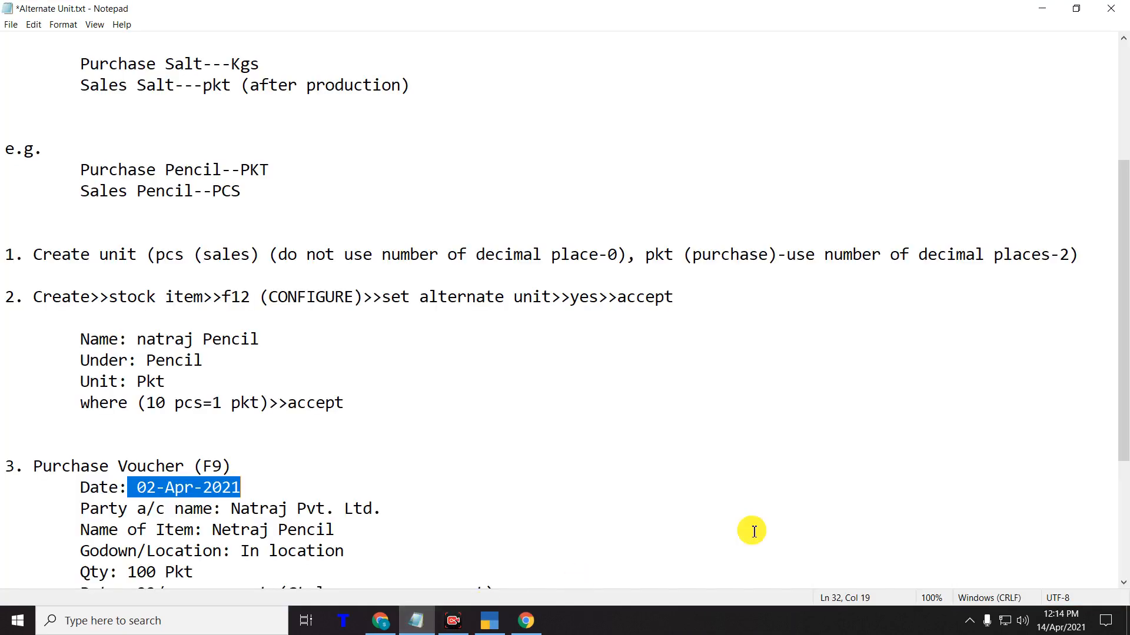
left_click_drag(232, 509, 330, 514)
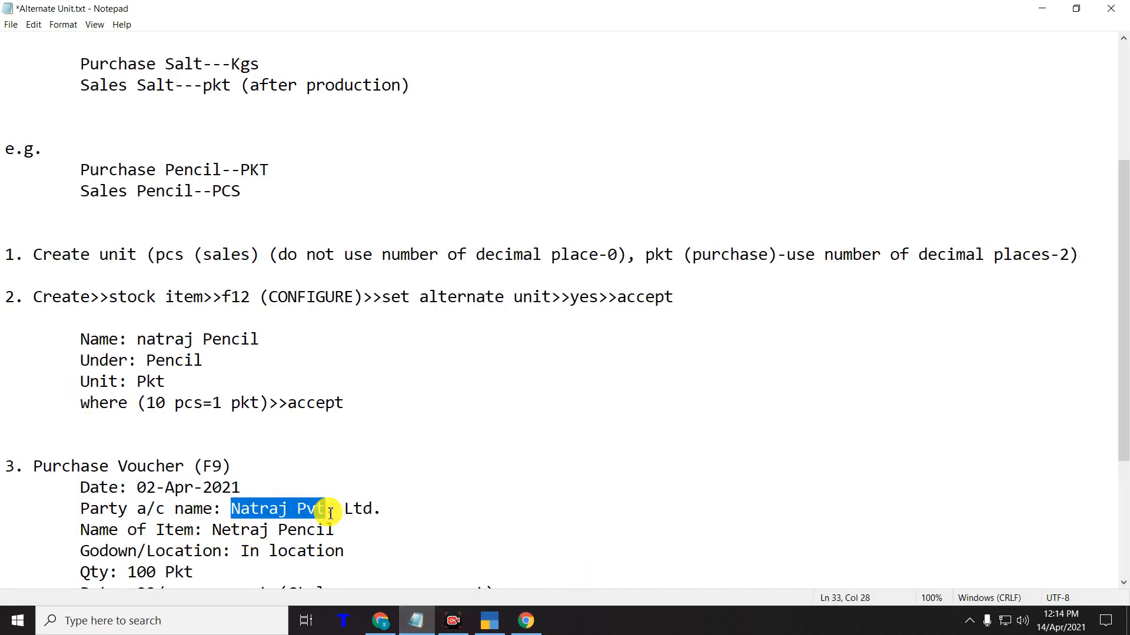
left_click_drag(212, 530, 277, 529)
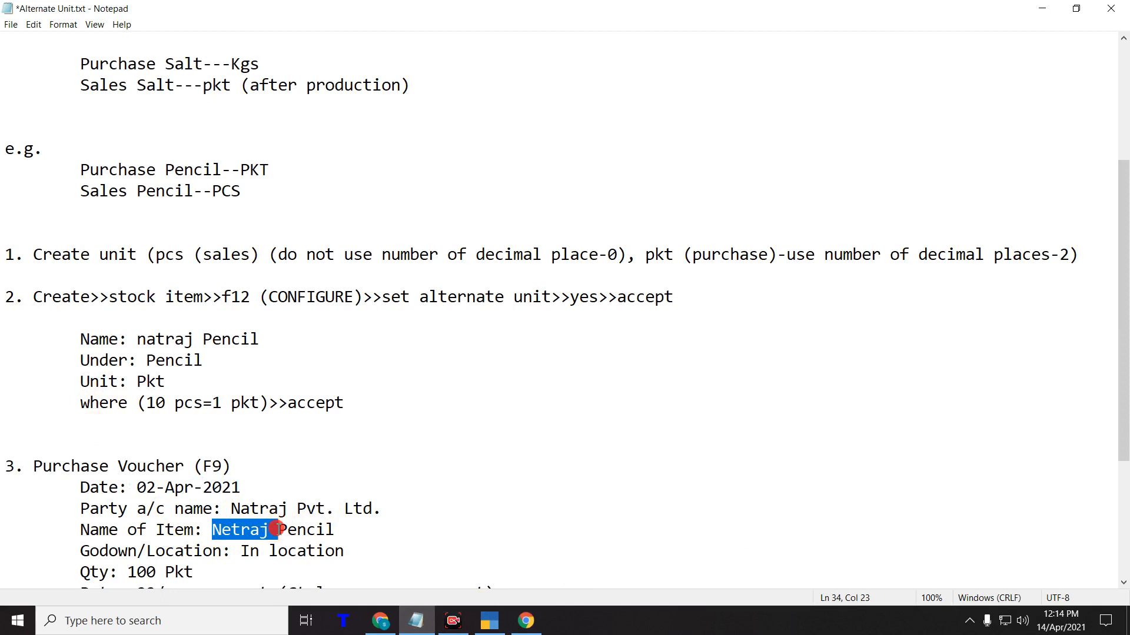
left_click_drag(128, 340, 275, 318)
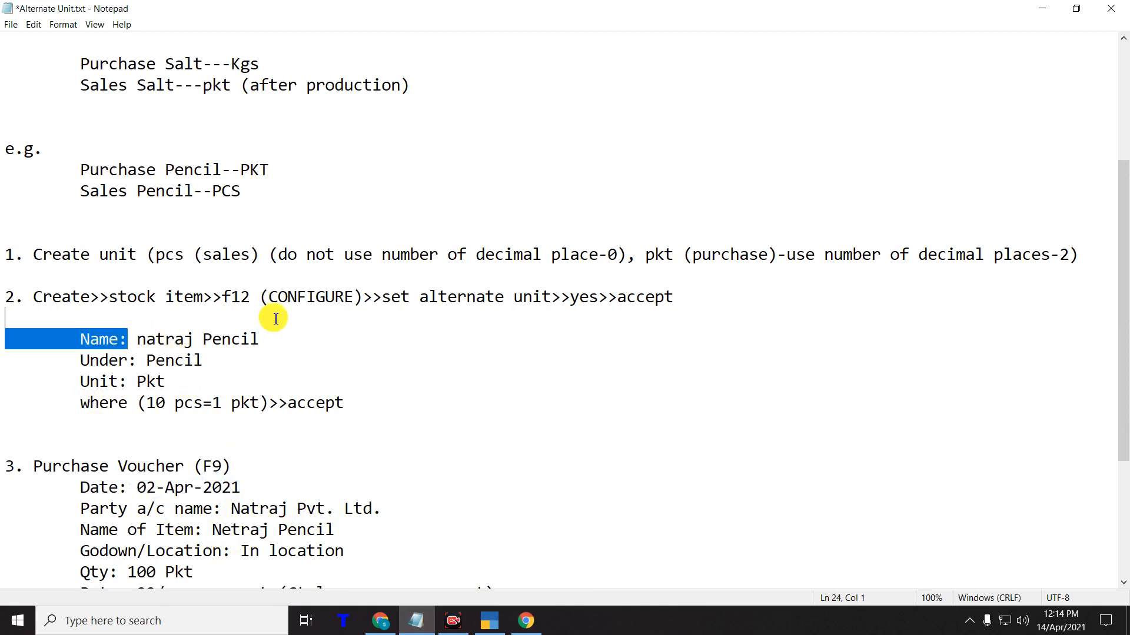
left_click(493, 626)
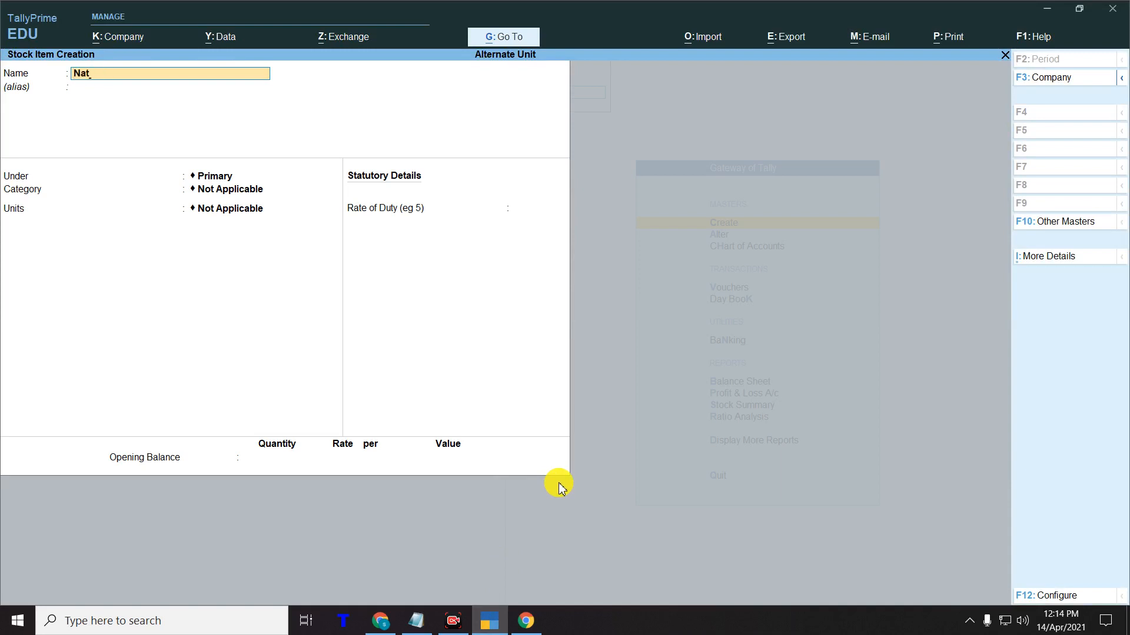
key("Return")
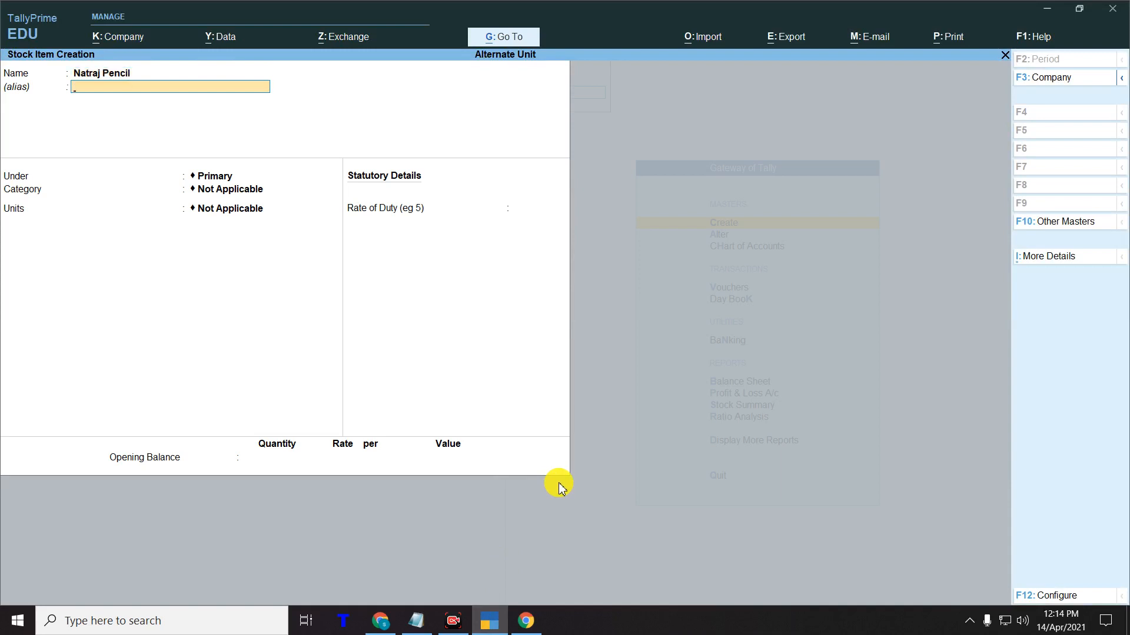
- Create a stock group named Pencil under Primary and place the Natraj Pencil item under it
key("Return")
key("alt+c")
type("P")
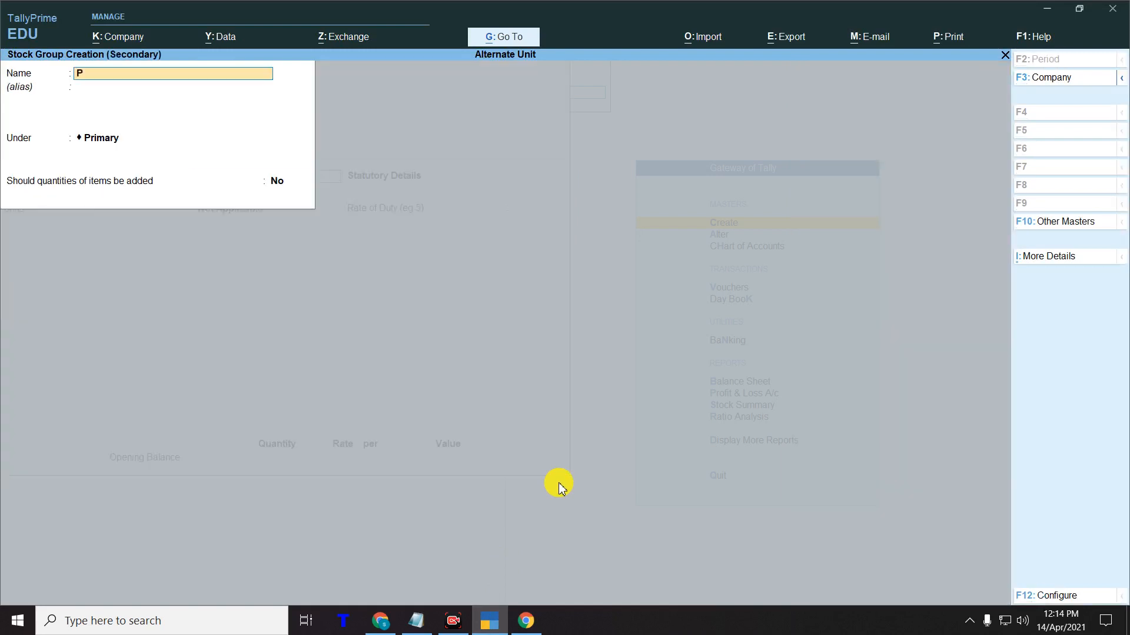
key("Return")
key("Return")
key("Return")
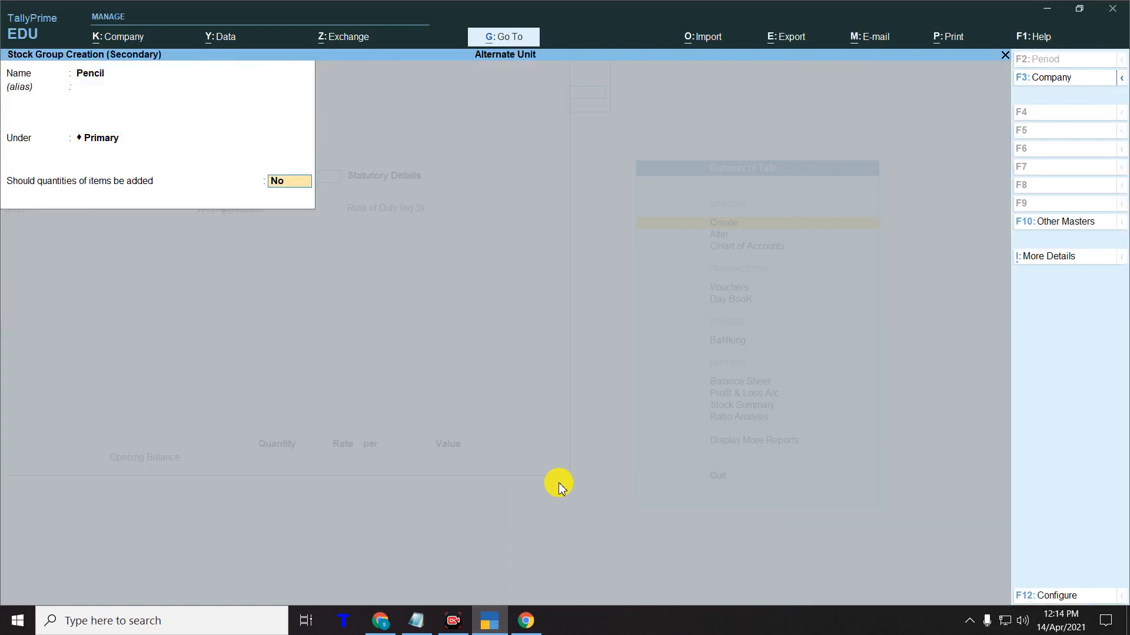
key("ctrl")
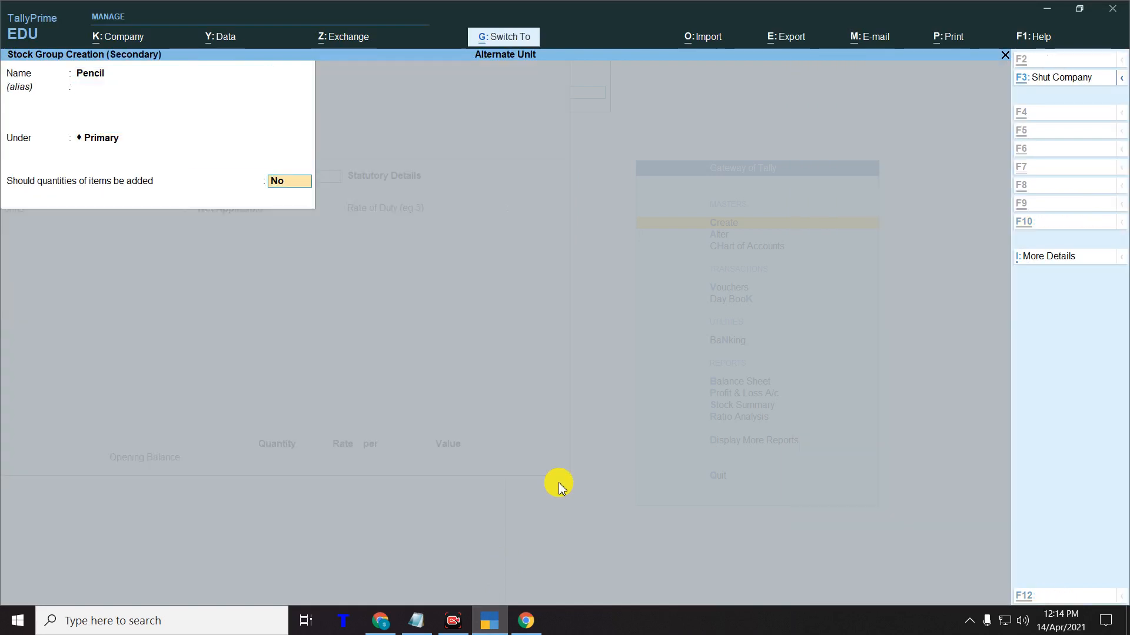
left_click_drag(1, 166, 318, 198)
key("Escape")
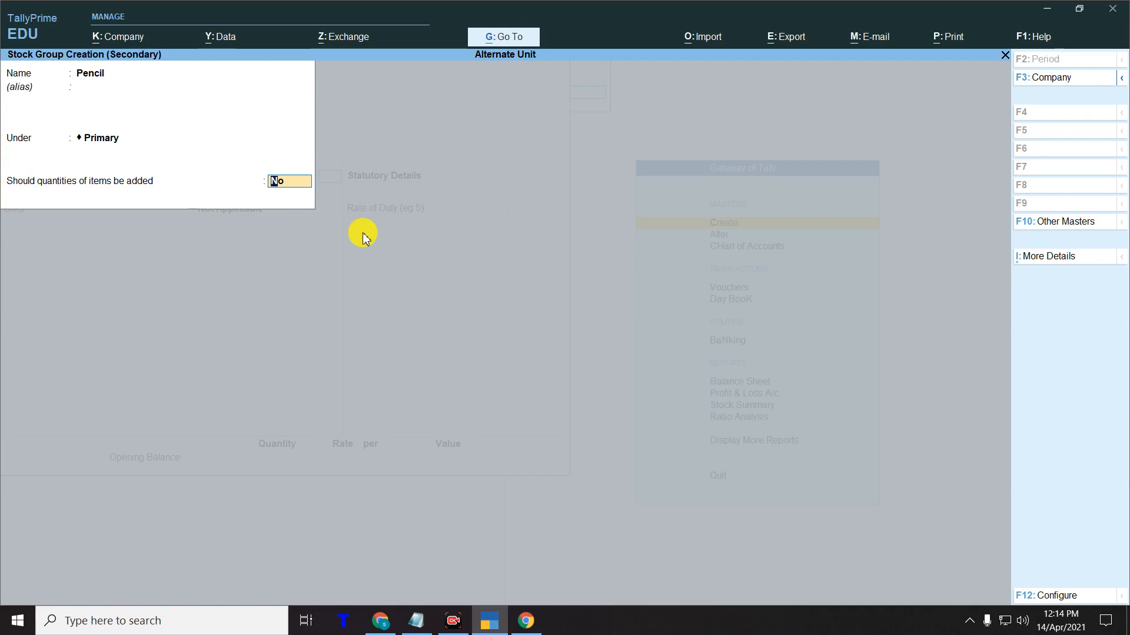
key("Return")
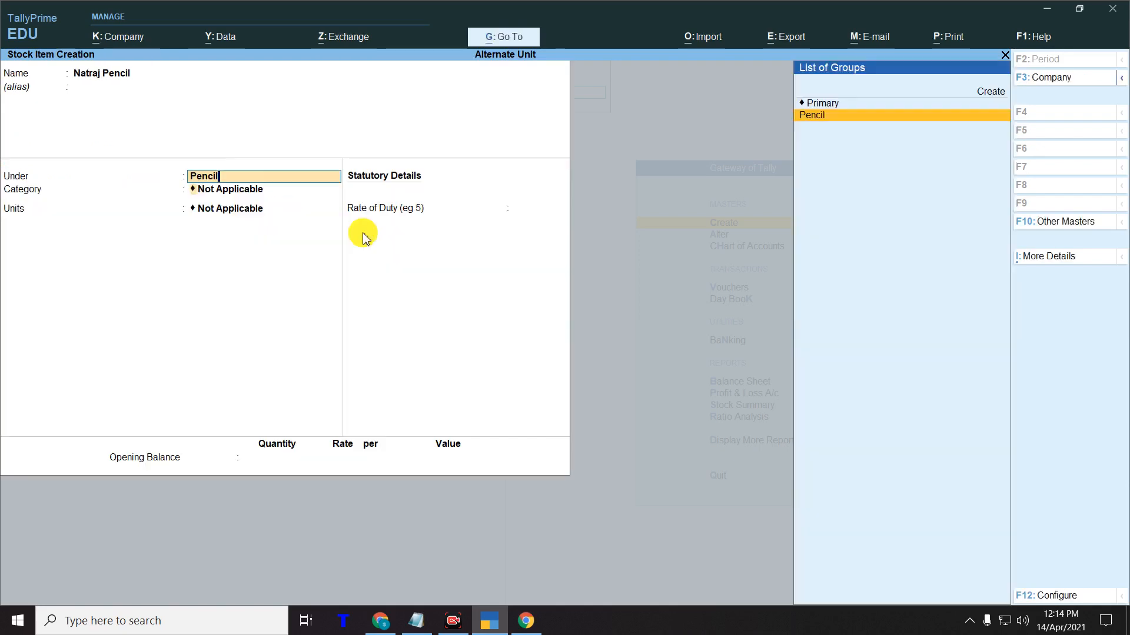
key("Return")
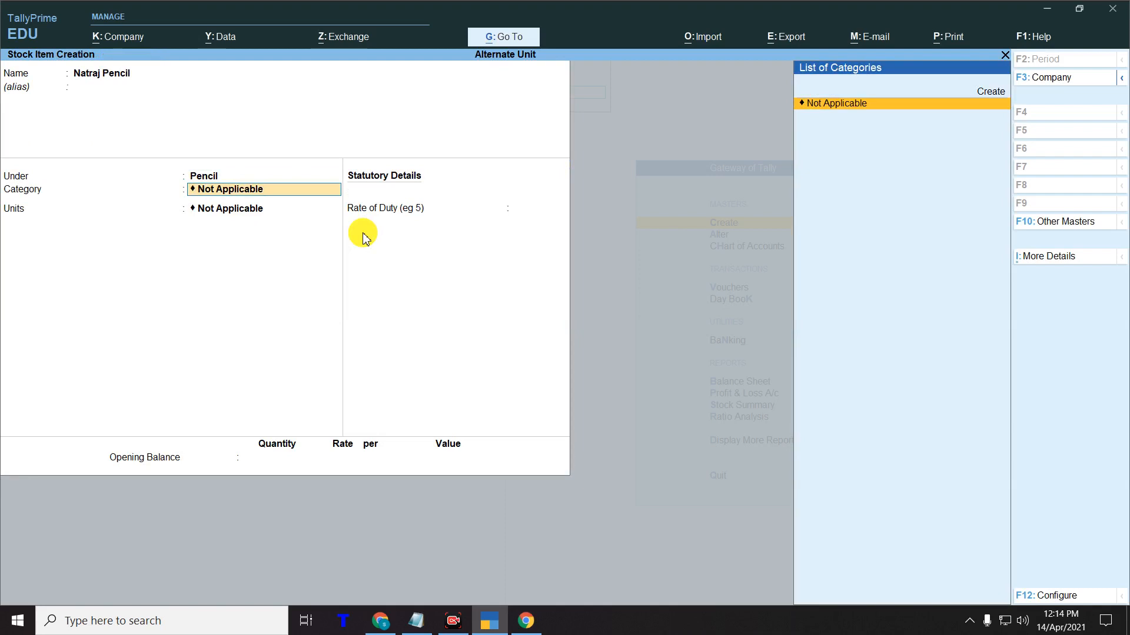
- Leave the stock category as Not Applicable and set the Natraj Pencil item's unit to PKT
key("Return")
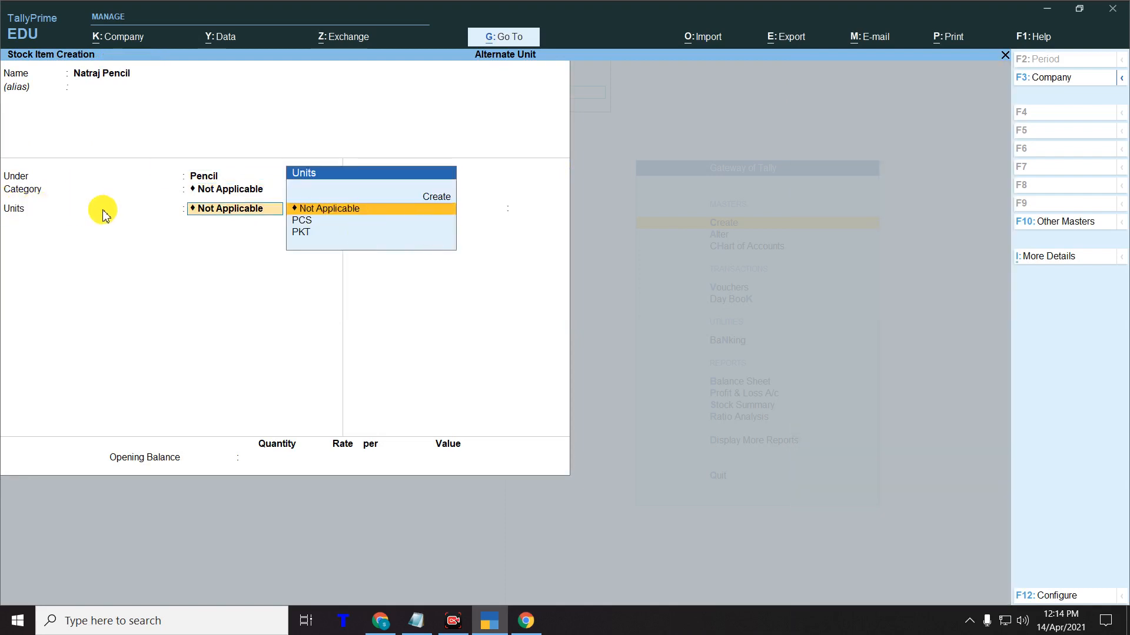
key("Down")
key("Down")
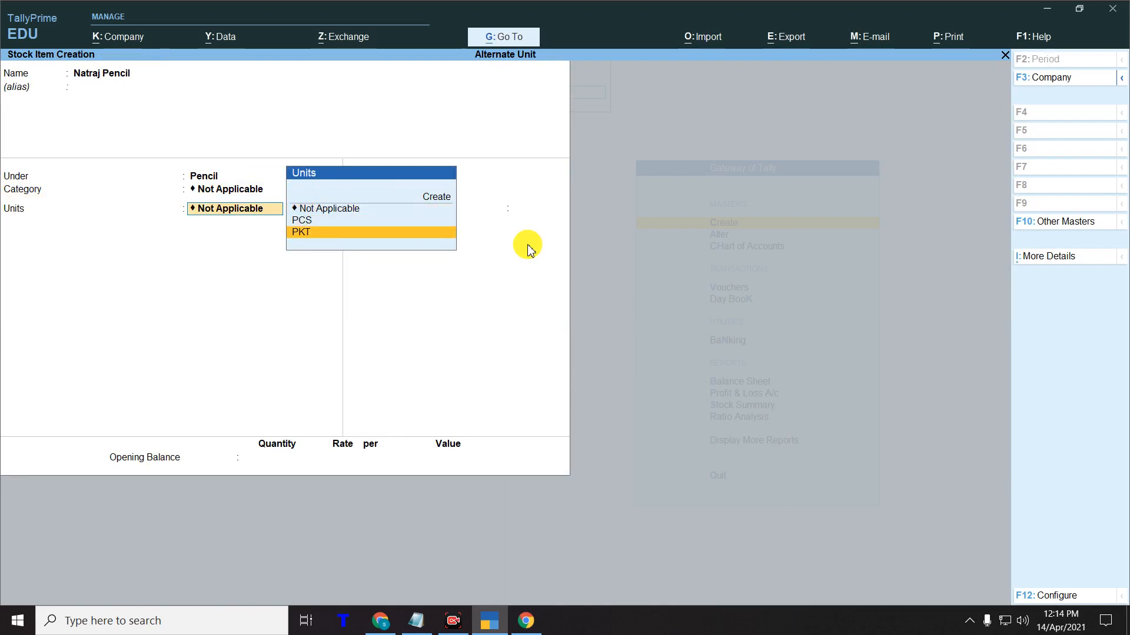
key("Return")
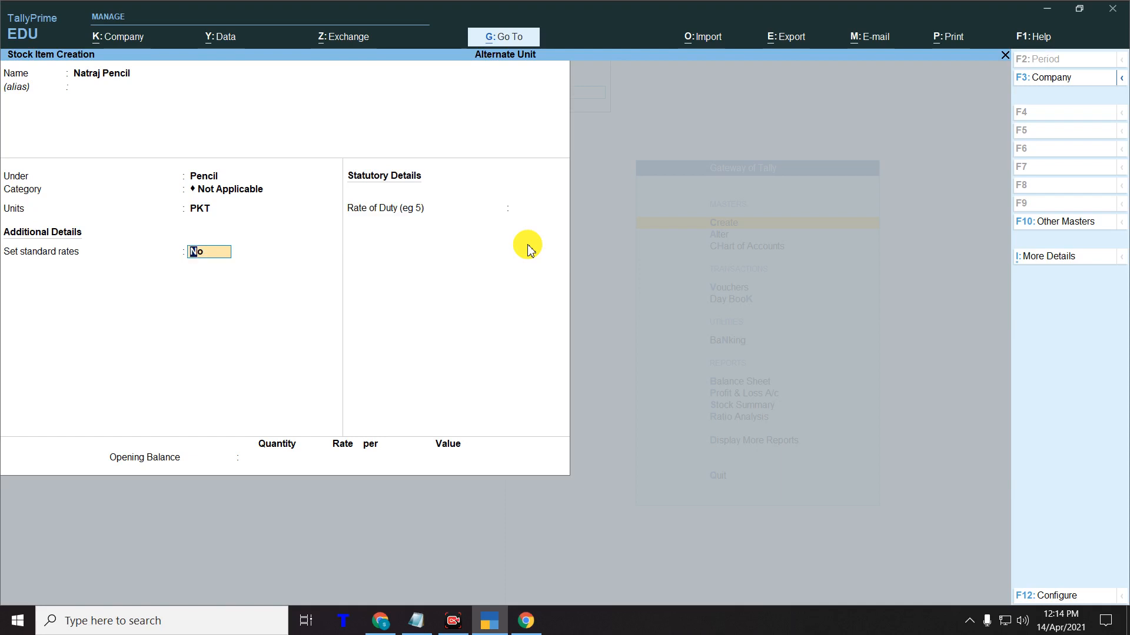
- In the stock item configuration, show all configurations, set Use Alternative Units to Yes, and accept the settings
key("ctrl")
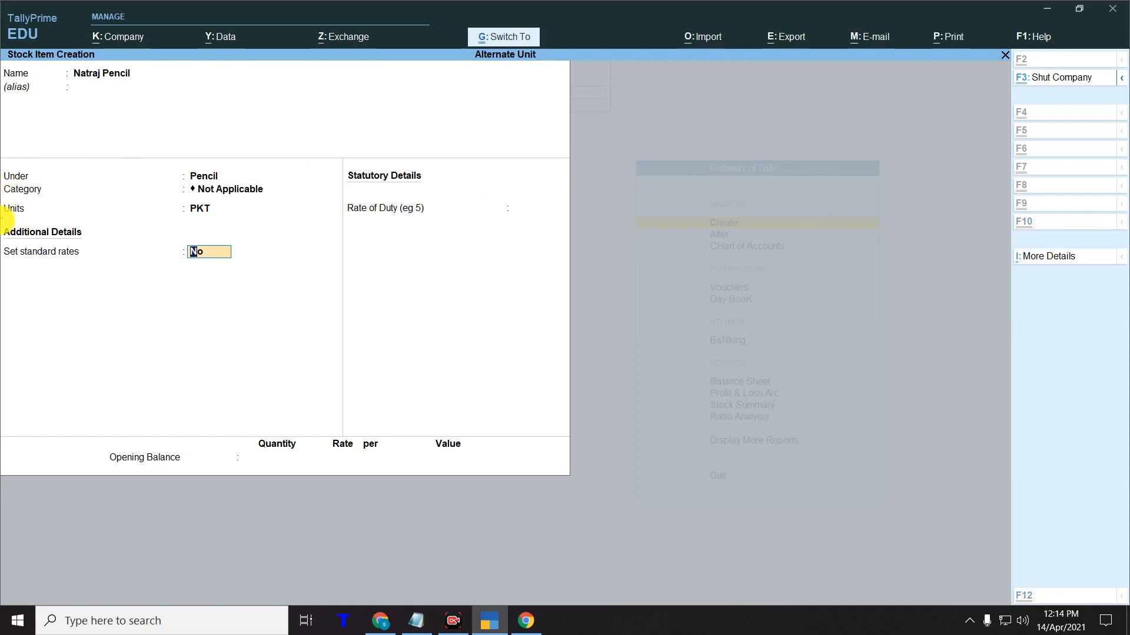
left_click_drag(3, 222, 139, 283)
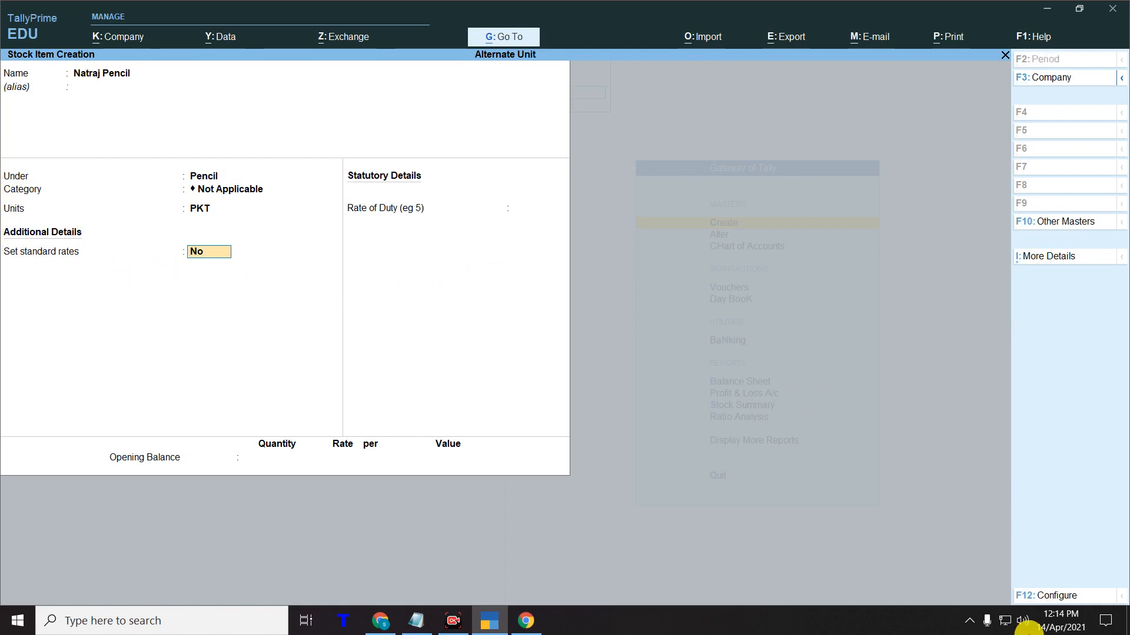
left_click(1059, 601)
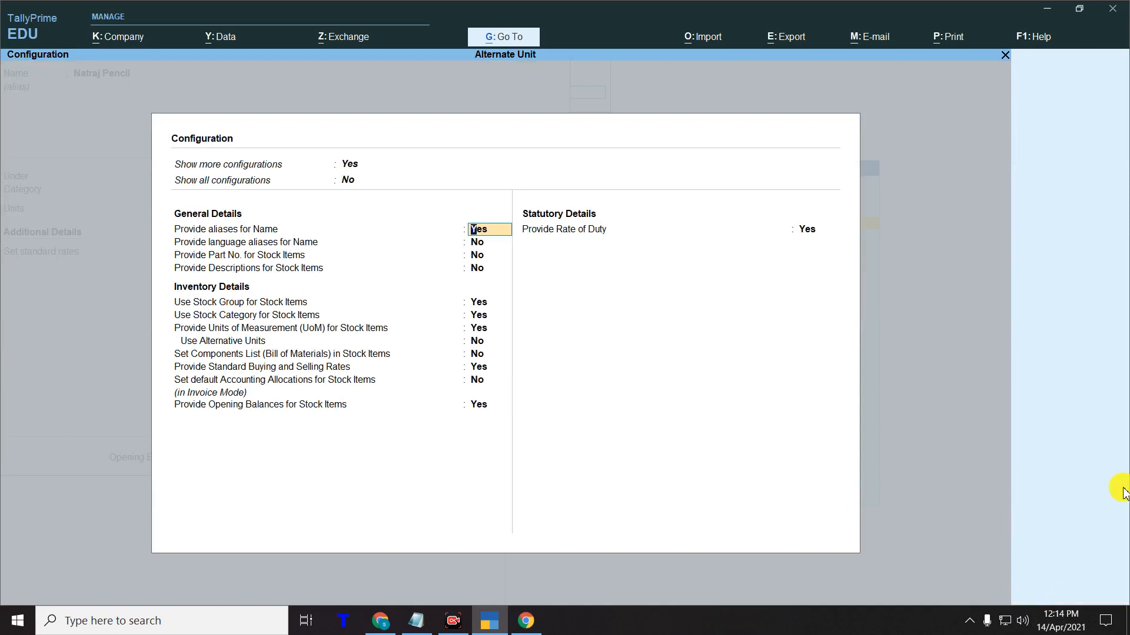
left_click(348, 182)
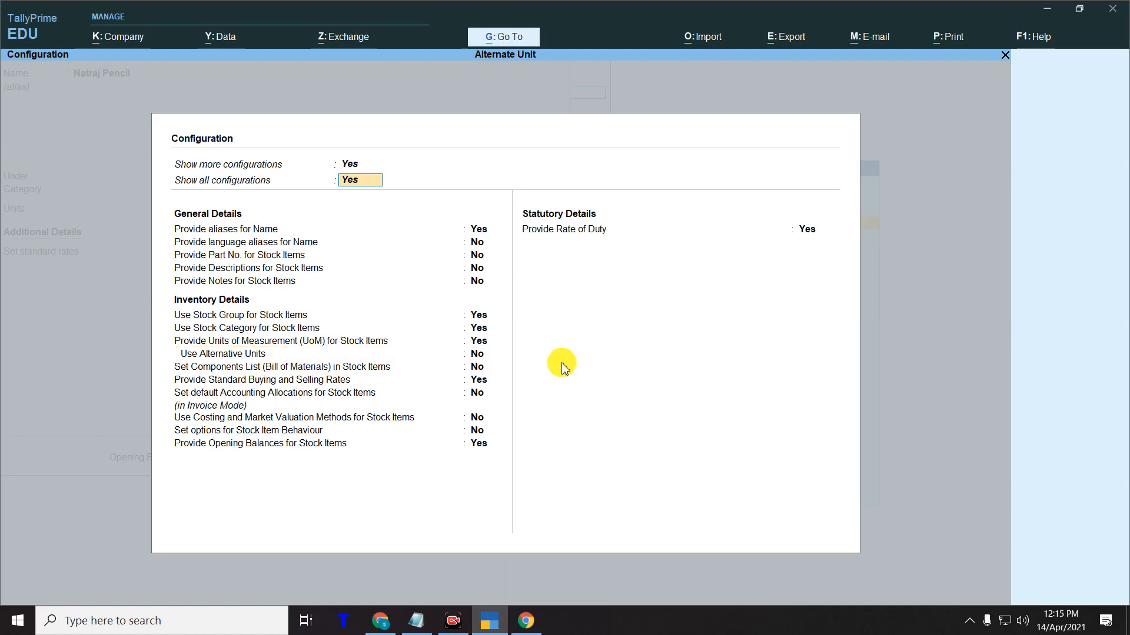
left_click(475, 353)
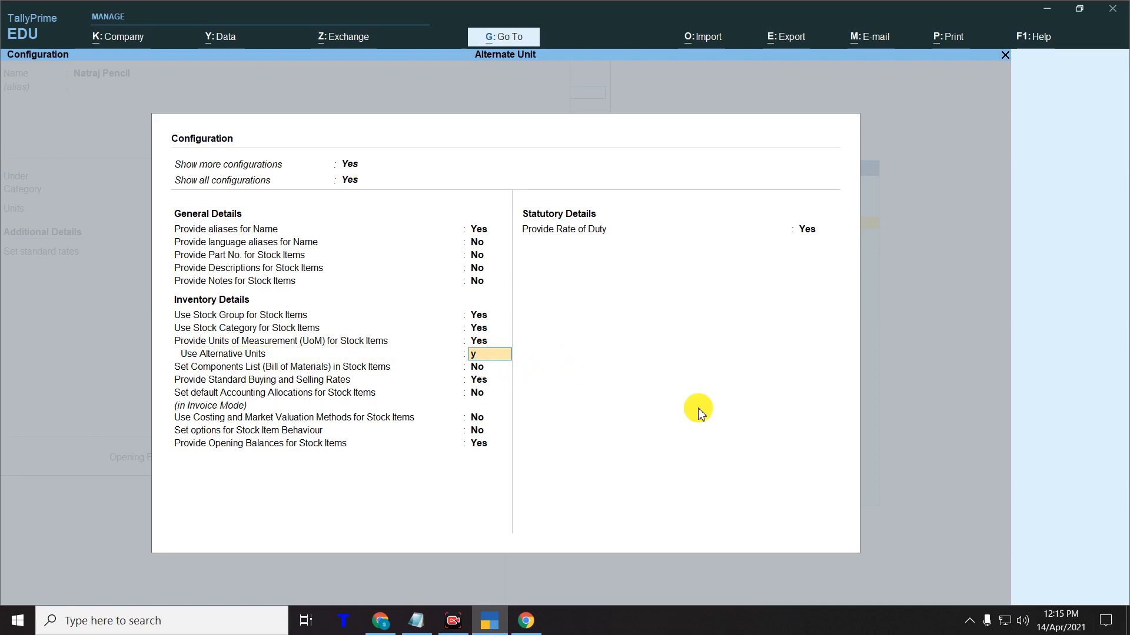
key("Return")
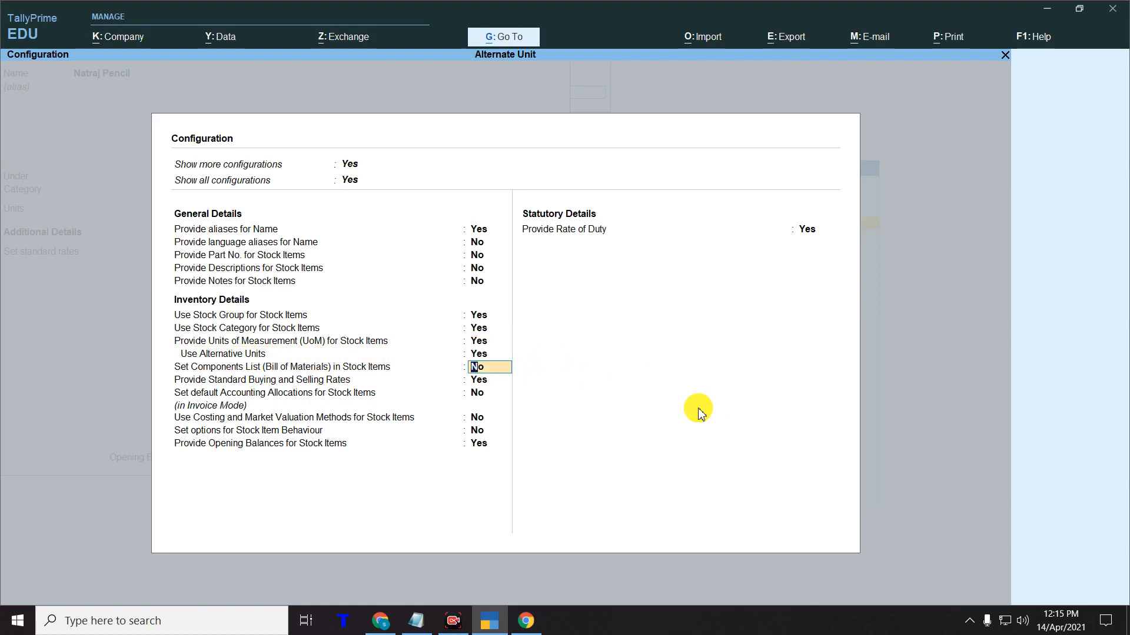
key("ctrl+a")
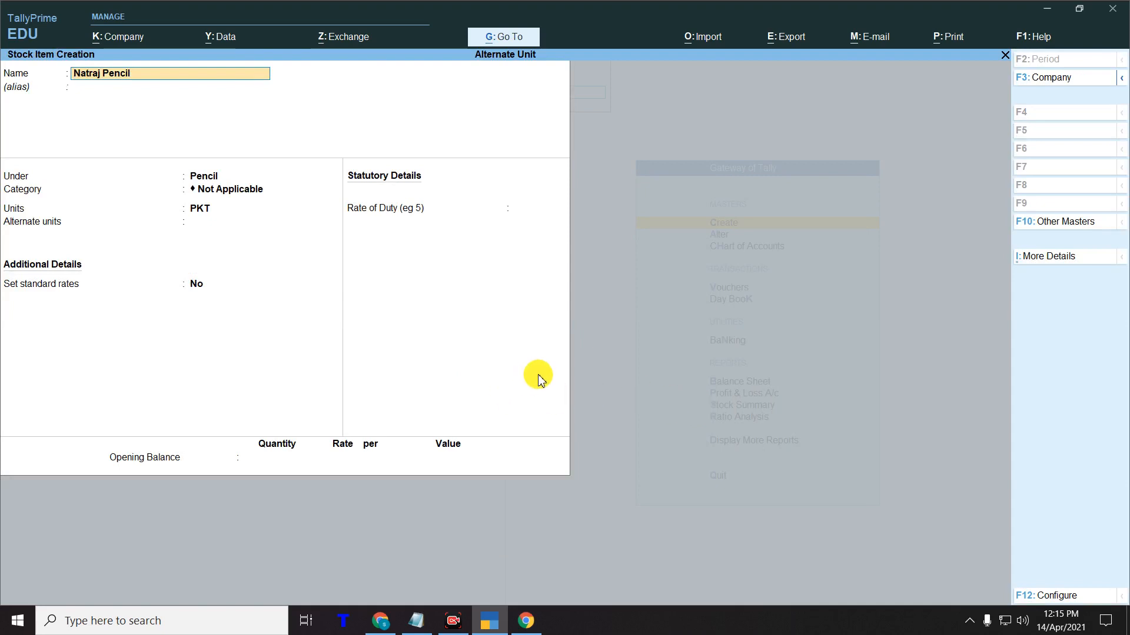
key("ctrl")
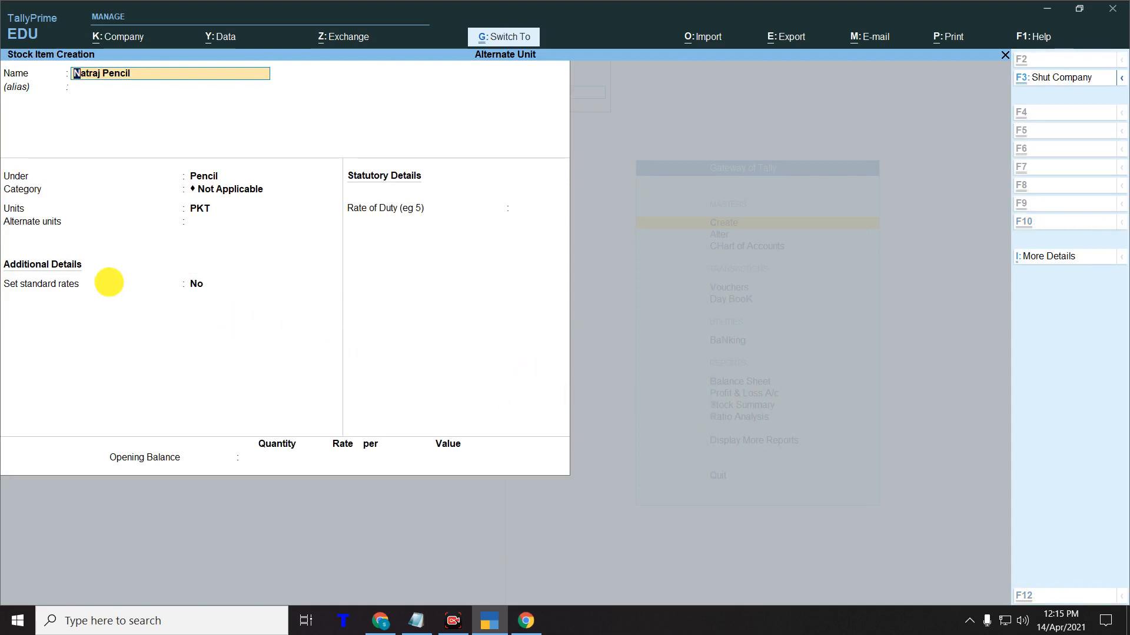
mouse_move(0, 200)
left_mouse_down()
mouse_move(148, 246)
mouse_move(240, 240)
left_mouse_up()
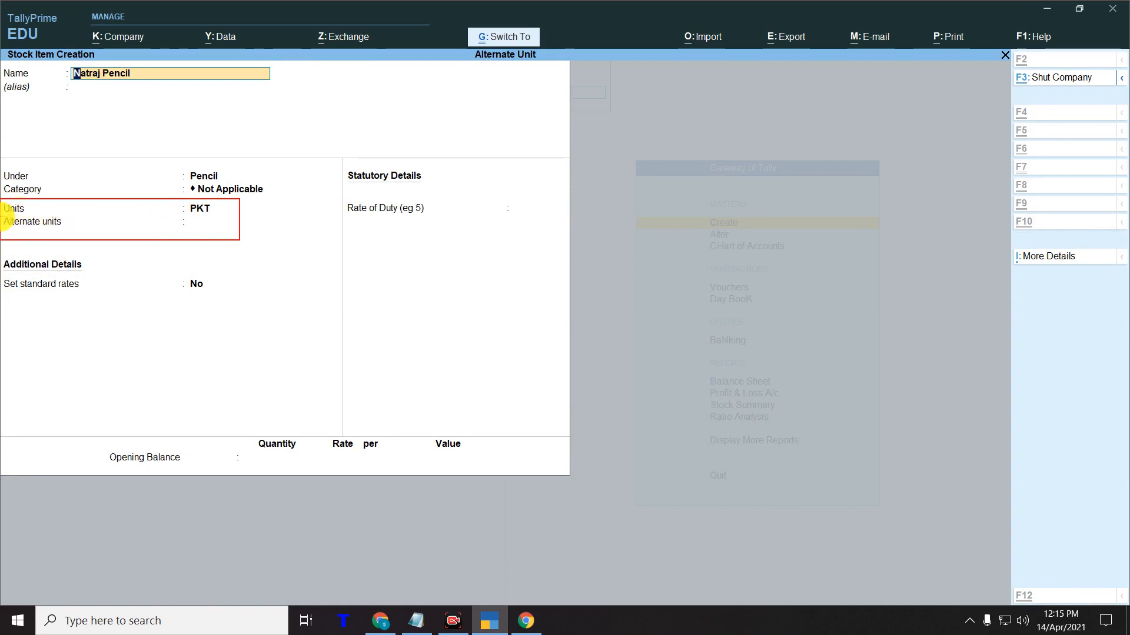
left_click_drag(2, 215, 219, 228)
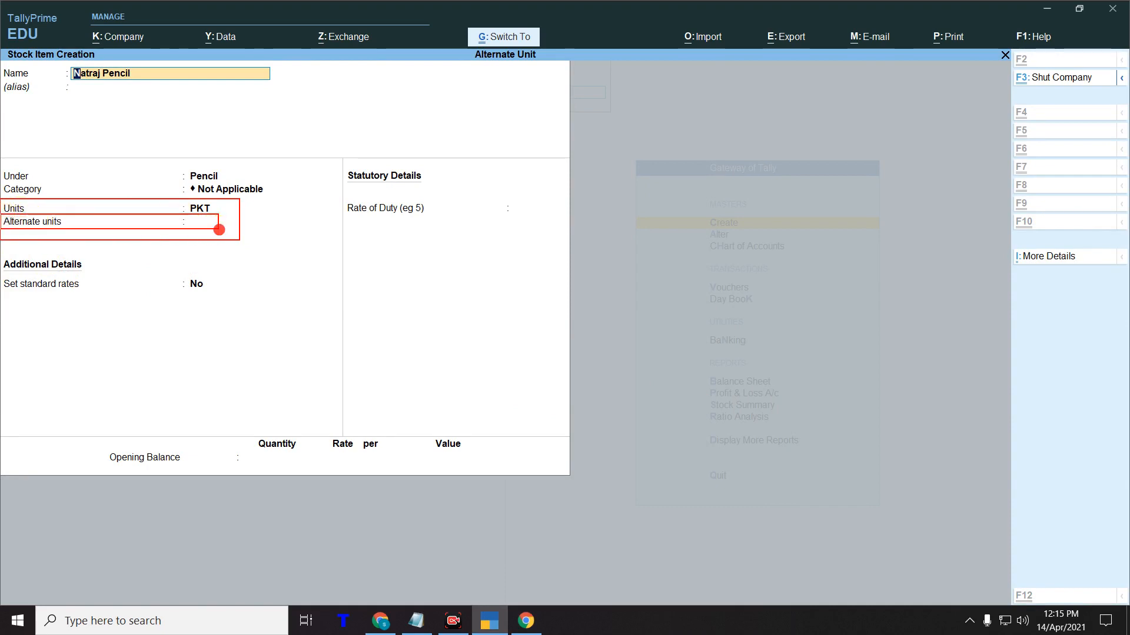
- Set PCS as the alternate unit of the Natraj Pencil item, keeping its name, group, category and main unit
key("Return")
key("Return")
key("Return")
key("Return")
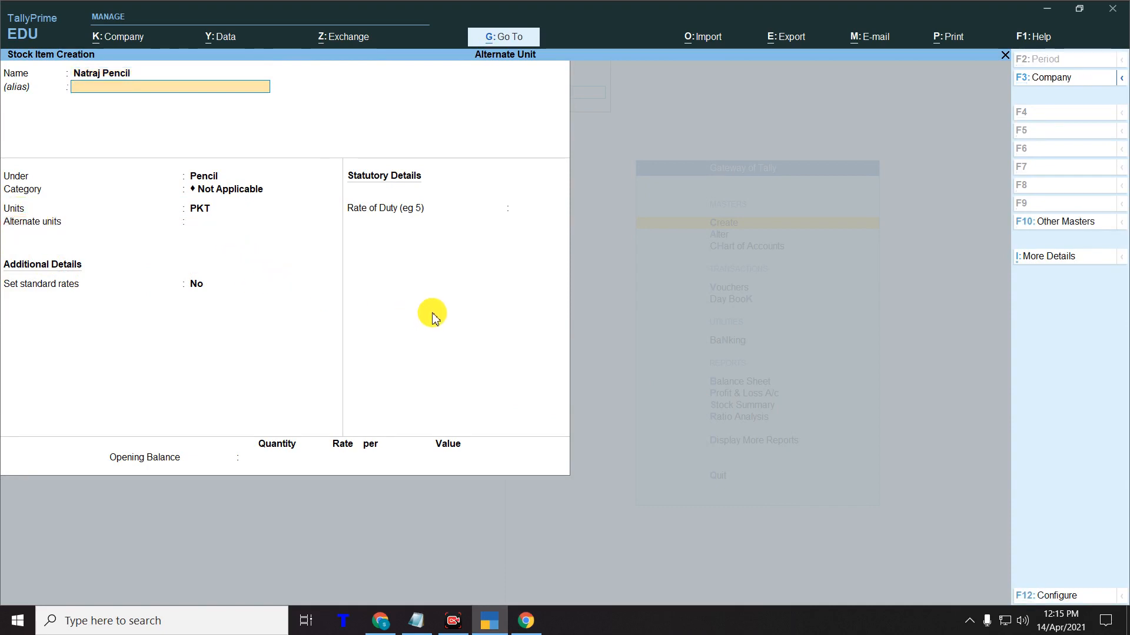
key("Return")
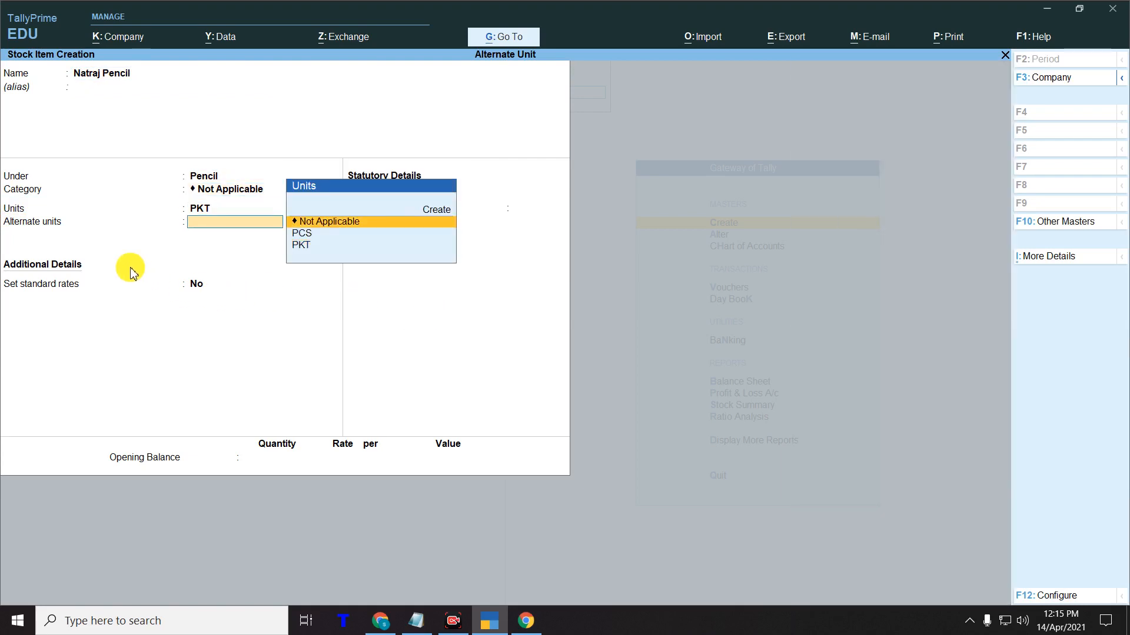
key("Down")
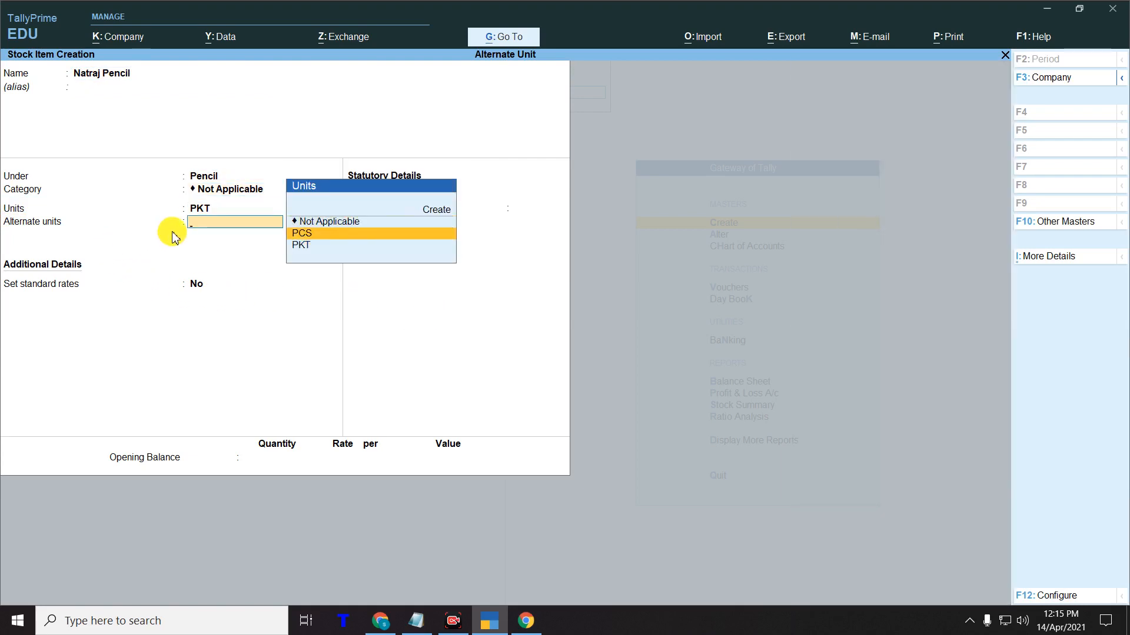
key("Return")
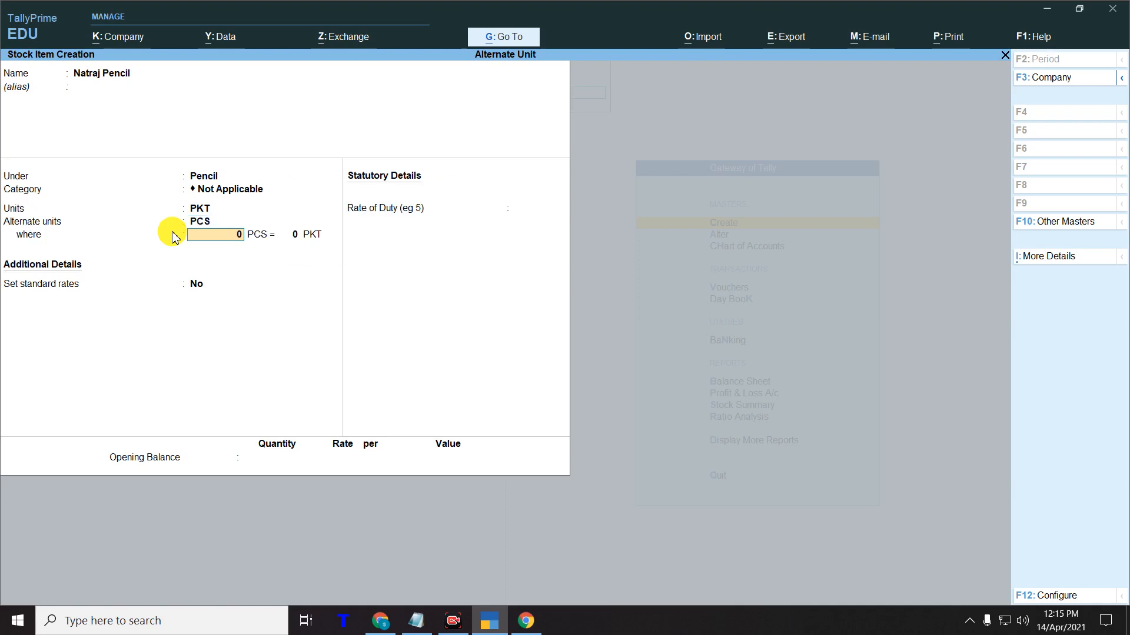
key("ctrl")
key("ctrl+2")
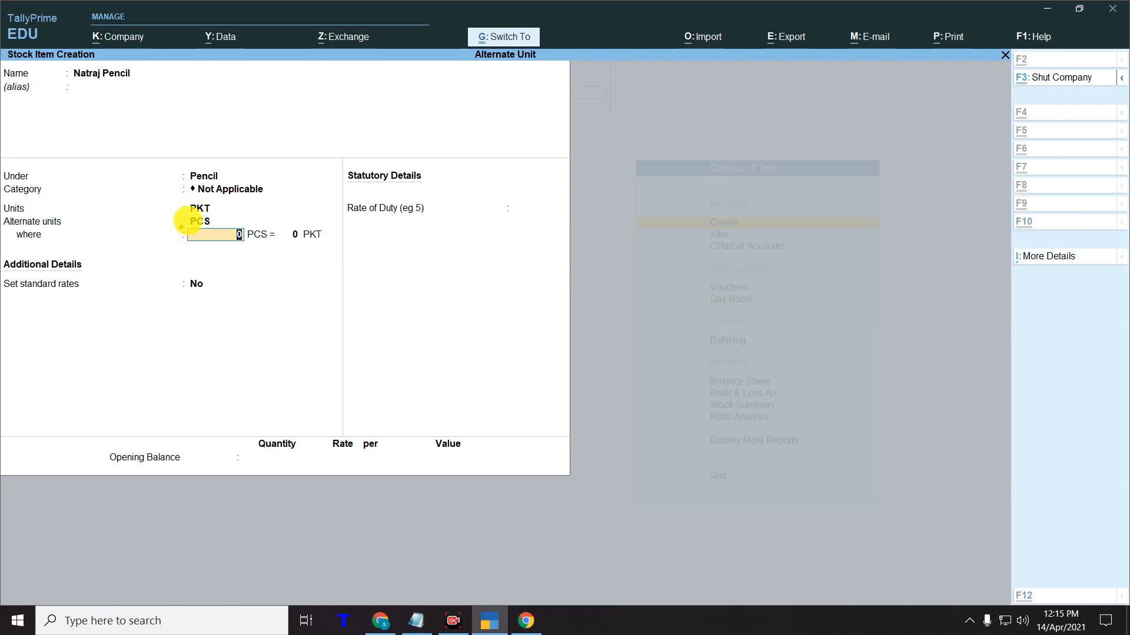
left_click_drag(187, 215, 223, 229)
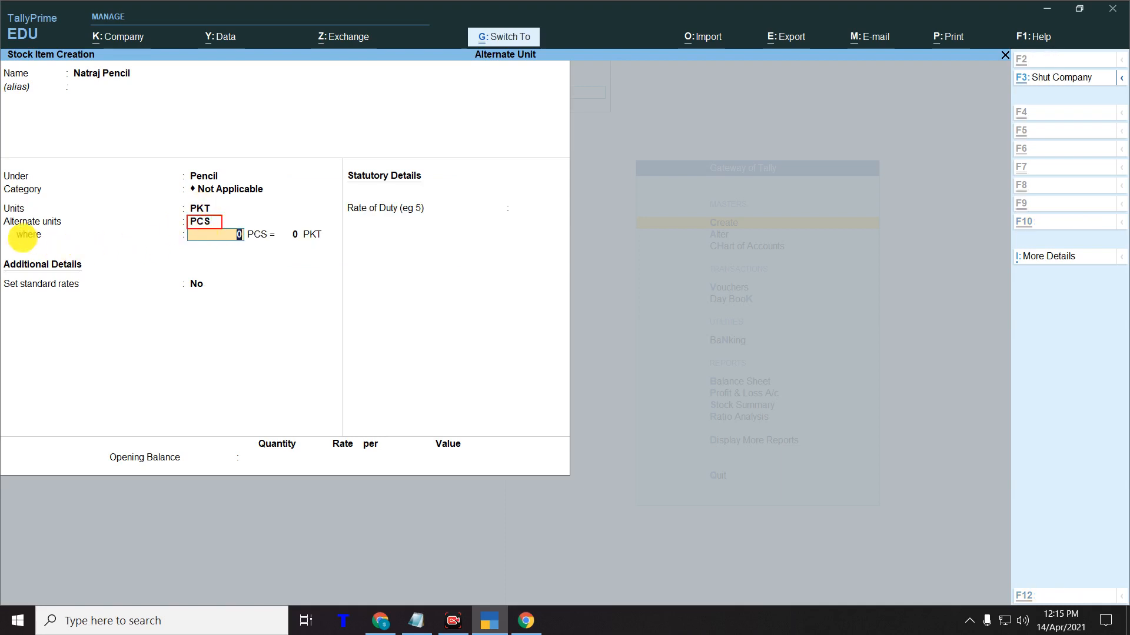
mouse_move(8, 228)
left_mouse_down()
mouse_move(143, 253)
mouse_move(327, 241)
left_mouse_up()
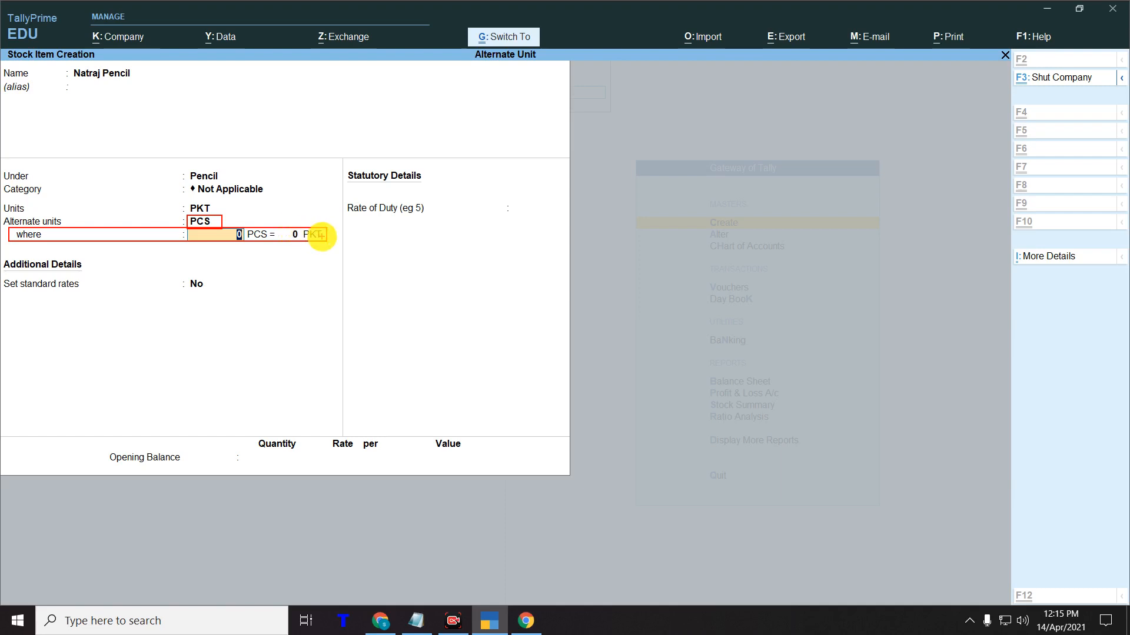
key("Escape")
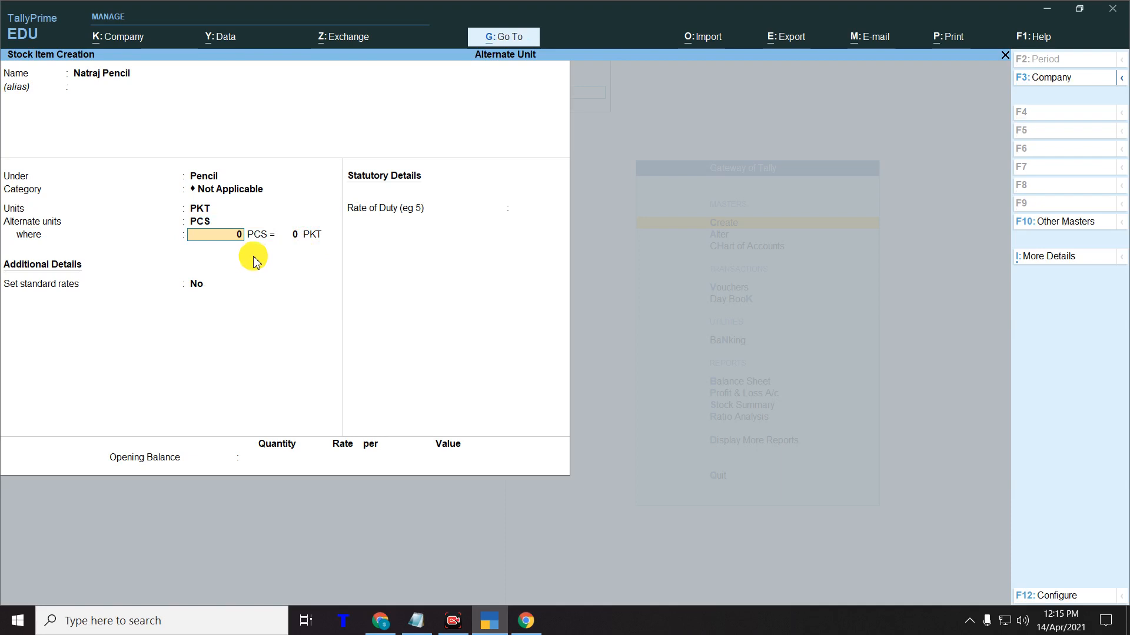
- Check the unit conversion in the Notepad notes and set 10 PCS = 1 PKT for the item in TallyPrime
left_click(417, 619)
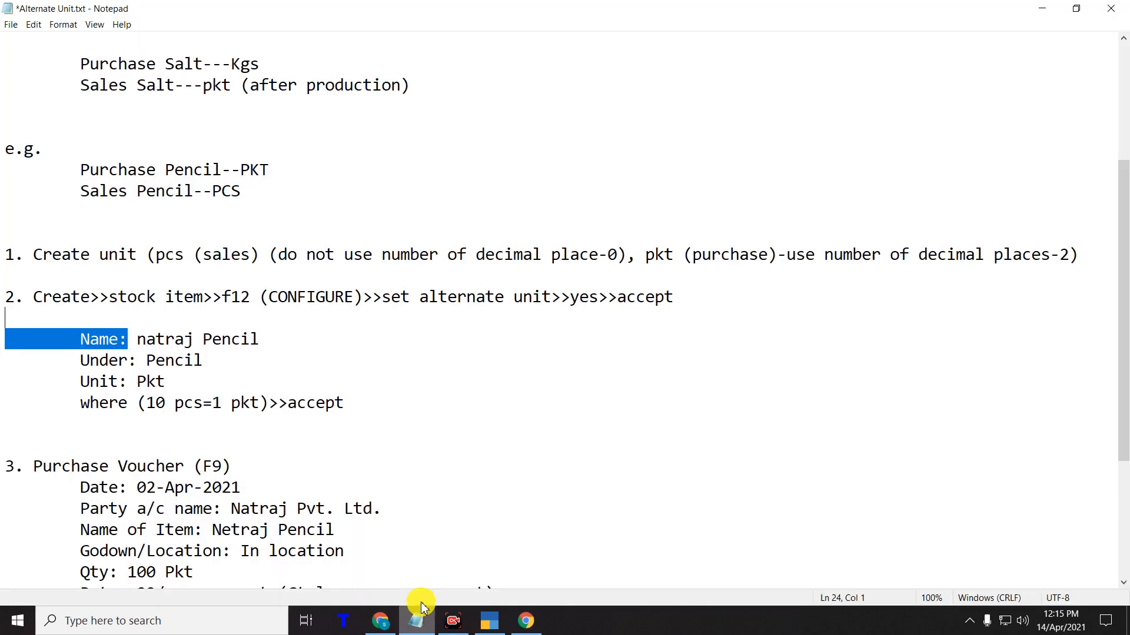
left_click_drag(80, 403, 429, 421)
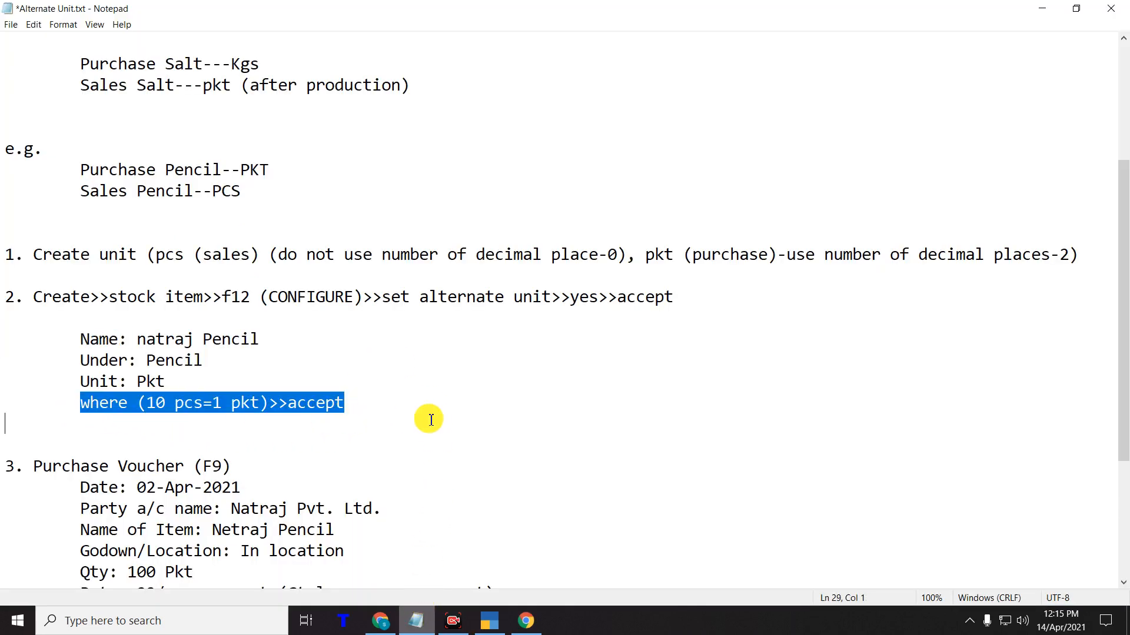
left_click_drag(146, 403, 269, 404)
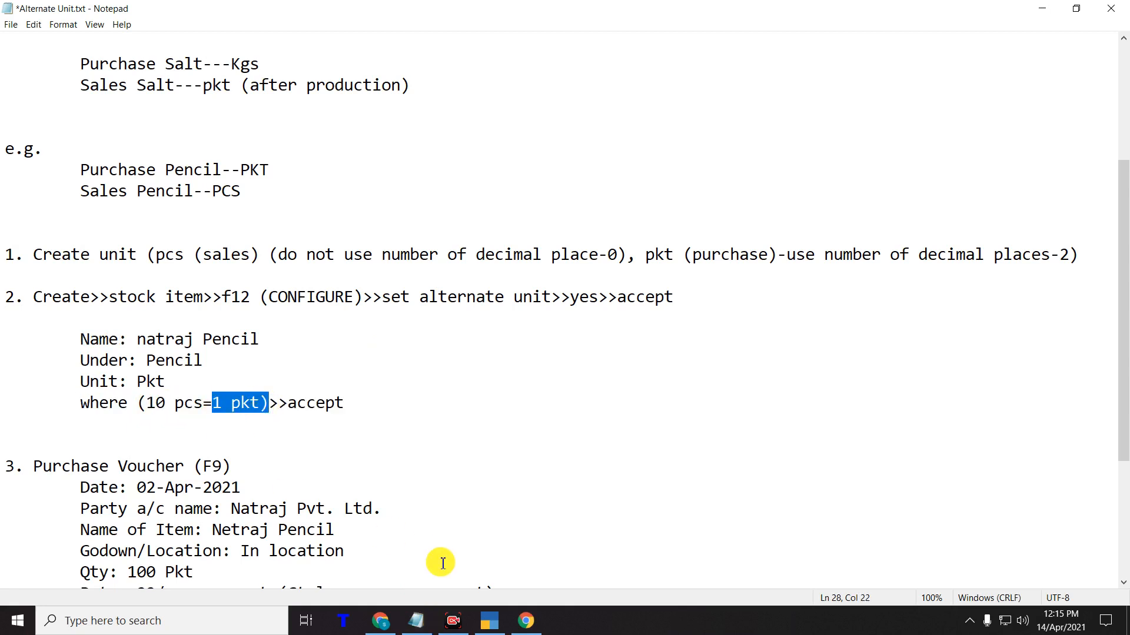
left_click(491, 621)
type("10")
key("Return")
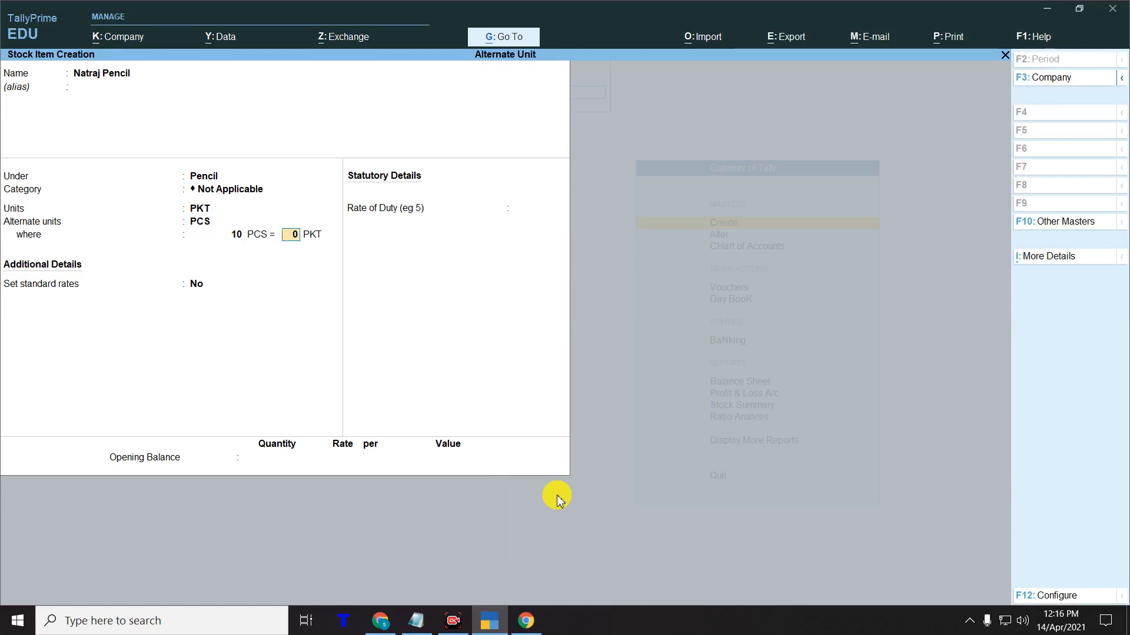
key("Return")
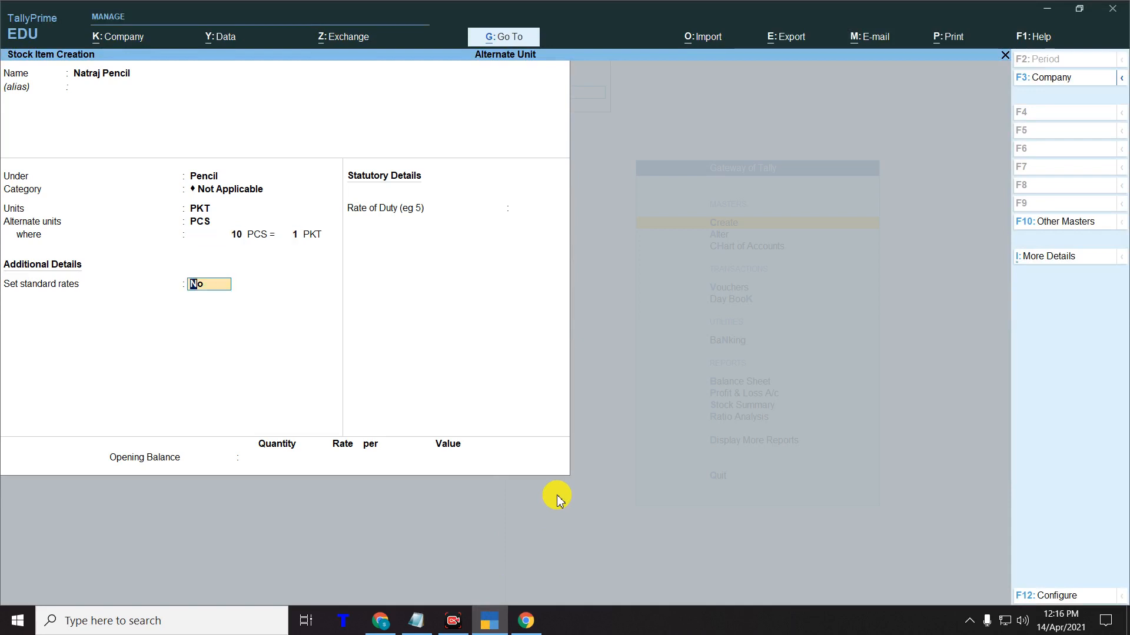
- Keep standard rates at No, skip the duty rate and opening balance, and save the Natraj Pencil stock item
key("ctrl")
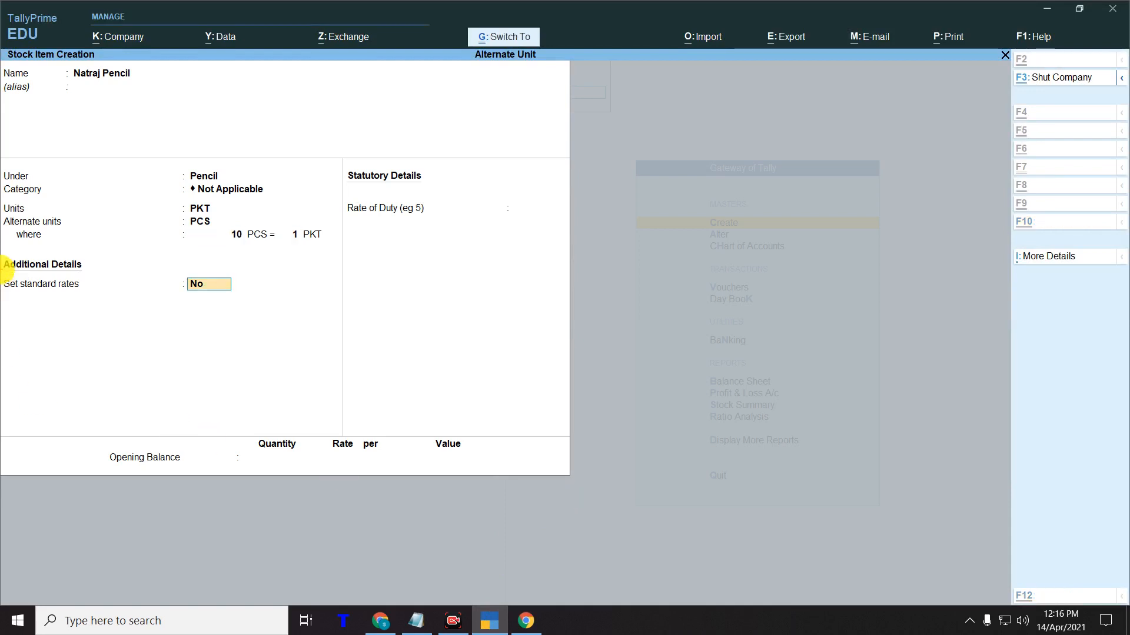
left_click_drag(2, 253, 295, 341)
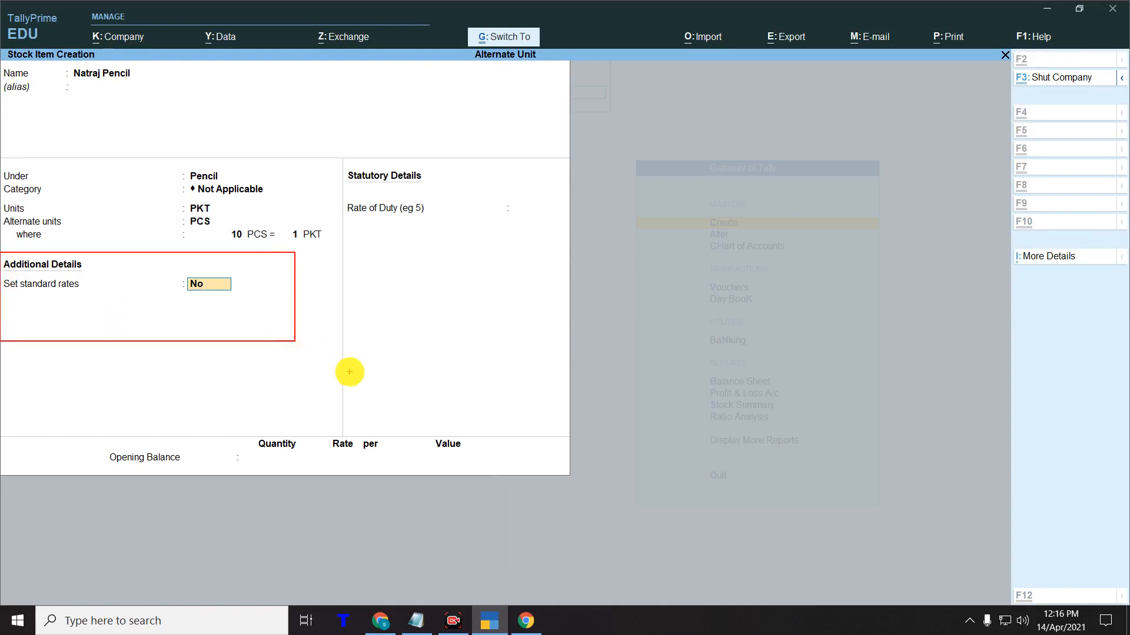
key("Return")
key("Return")
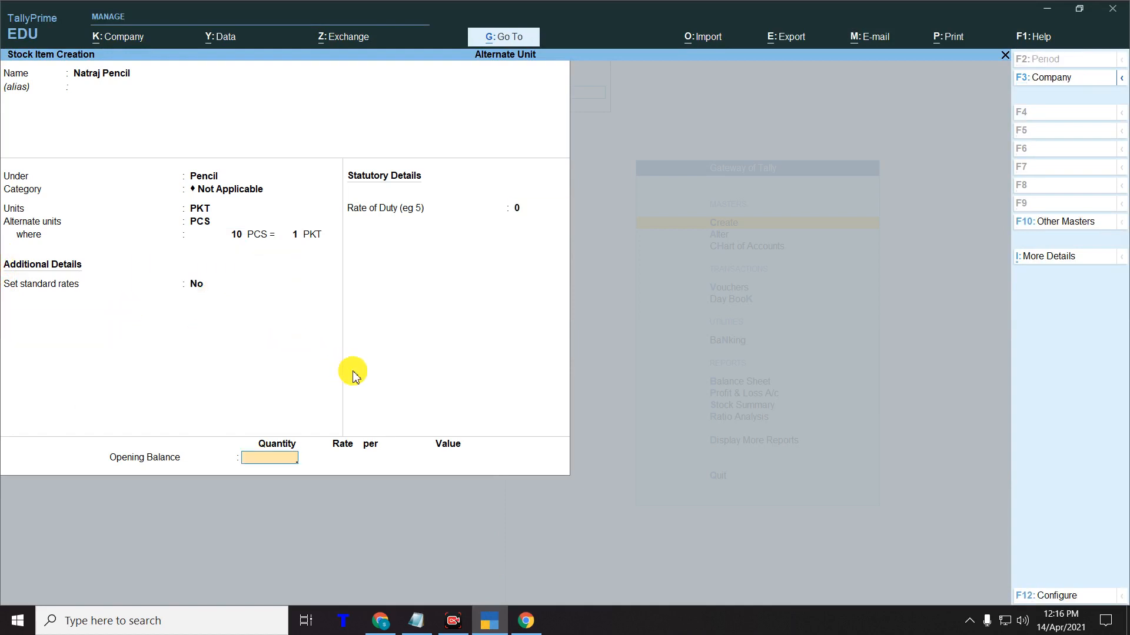
key("Return")
key("Return")
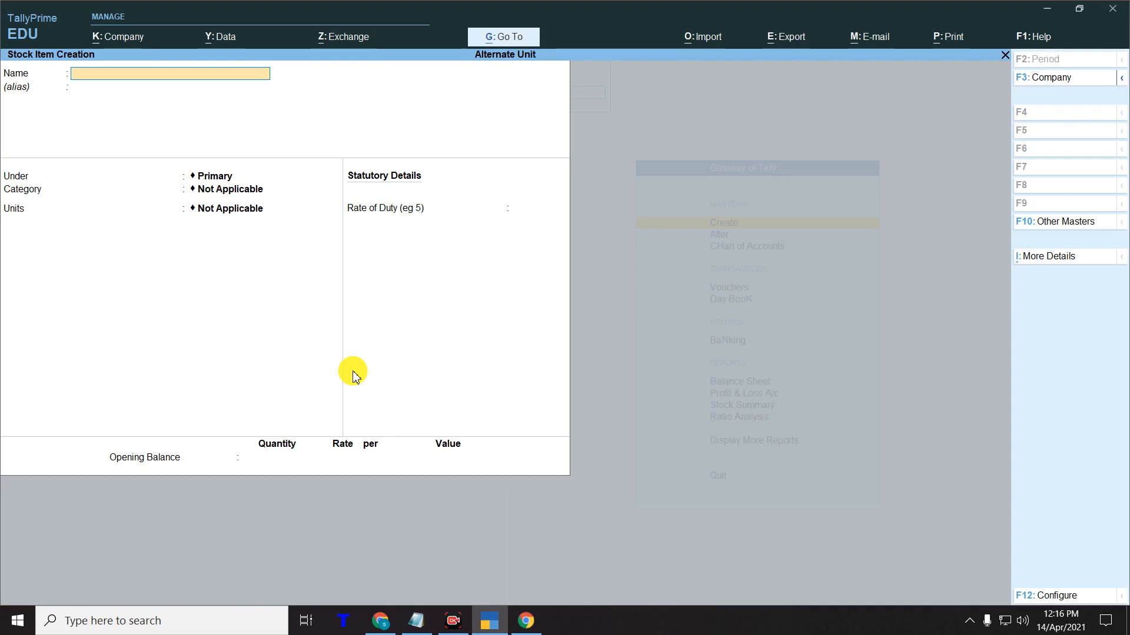
- Reopen the saved Natraj Pencil stock item and review its name, group and the Use Alternative Units setting in the configuration
key("Page_Up")
key("ctrl")
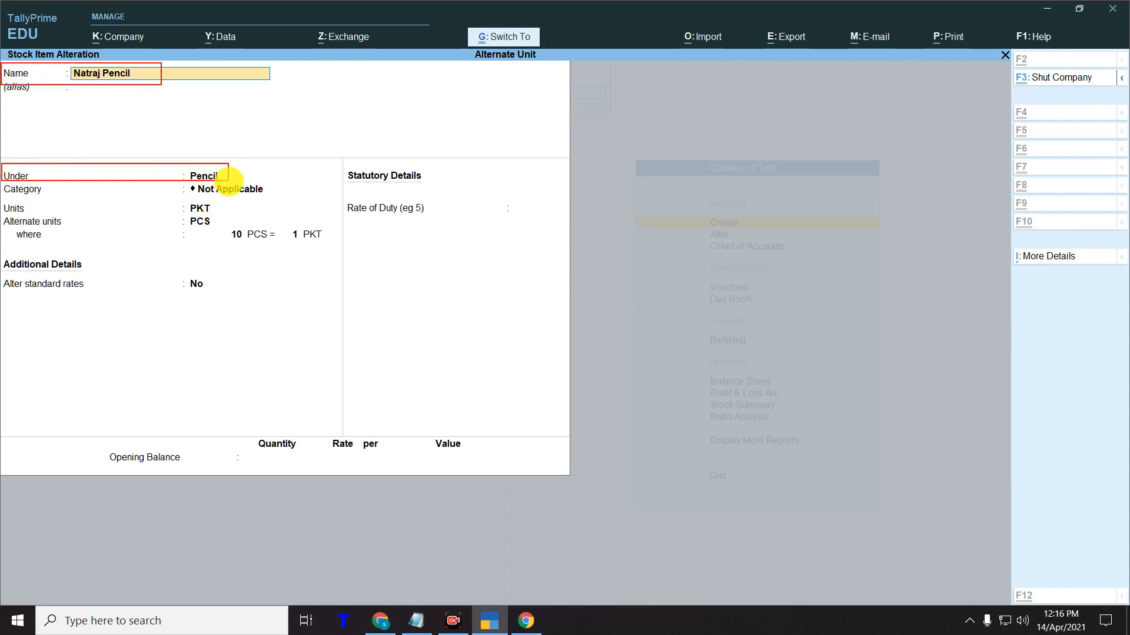
left_click_drag(135, 223, 219, 211)
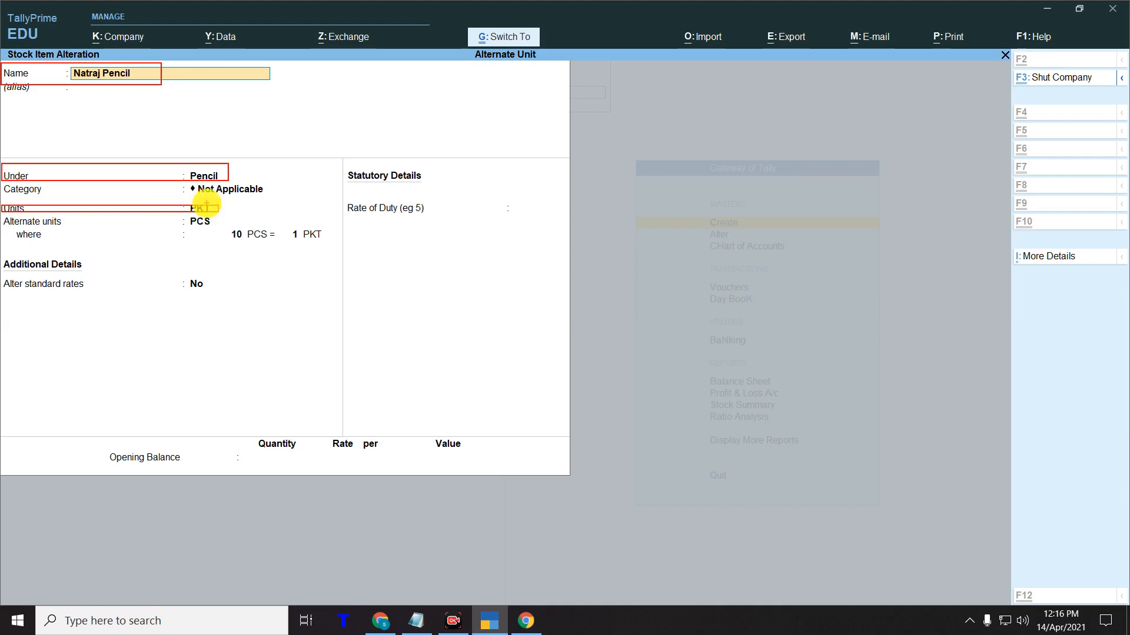
key("Escape")
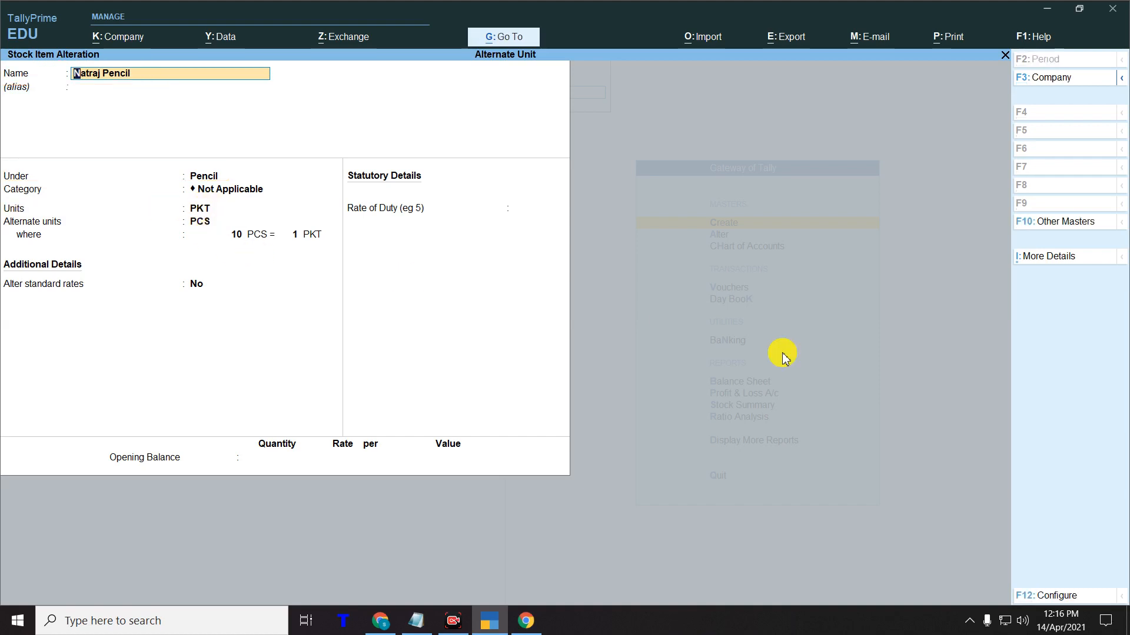
left_click(1049, 596)
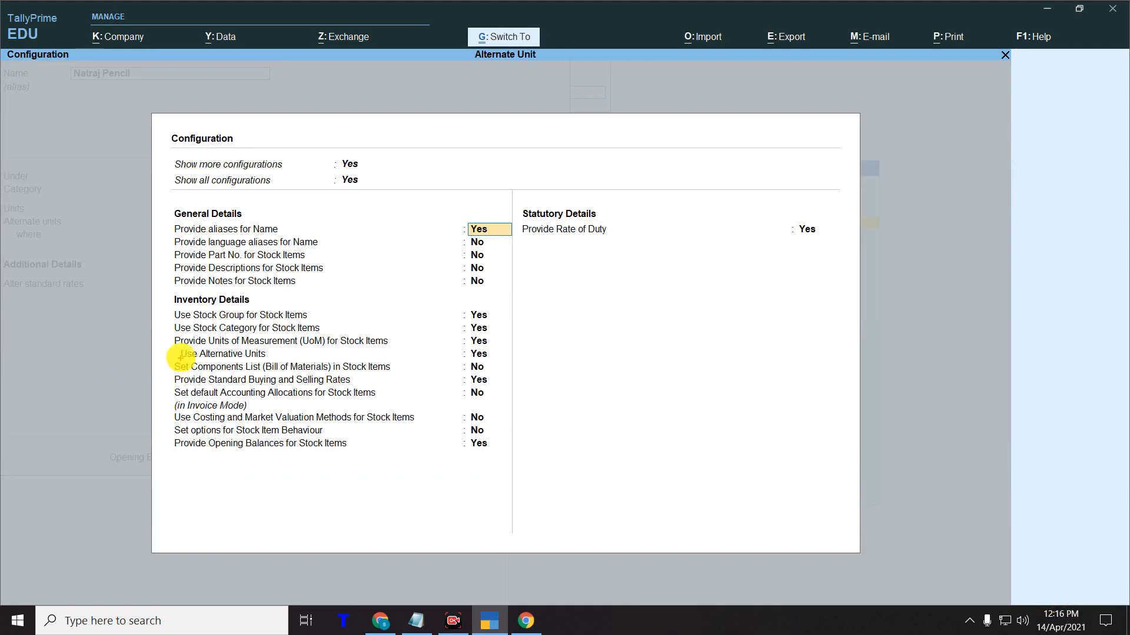
left_click_drag(166, 149, 378, 197)
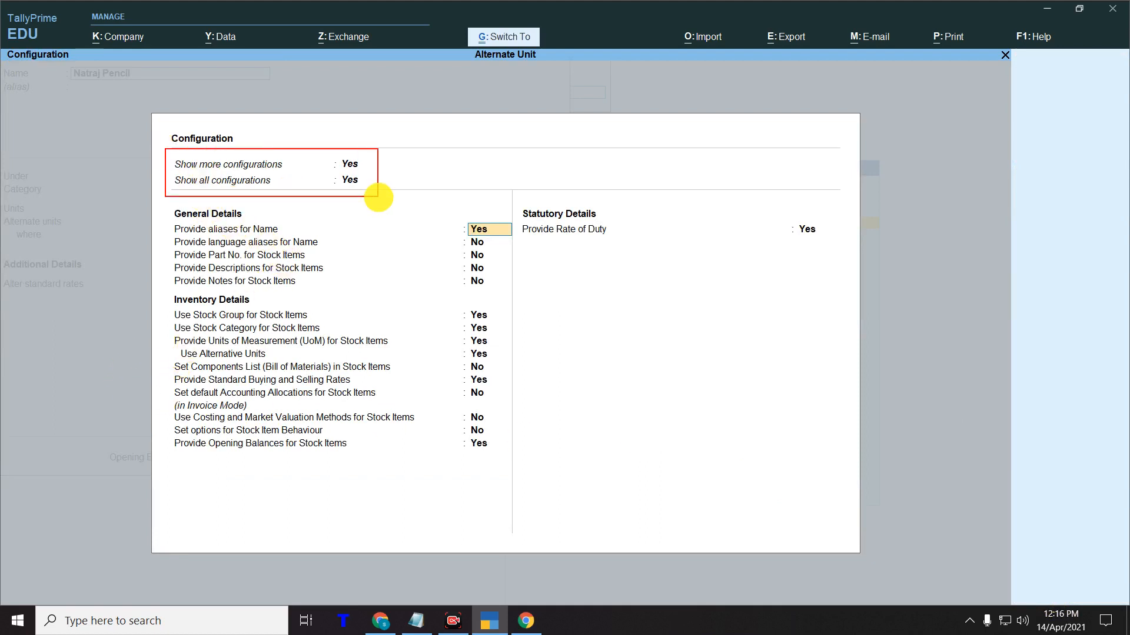
mouse_move(176, 345)
left_mouse_down()
mouse_move(321, 363)
mouse_move(491, 361)
left_mouse_up()
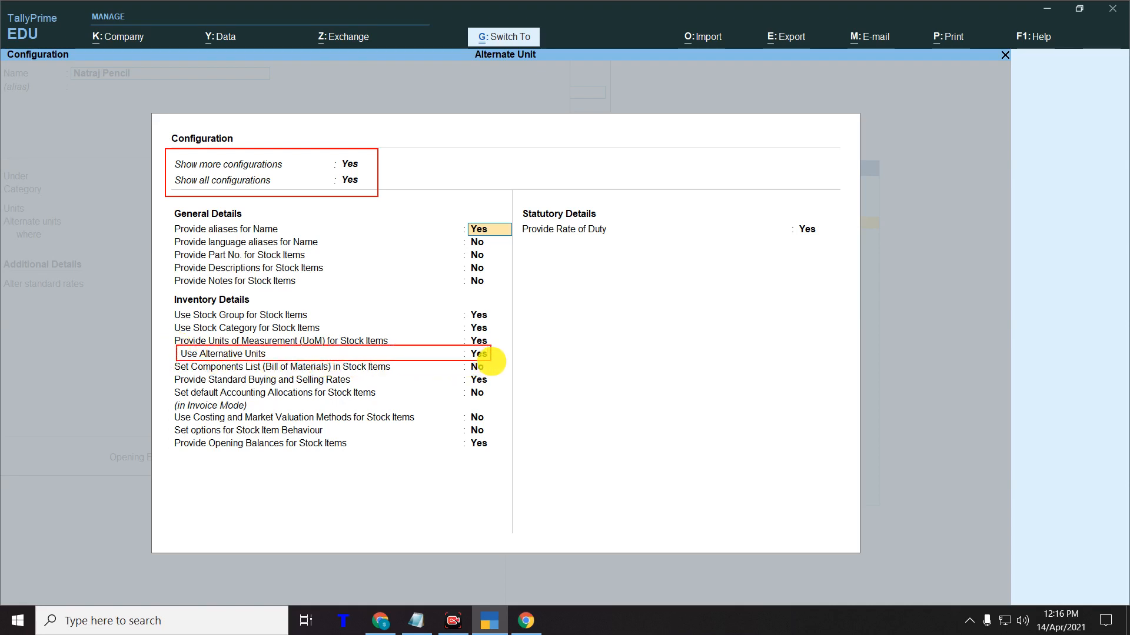
key("Escape")
key("Escape")
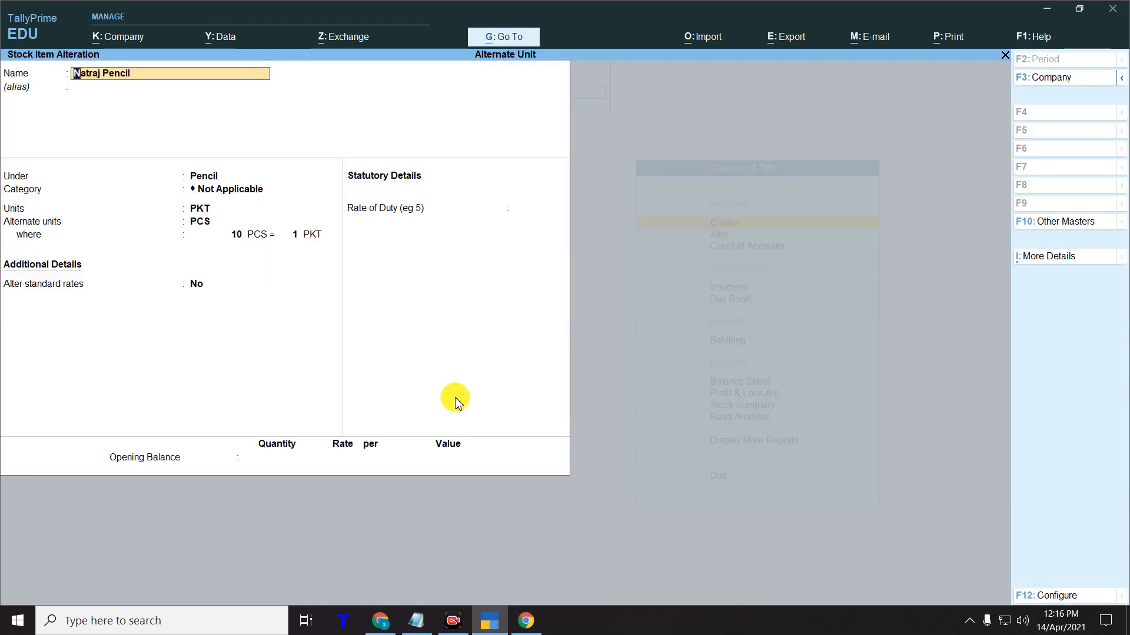
- Review the item's main and alternate units, accept the Natraj Pencil item and return to the list of masters
mouse_move(2, 203)
left_mouse_down()
mouse_move(429, 283)
mouse_move(332, 257)
mouse_move(328, 245)
left_mouse_up()
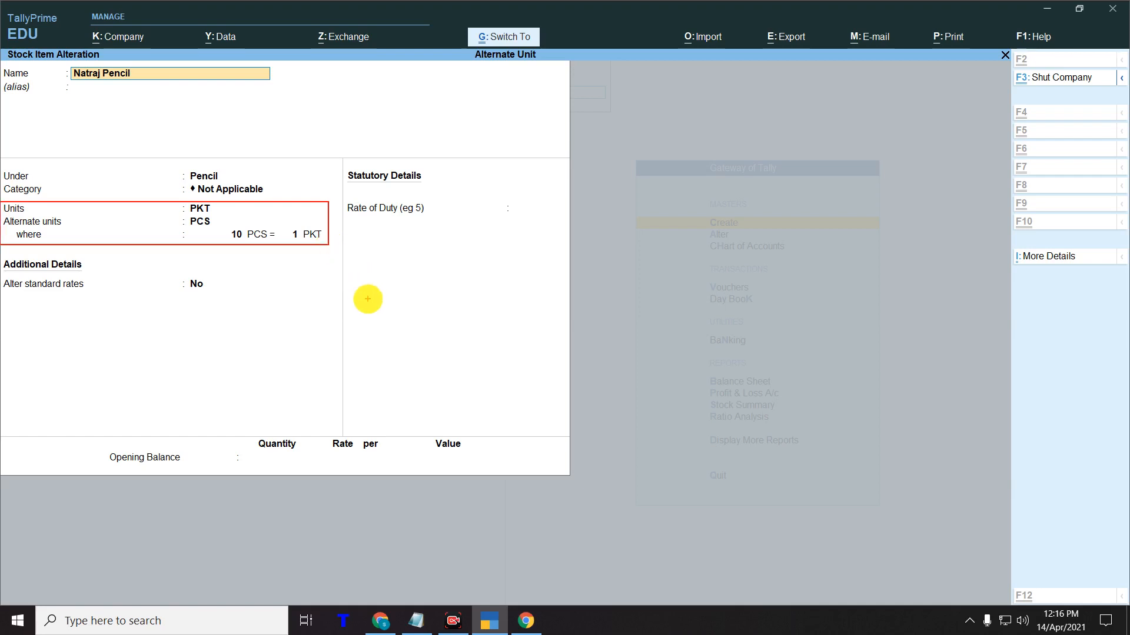
key("Escape")
key("alt")
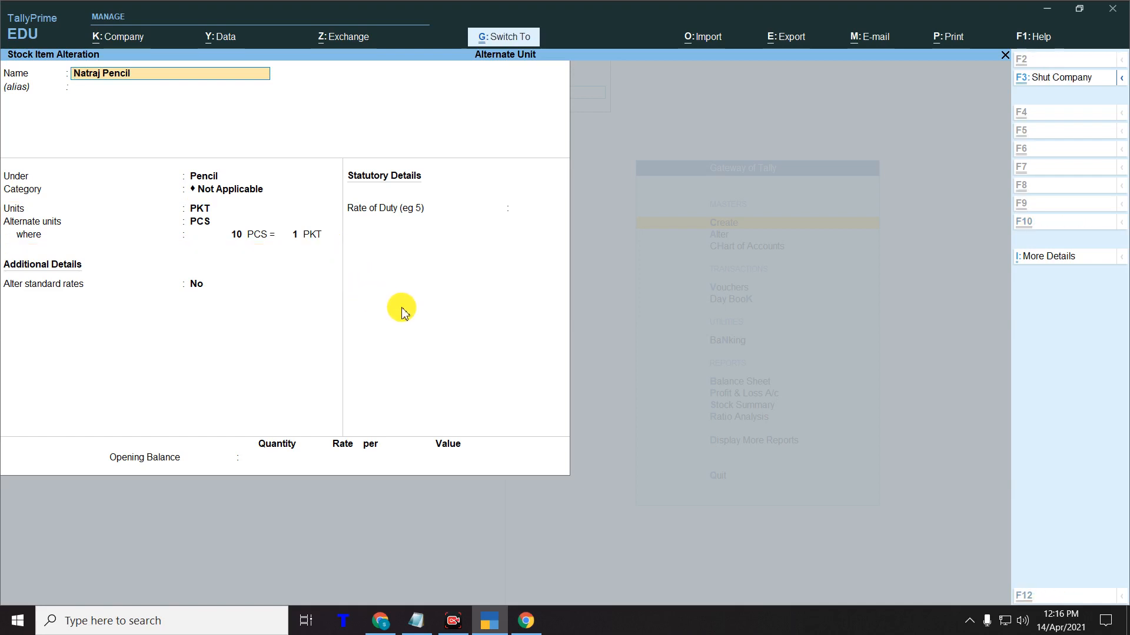
key("ctrl+a")
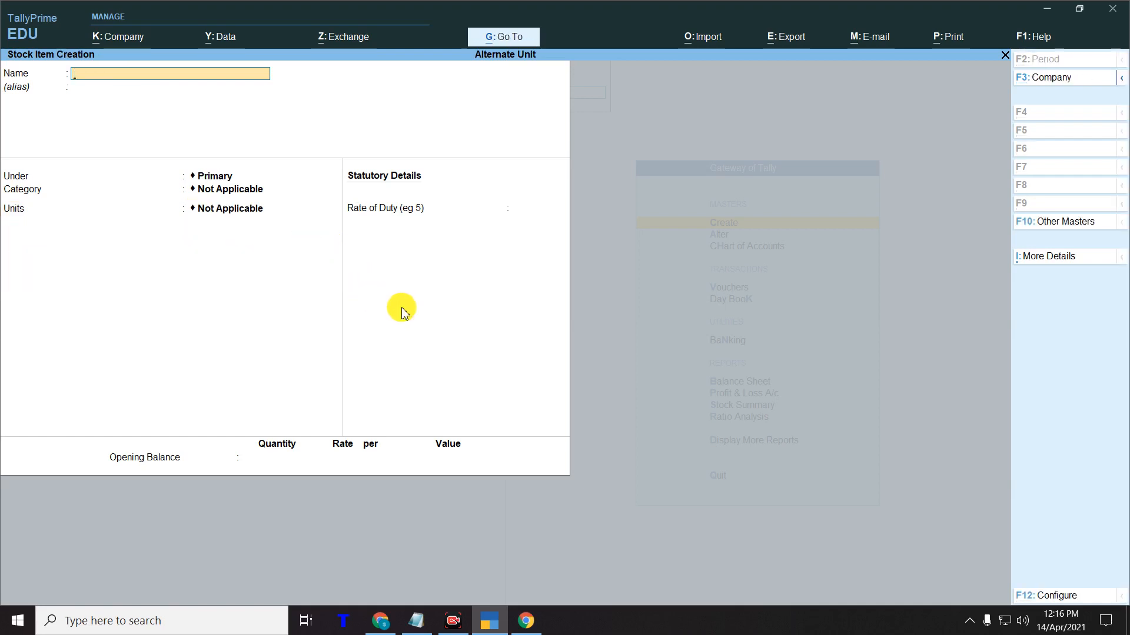
key("Escape")
key("y")
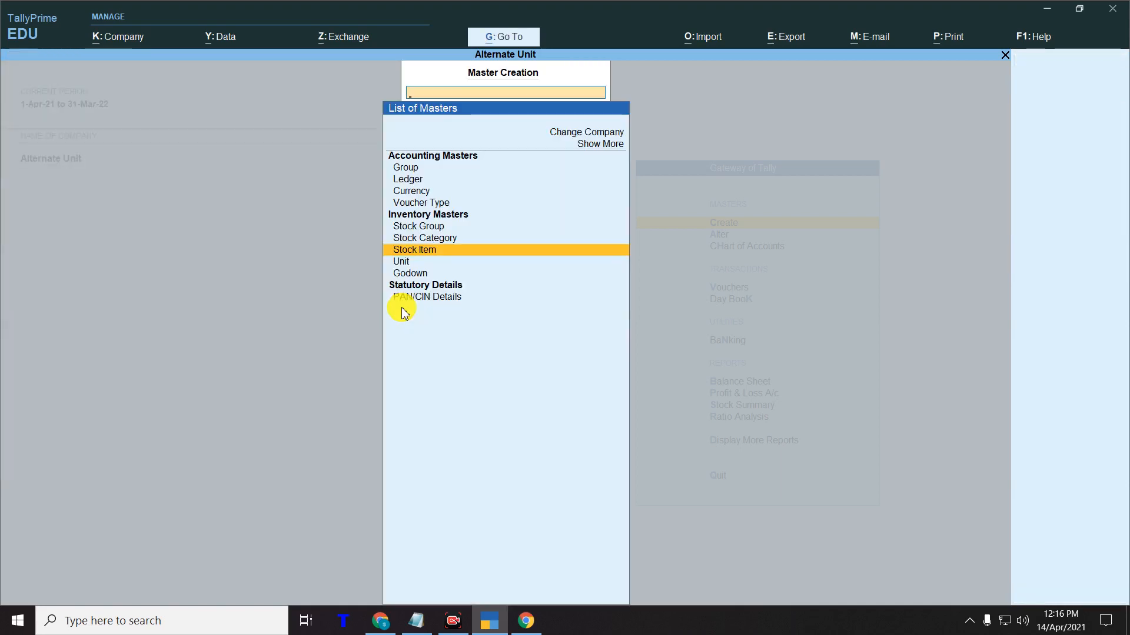
- Check the godown name in the Notepad notes and rename the existing Main Location godown as In Location in TallyPrime, keeping it under Primary
key("alt+Tab")
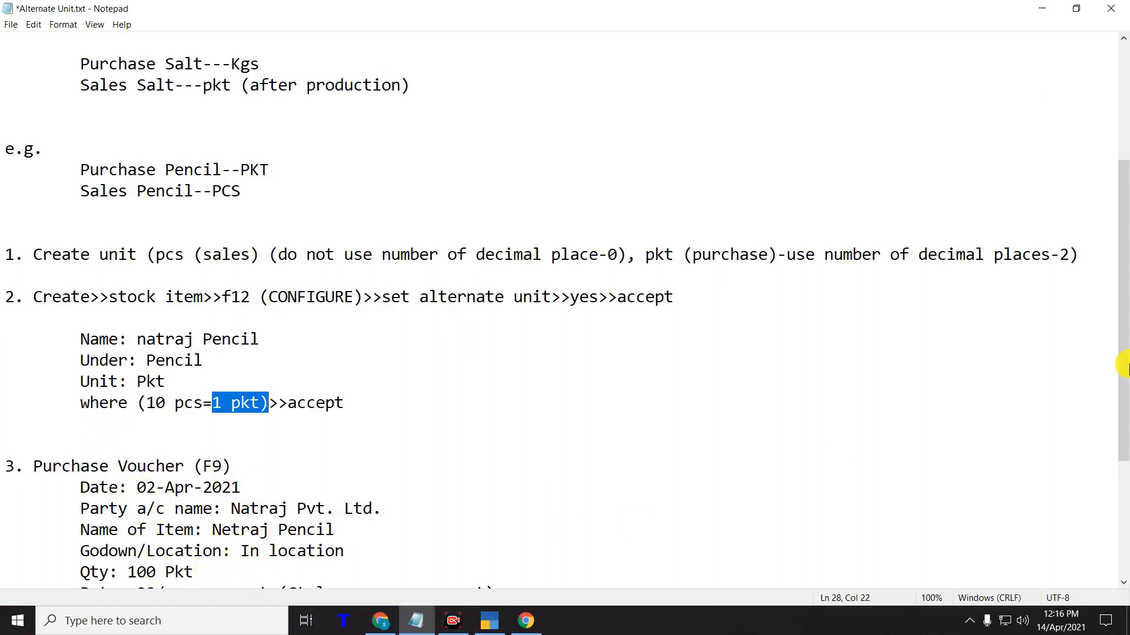
left_click_drag(1123, 265, 1124, 367)
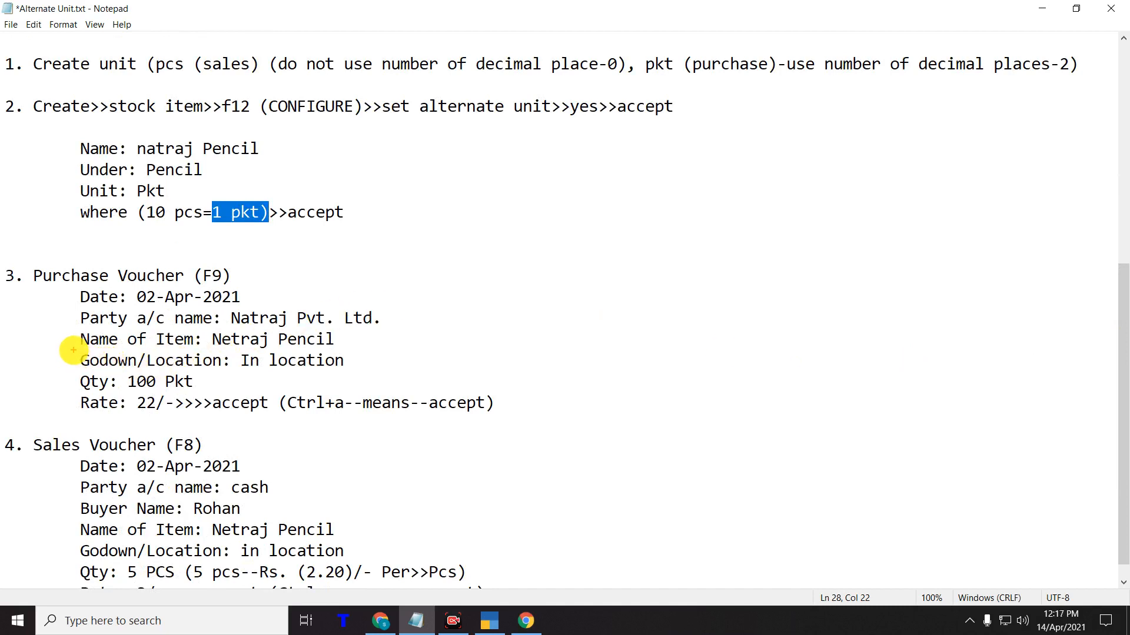
left_click_drag(196, 374, 347, 370)
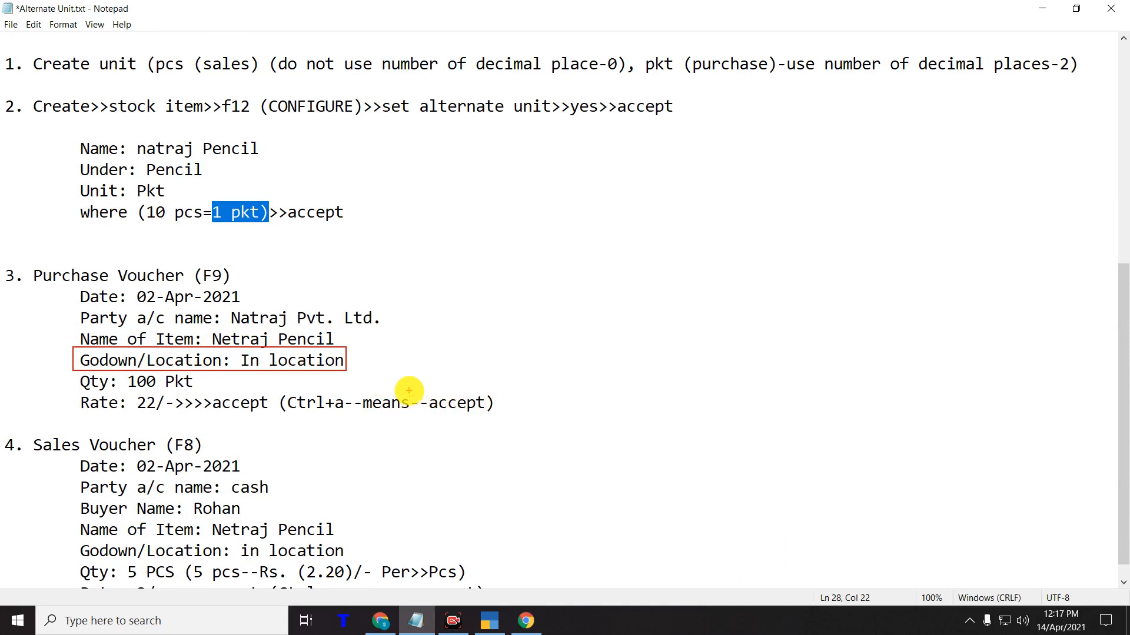
left_click(489, 621)
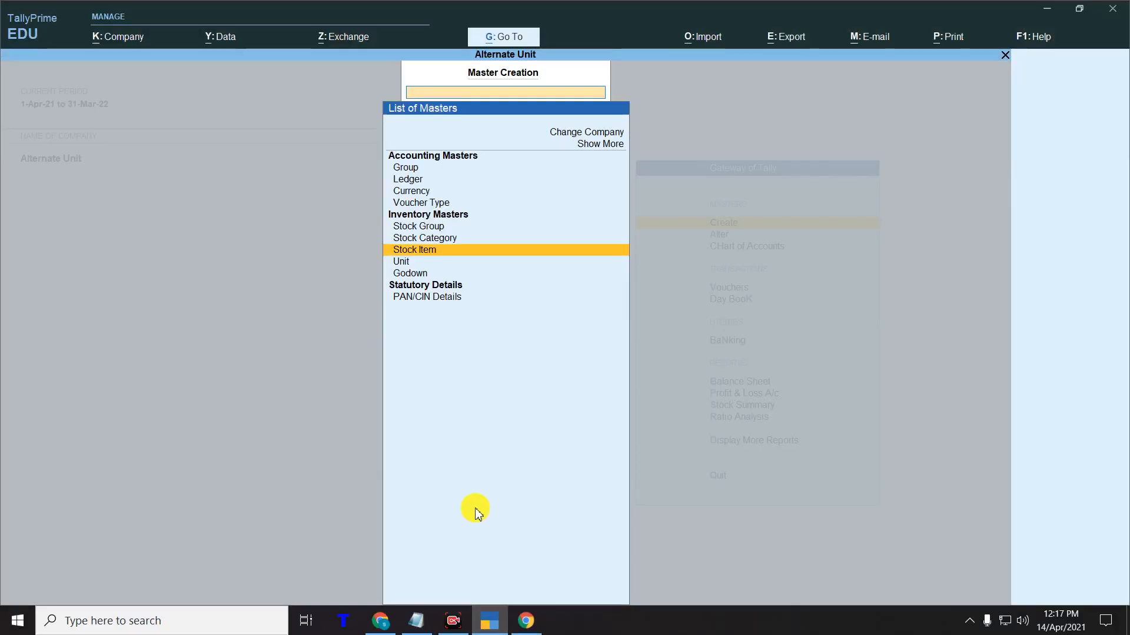
key("Down")
key("Down")
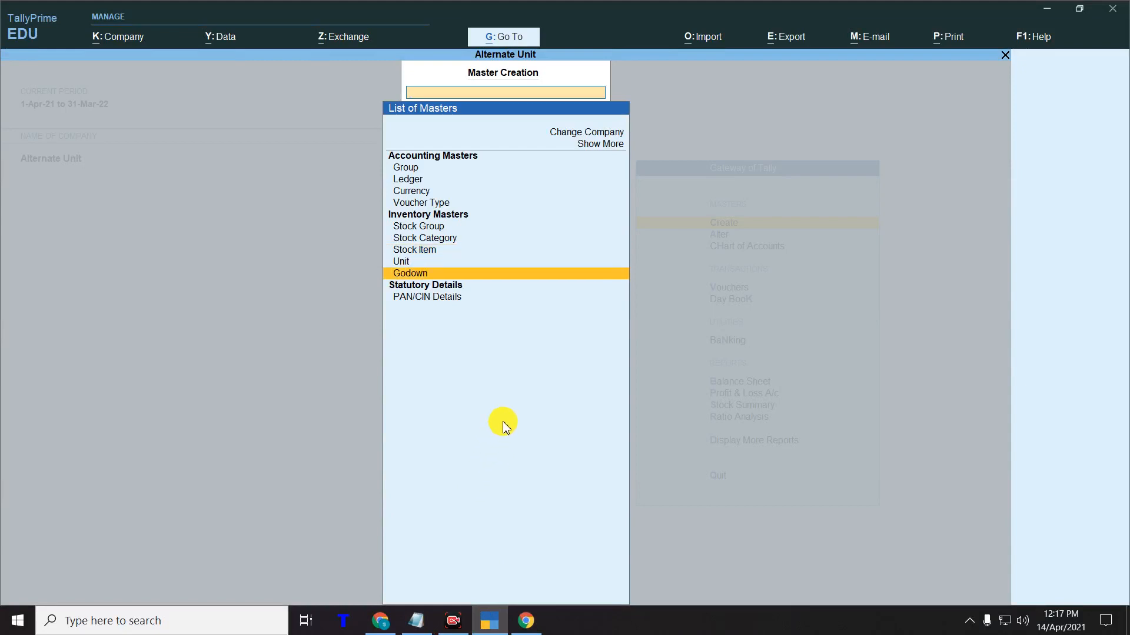
key("Return")
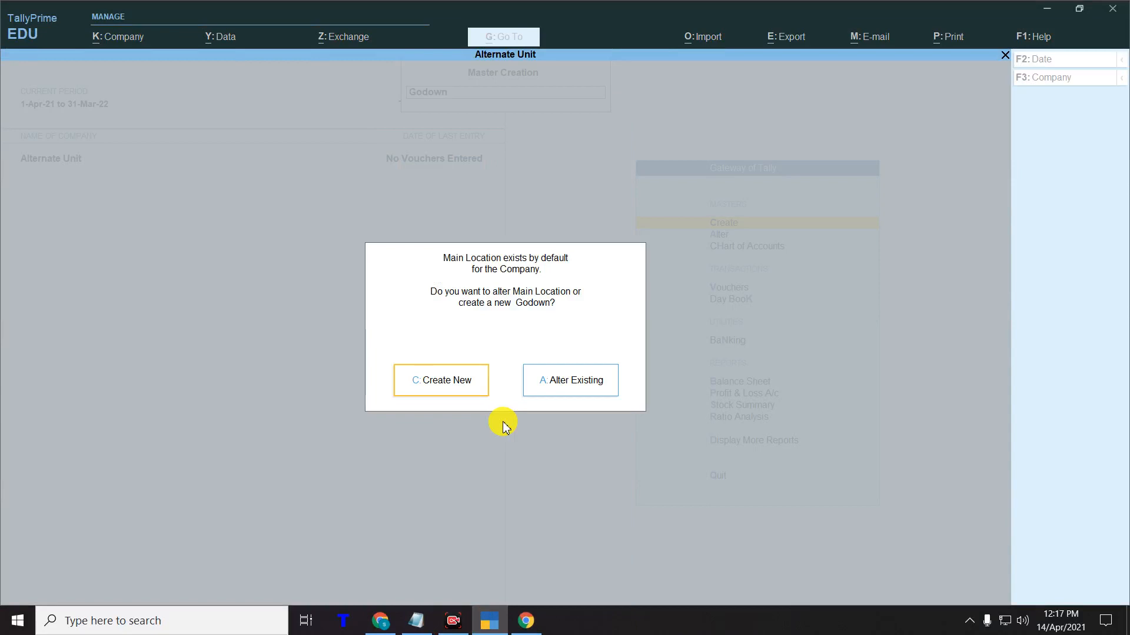
left_click(569, 389)
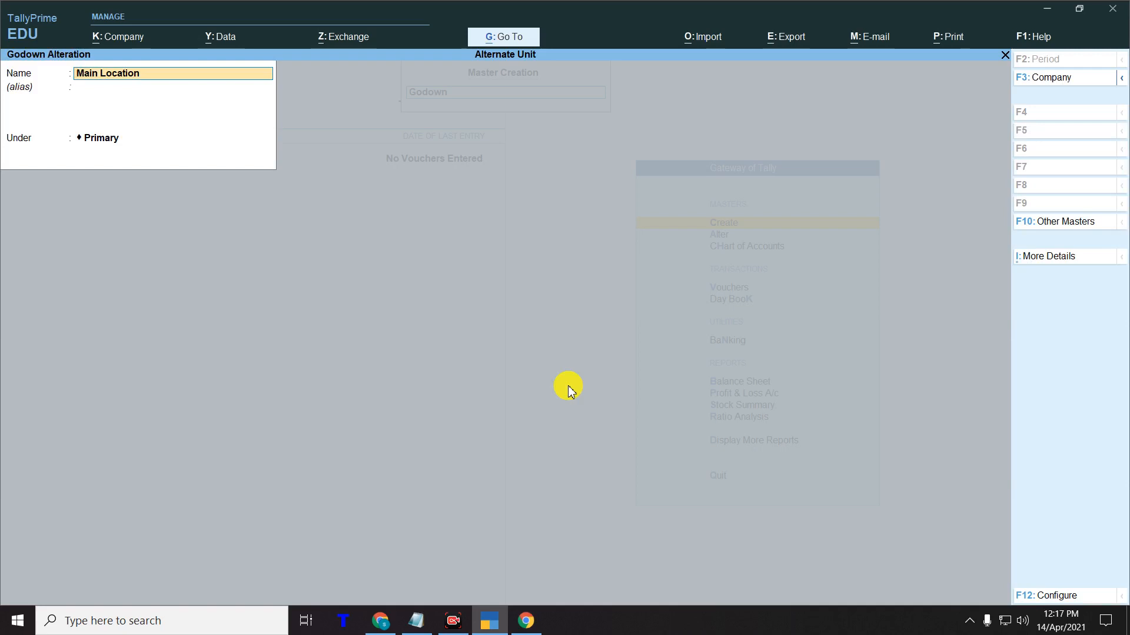
type("In")
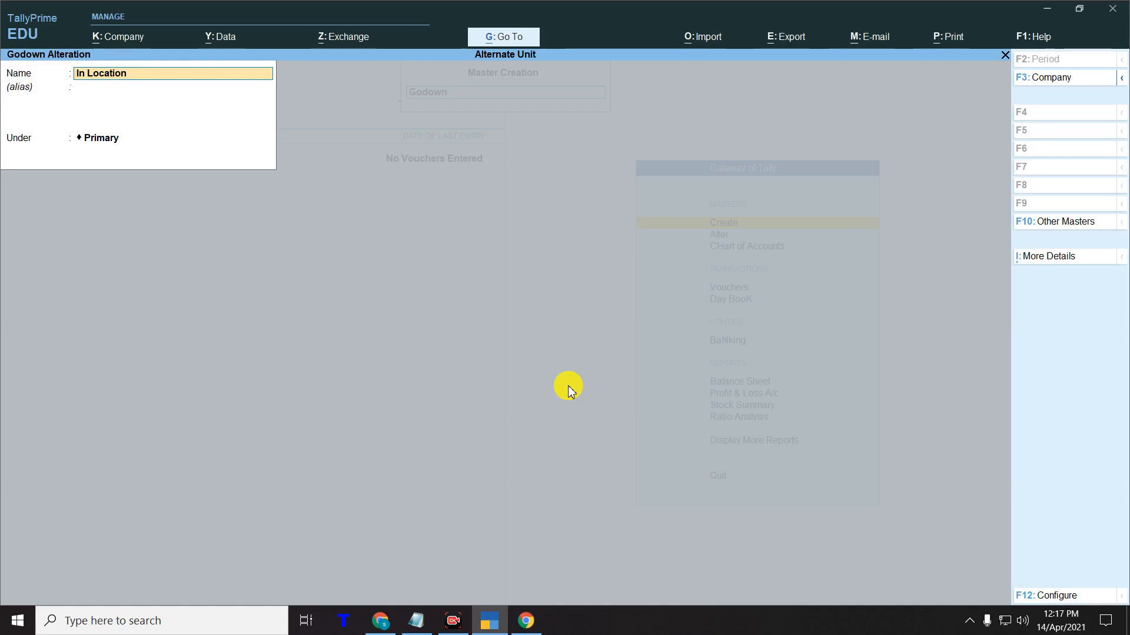
key("Return")
key("Return")
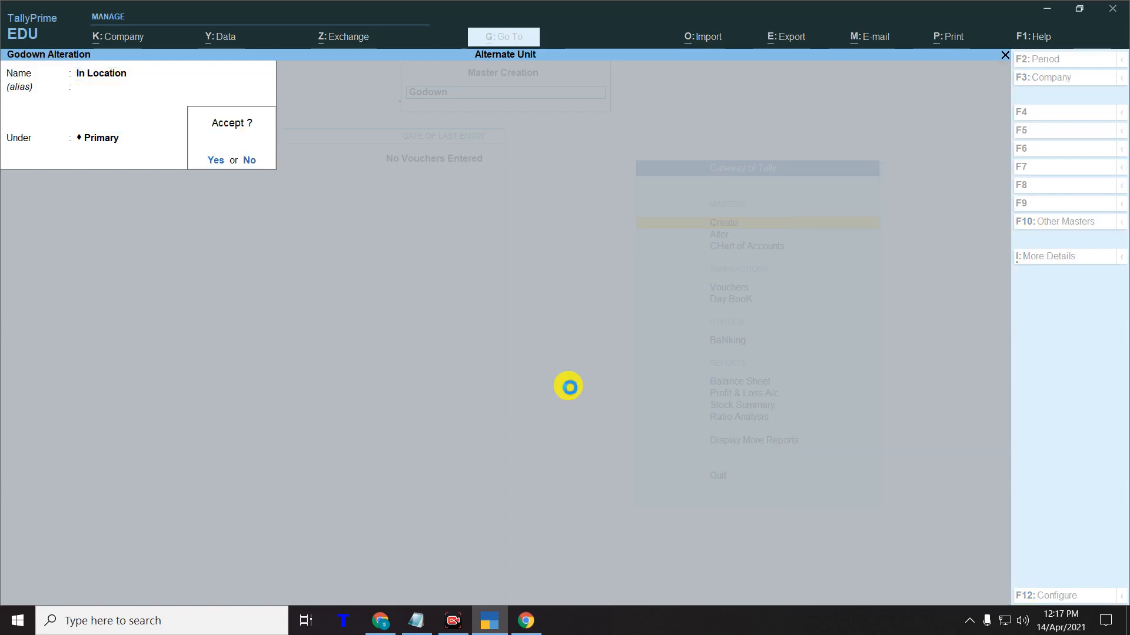
key("Return")
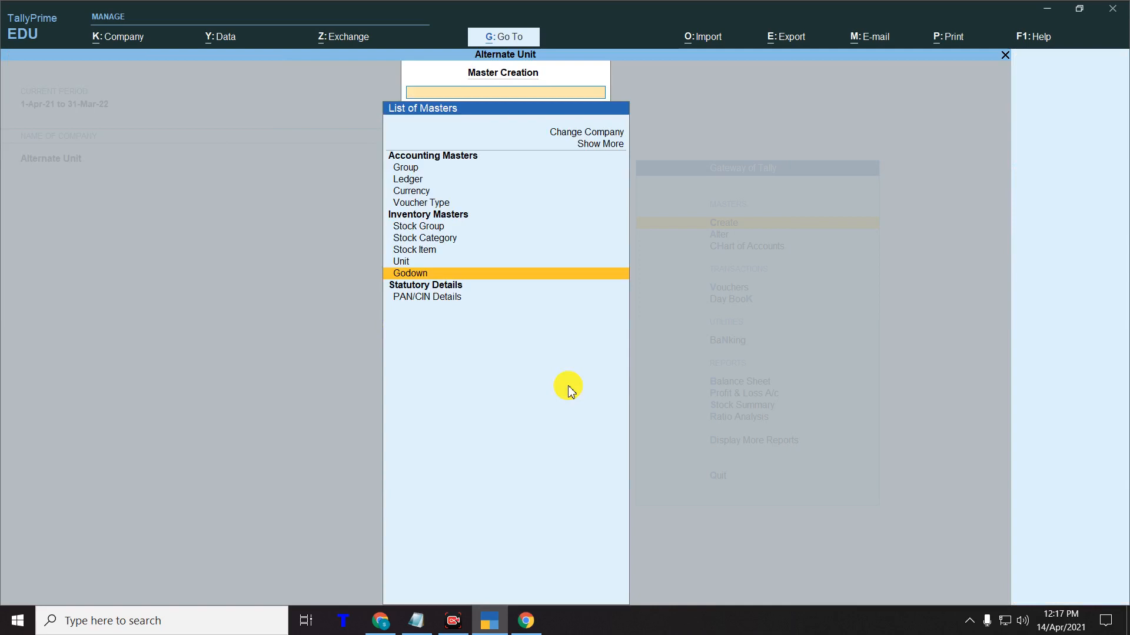
- Return to the Gateway of Tally and open a new purchase voucher
key("Escape")
key("Down")
key("Down")
key("Up")
key("Up")
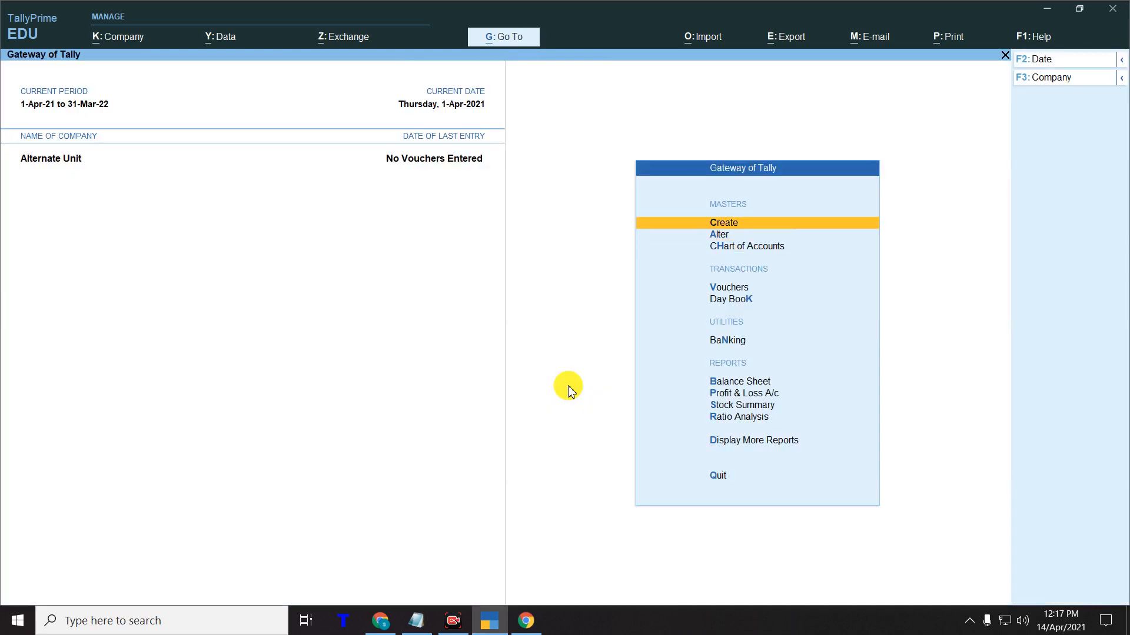
key("Return")
key("Escape")
key("Down")
key("Down")
key("Down")
key("Down")
key("Up")
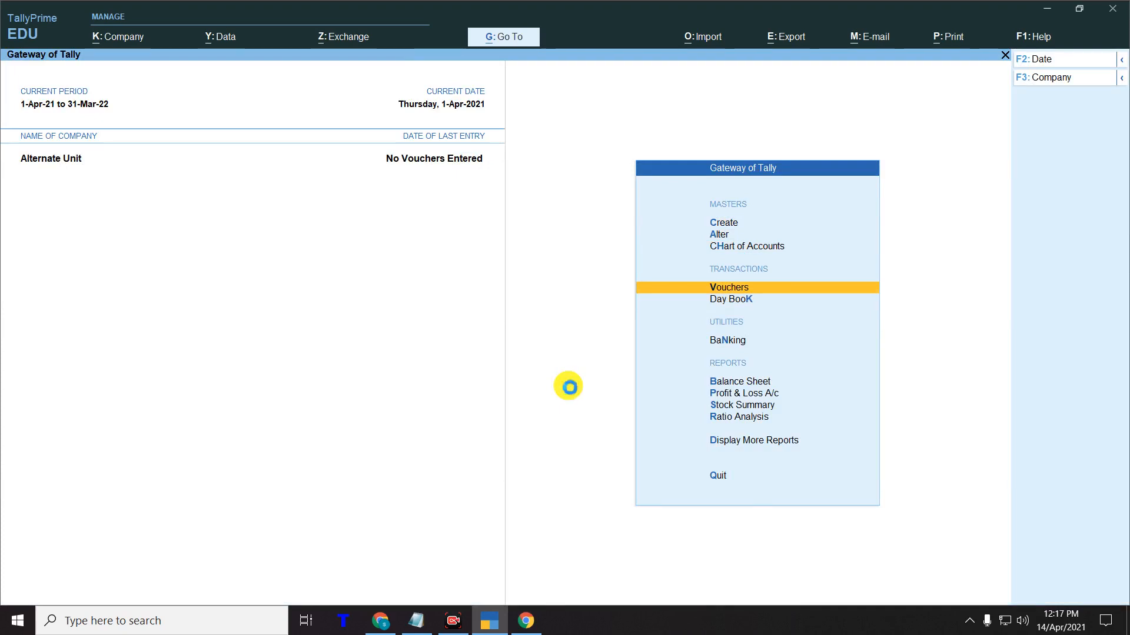
key("Return")
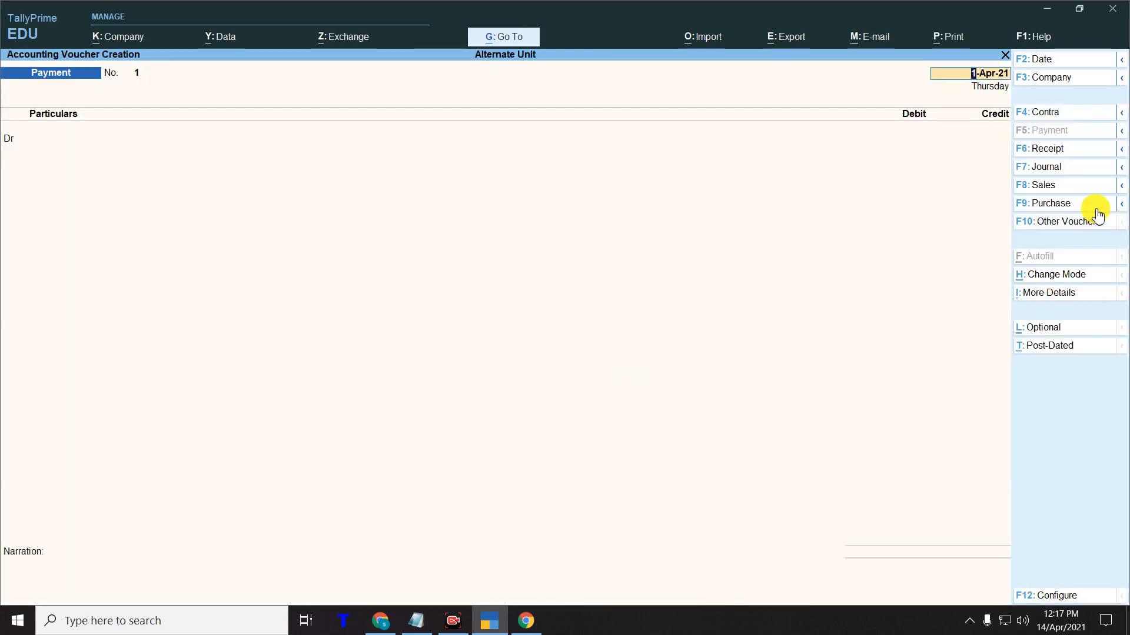
left_click(1054, 206)
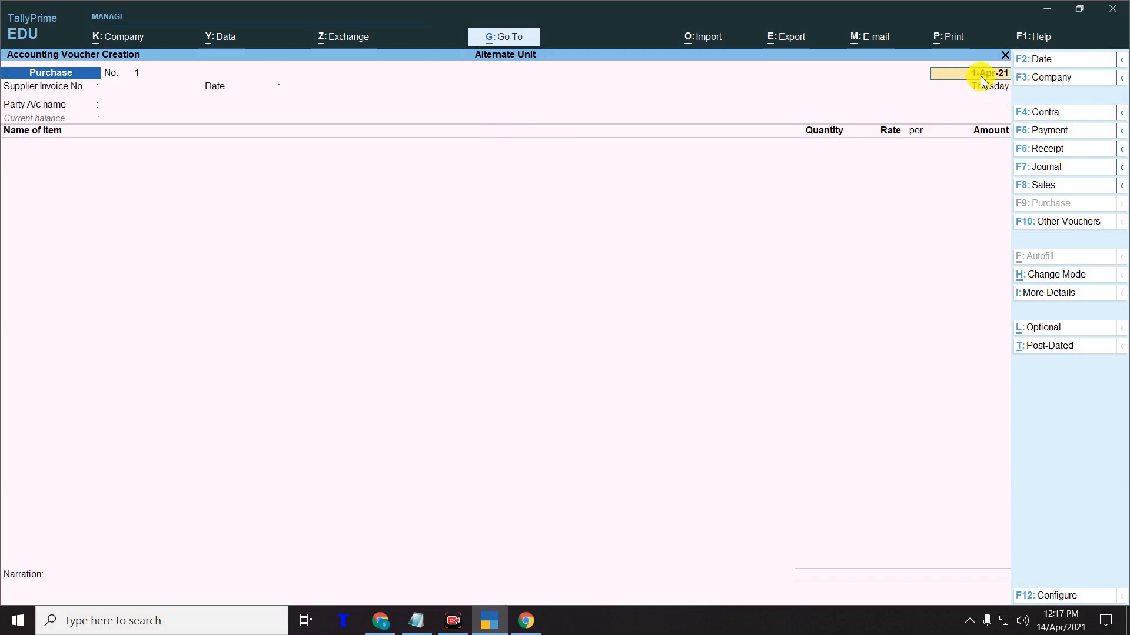
- Date the purchase voucher 2-Apr-21 and enter supplier invoice number 1 with the date 2-Apr-21
type("2 apr 20")
key("Return")
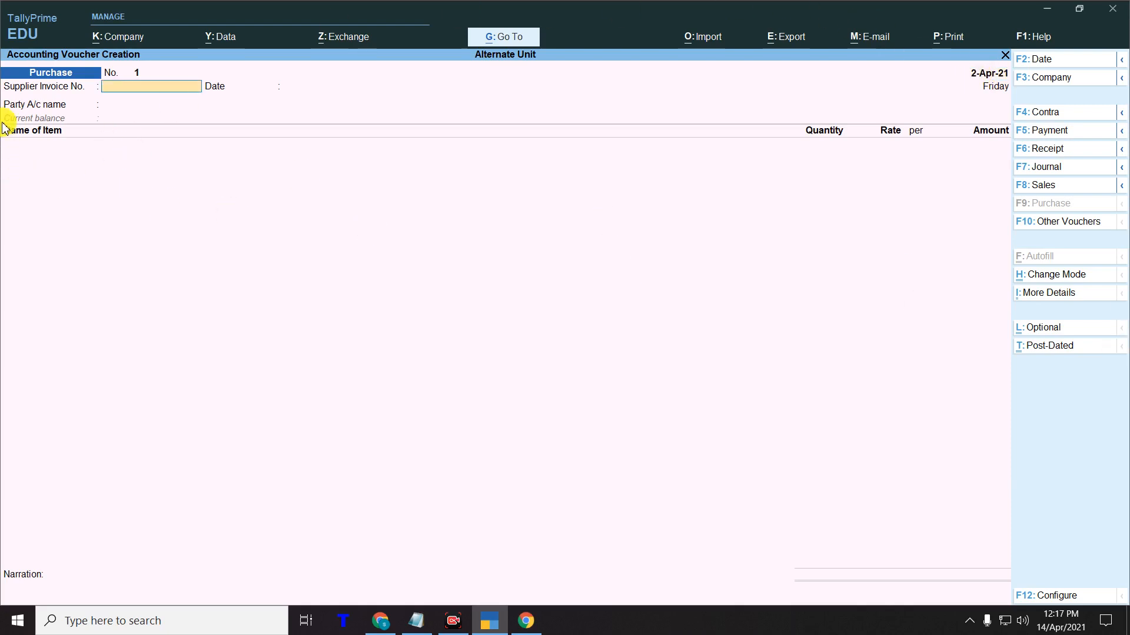
key("Return")
key("Return")
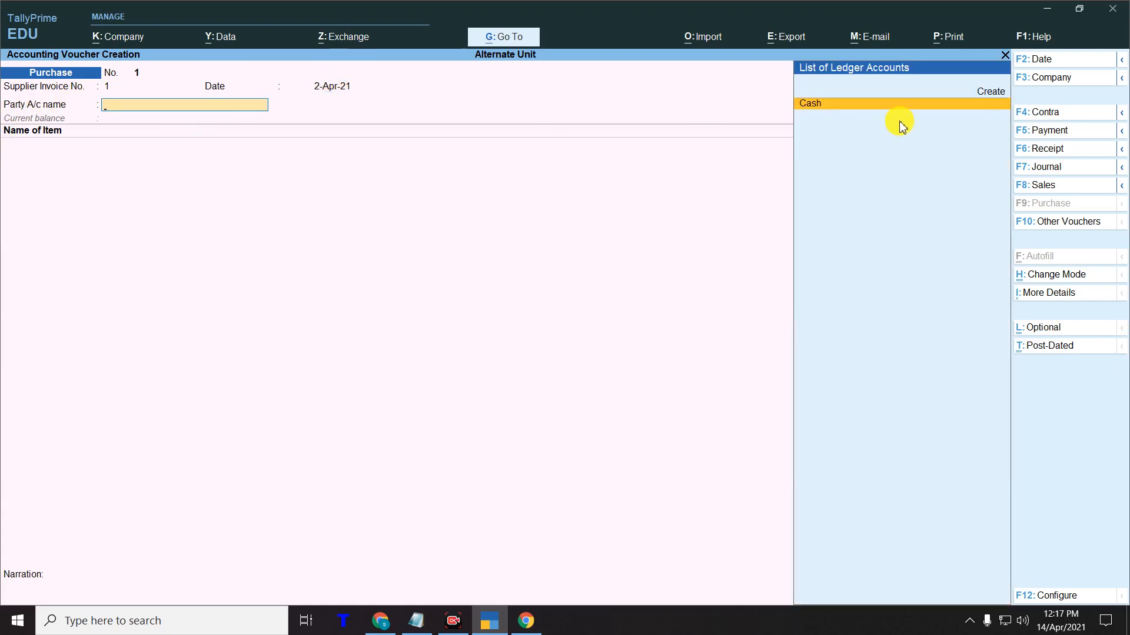
- Open a new ledger for the voucher's party account and look up the party name in the Notepad notes
key("Up")
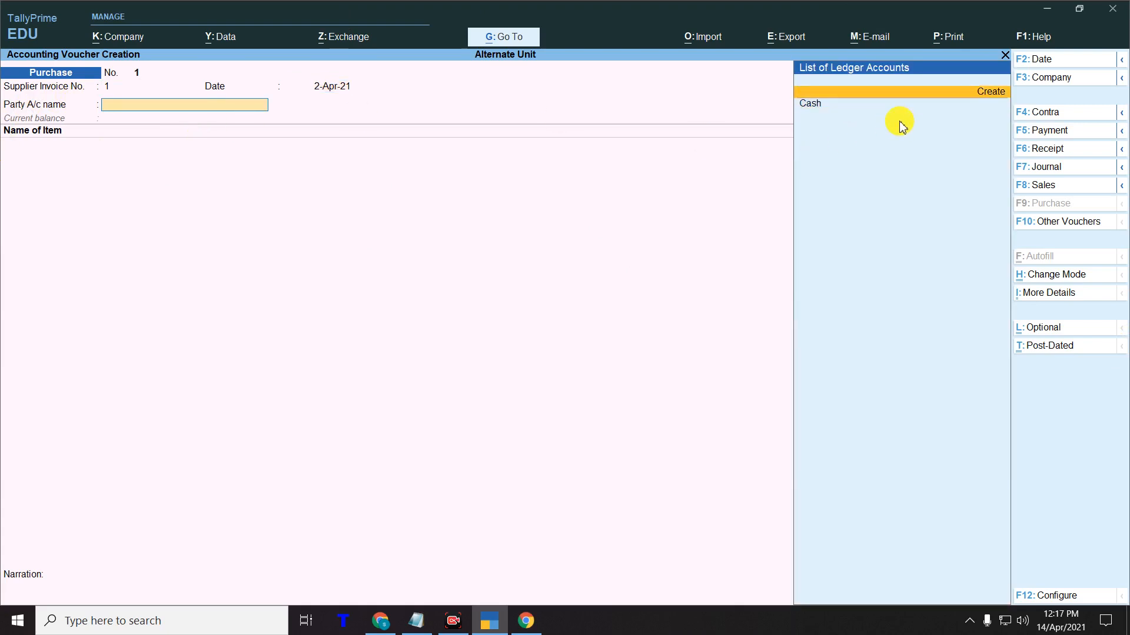
key("Return")
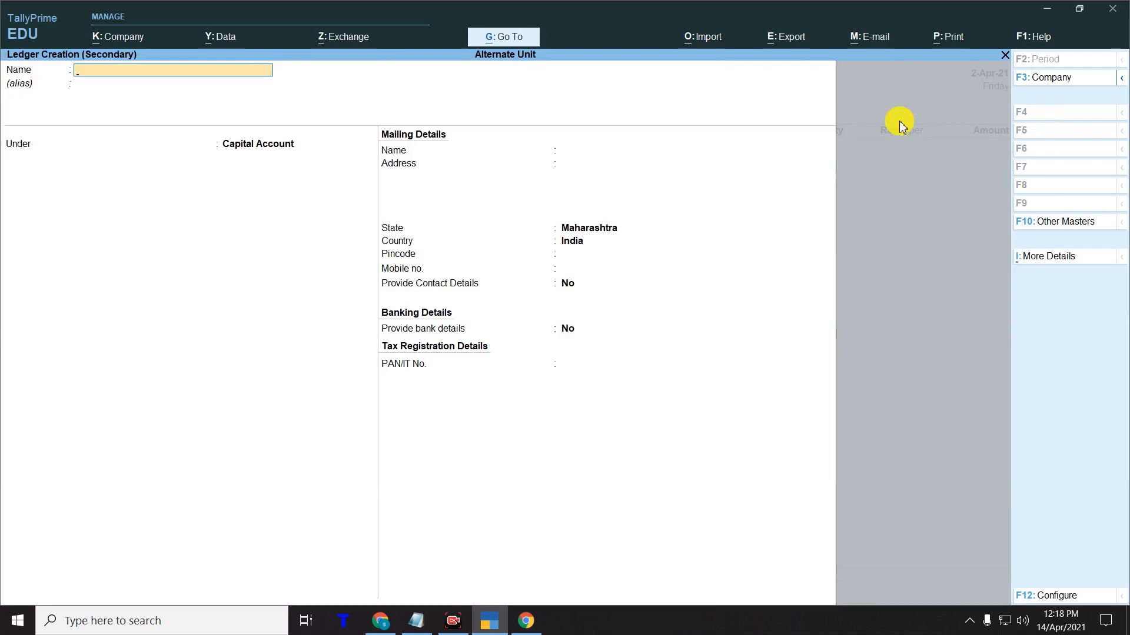
left_click(416, 619)
scroll(266, 493, "down", 1)
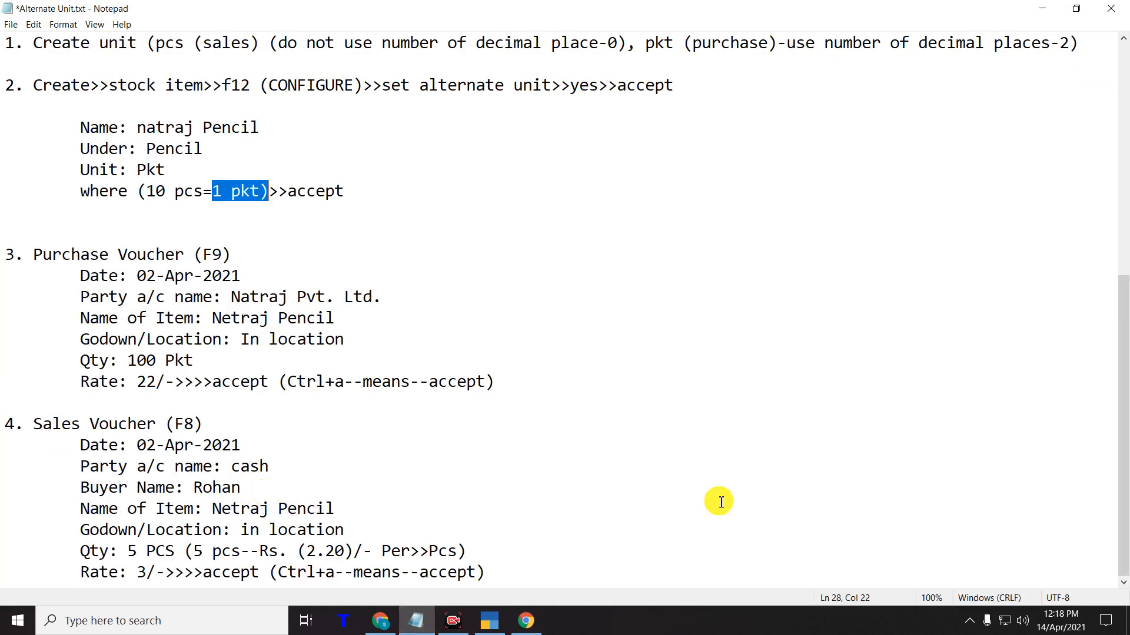
left_click_drag(73, 298, 328, 317)
left_click(127, 275)
left_click_drag(153, 270, 290, 273)
left_click_drag(83, 298, 381, 299)
left_click_drag(230, 298, 382, 299)
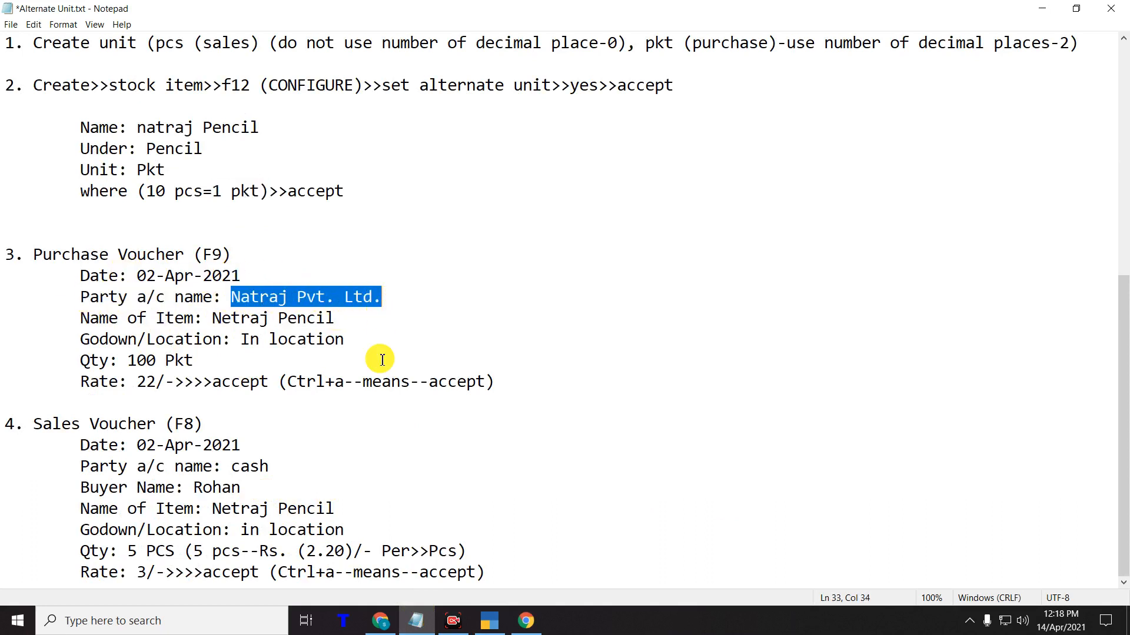
- Switch to TallyPrime, name the new ledger Natraj Pvt Ltd and place it under Sundry Creditors
left_click(493, 623)
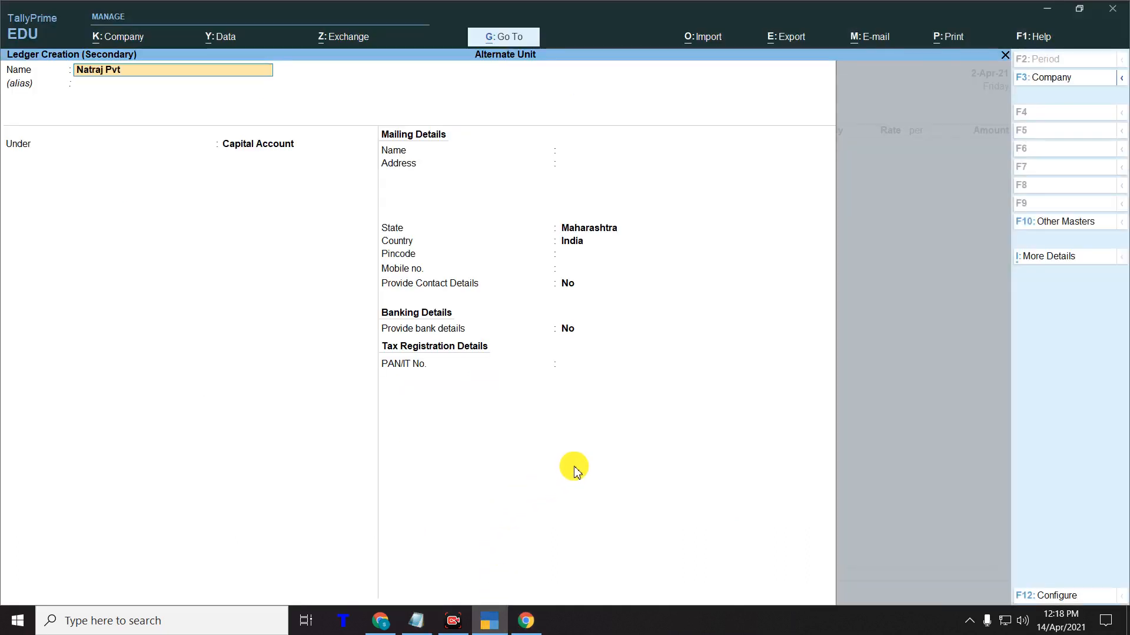
key("Return")
type("Su")
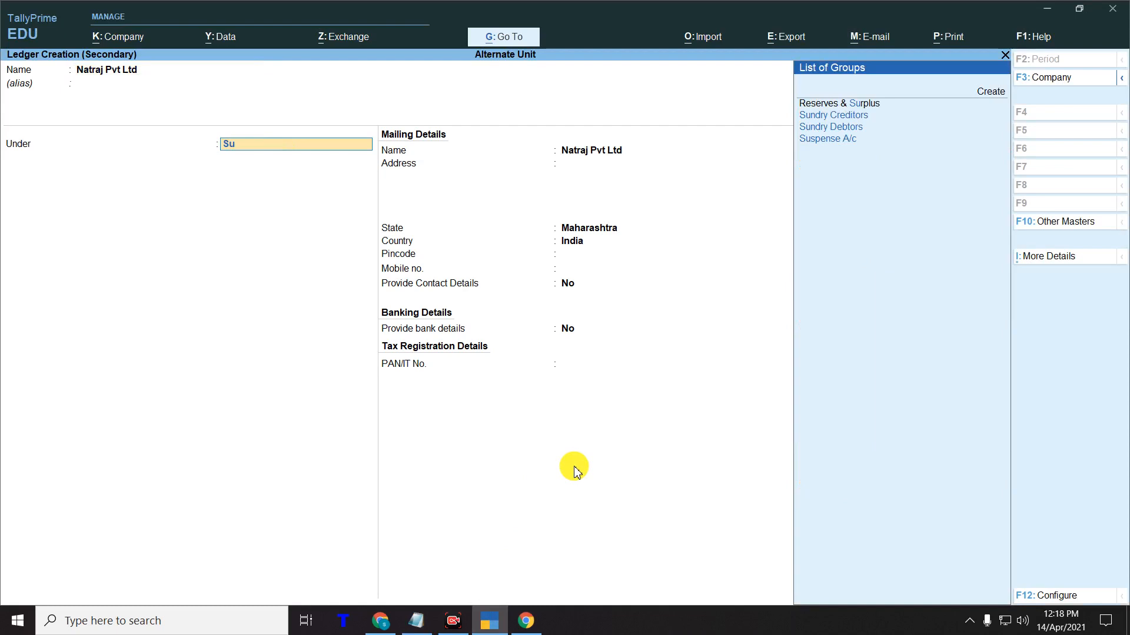
key("Return")
- Accept the Natraj Pvt Ltd ledger under Sundry Creditors, keeping the default bill-by-bill, mailing, banking and tax details
key("Return")
key("Return")
key("Return")
key("Return")
key("Return")
key("Return")
key("Return")
key("Return")
key("Return")
key("Return")
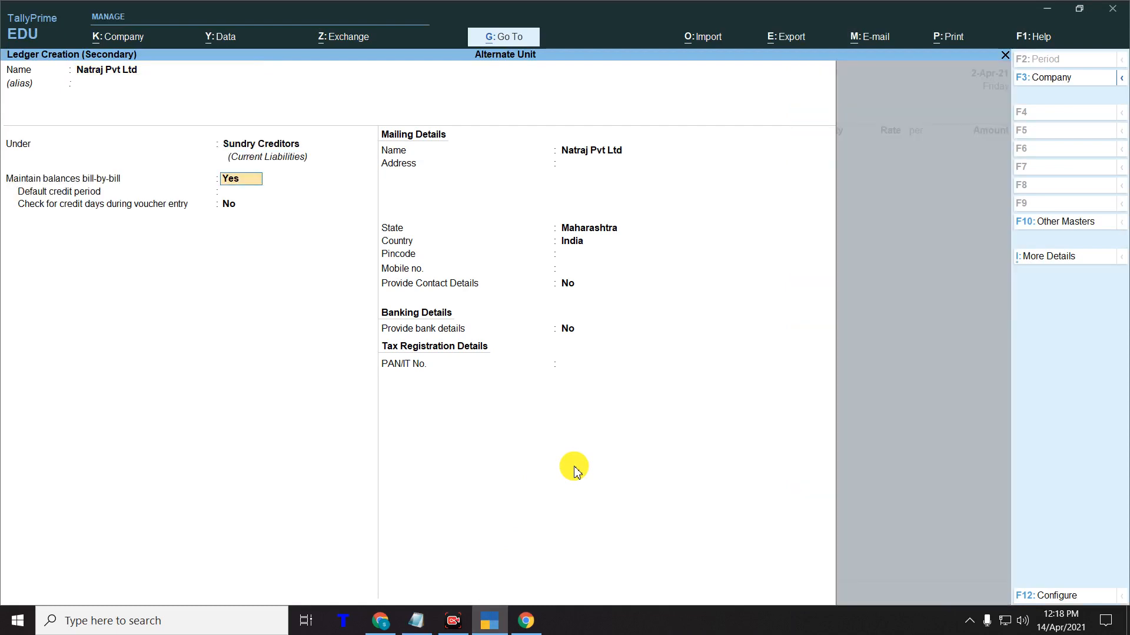
key("Return")
key("Return")
key("Return")
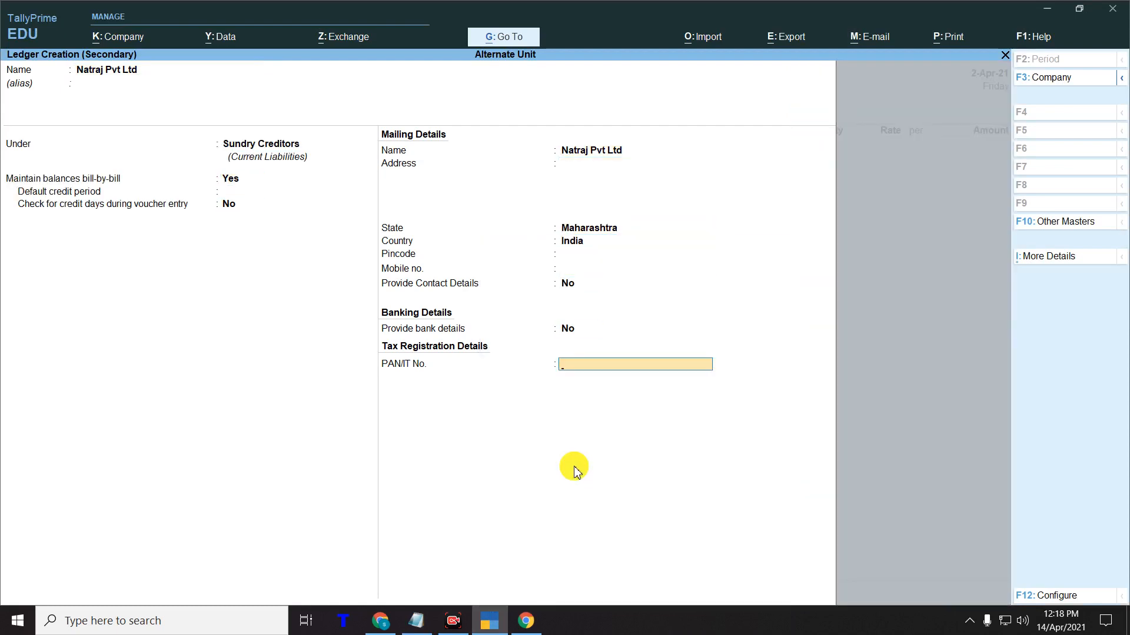
key("Return")
key("Return")
- Leave the receipt details blank, accept the party details and proceed to the purchase voucher's item entry
key("Return")
key("Return")
key("Return")
key("Return")
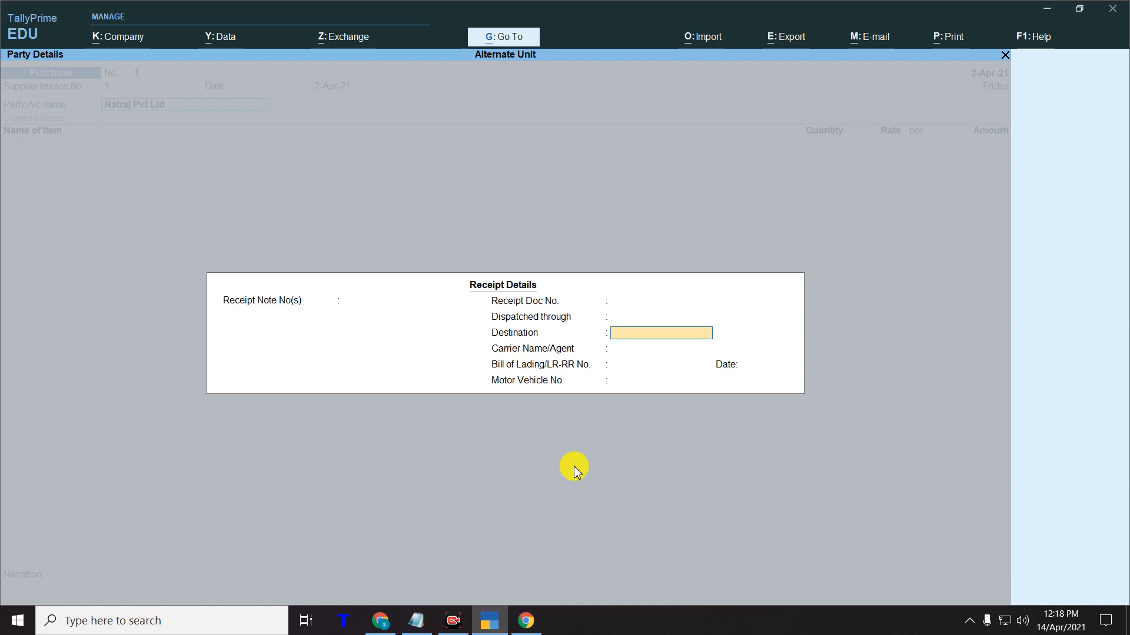
key("Return")
key("Return")
key("Return")
key("Return")
key("Return")
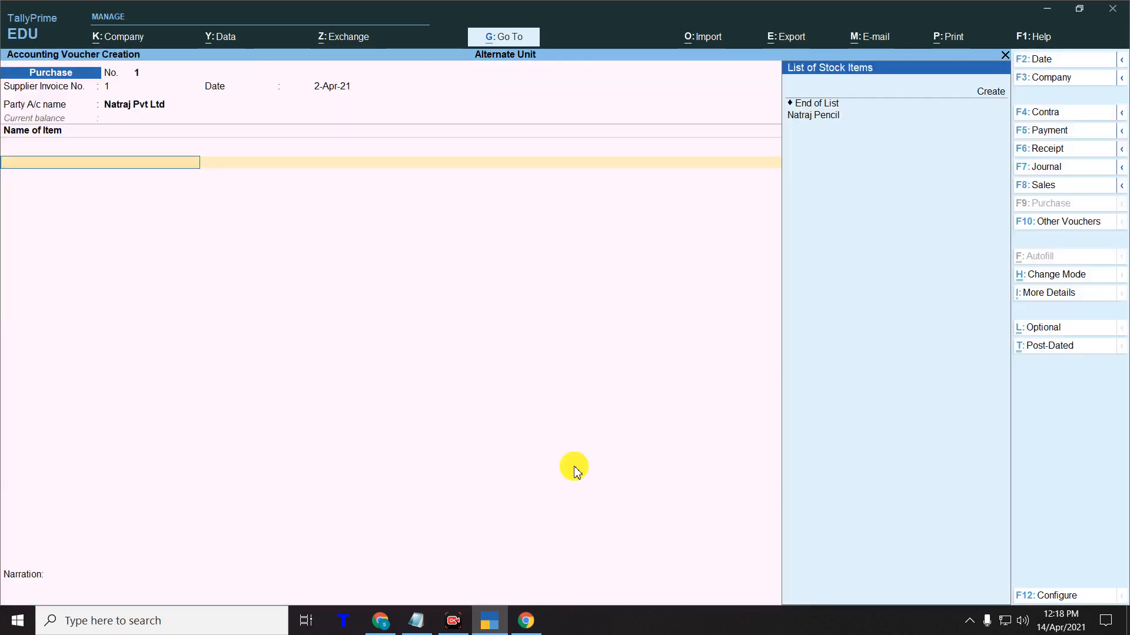
- Enter Natraj Pencil as the voucher item and look up its godown and quantity in the Notepad notes
key("Down")
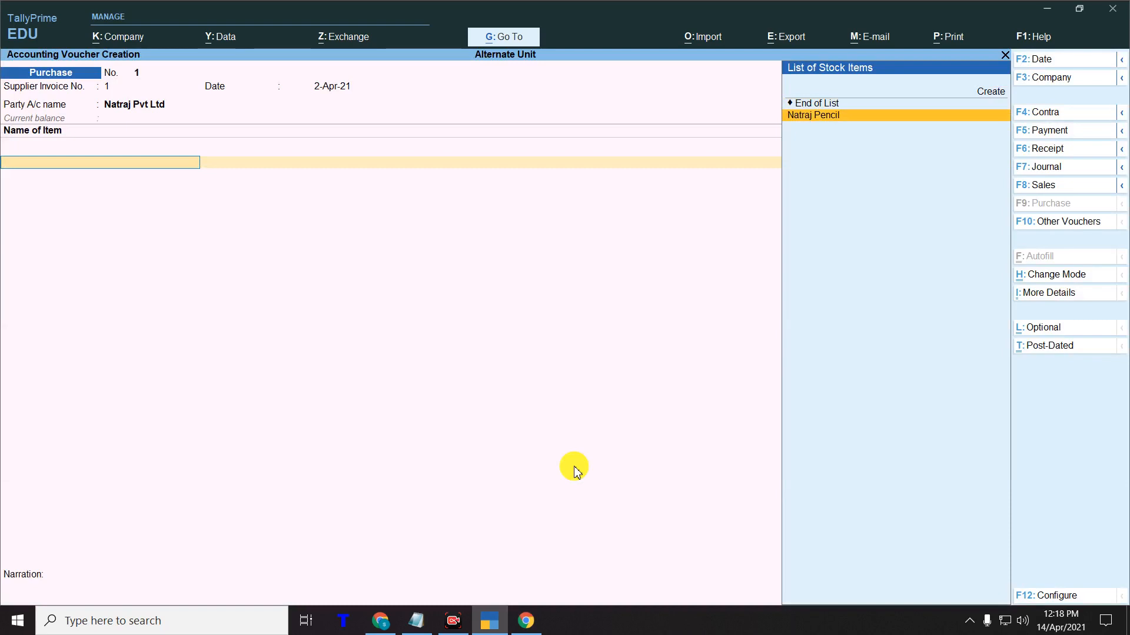
key("Return")
key("Return")
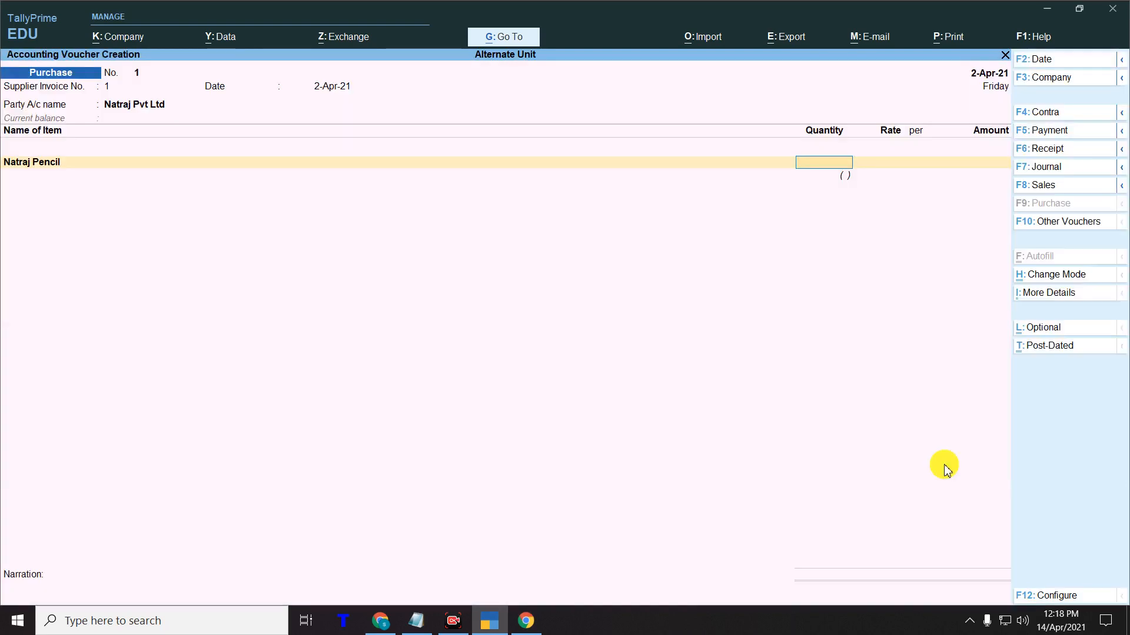
left_click(499, 624)
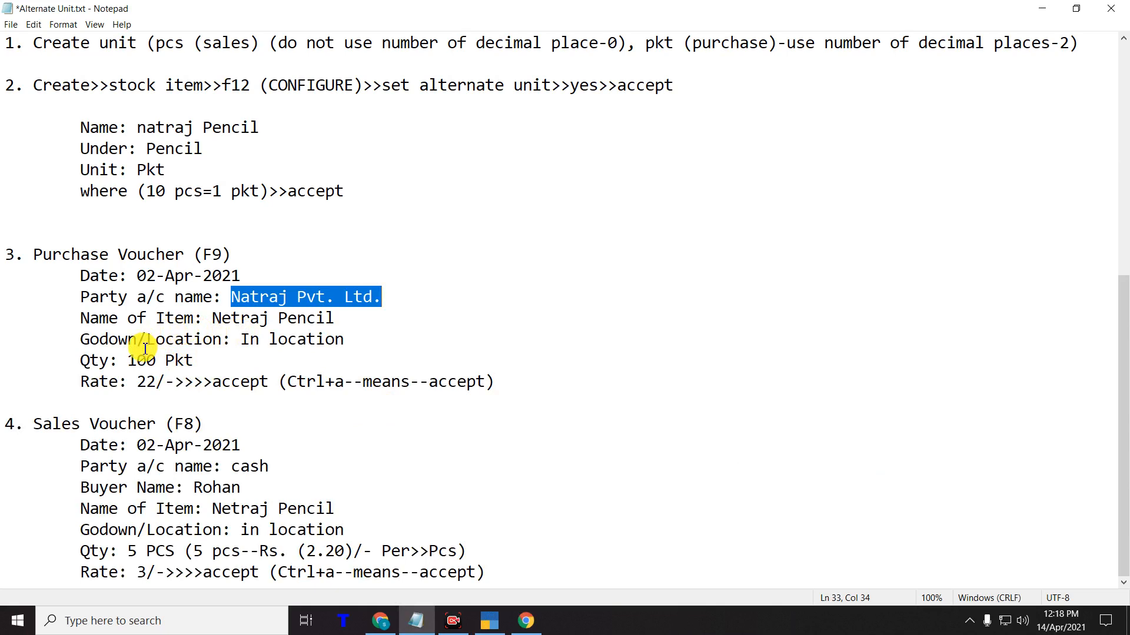
left_click_drag(93, 318, 336, 317)
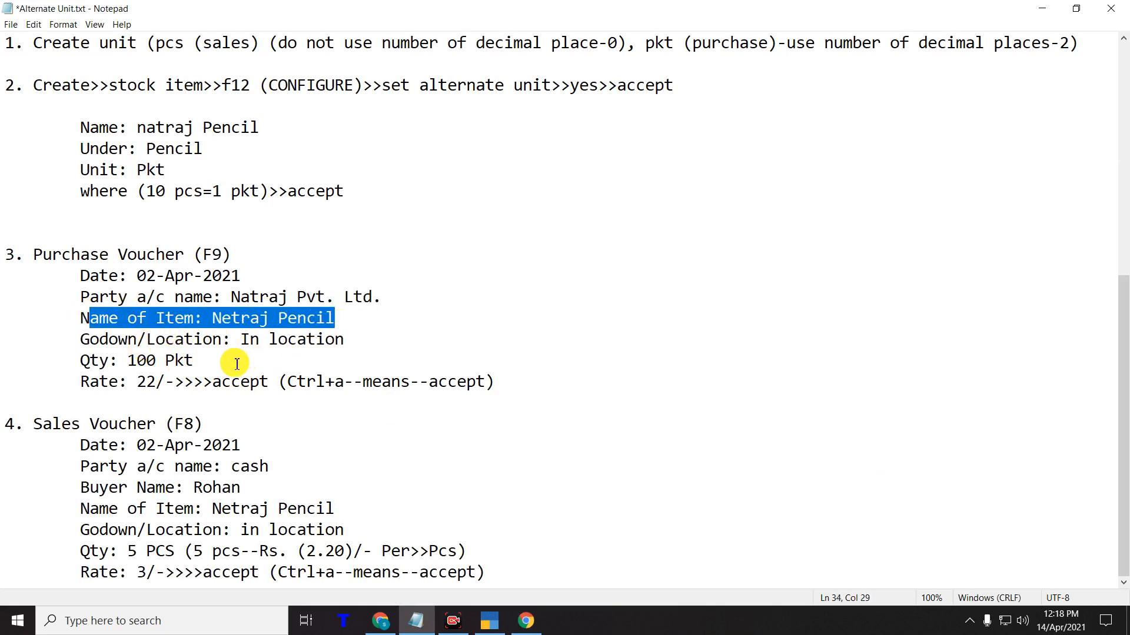
left_click_drag(74, 341, 316, 341)
left_click_drag(73, 364, 196, 365)
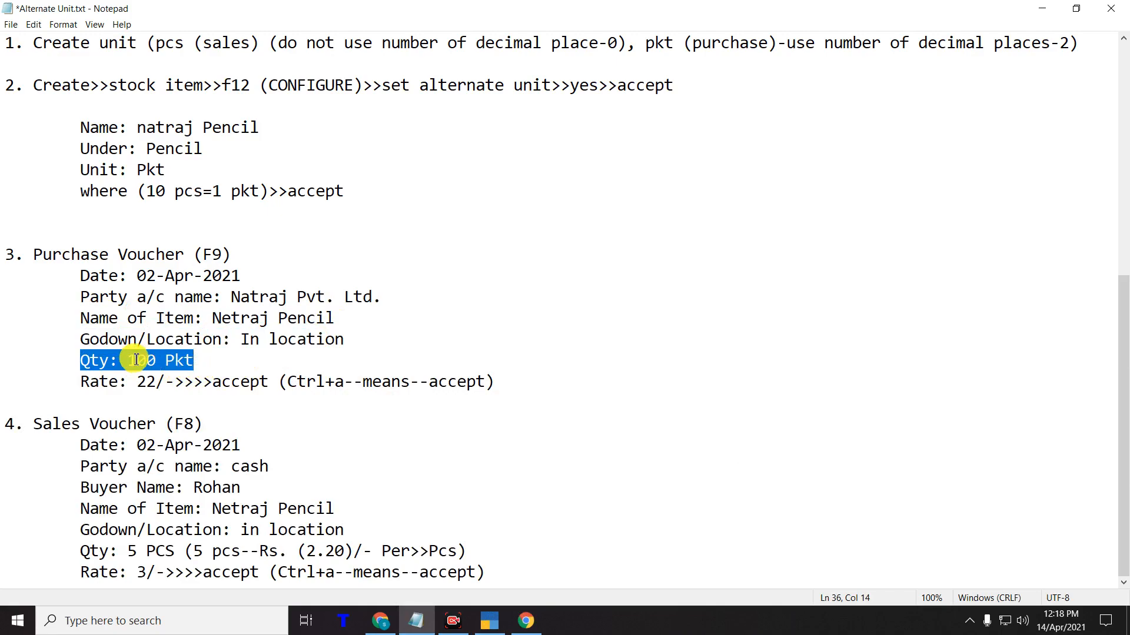
- Switch to TallyPrime and set the Natraj Pencil quantity to 100 PKT
left_click(489, 621)
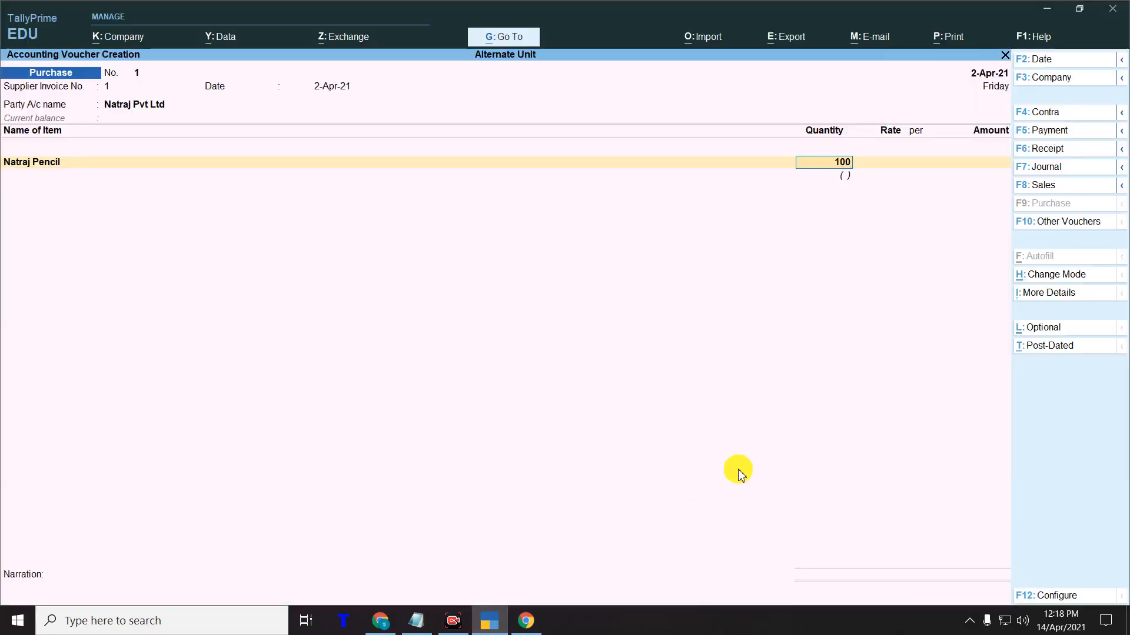
left_click(482, 620)
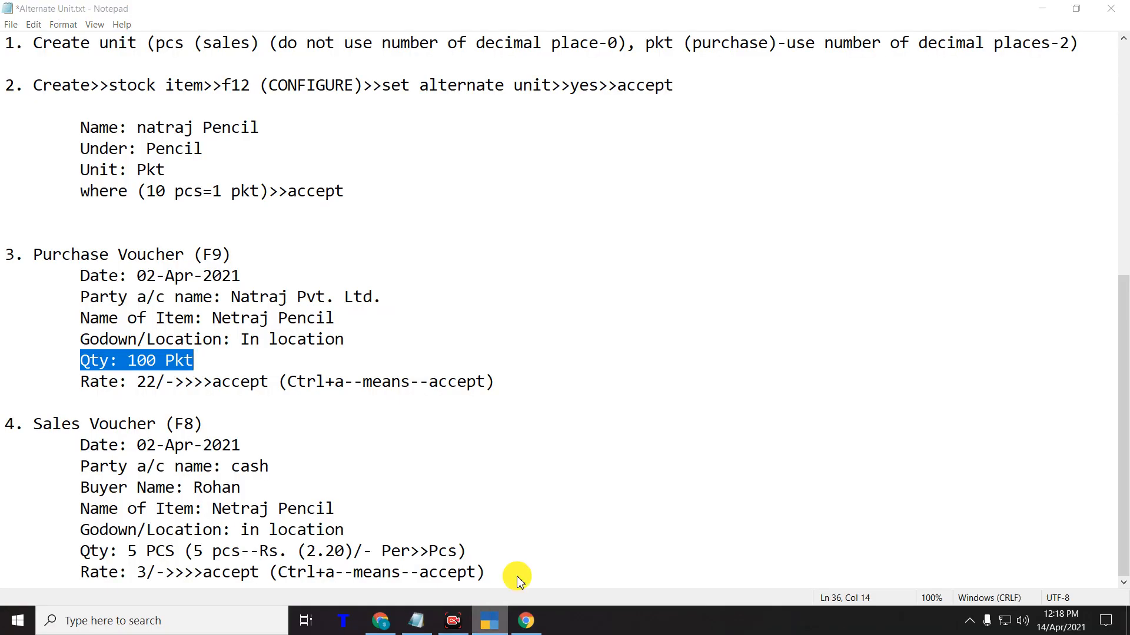
key("alt+Tab")
key("Return")
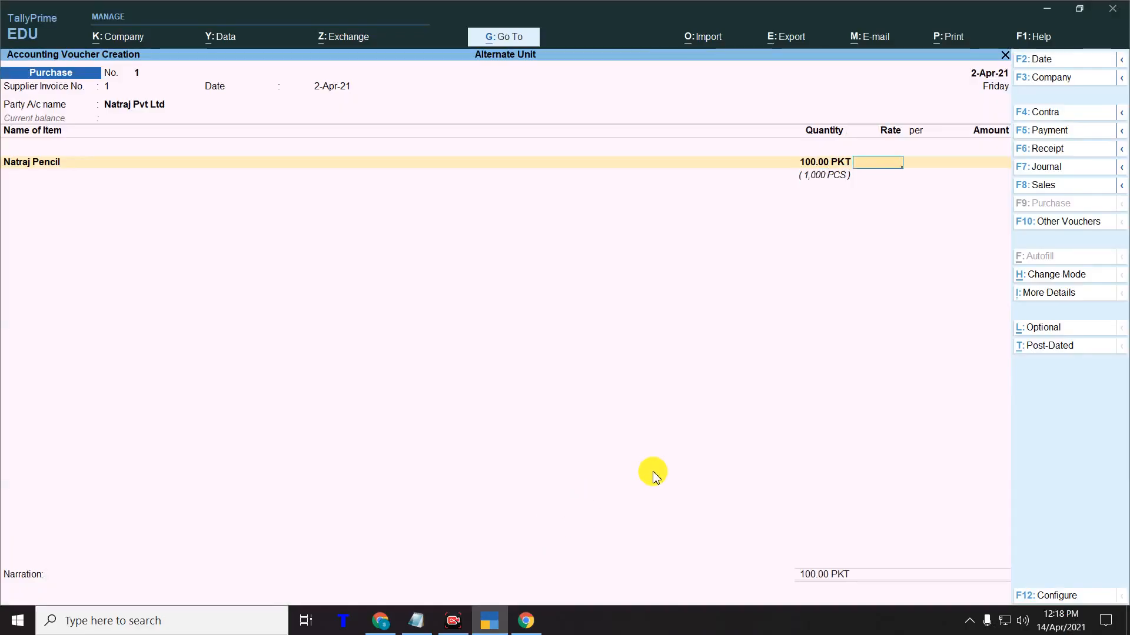
key("ctrl")
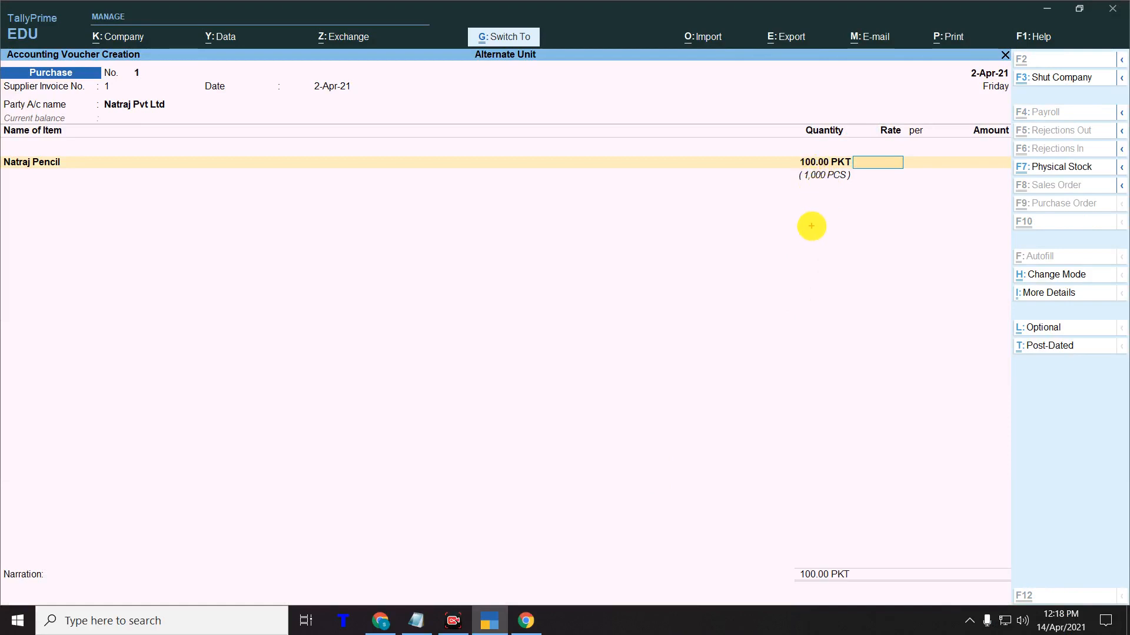
mouse_move(794, 165)
left_mouse_down()
mouse_move(832, 192)
mouse_move(858, 192)
left_mouse_up()
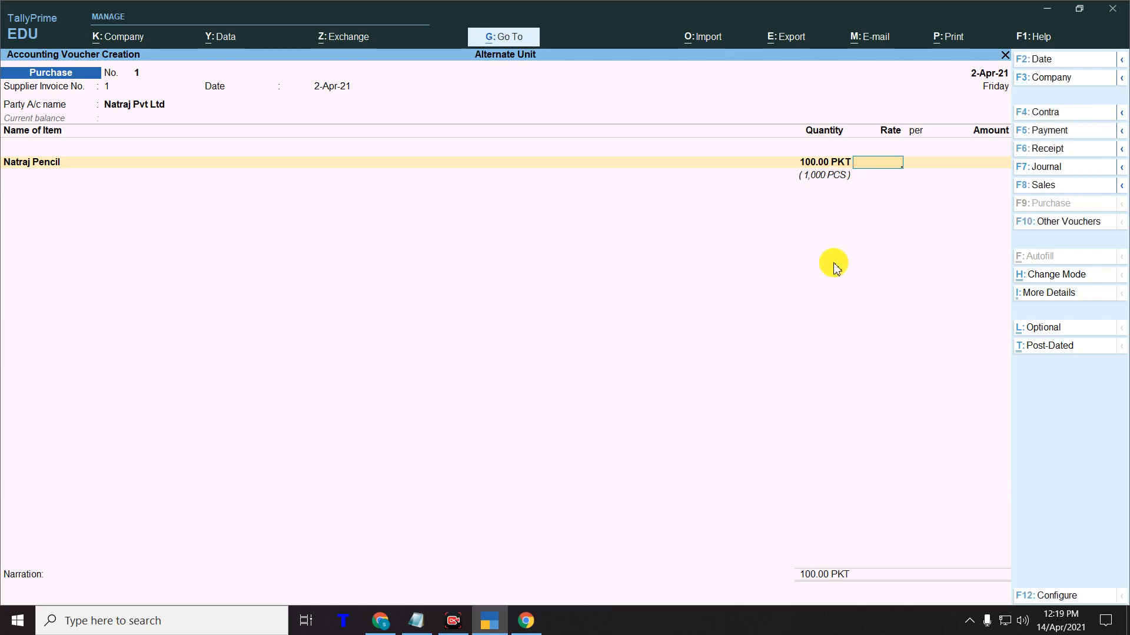
- Look up the purchase rate in Notepad, switch back to TallyPrime and set the Natraj Pencil rate to 22 per PKT
left_click(493, 623)
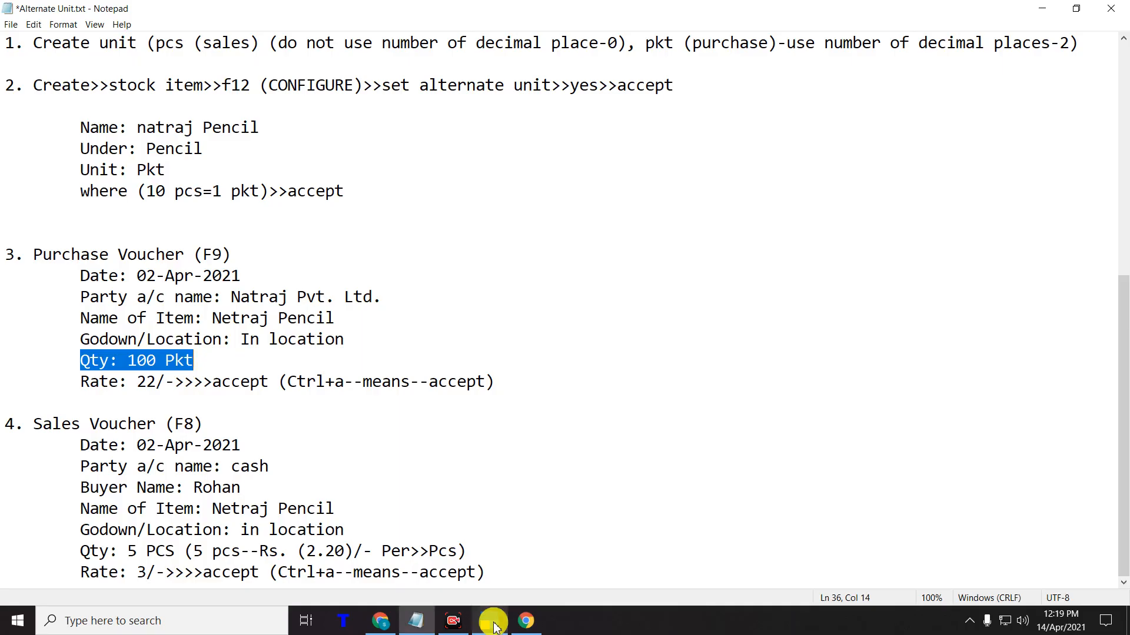
left_click_drag(137, 386, 151, 385)
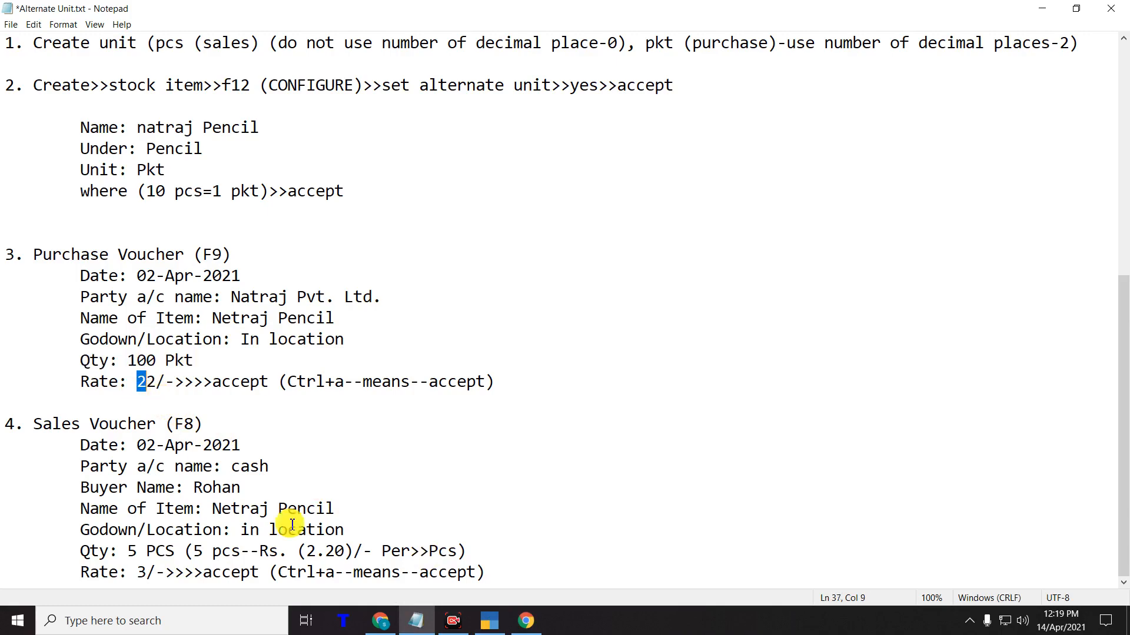
left_click(483, 625)
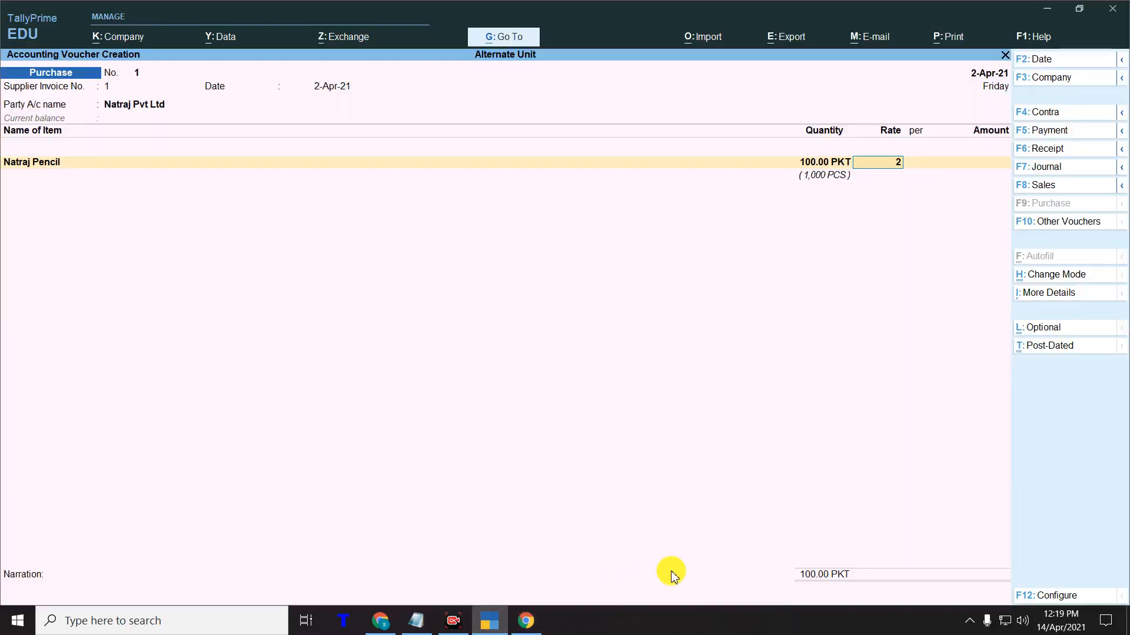
key("Return")
key("Return")
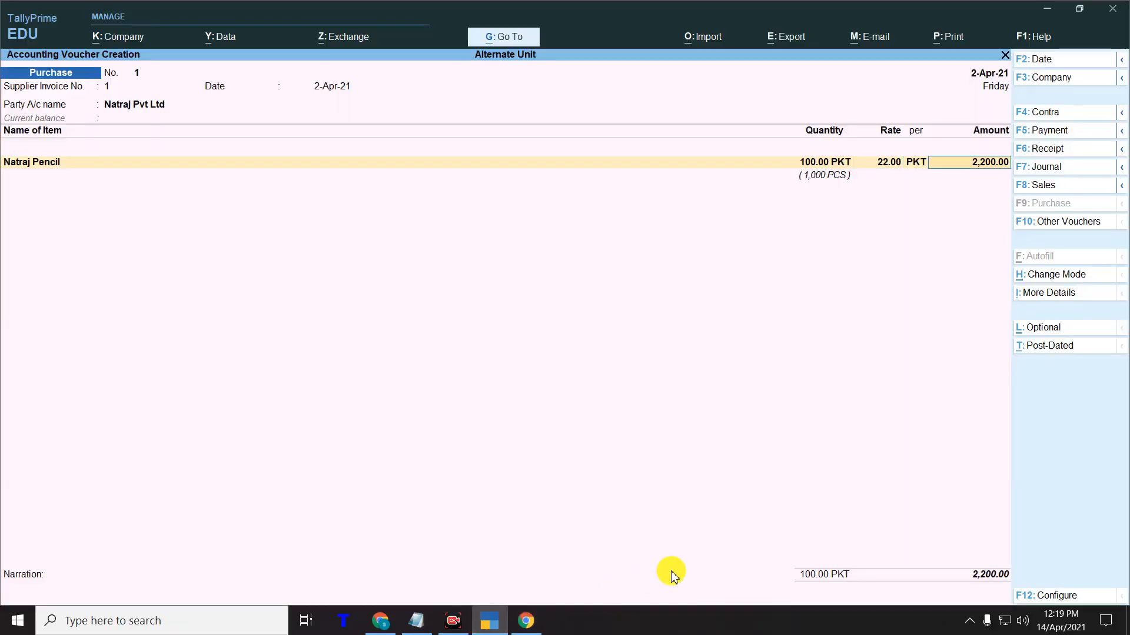
key("Return")
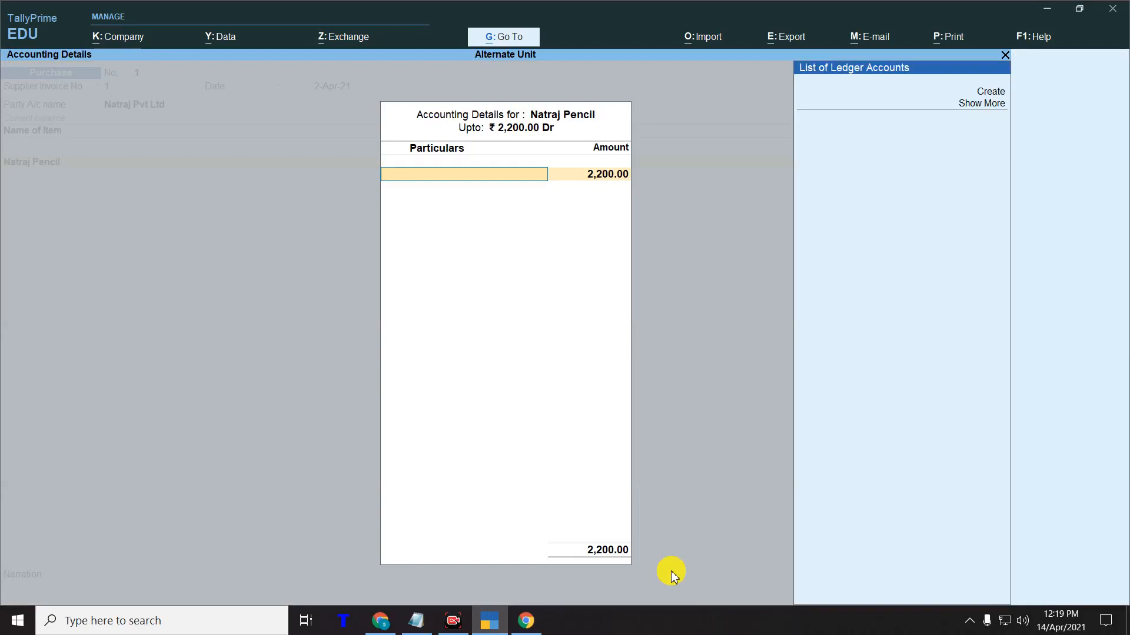
- Create a ledger named Purchase under Purchase Accounts with ledger type Not Applicable for the Natraj Pencil line
key("Up")
key("Up")
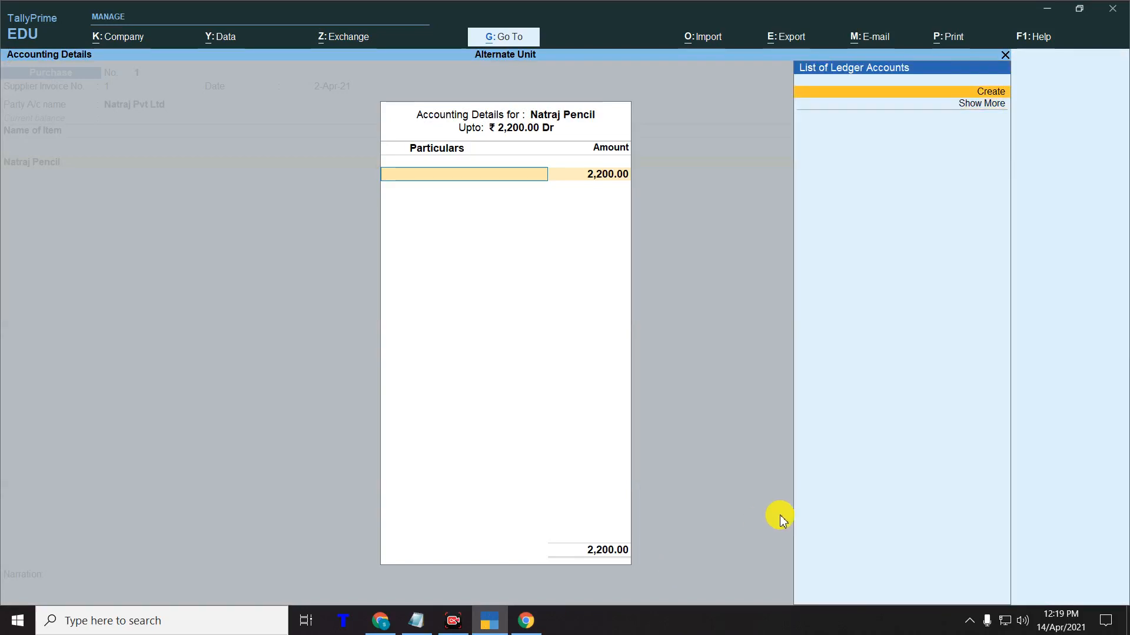
key("Return")
type("Purchas")
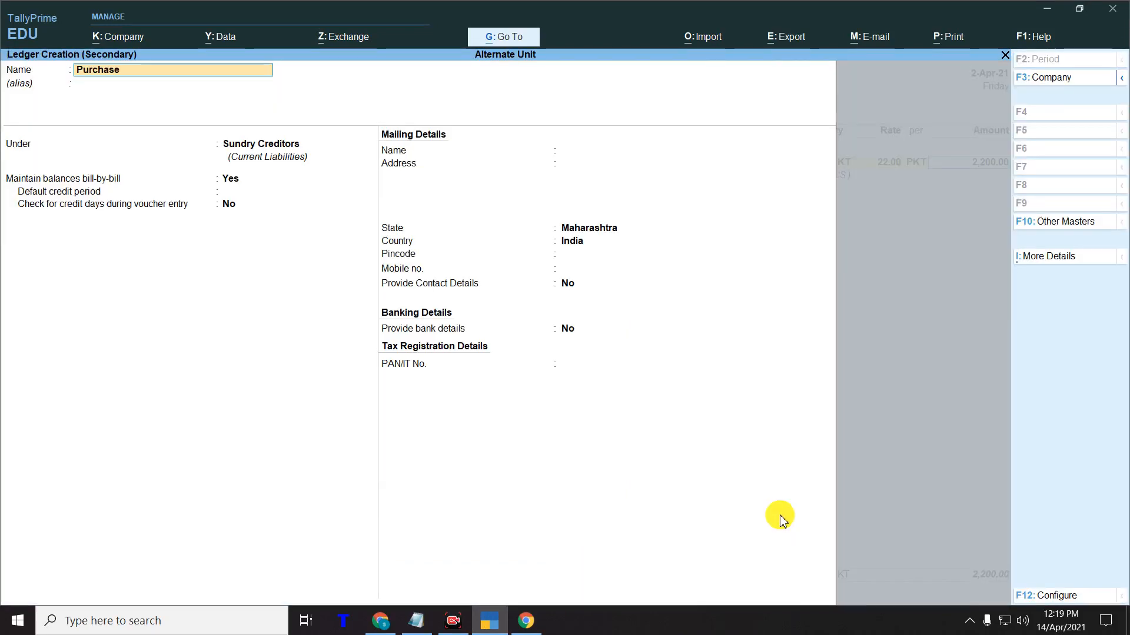
type("e")
key("Return")
type("Pur")
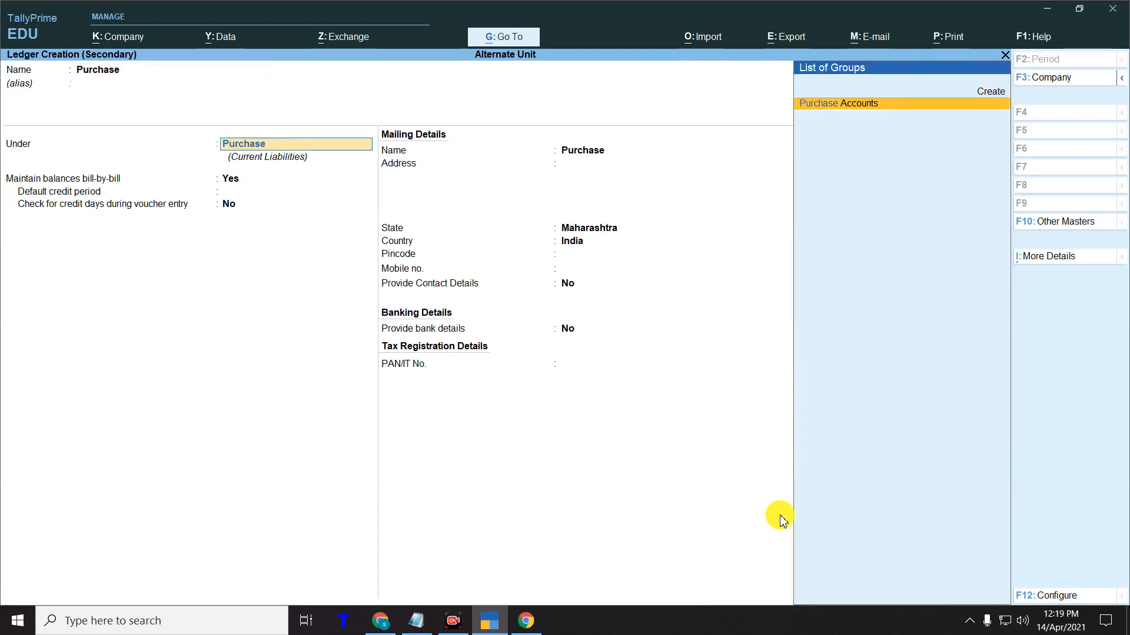
key("Return")
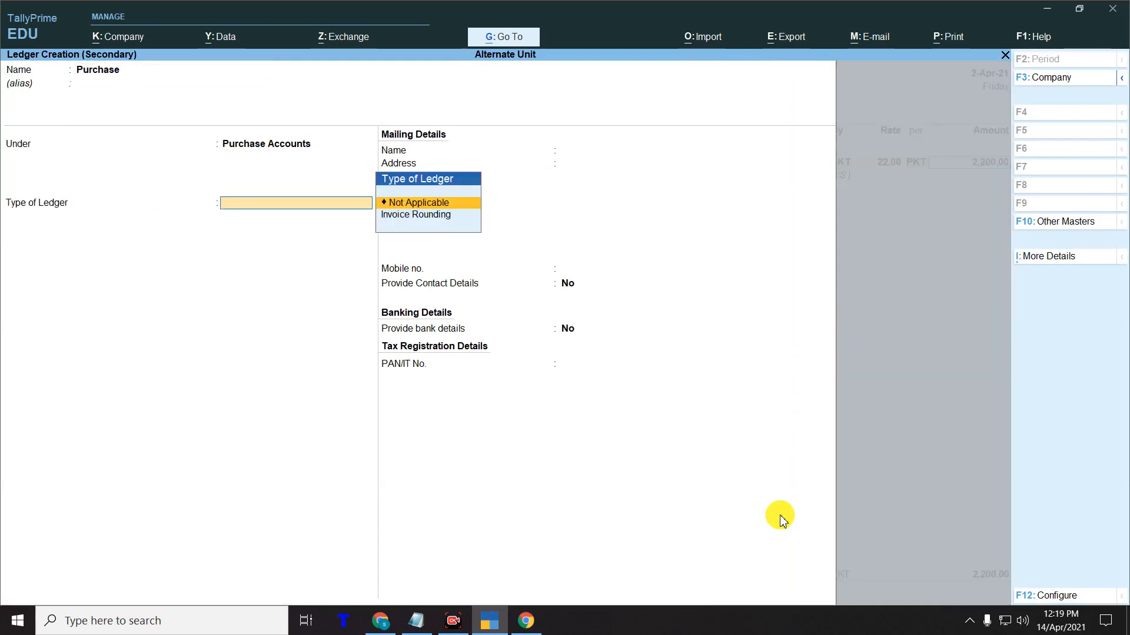
key("Return")
key("Return")
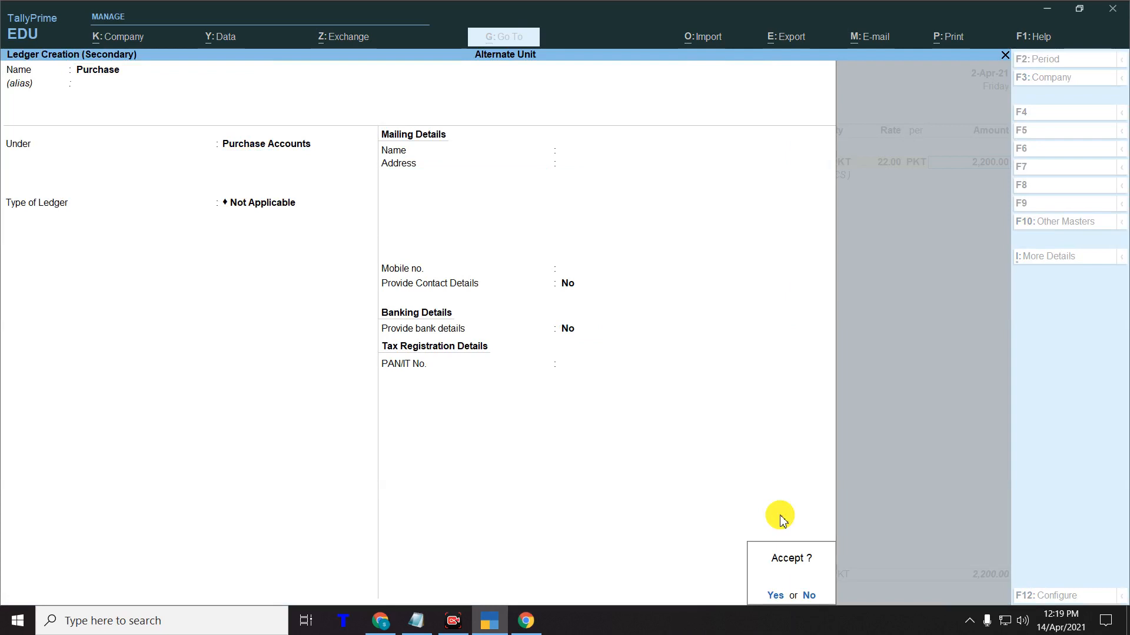
key("Return")
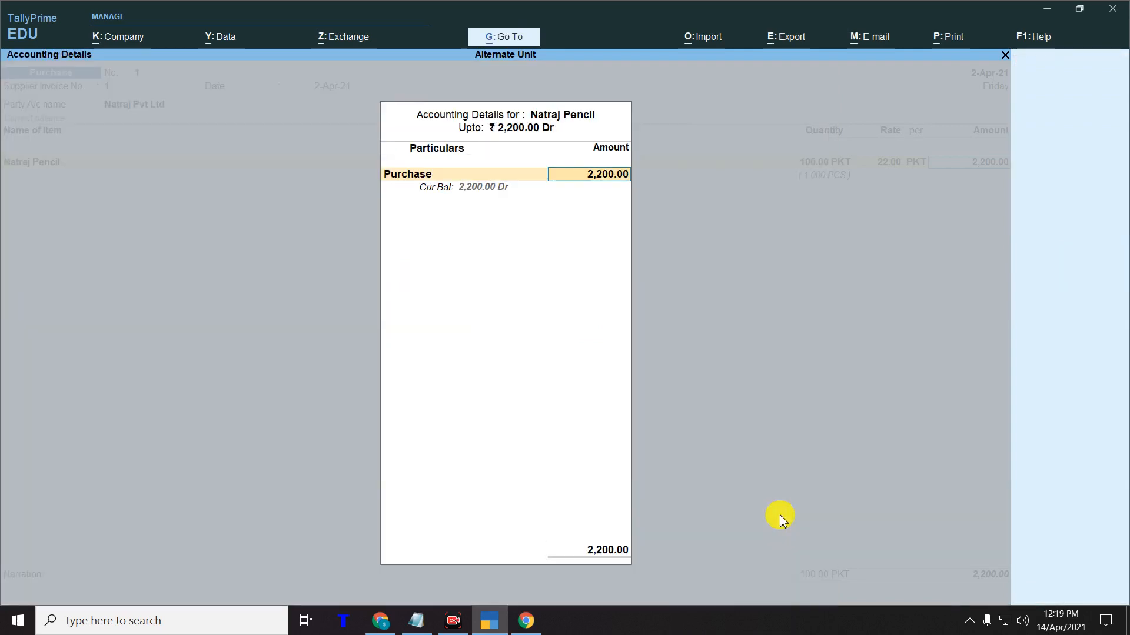
- Accept the Purchase allocation, then go back through the Natraj Pencil line's item, quantity, rate and amount fields to recheck them
key("Return")
key("BackSpace")
key("BackSpace")
key("BackSpace")
key("BackSpace")
key("BackSpace")
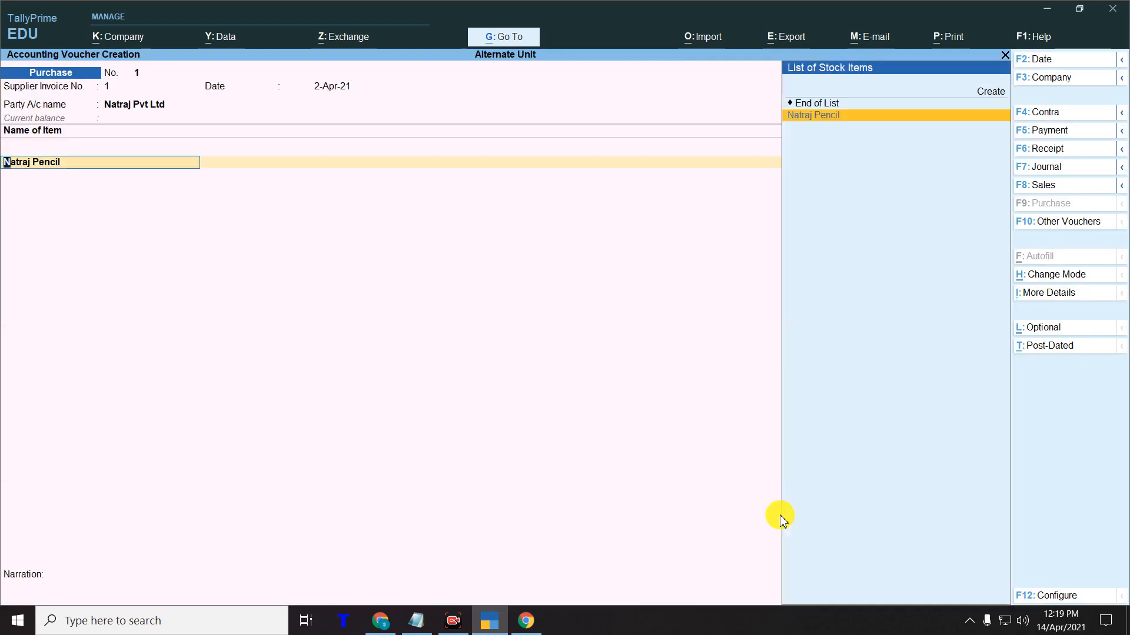
key("Return")
key("Escape")
key("Return")
key("Return")
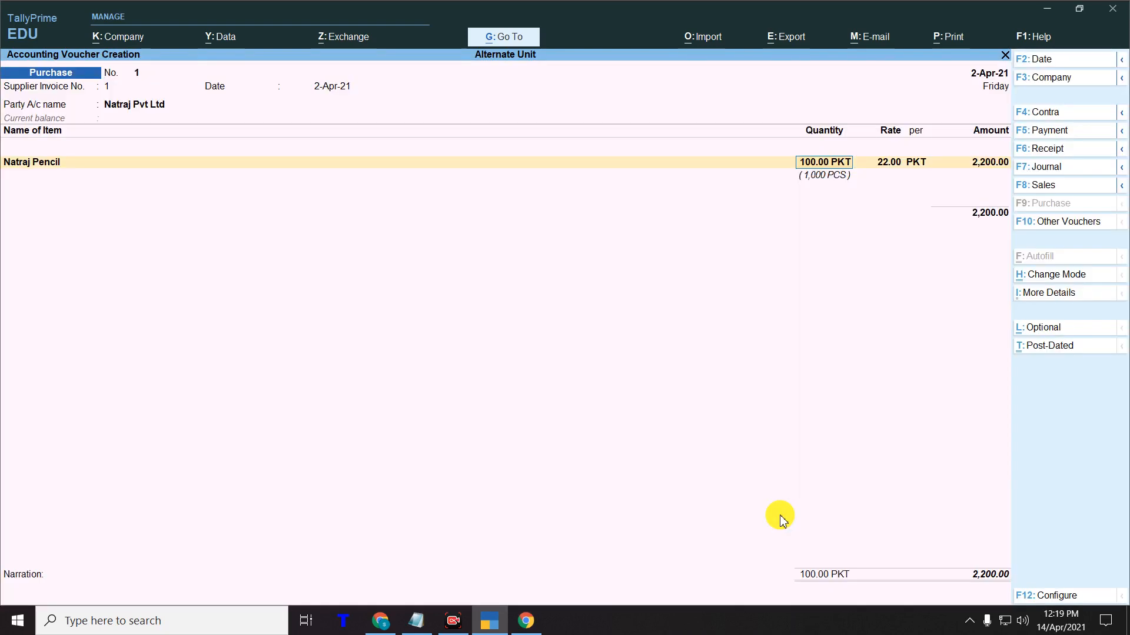
key("Return")
key("Return")
key("Return")
key("Return")
key("Return")
key("Return")
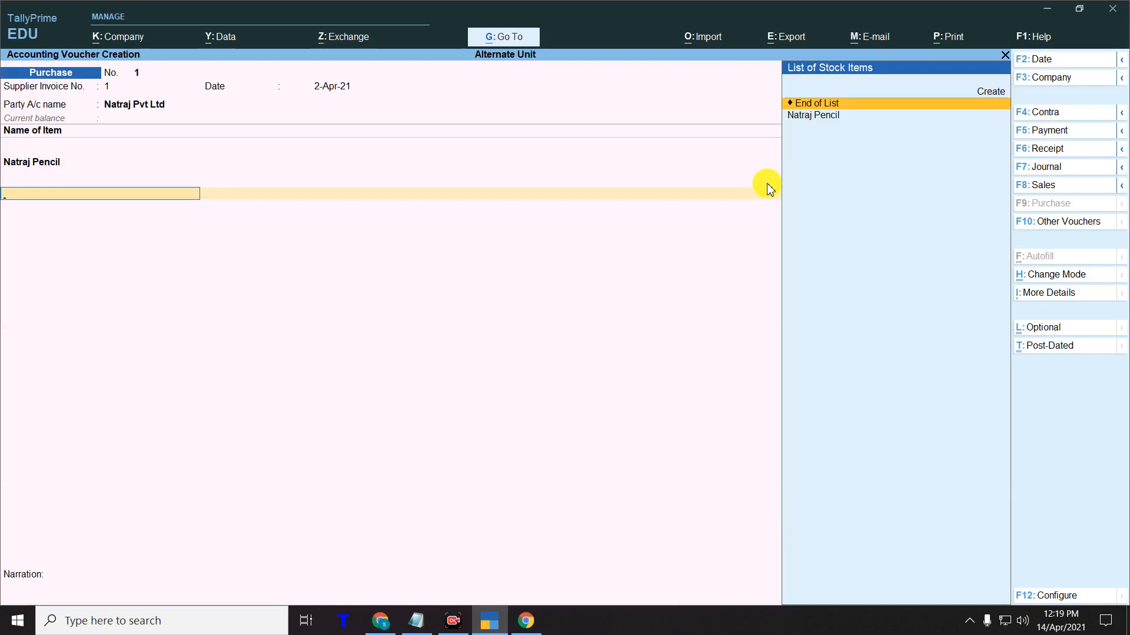
key("BackSpace")
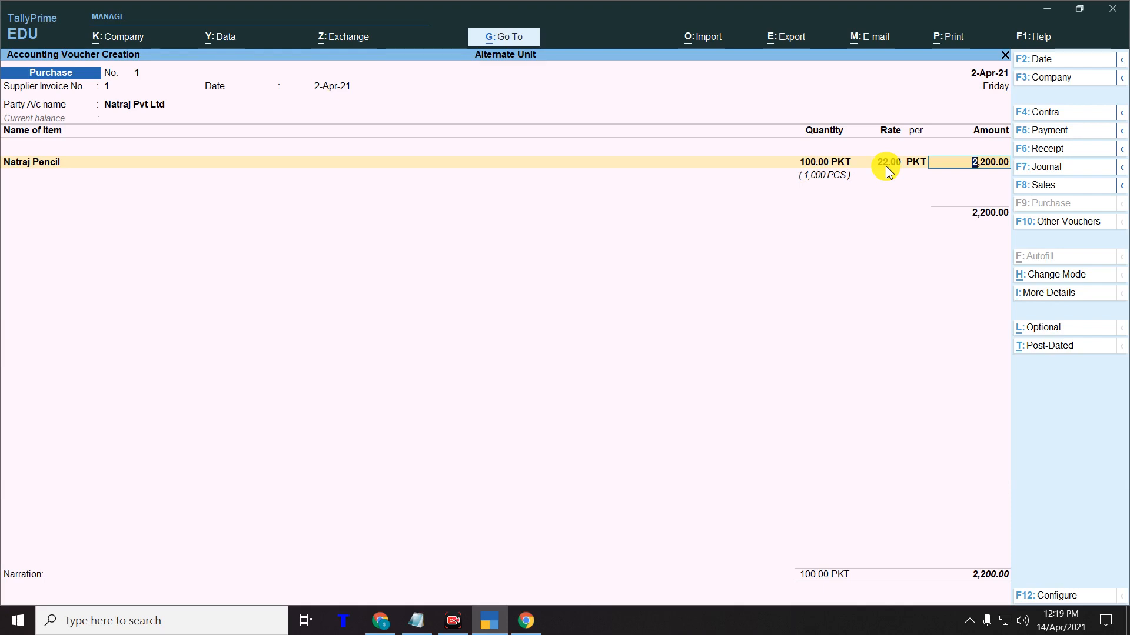
- Discard the unsaved purchase voucher and open the list of godowns for alteration
key("Escape")
key("y")
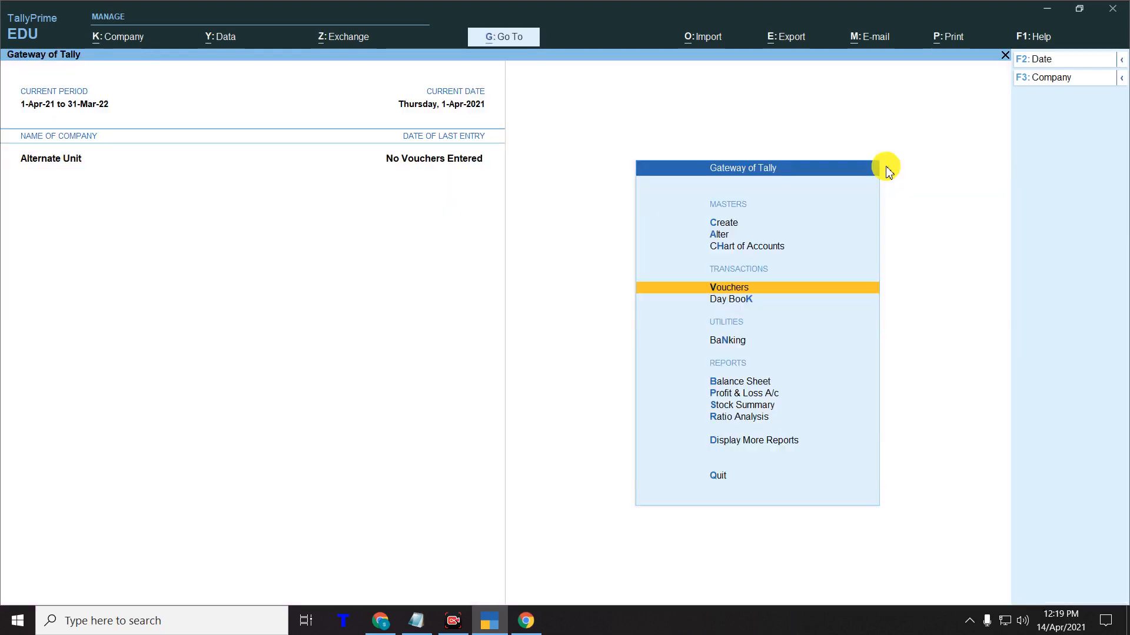
key("Up")
key("Up")
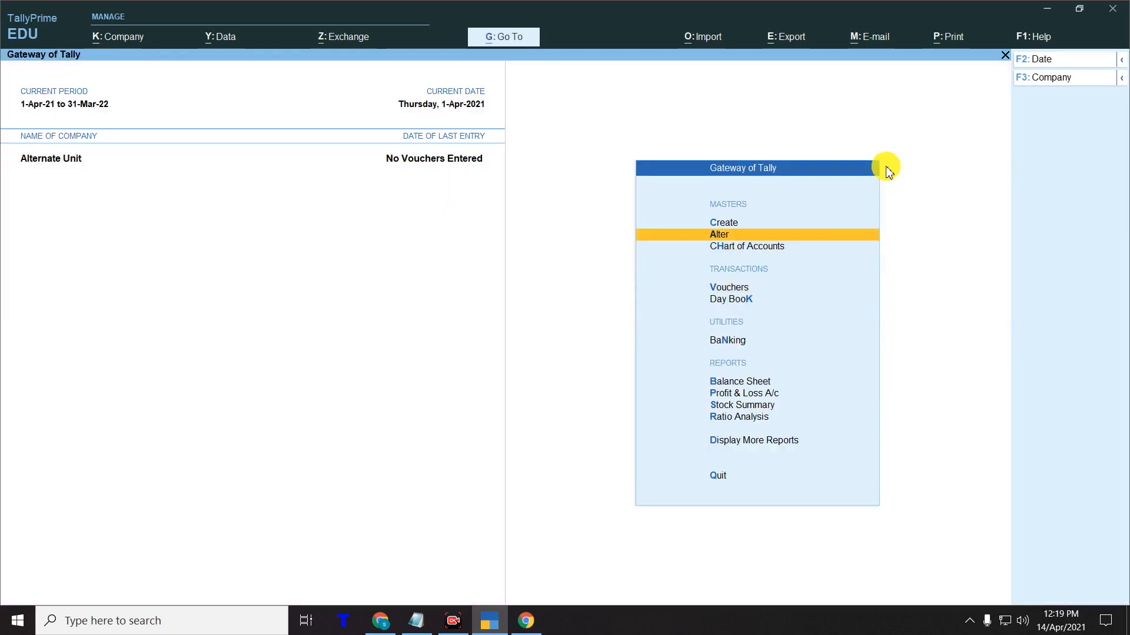
key("Return")
key("Down")
key("Down")
key("Down")
key("Down")
key("Down")
key("Down")
key("Down")
key("Down")
key("Return")
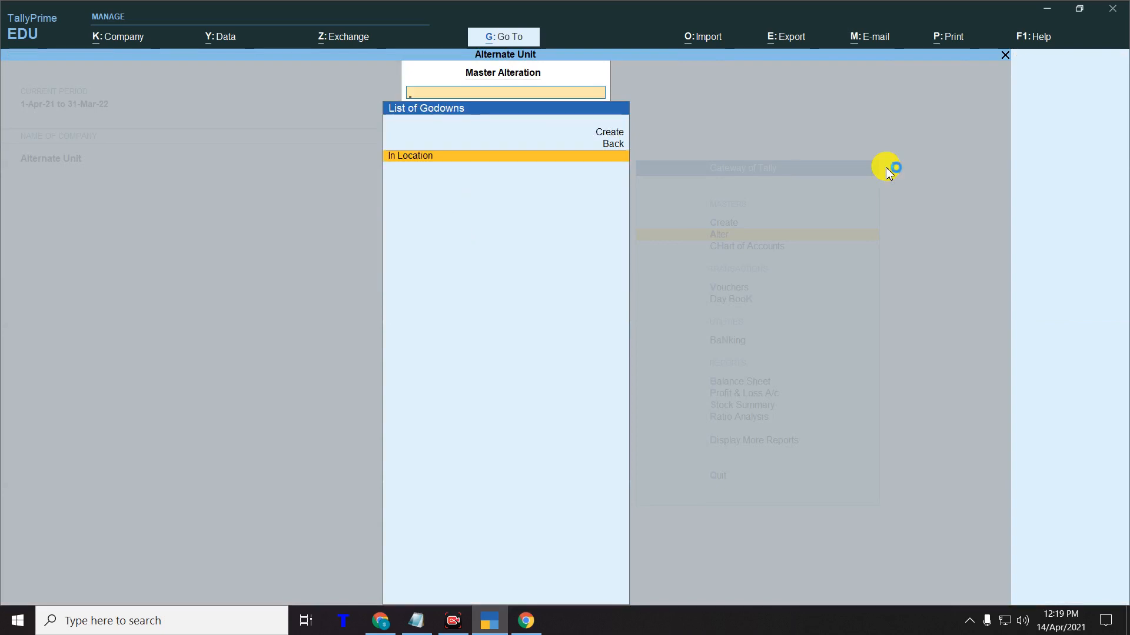
- Open the In Location godown and go through its name, alias and parent settings
key("Up")
key("Up")
key("Down")
key("Down")
key("Return")
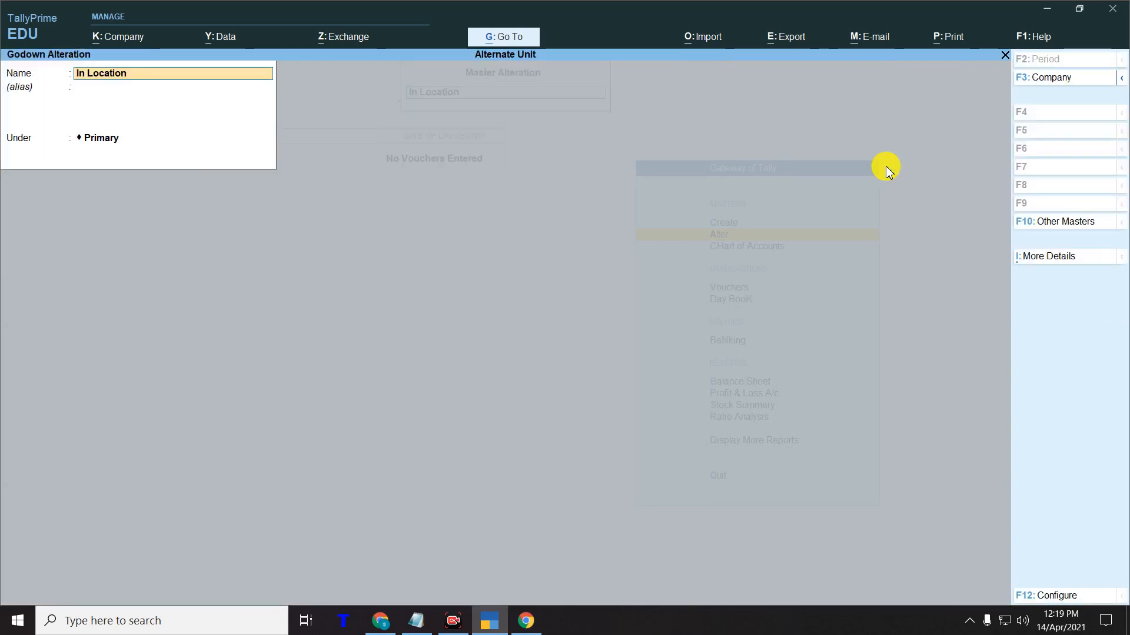
key("Return")
key("Return")
key("Return")
key("Escape")
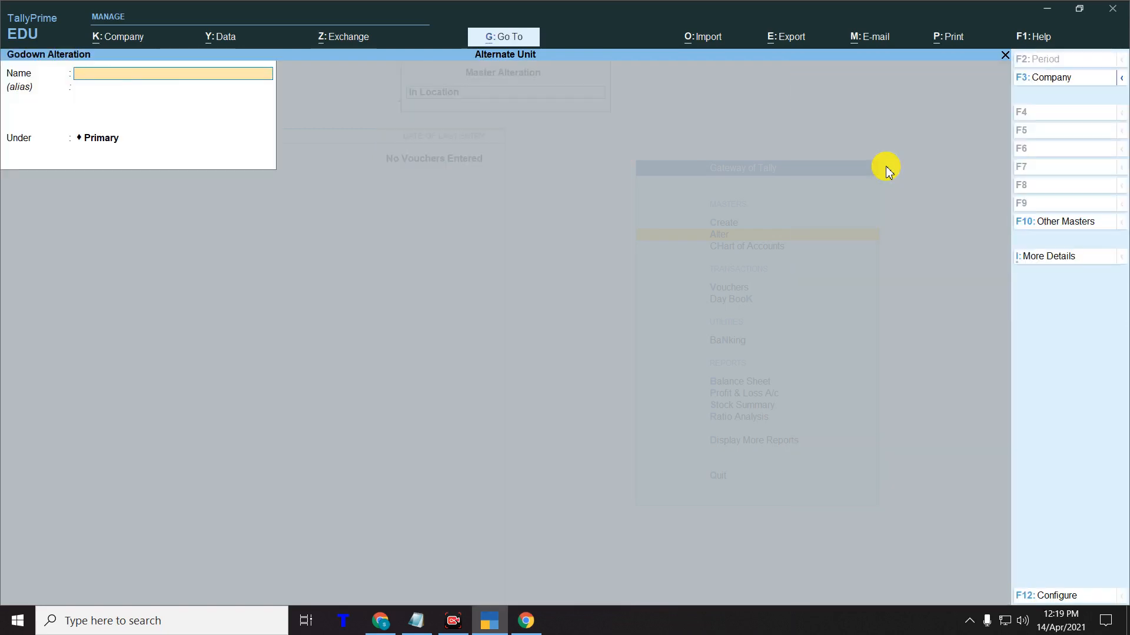
- Leave the In Location godown, create a new godown named Kharghar under Primary, and return to the Gateway of Tally
key("Escape")
key("Up")
key("Up")
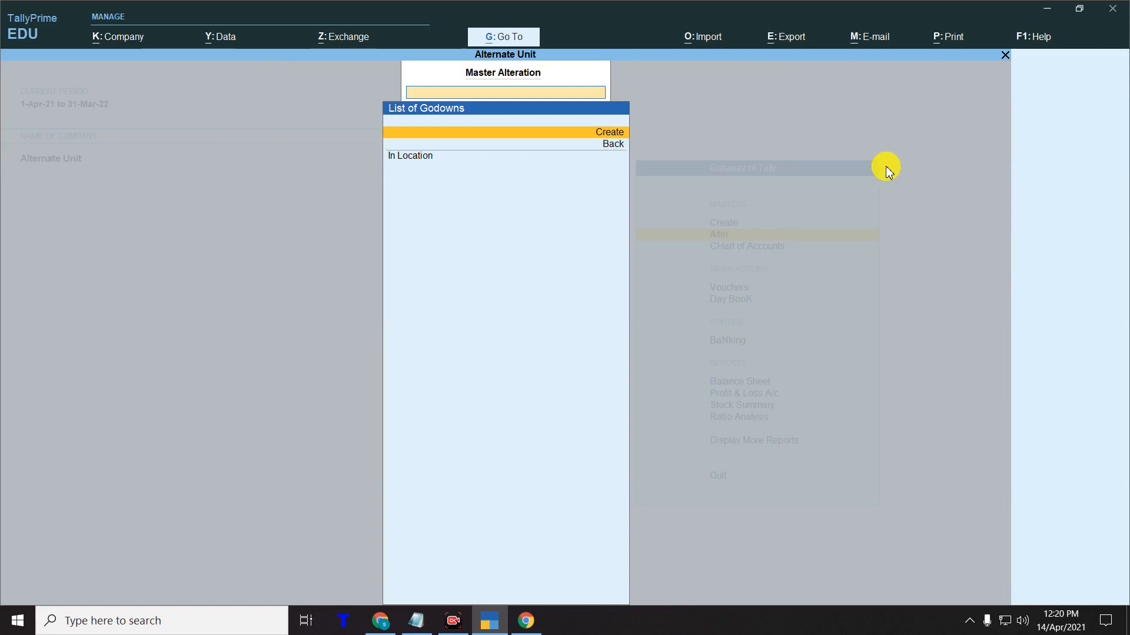
key("Return")
key("Return")
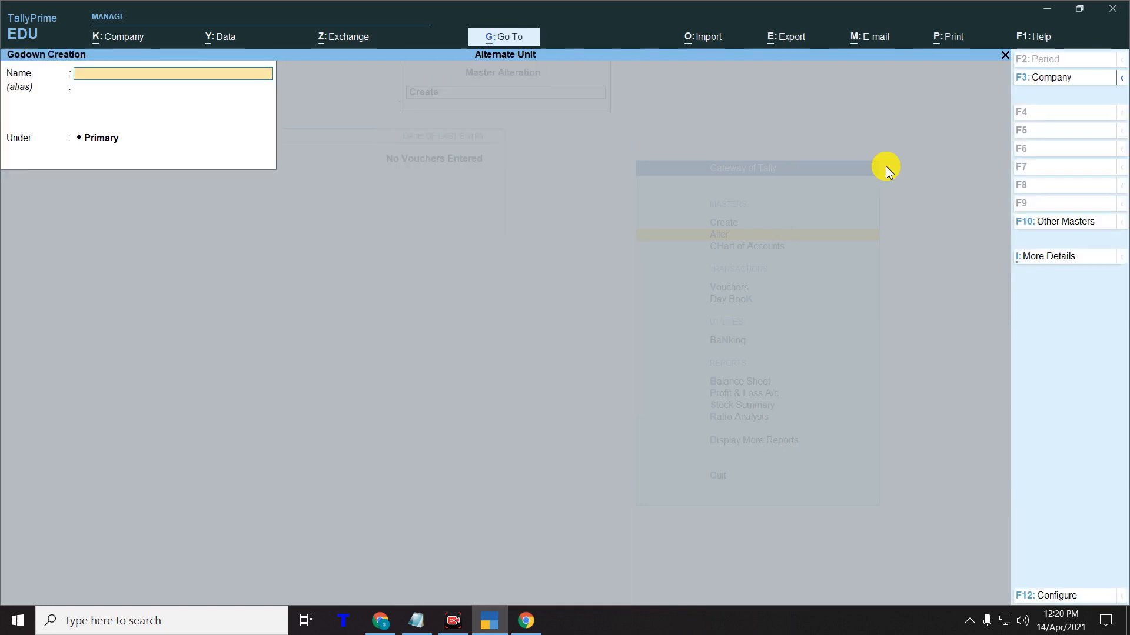
type("Khargh")
key("Return")
key("Return")
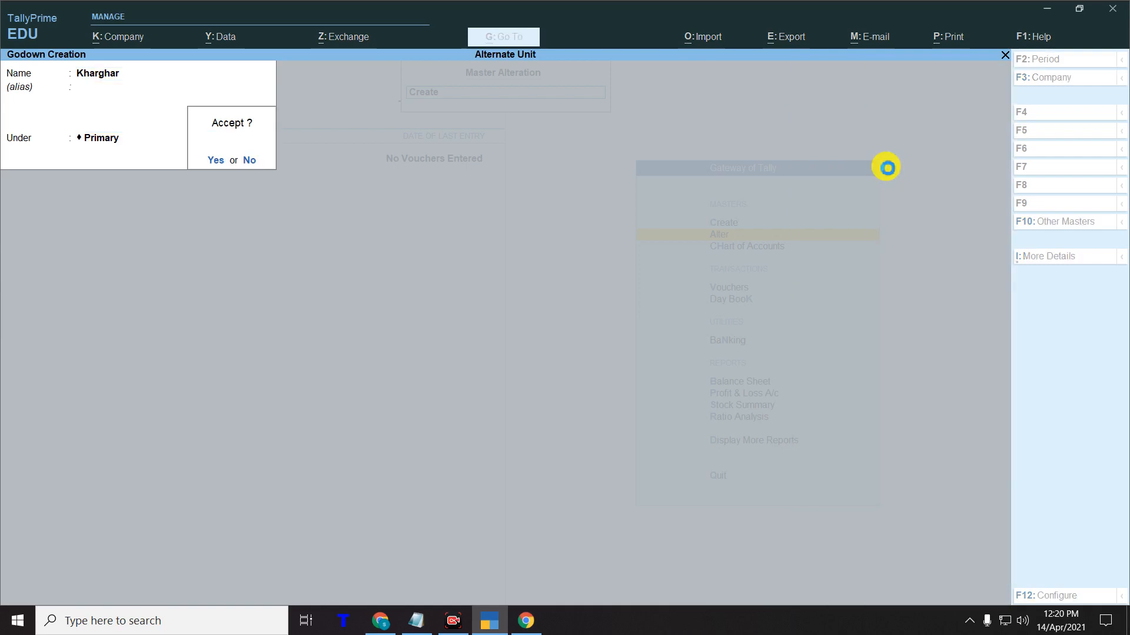
key("Return")
key("Escape")
key("Escape")
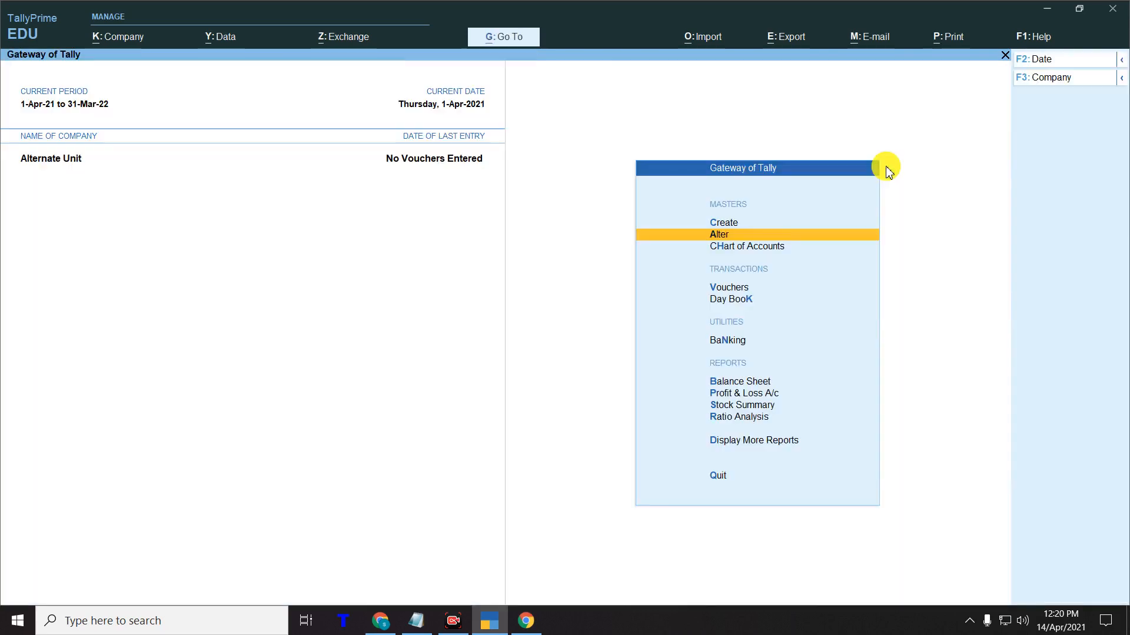
- Start a purchase voucher dated 2-Apr-21 with supplier invoice number 01 and invoice date 2-Apr-21
key("Down")
key("Down")
key("Return")
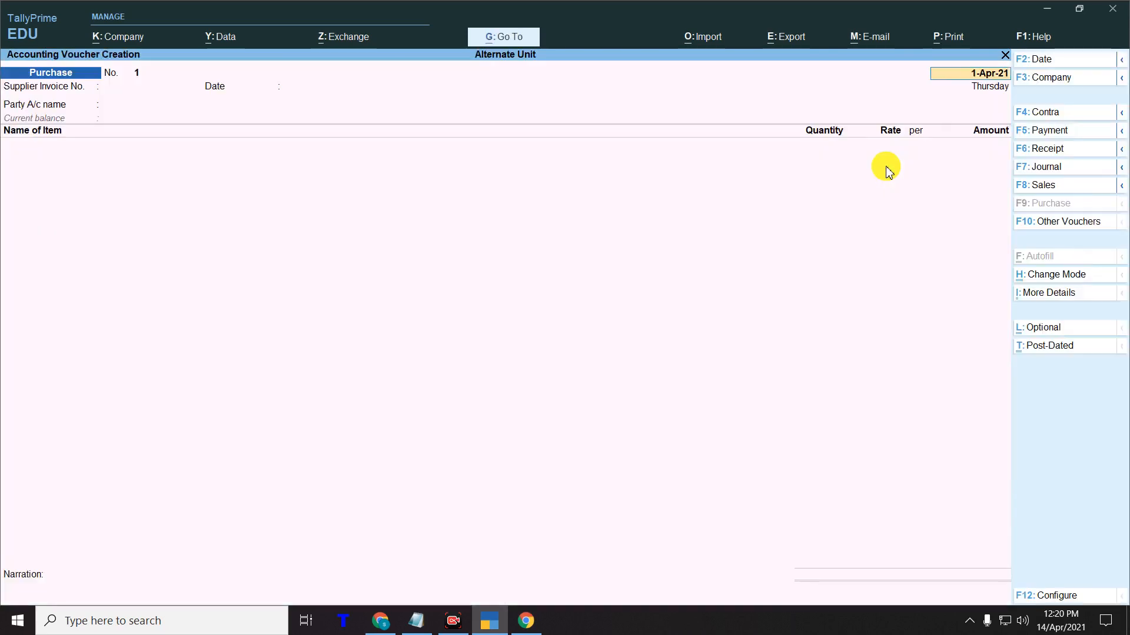
type("02 apr")
key("Return")
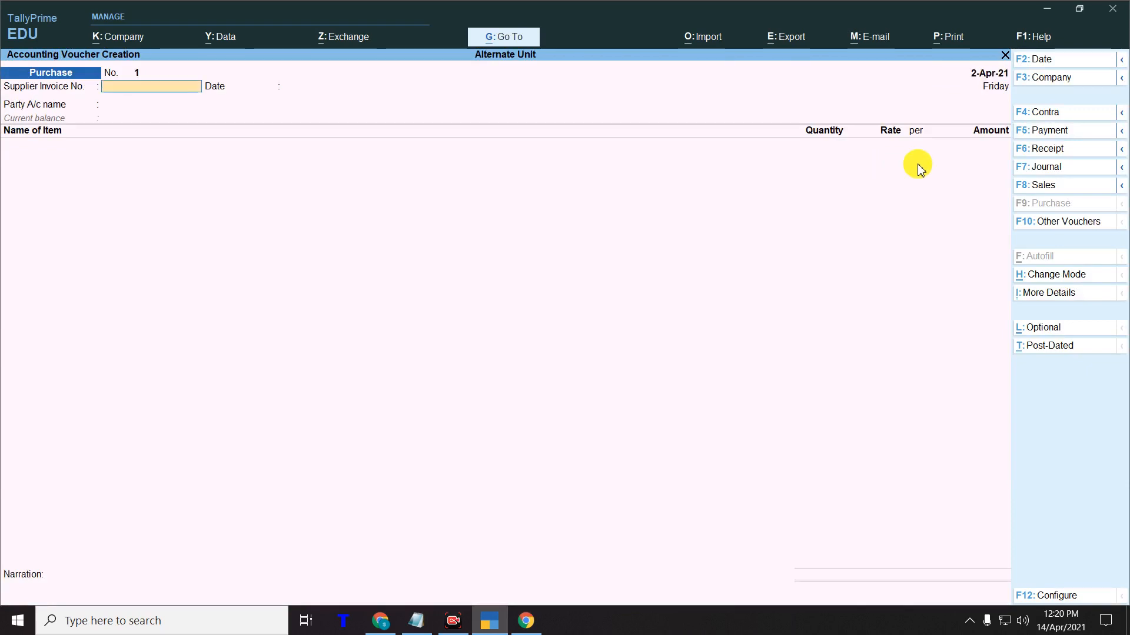
key("Return")
key("Return")
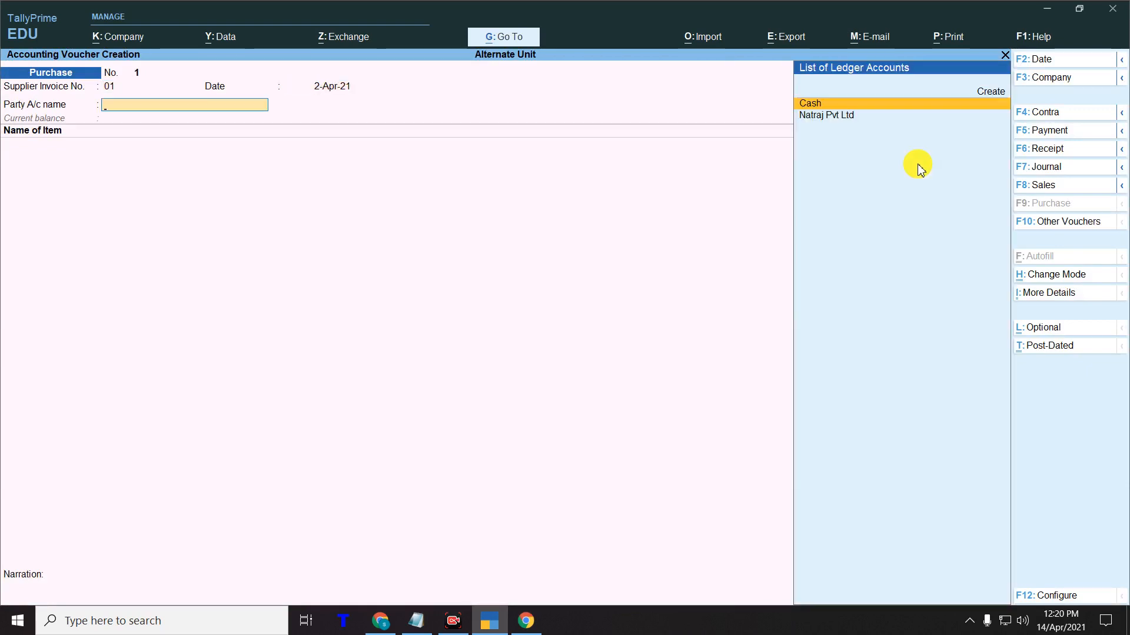
- Set Natraj Pvt Ltd as the purchase voucher's party account and accept its default dispatch and supplier details
key("Down")
key("Return")
key("Return")
key("Return")
key("Return")
key("Return")
key("Return")
key("Return")
key("Return")
key("Return")
key("Return")
key("Return")
key("Return")
key("Return")
key("Return")
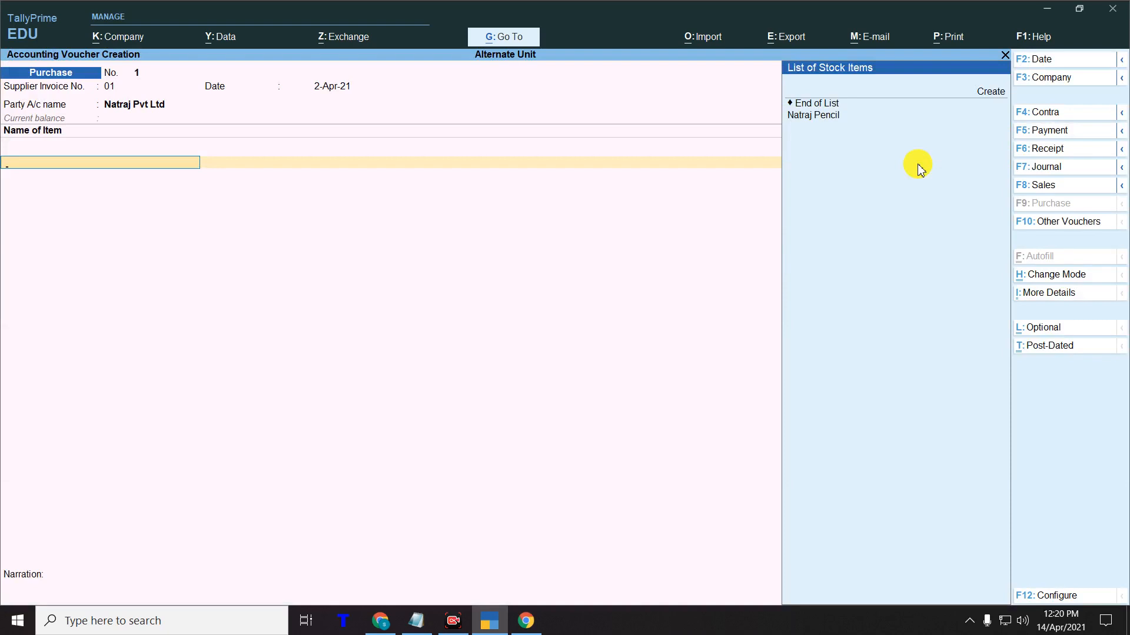
- Add Natraj Pencil as the purchased item and allocate it to the In Location godown
key("Return")
key("Return")
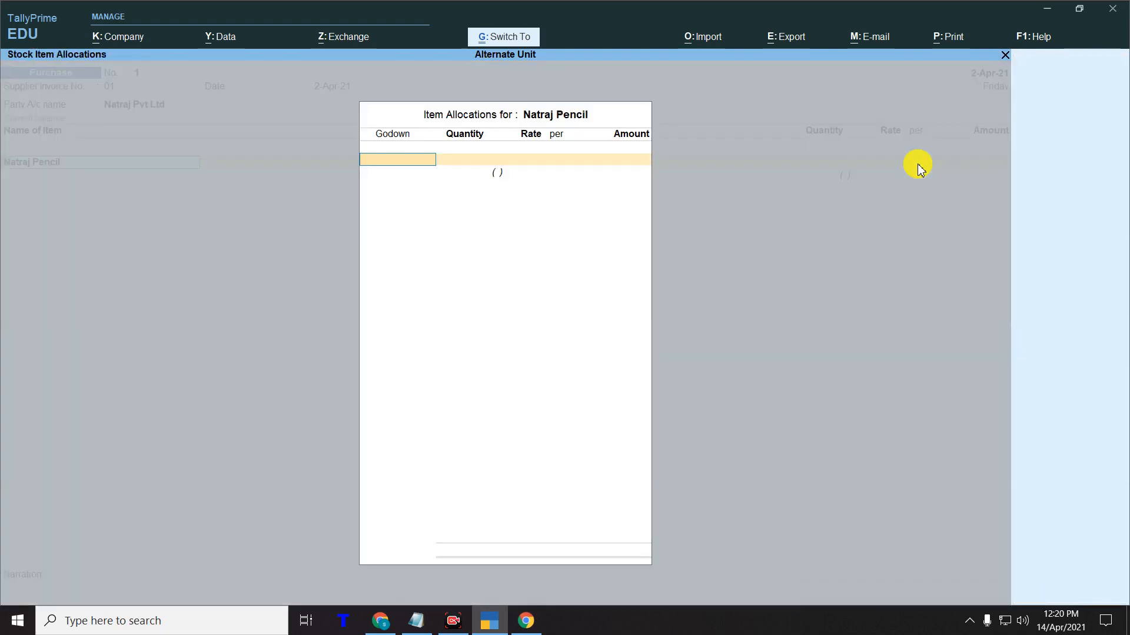
left_click_drag(365, 118, 481, 192)
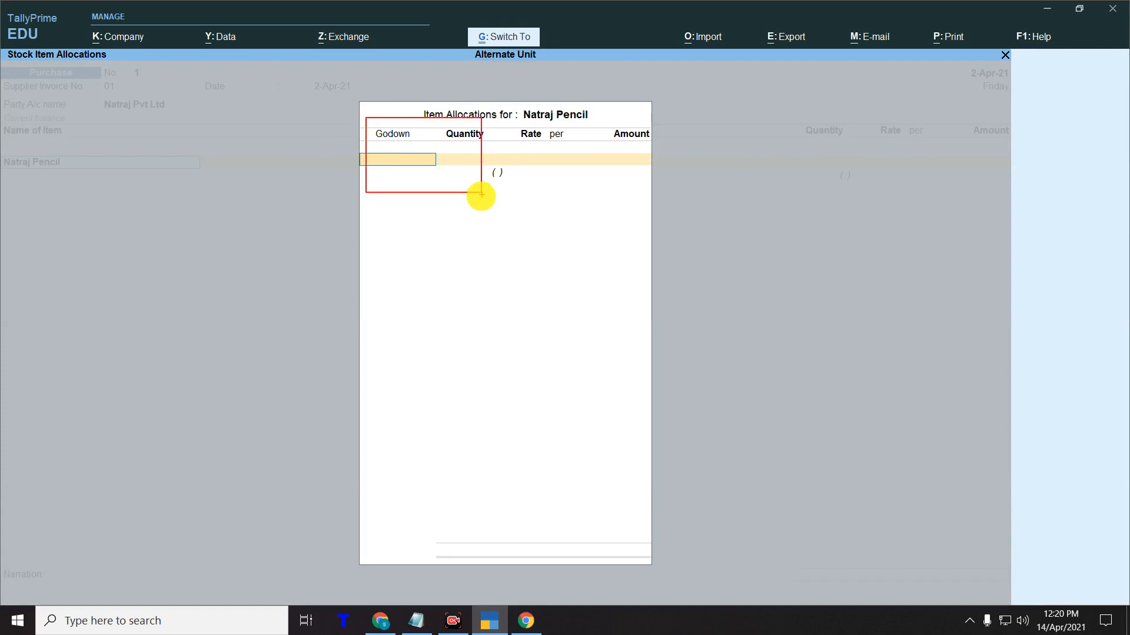
key("Escape")
key("Down")
key("Down")
key("Down")
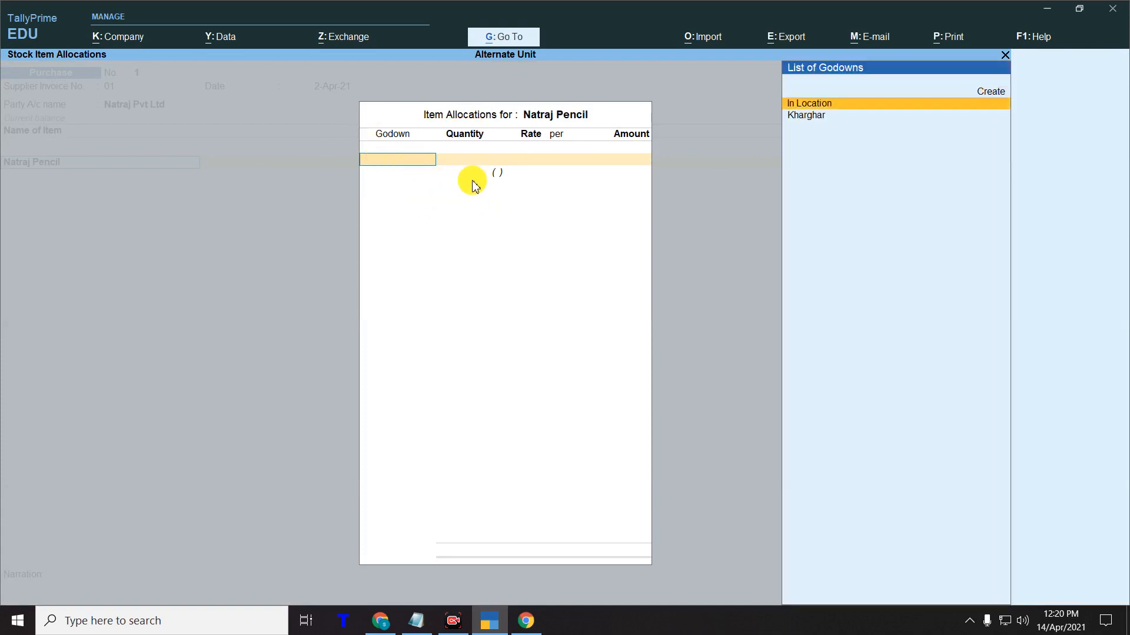
key("Up")
key("Up")
key("Down")
key("Return")
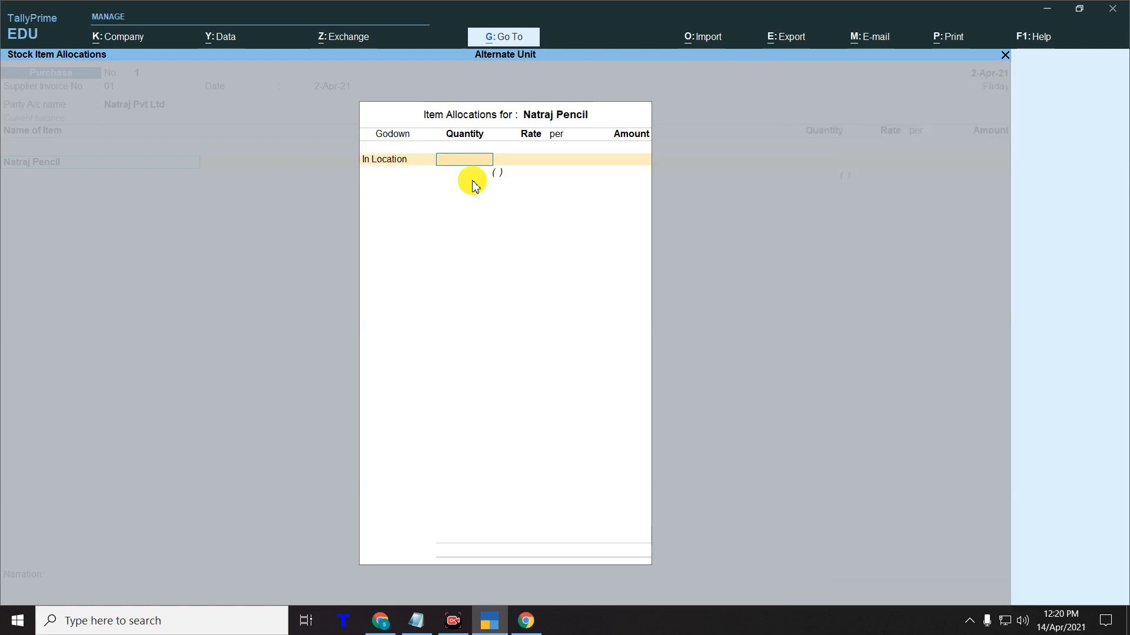
- Enter a quantity of 100 PKT at a rate of 22.00 per PKT for Natraj Pencil and finish the item allocation
type("100")
key("Return")
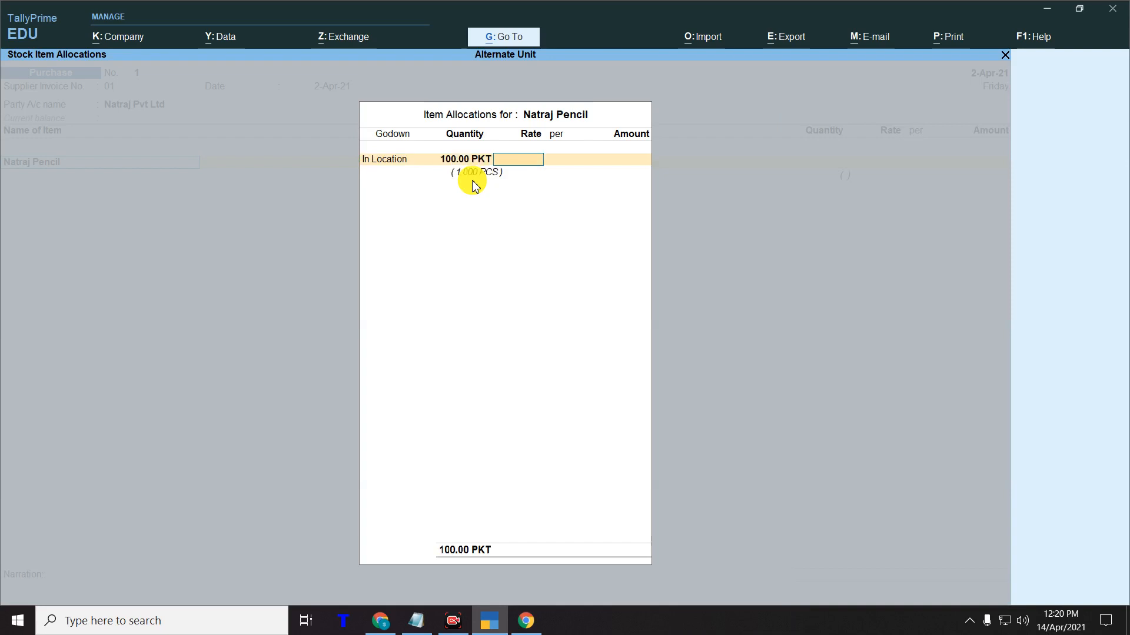
key("ctrl+2")
left_click_drag(436, 167, 535, 189)
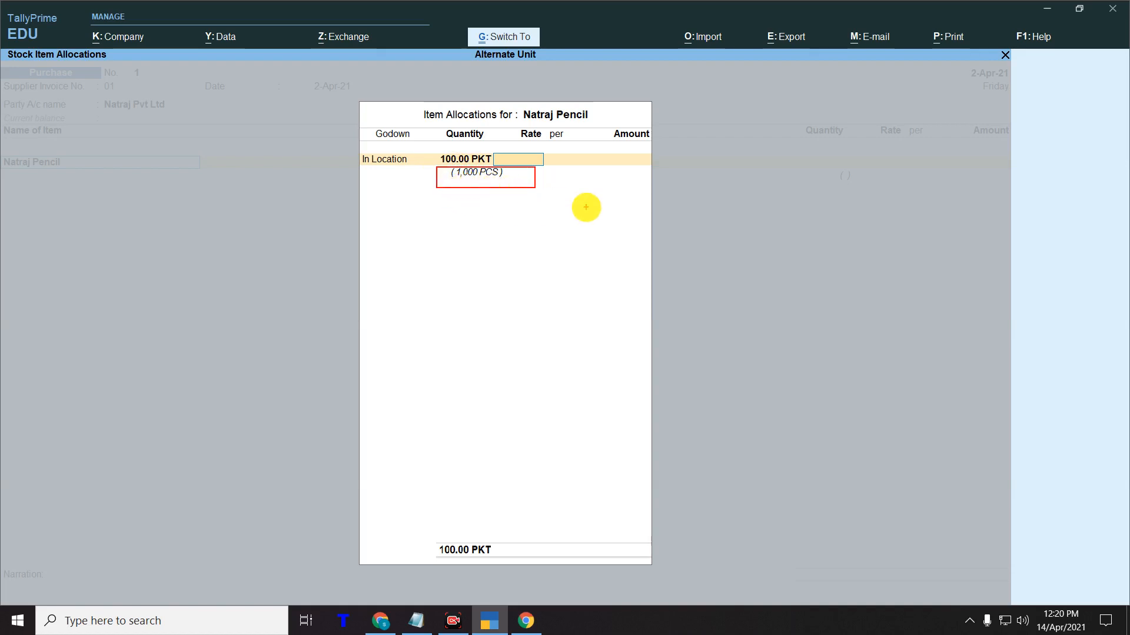
key("Escape")
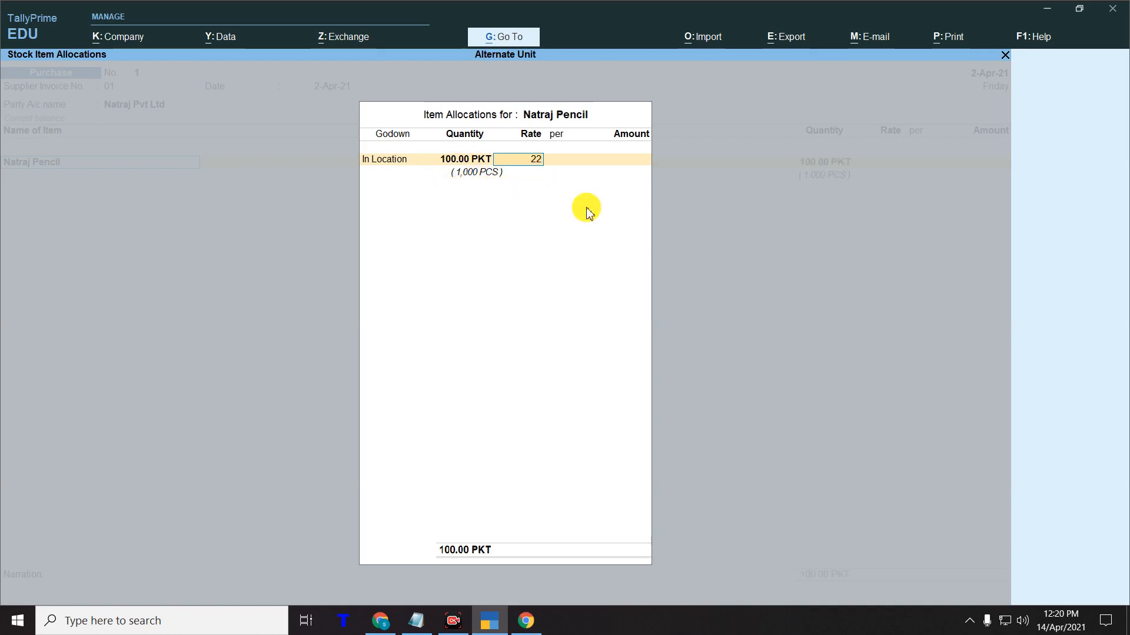
key("Return")
key("Return")
key("Return")
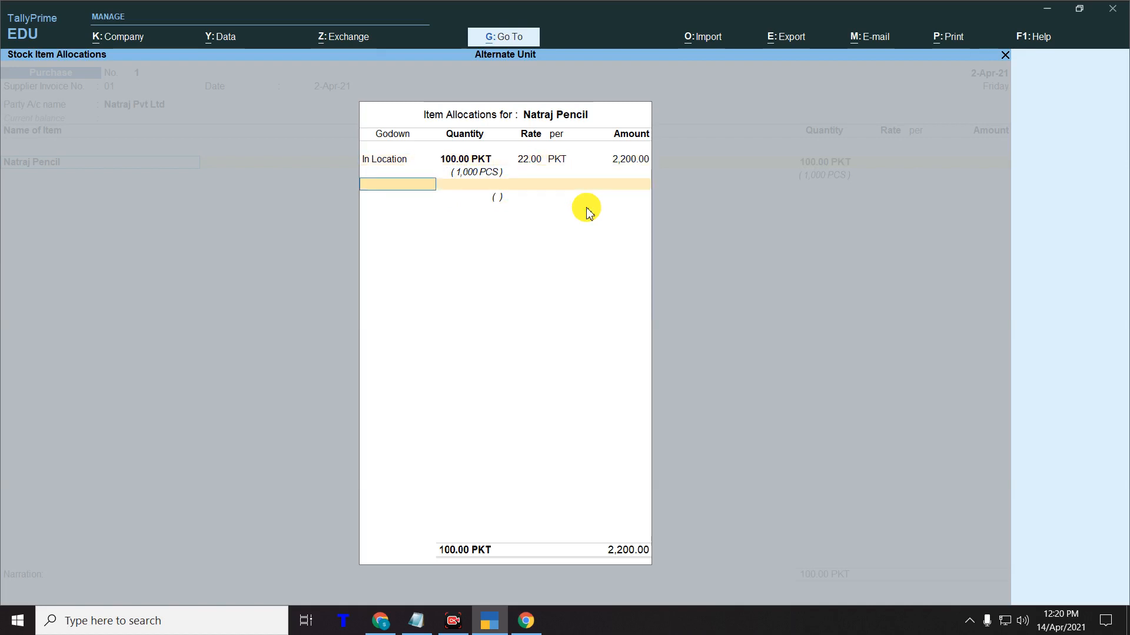
key("Return")
- Allocate the Natraj Pencil amount to the Purchase ledger, end the item list and accept the purchase voucher
key("ctrl")
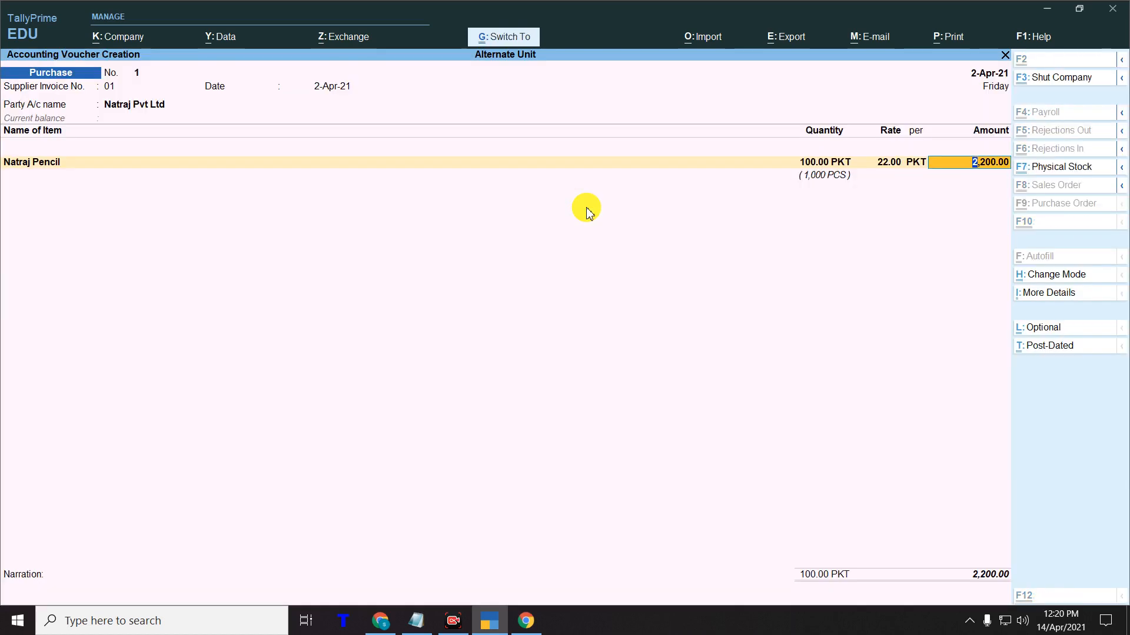
mouse_move(794, 169)
left_mouse_down()
mouse_move(879, 189)
mouse_move(856, 182)
left_mouse_up()
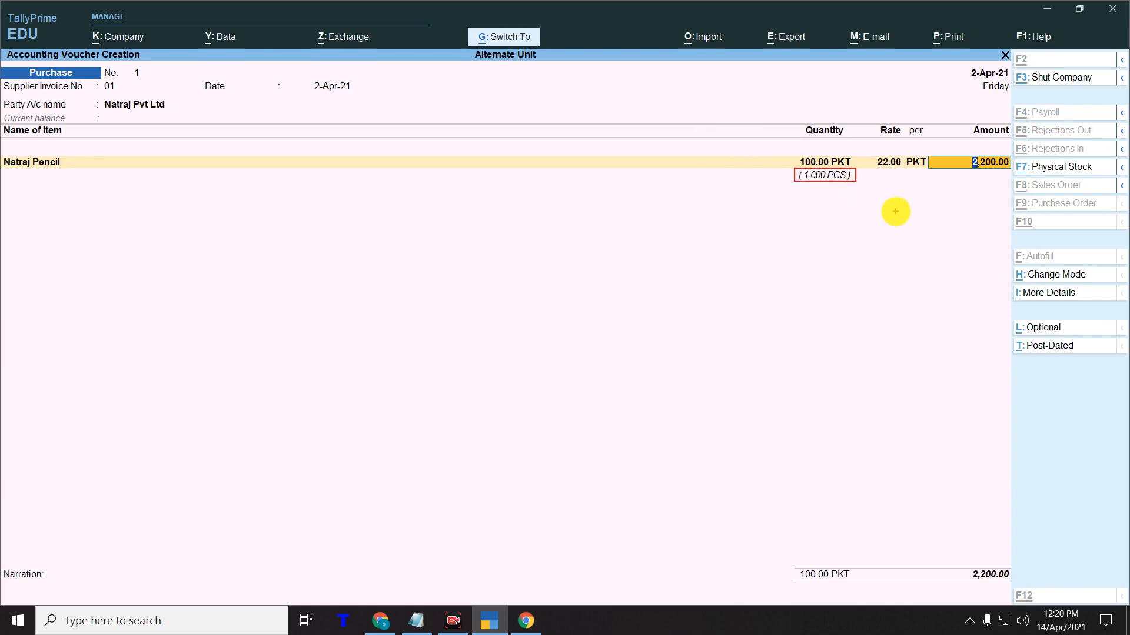
key("Escape")
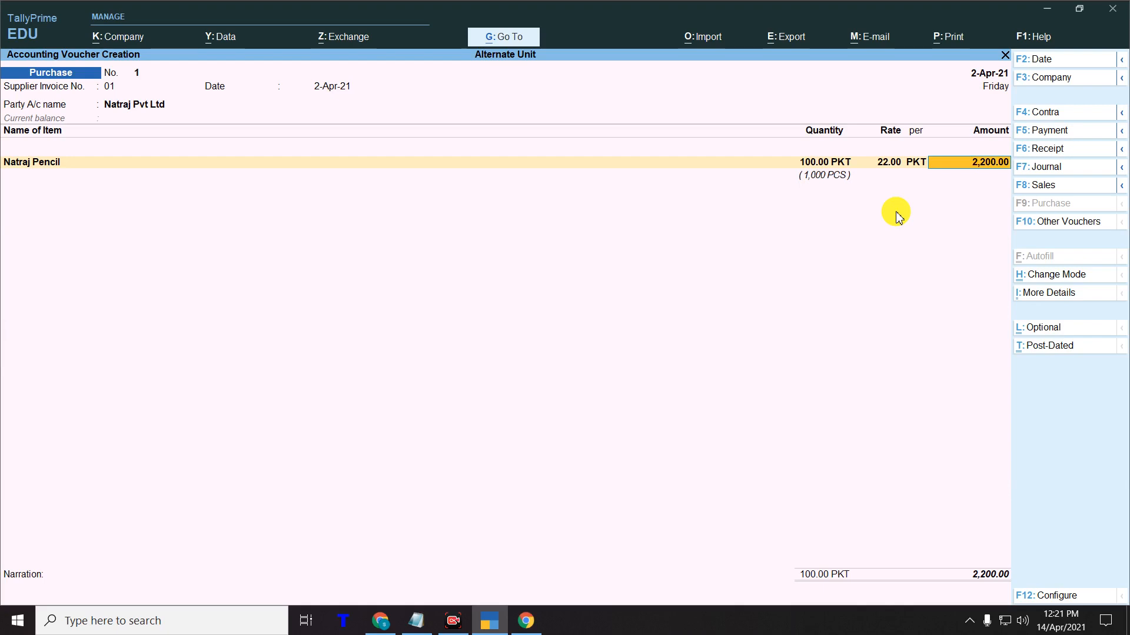
key("Return")
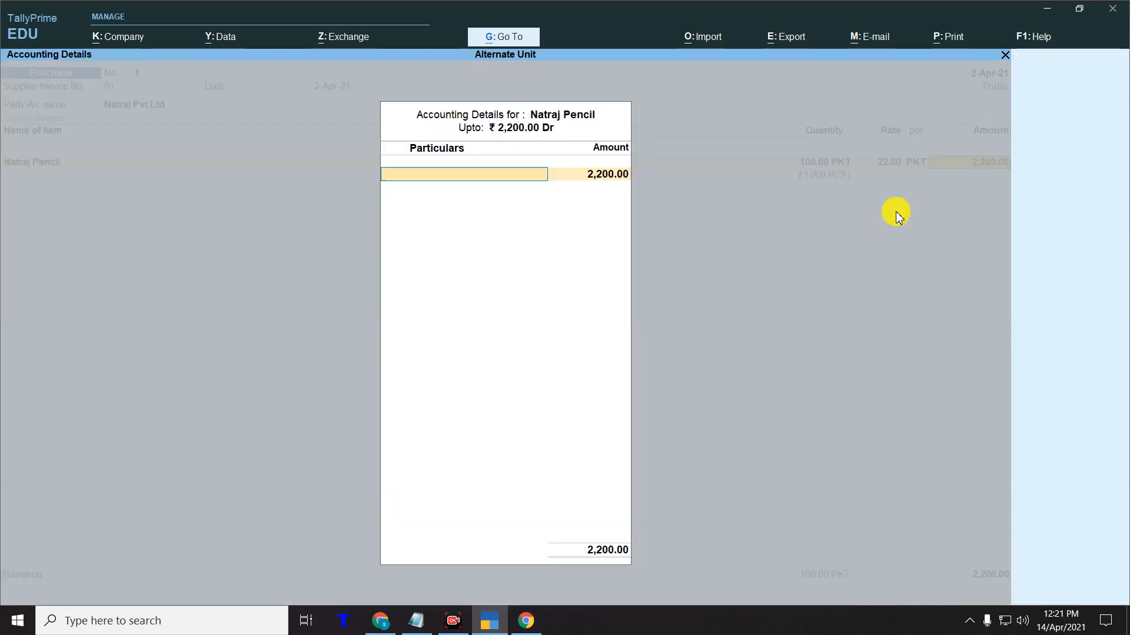
key("Return")
key("Return")
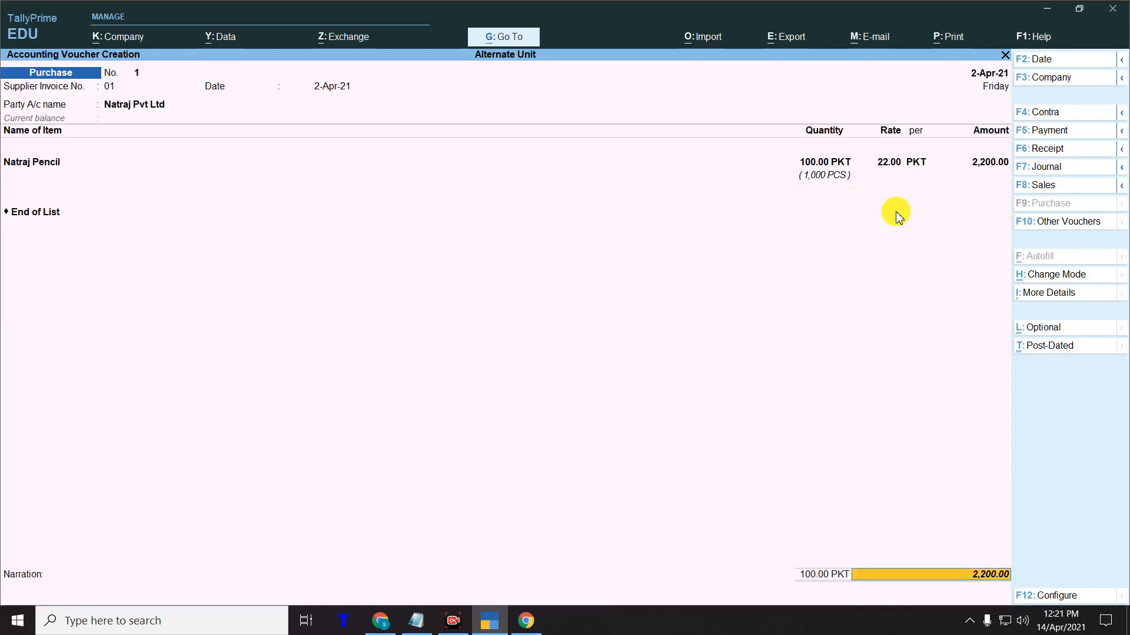
key("Return")
key("Return")
key("Return")
key("Return")
key("Return")
key("Return")
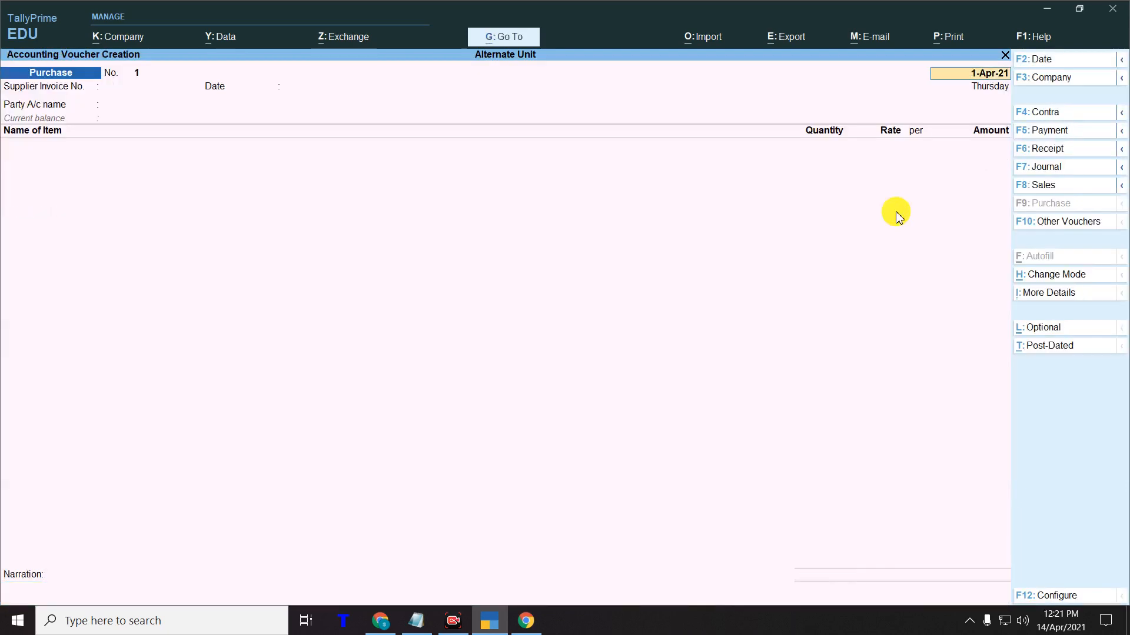
- Switch to a new sales voucher and date it 2-Apr-21
type("02")
key("F8")
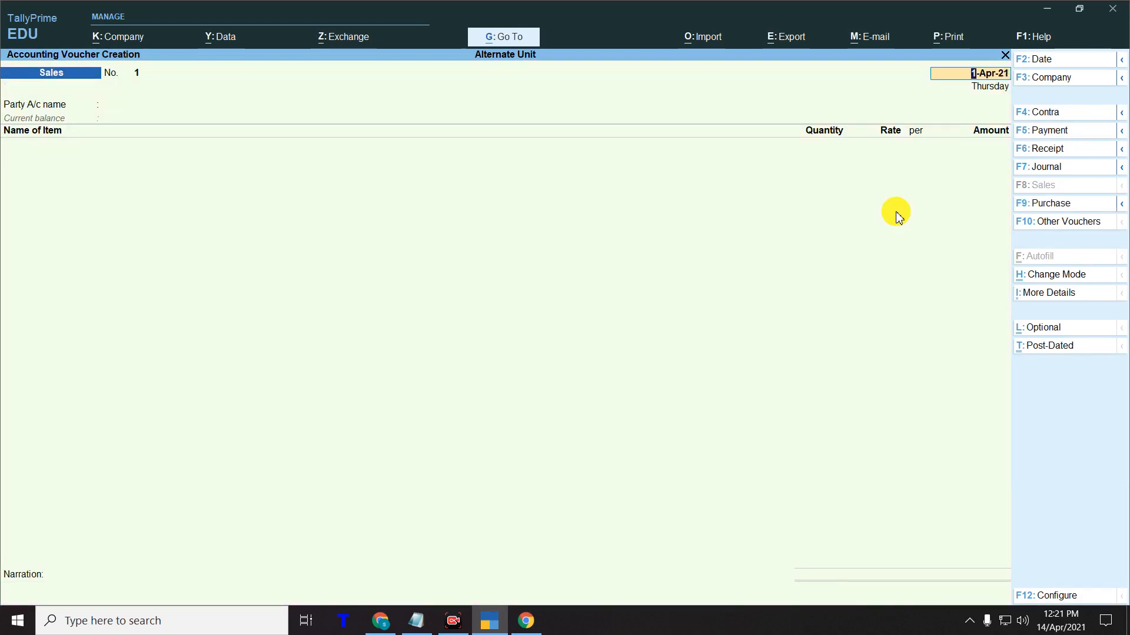
key("ctrl")
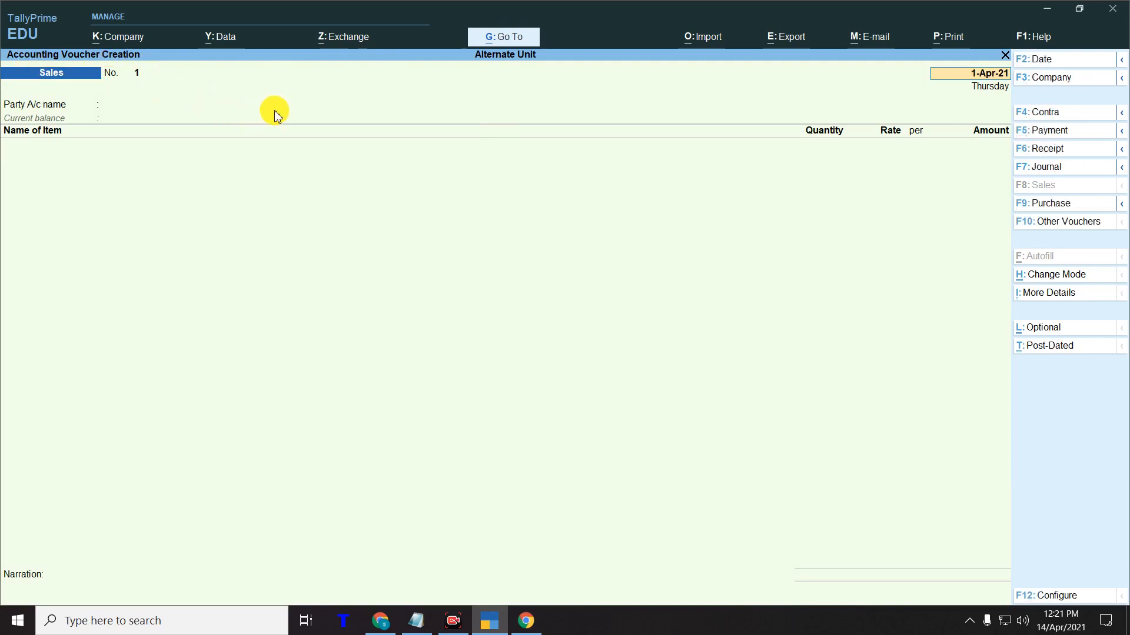
type("02")
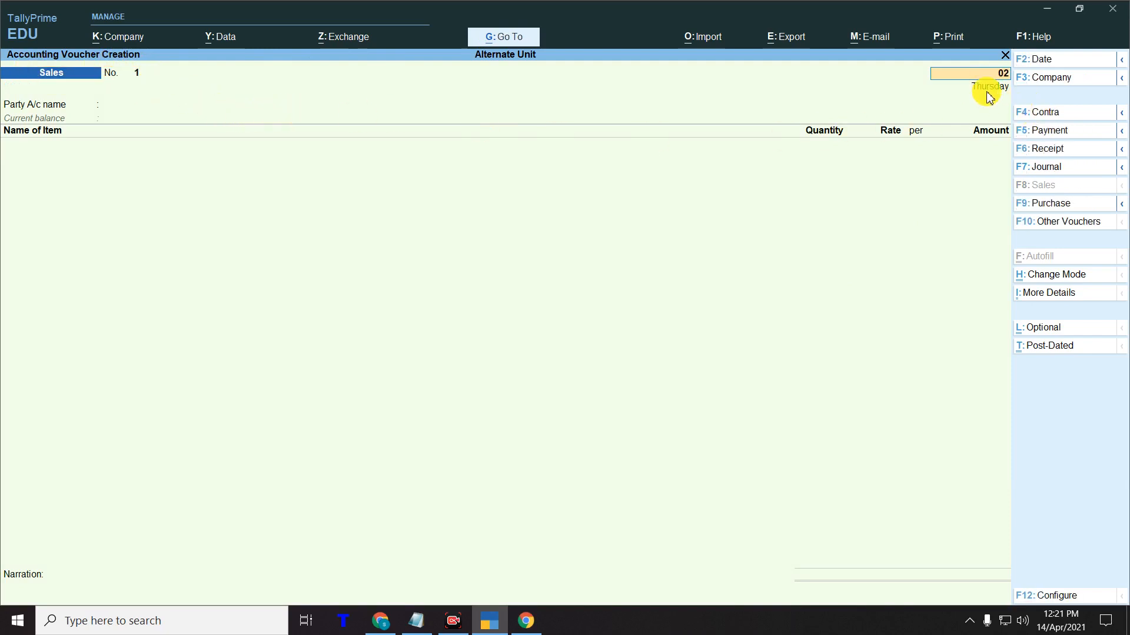
type(" apr")
key("Return")
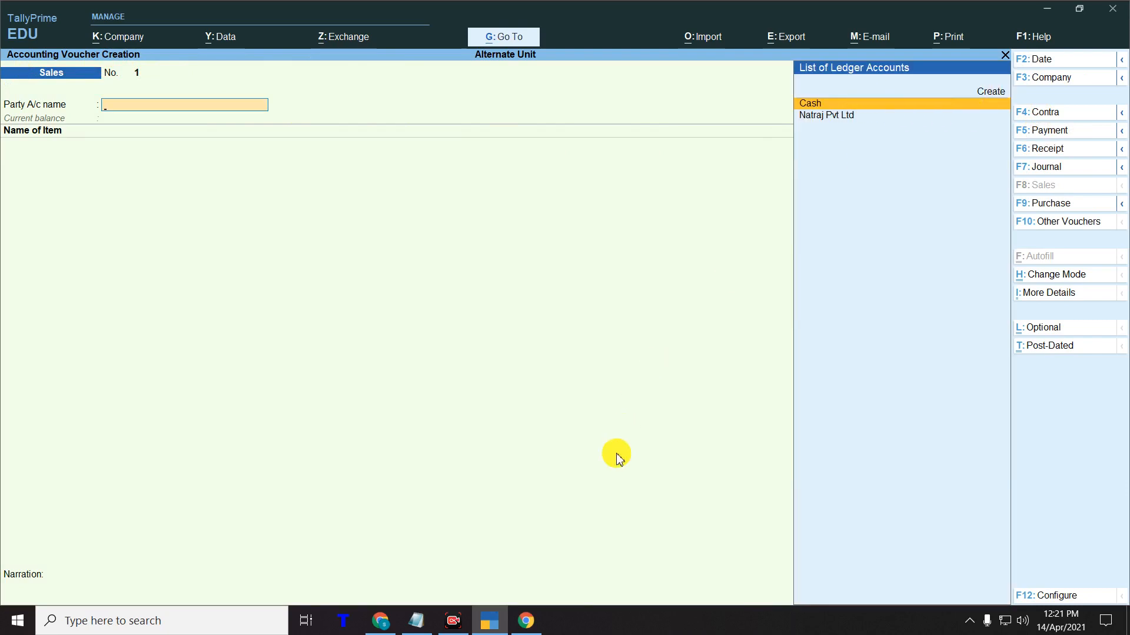
- Hide the screen-sharing notice, check the sales voucher details in the Notepad notes, and return to TallyPrime
left_click(524, 623)
left_click(694, 585)
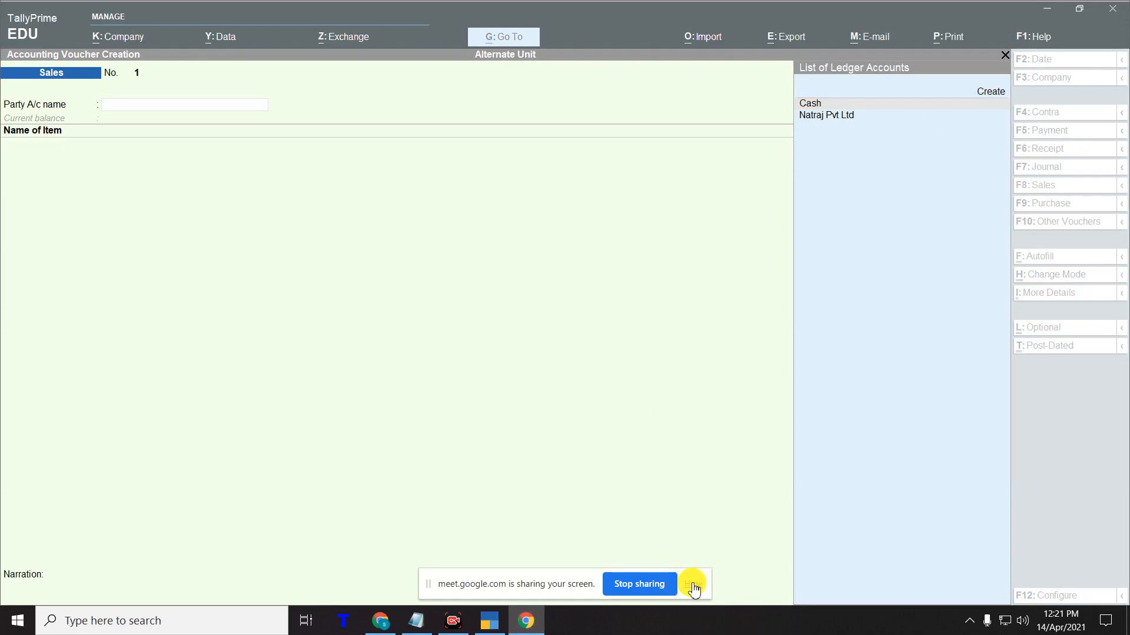
left_click(504, 629)
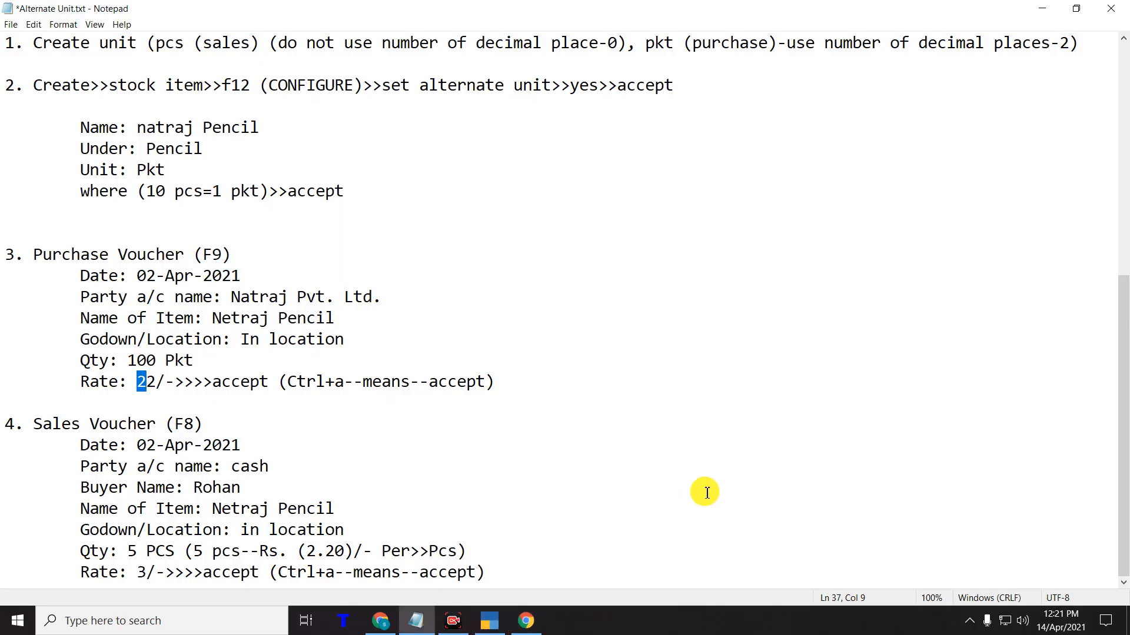
left_click(489, 621)
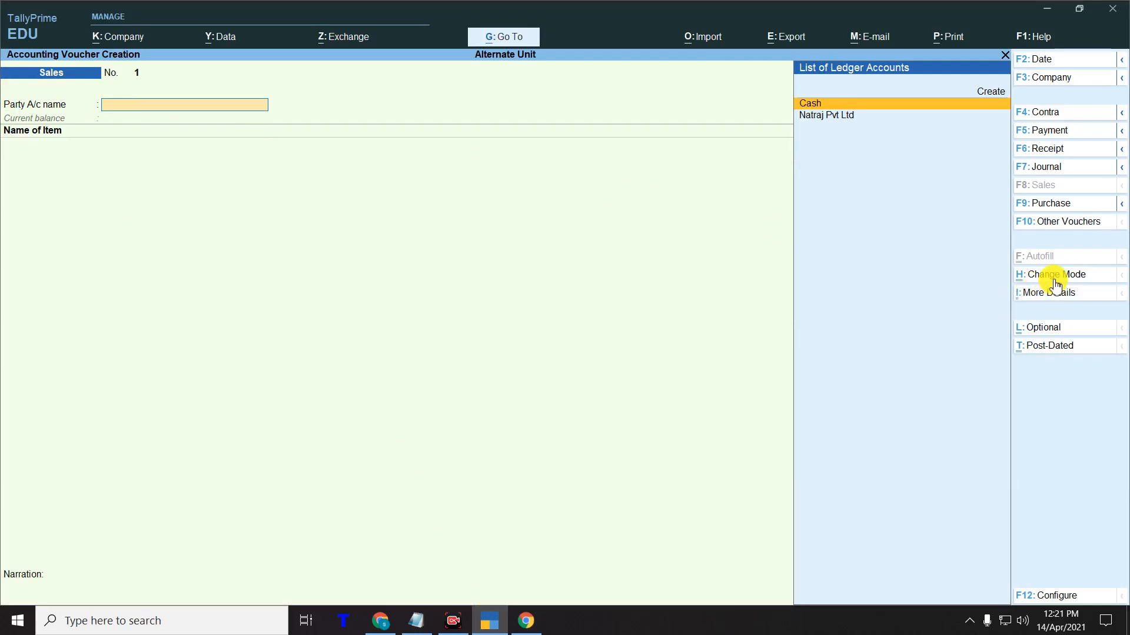
- Set the sales voucher mode to Item Invoice, keep the date 2-Apr-21 and go on to the party account name
key("ctrl+2")
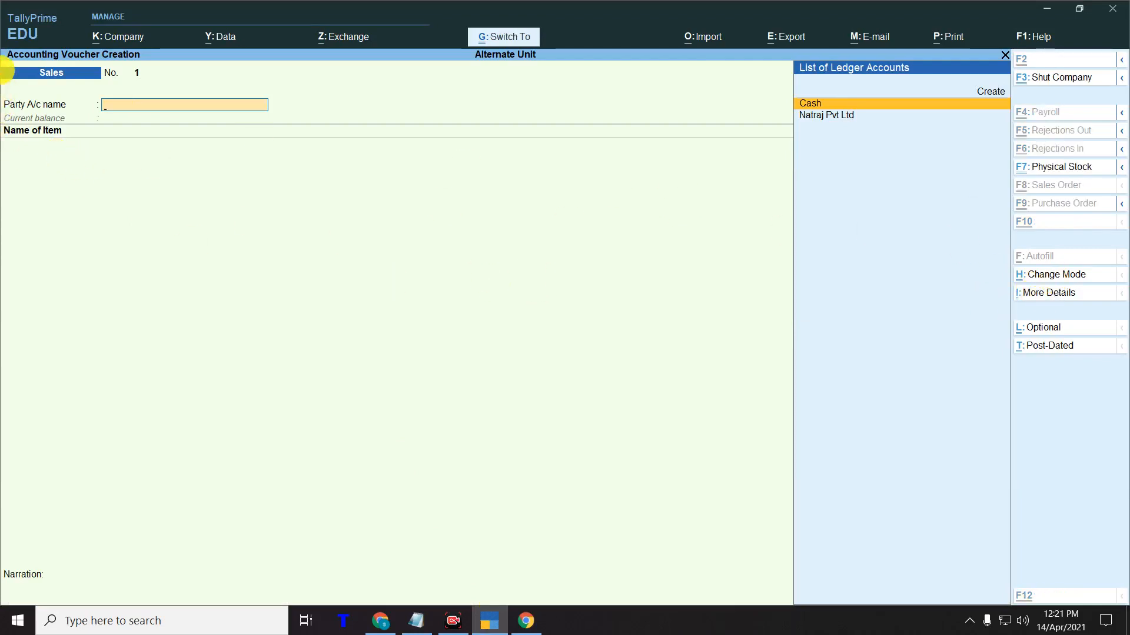
left_click_drag(1, 99, 101, 175)
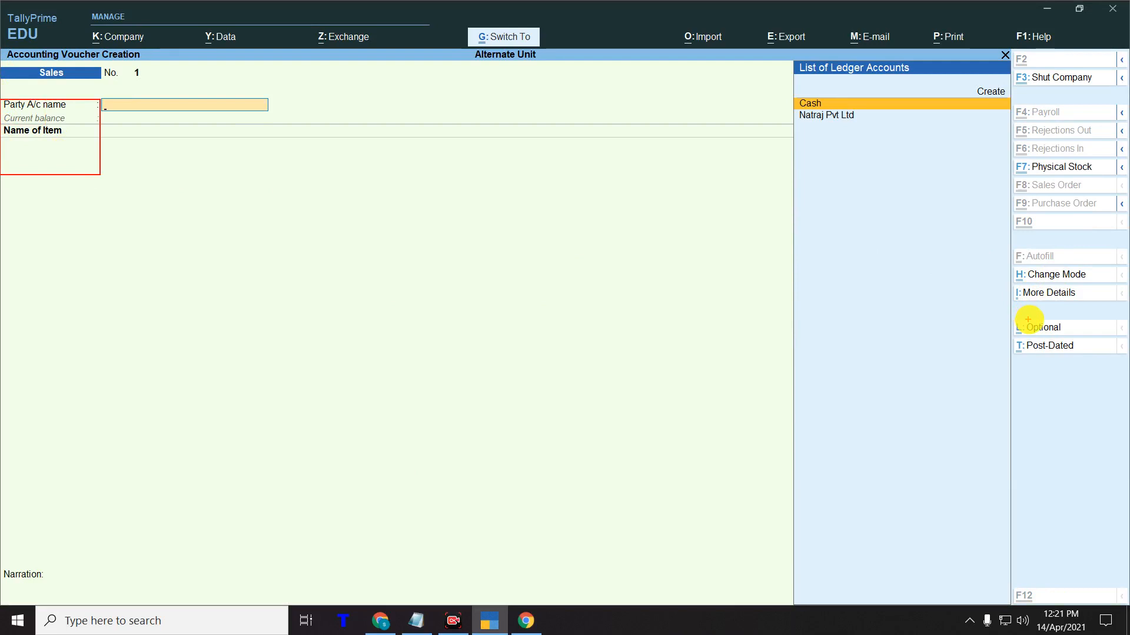
key("Escape")
left_click(1066, 278)
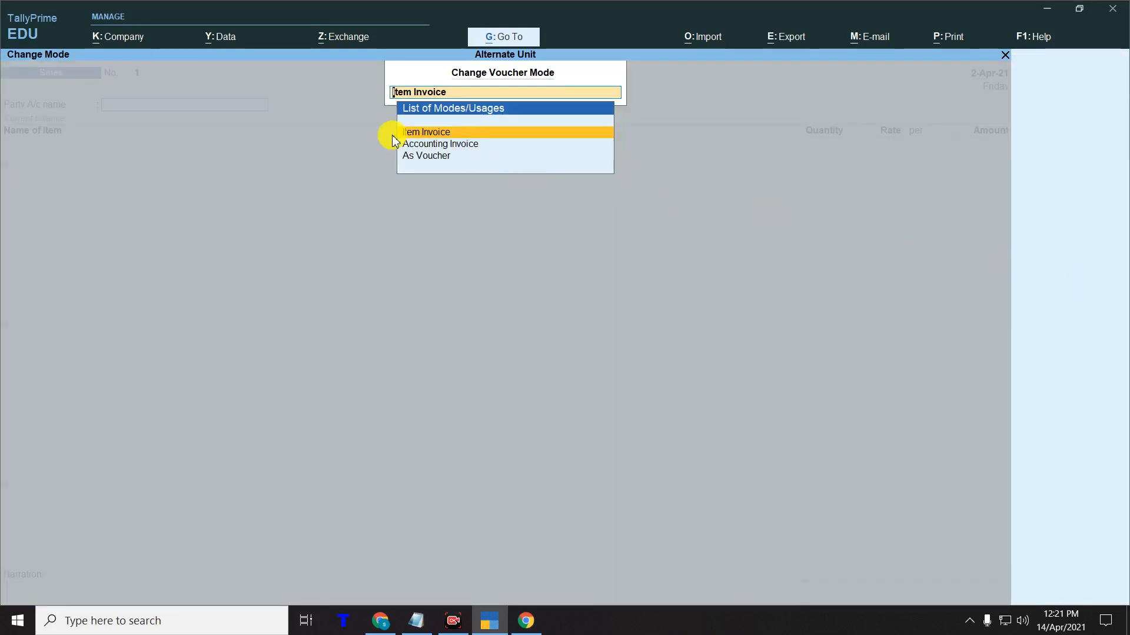
left_click(422, 136)
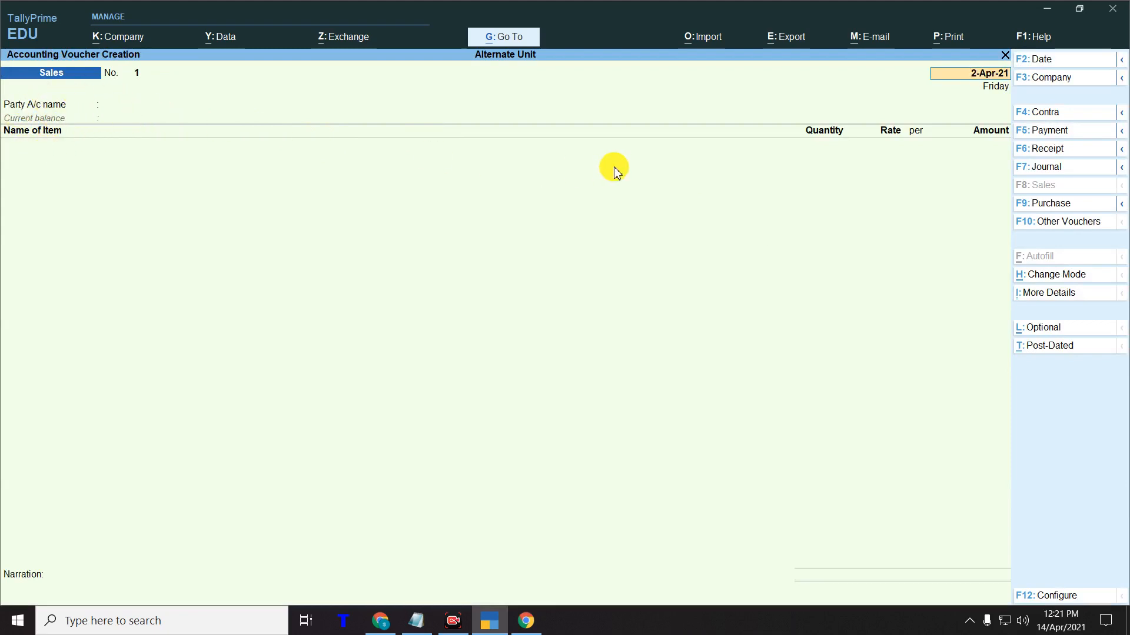
key("Return")
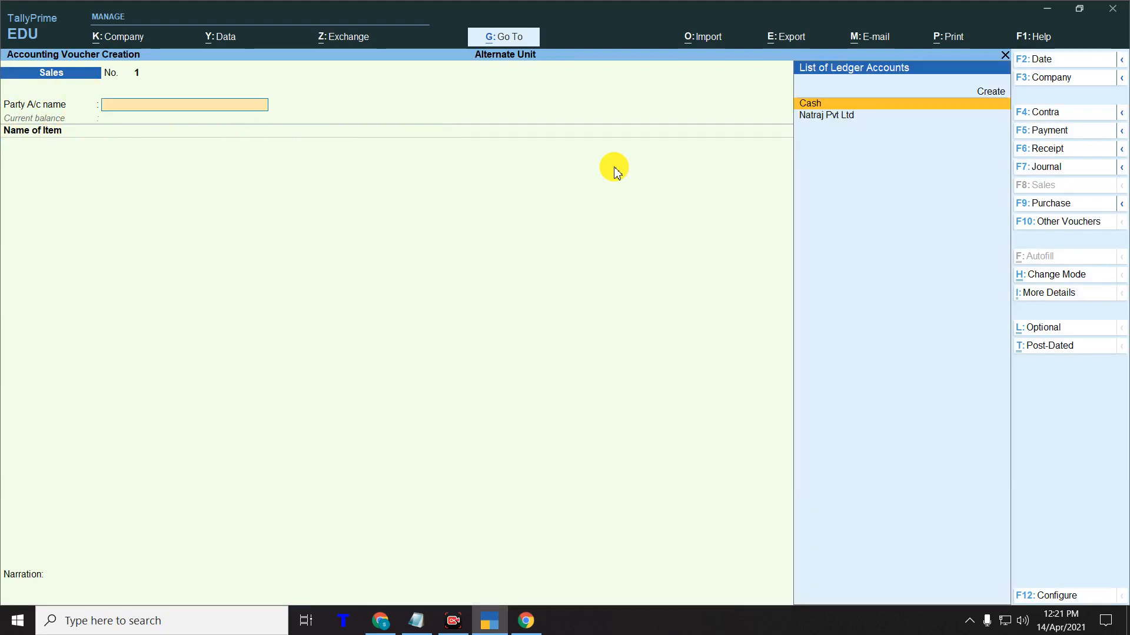
- Switch to the Notepad notes and look up the party account name for the sales voucher
left_click(492, 620)
left_click_drag(194, 467, 302, 469)
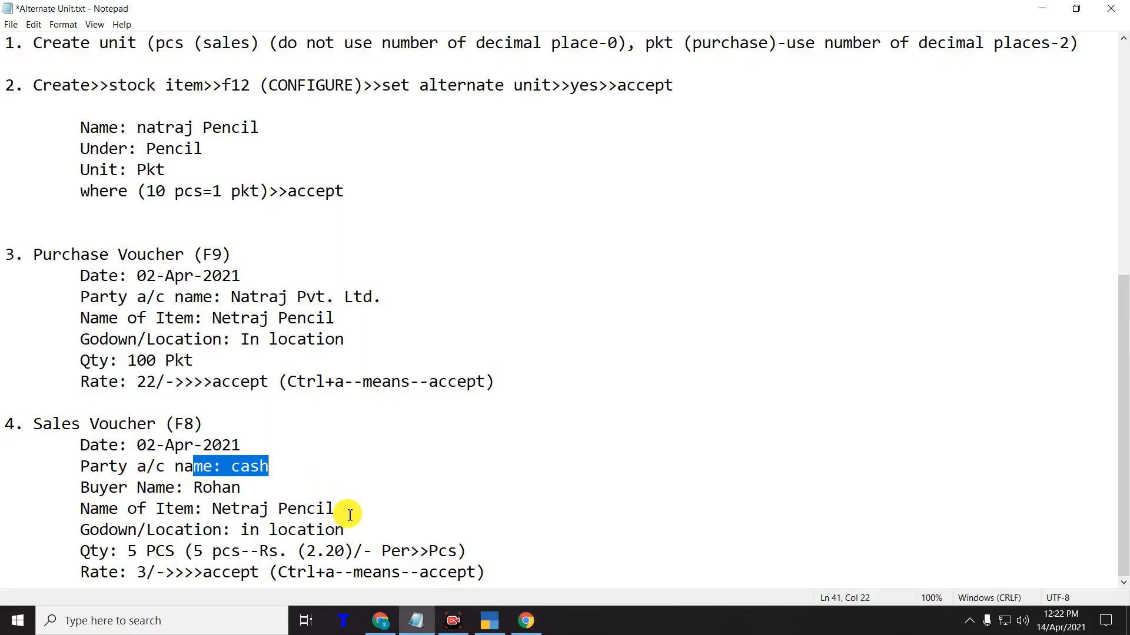
- Return to TallyPrime, select Cash as the sales voucher's party account, and pass through the dispatch and party details without changes
left_click(492, 619)
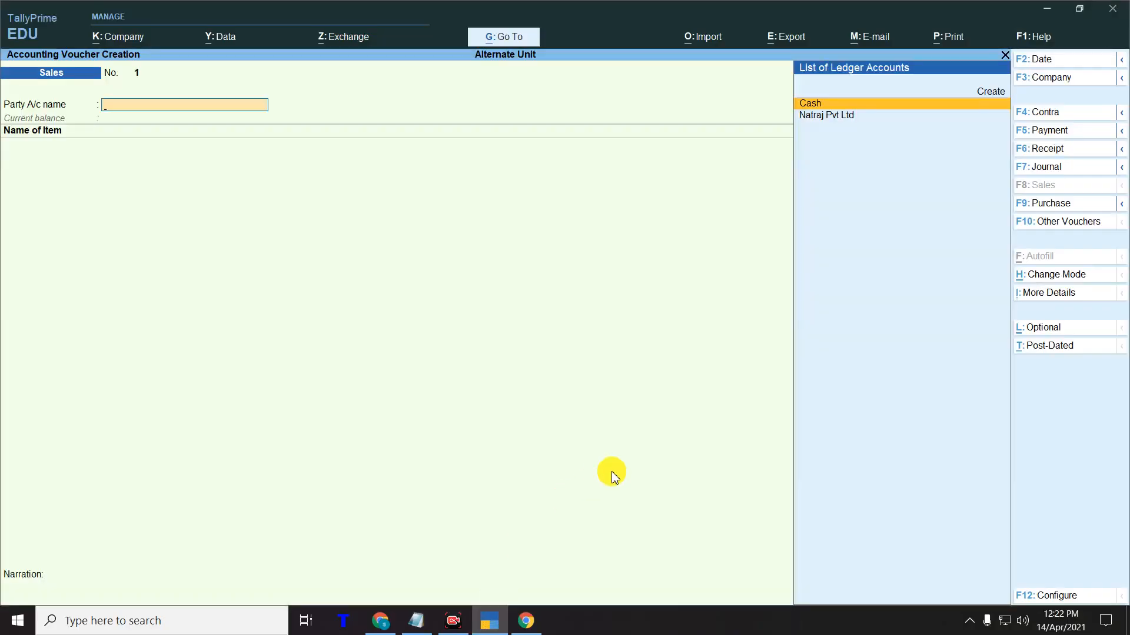
key("Return")
key("Return")
key("Return")
key("Return")
key("Return")
key("Return")
key("Return")
key("Return")
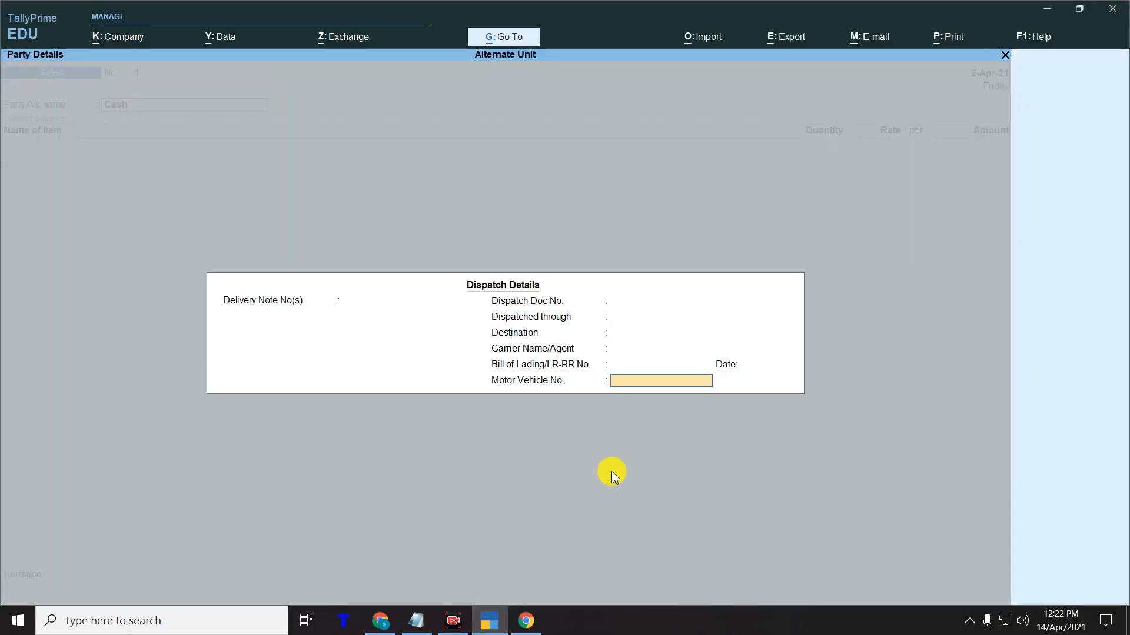
key("Return")
key("Return")
key("Return")
key("Return")
key("Return")
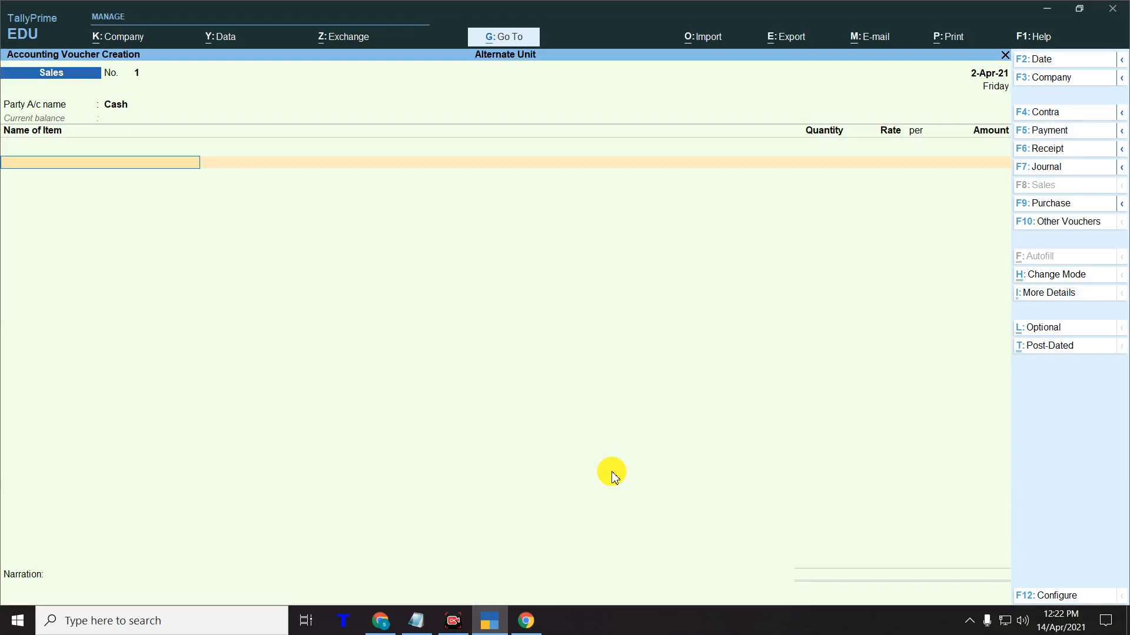
- Add Natraj Pencil as the sales voucher's stock item and allocate it from the In Location godown
key("Down")
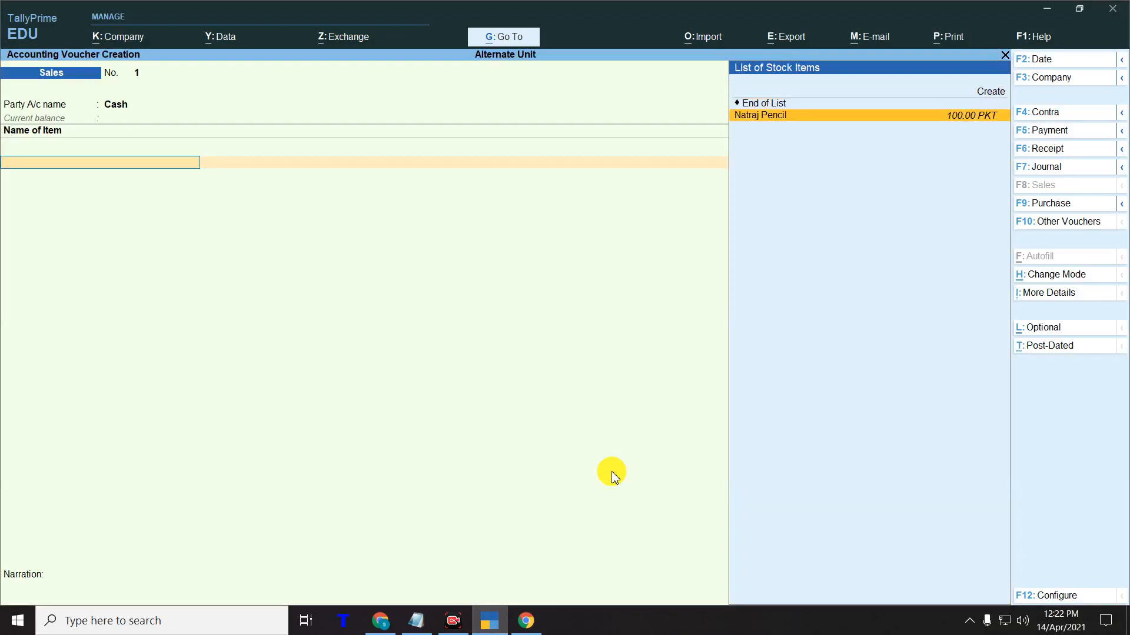
key("Return")
key("Return")
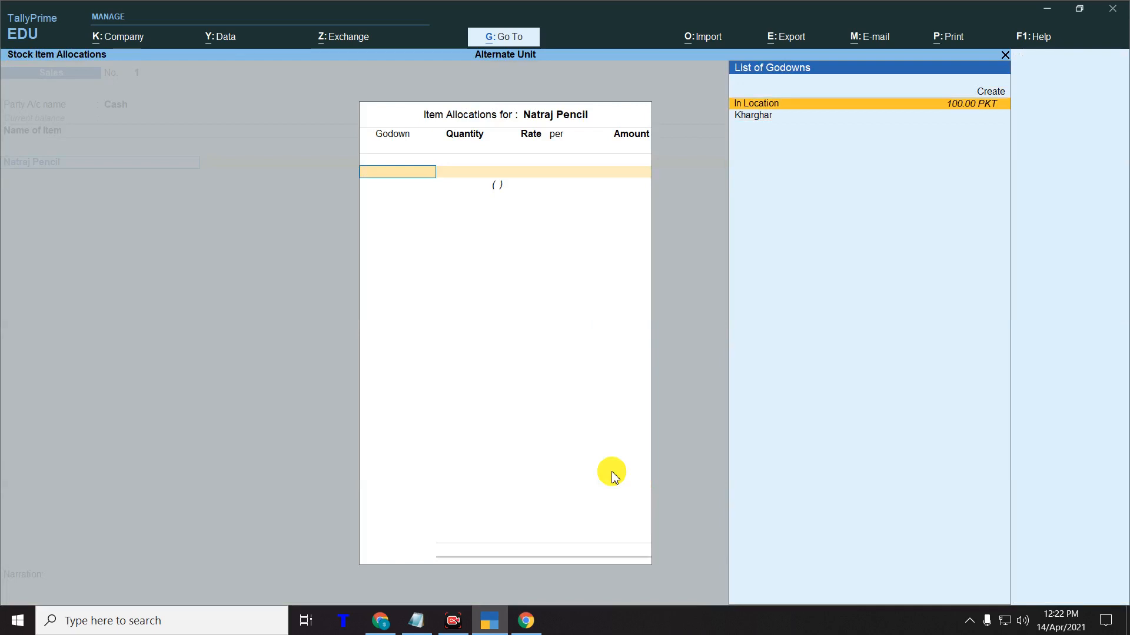
key("Return")
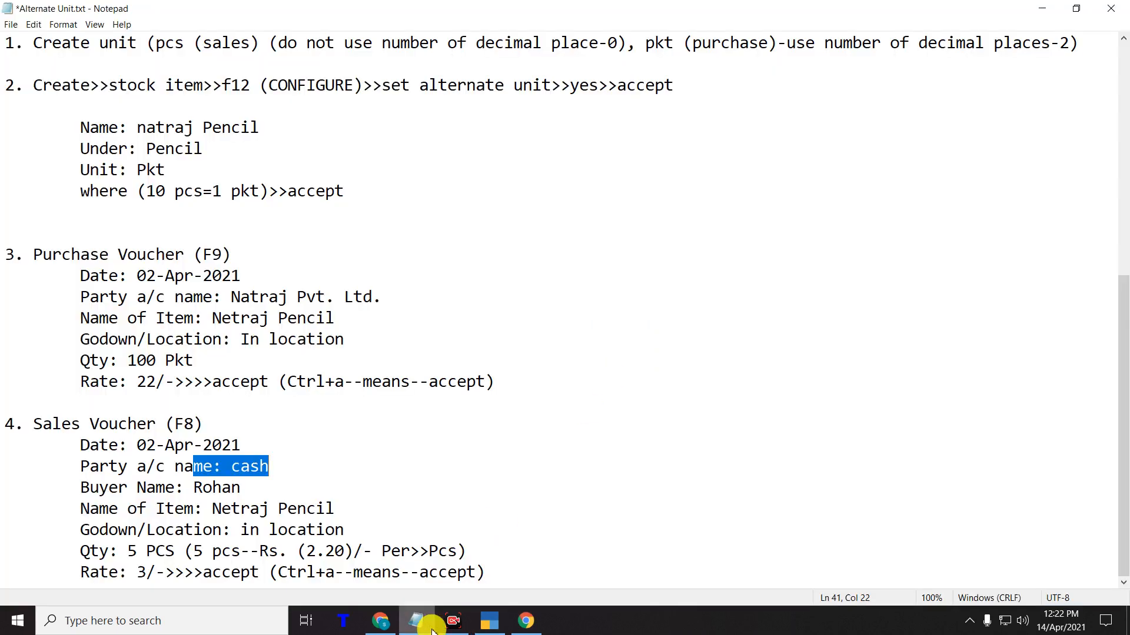
- Look up the sales voucher's quantity in the Notepad notes and return to TallyPrime
left_click(416, 621)
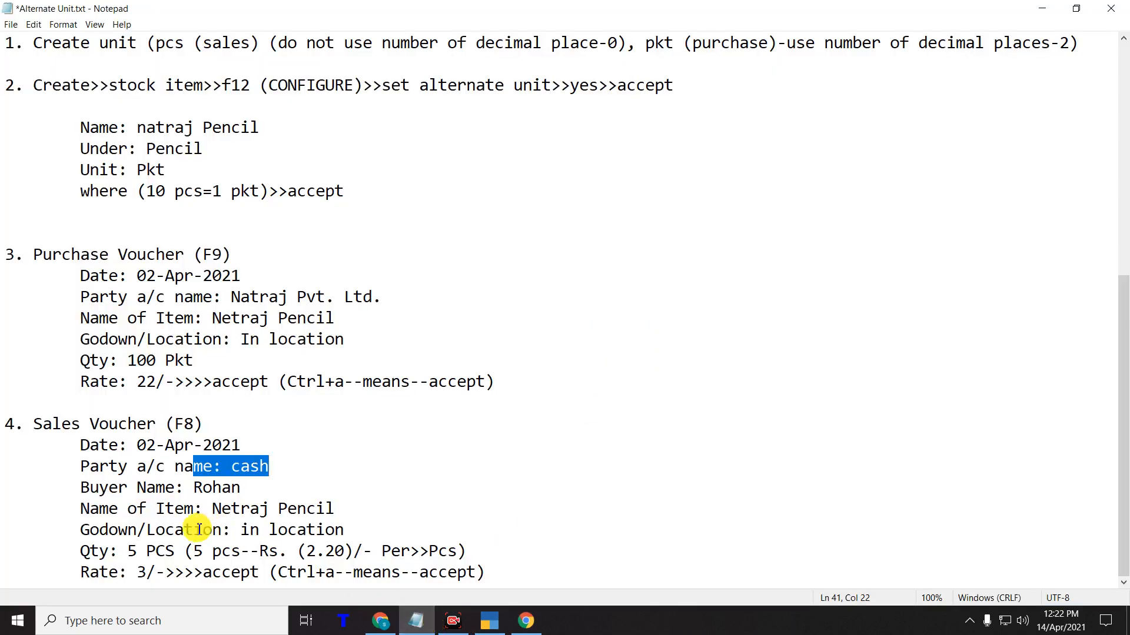
left_click_drag(128, 552, 175, 558)
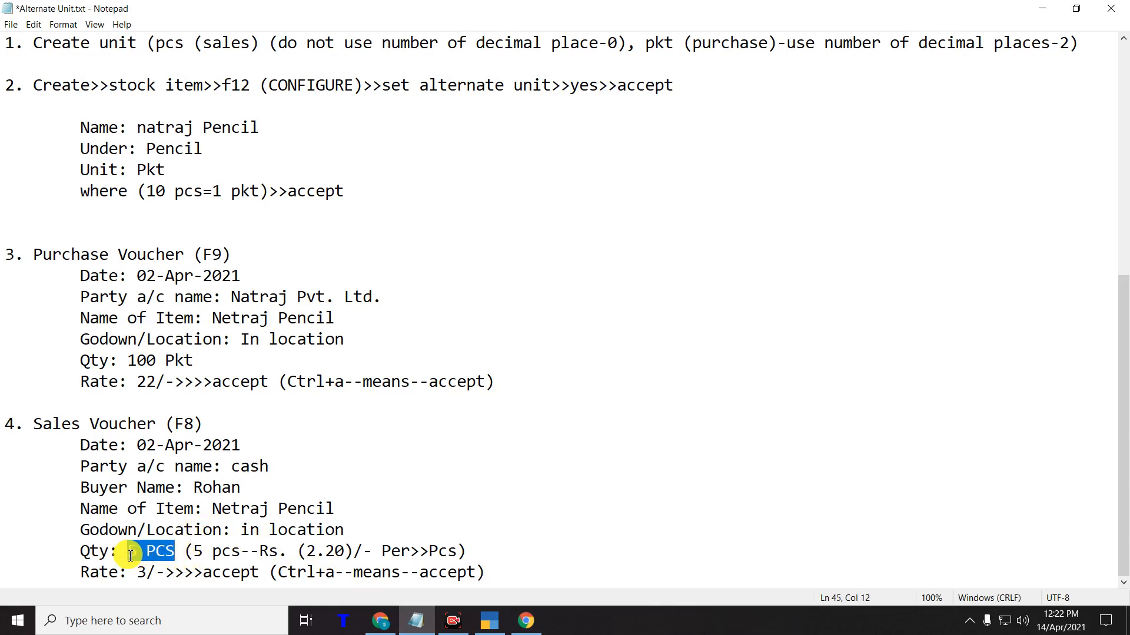
left_click(416, 620)
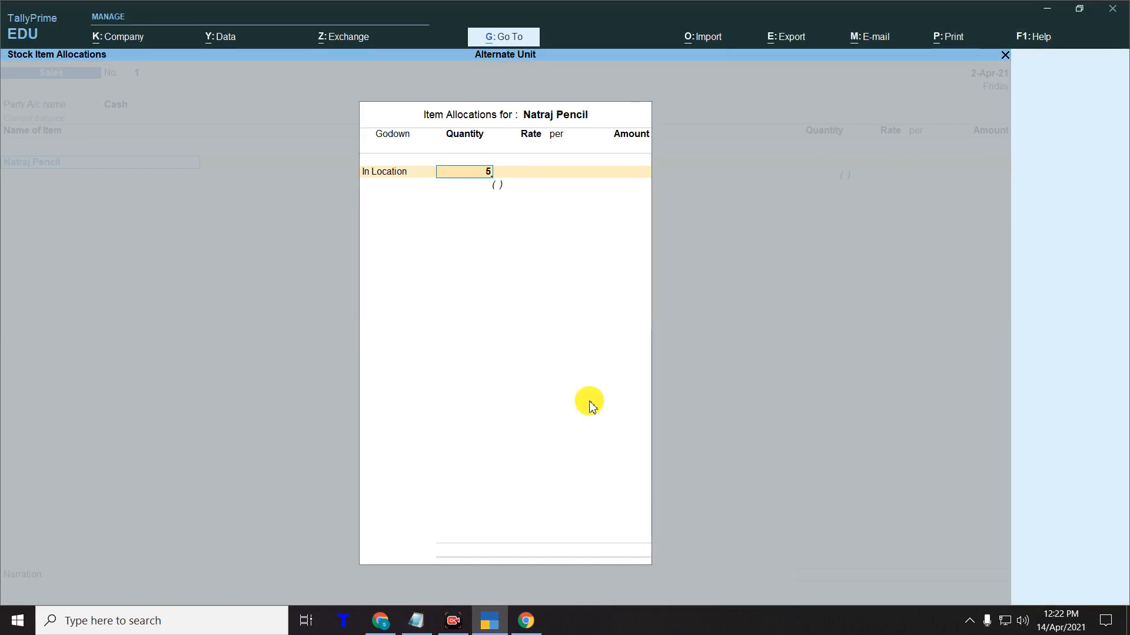
- Enter the Natraj Pencil sales quantity as plain 5, and replace it with 5 pcs
key("Return")
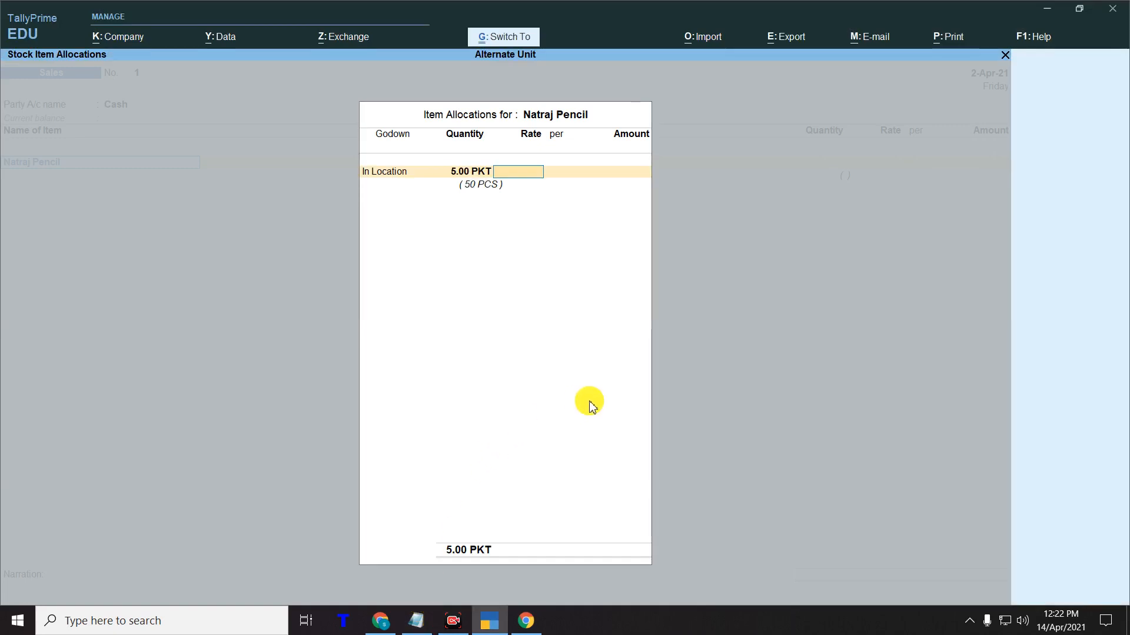
left_click_drag(487, 179, 517, 196)
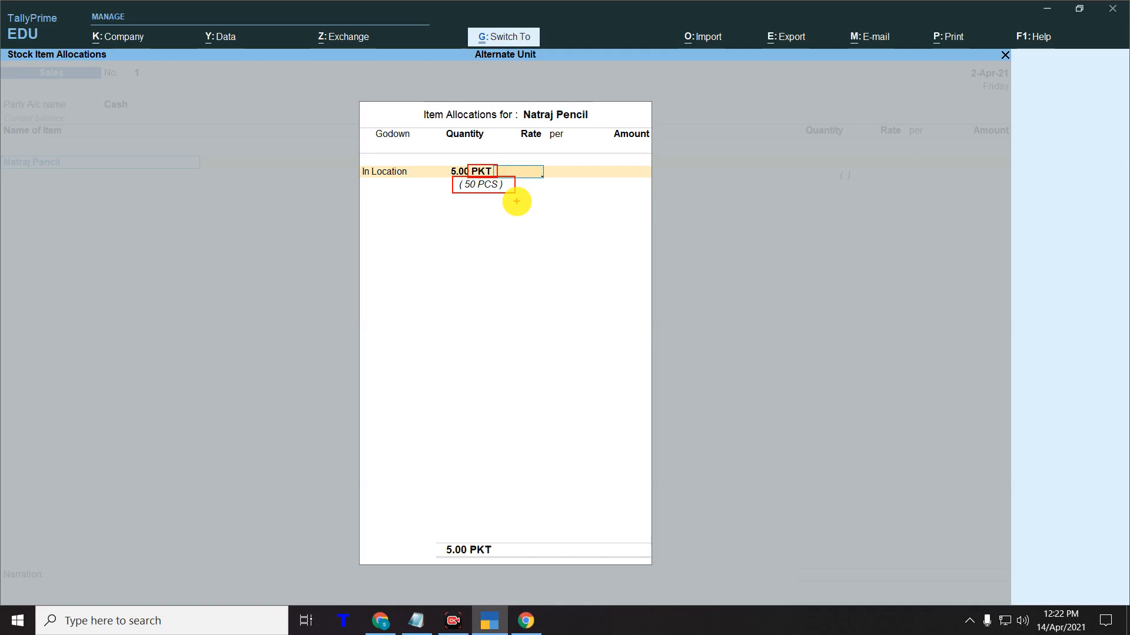
key("Escape")
key("BackSpace")
type("5 pcs")
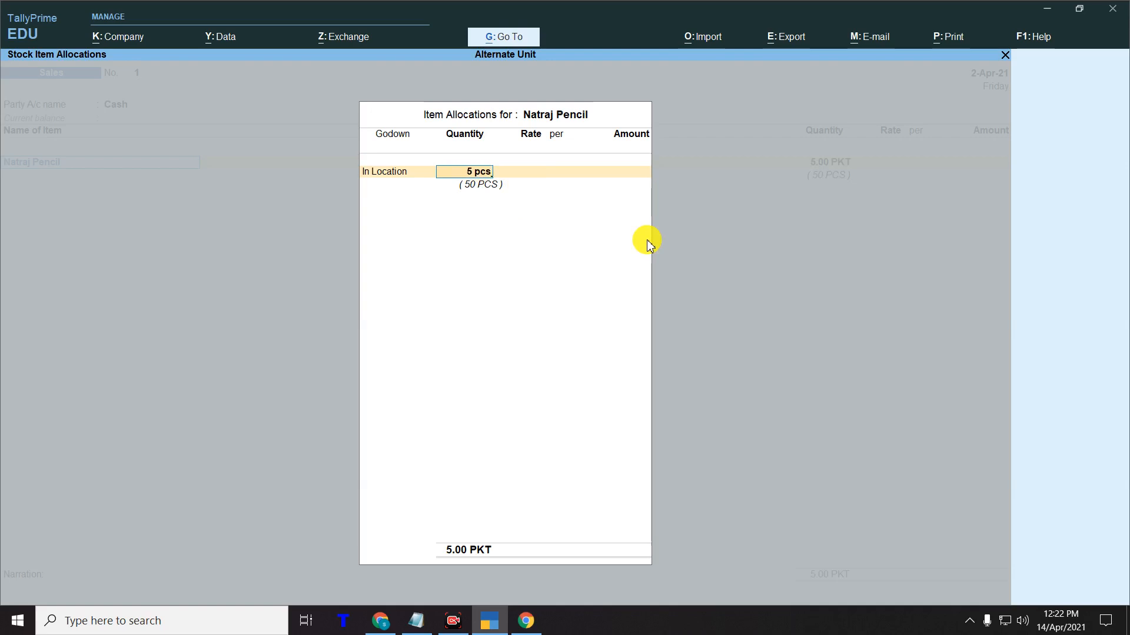
key("Return")
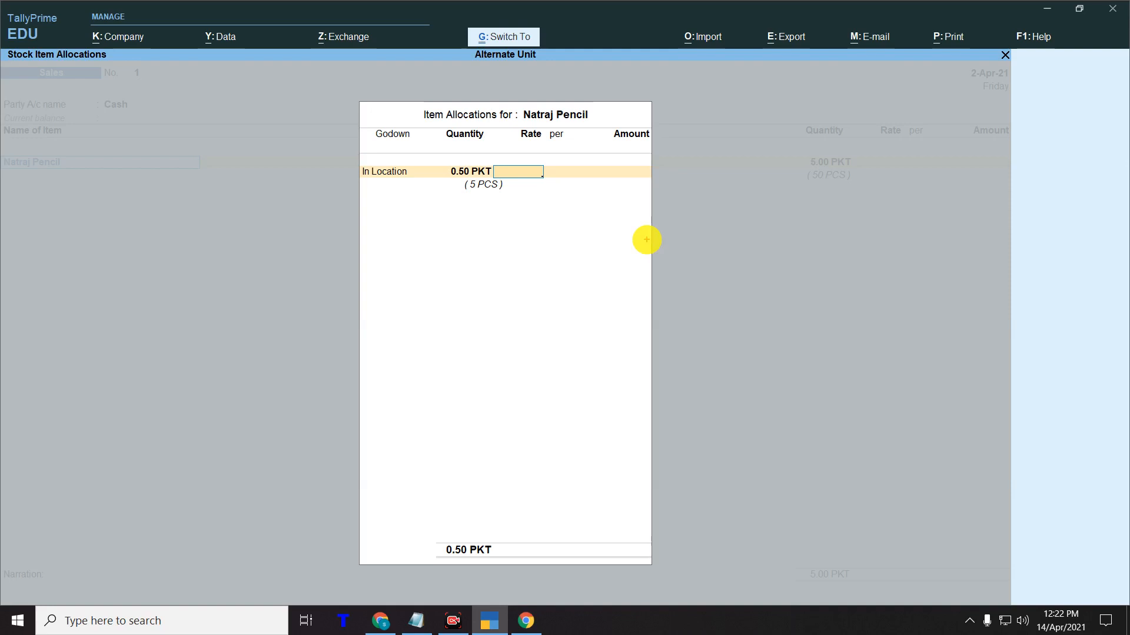
- Demonstrate the default unit by re-entering the quantity as 5 without a unit, and restore it to 5 pcs
left_click_drag(440, 161, 500, 176)
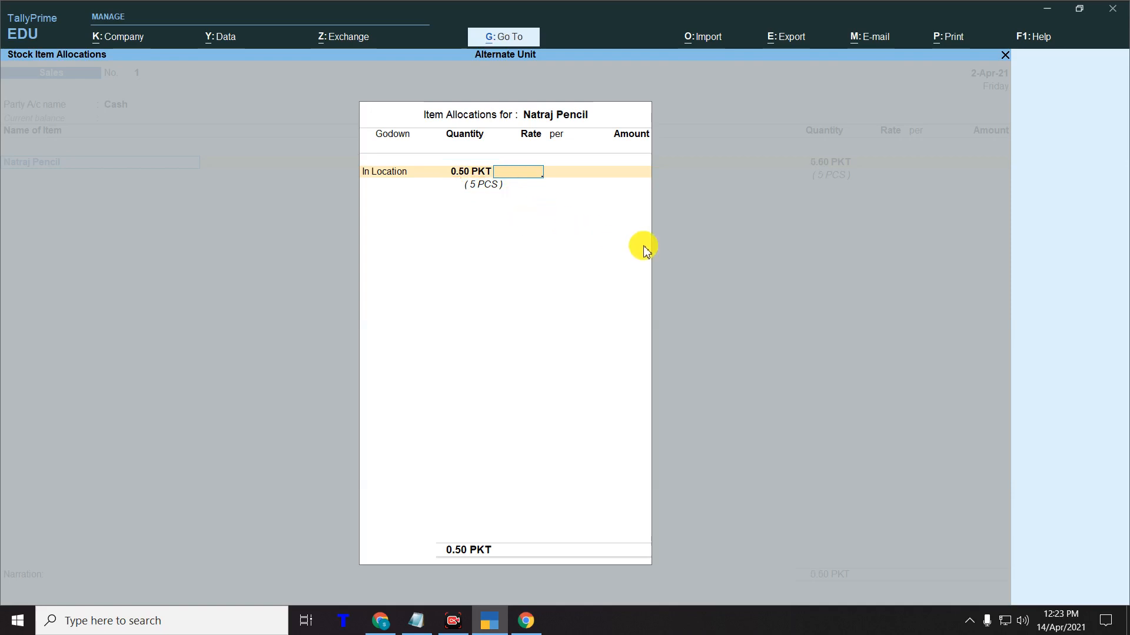
key("BackSpace")
type("5 o")
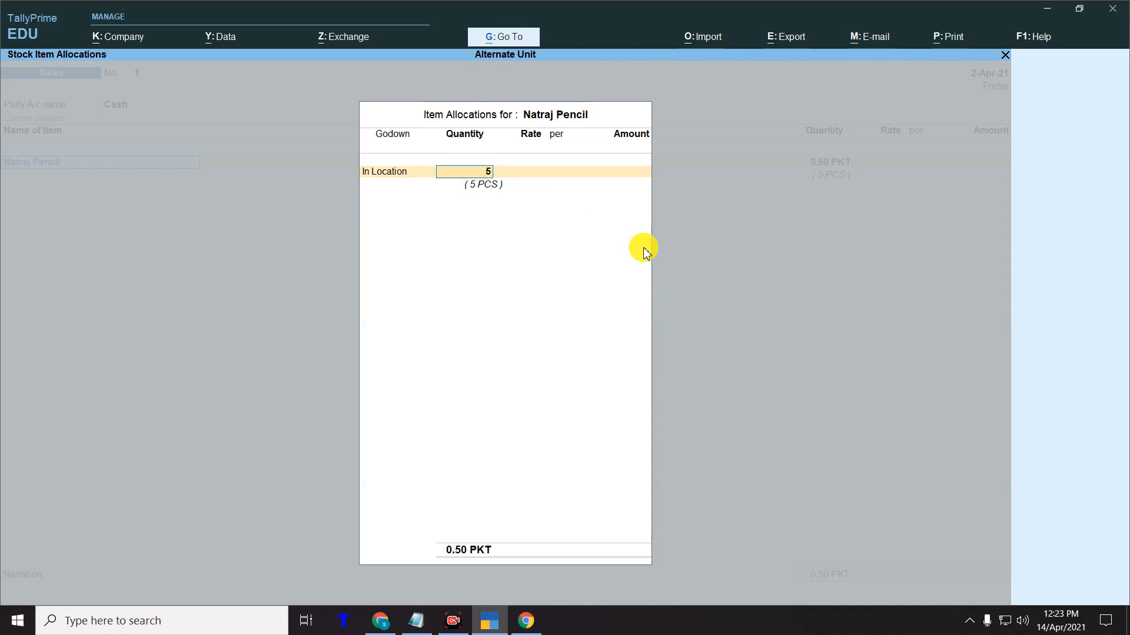
key("BackSpace")
key("BackSpace")
type("5")
key("Return")
key("BackSpace")
type("5 pcs")
key("Return")
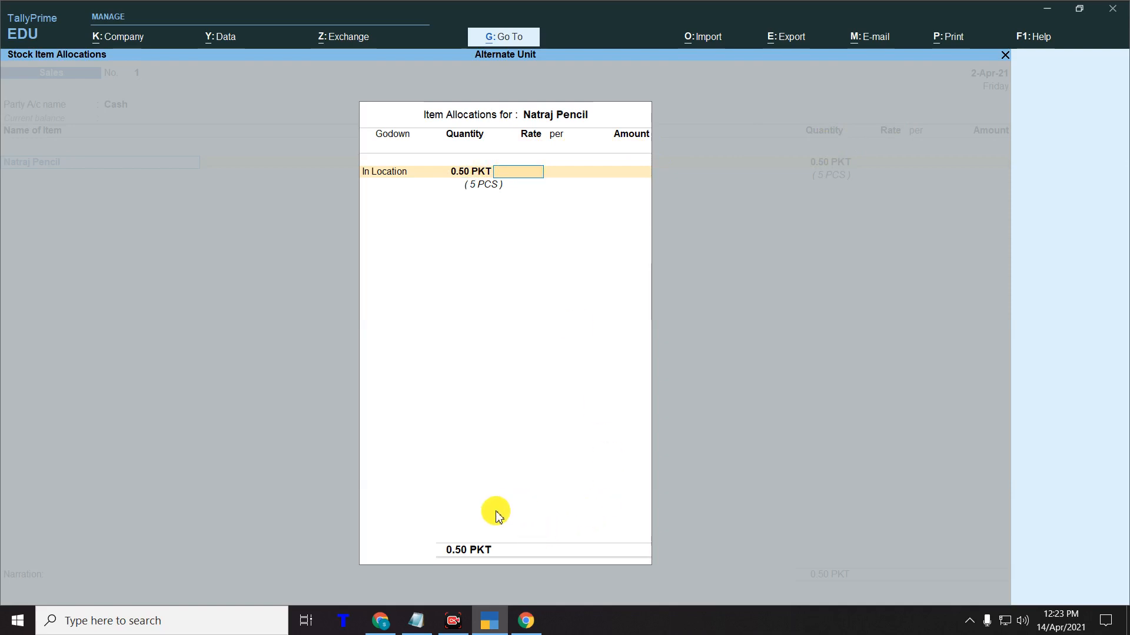
- Switch to the Notepad notes and examine the pcs-to-pkt conversion, the purchase rate, and the sales quantity with its per-piece cost
left_click(424, 628)
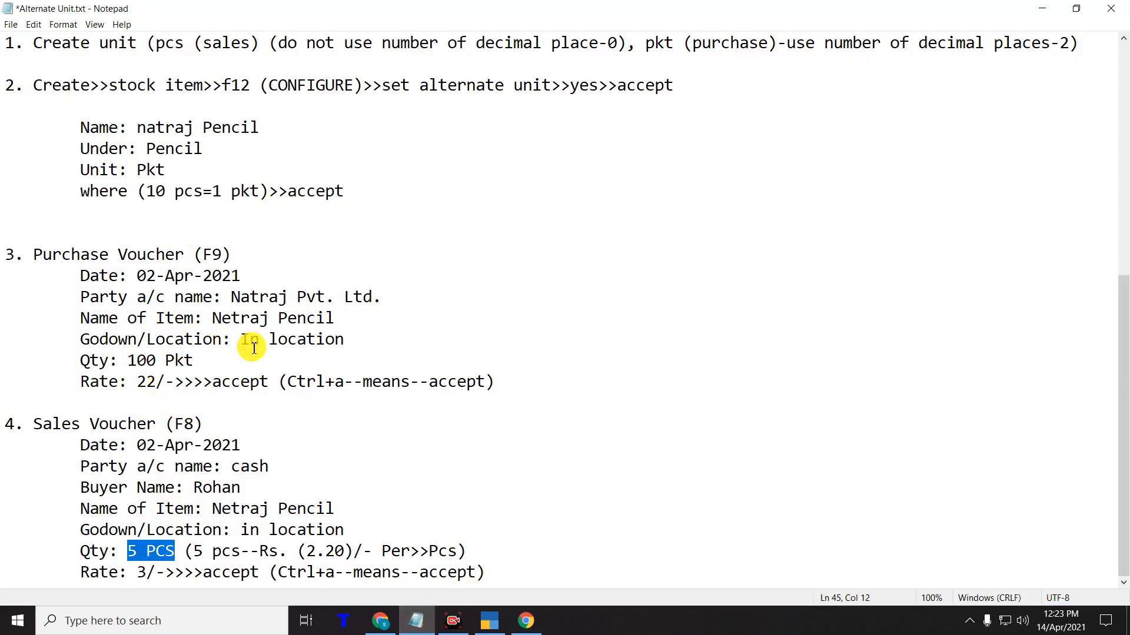
left_click_drag(70, 195, 427, 215)
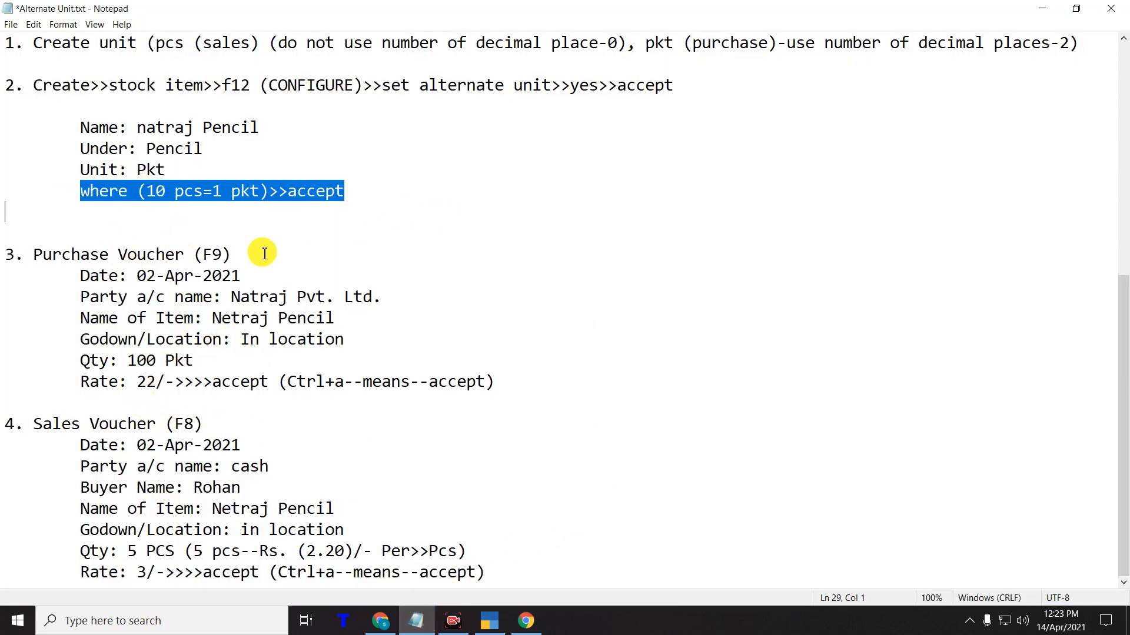
left_click(144, 214)
left_click_drag(146, 192, 263, 189)
left_click_drag(167, 192, 146, 191)
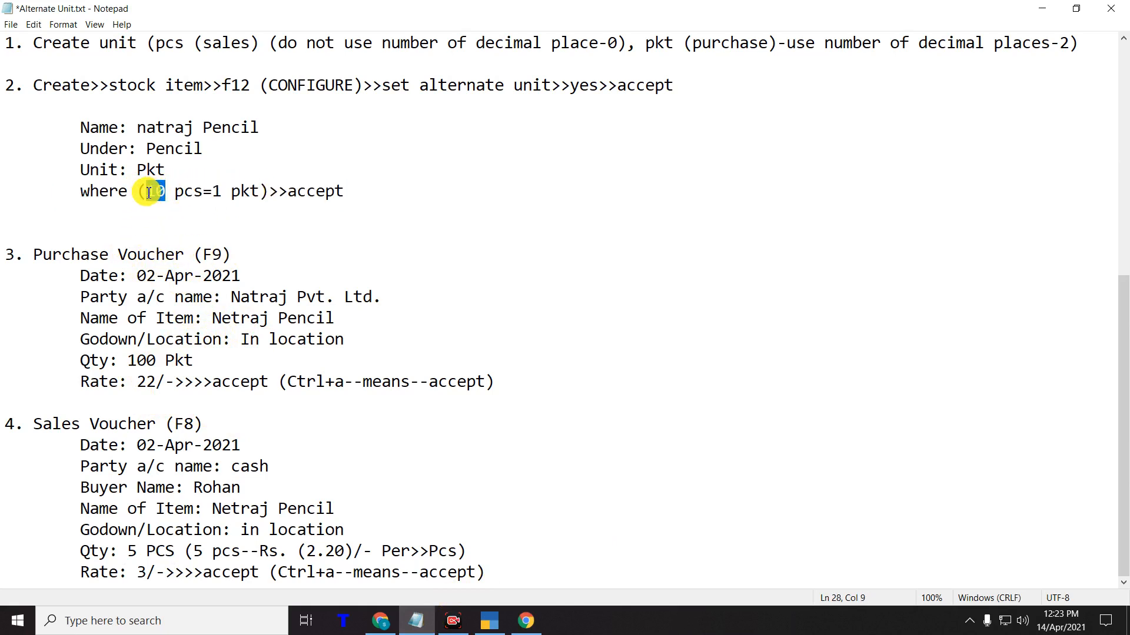
left_click_drag(136, 382, 156, 382)
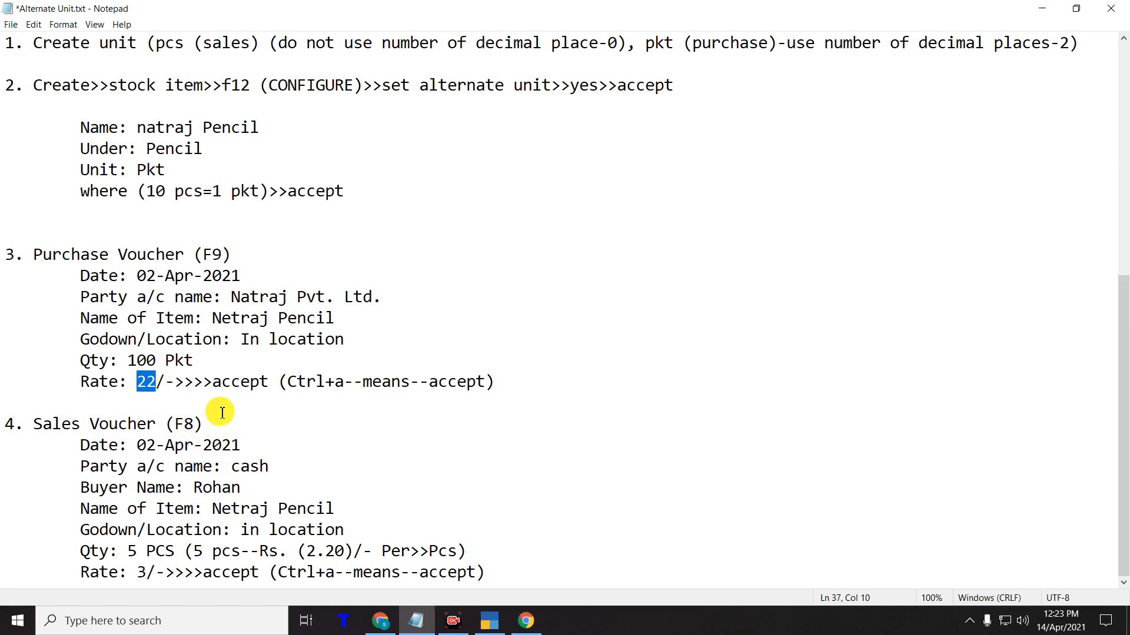
left_click(510, 386)
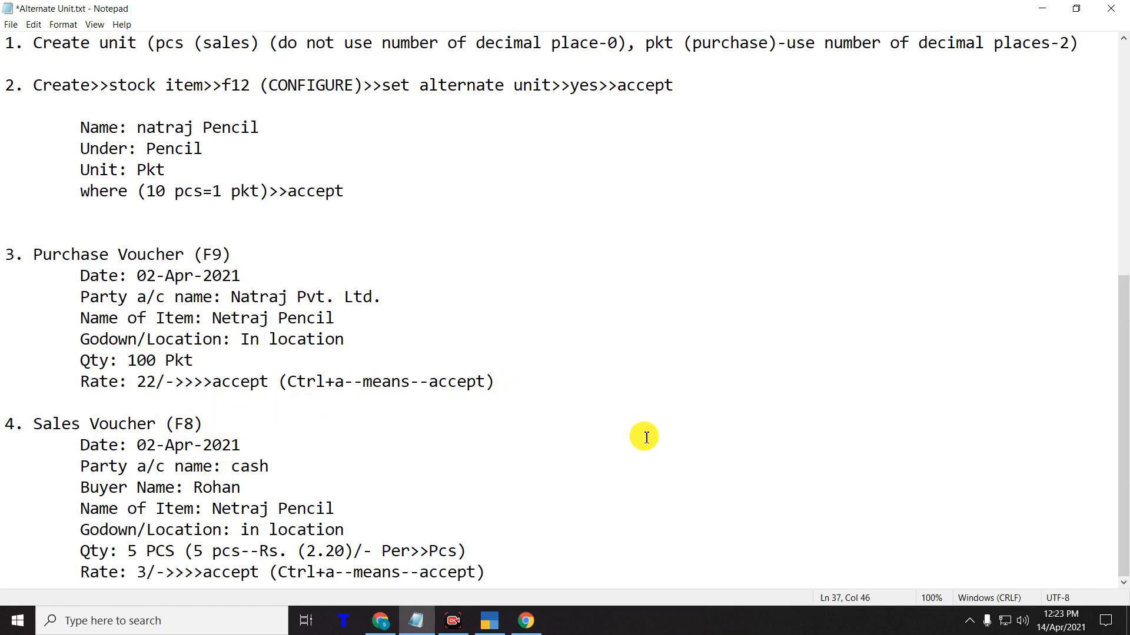
left_click_drag(127, 552, 175, 552)
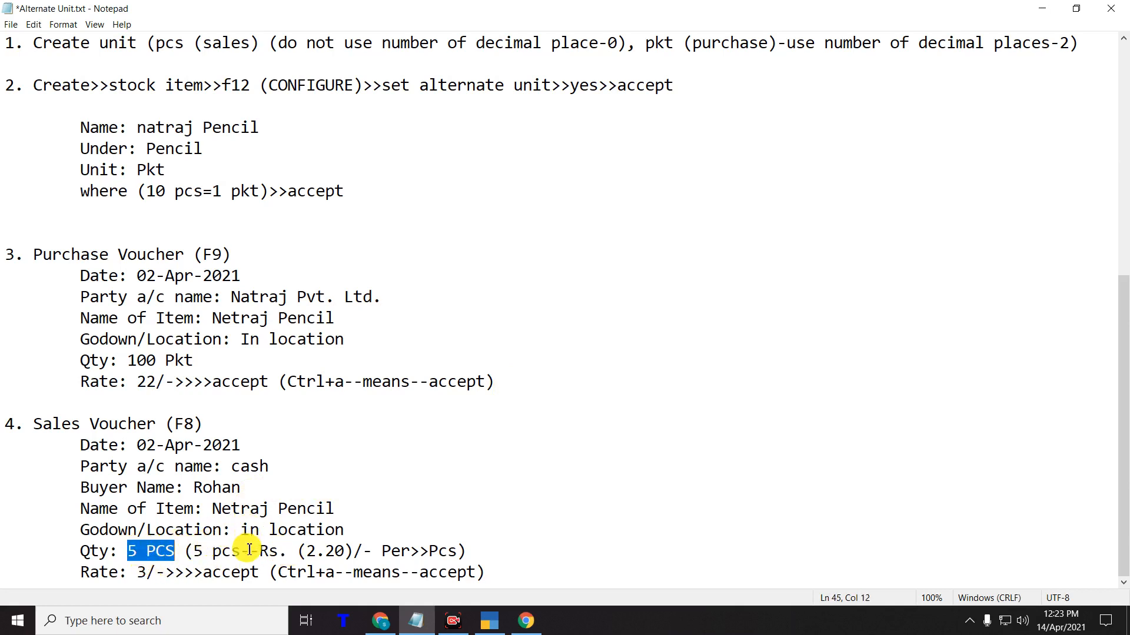
left_click_drag(304, 551, 347, 552)
- Append the note "(formula 22/10=2.20)" to the end of the sales voucher's Qty line
left_click(514, 552)
type("(")
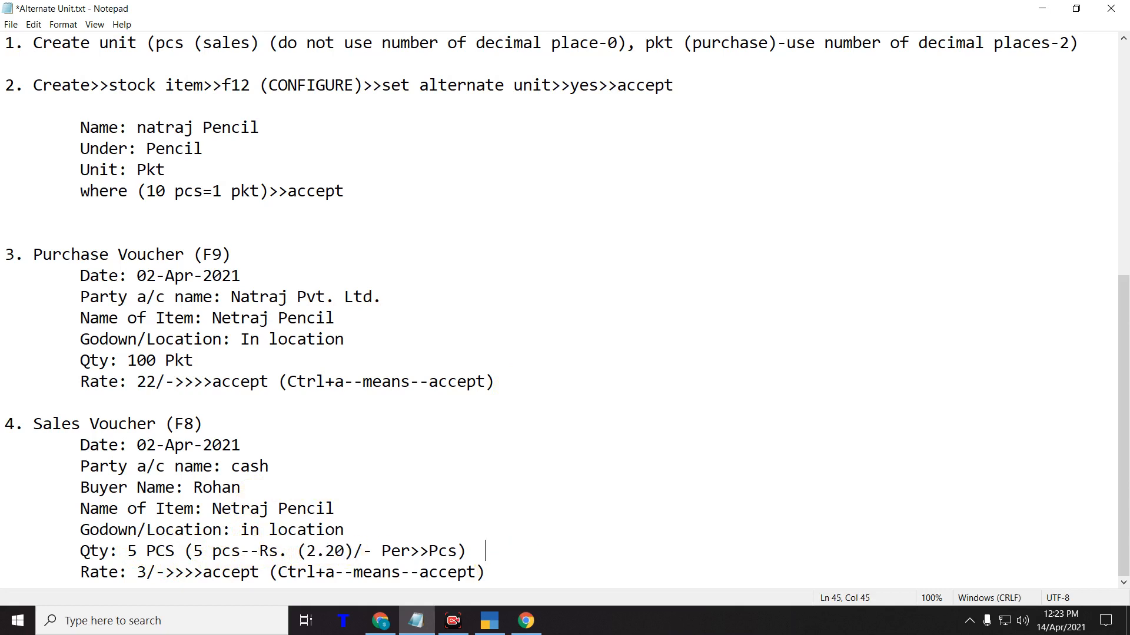
type("22")
type("/10=2.5")
key("BackSpace")
type("20)")
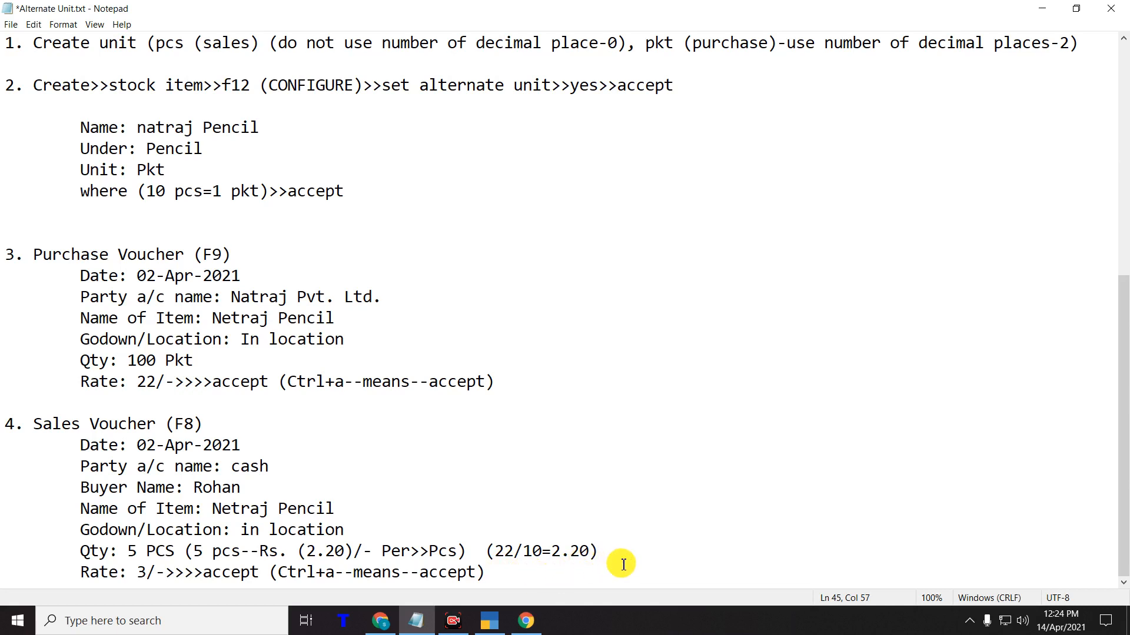
left_click_drag(54, 551, 606, 550)
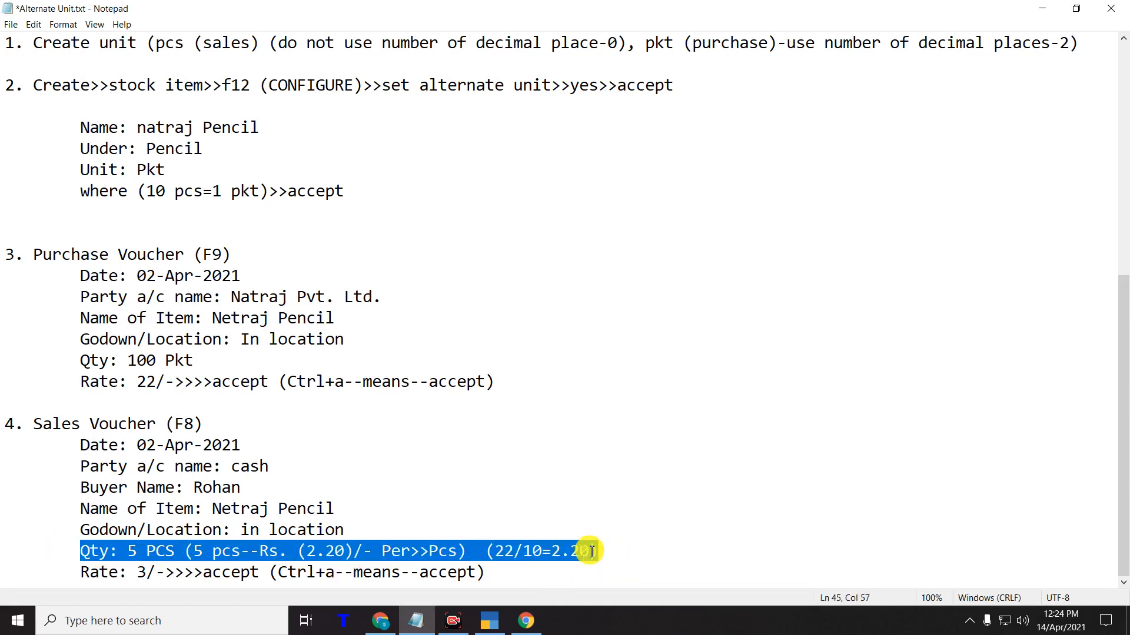
left_click(495, 551)
type("formula")
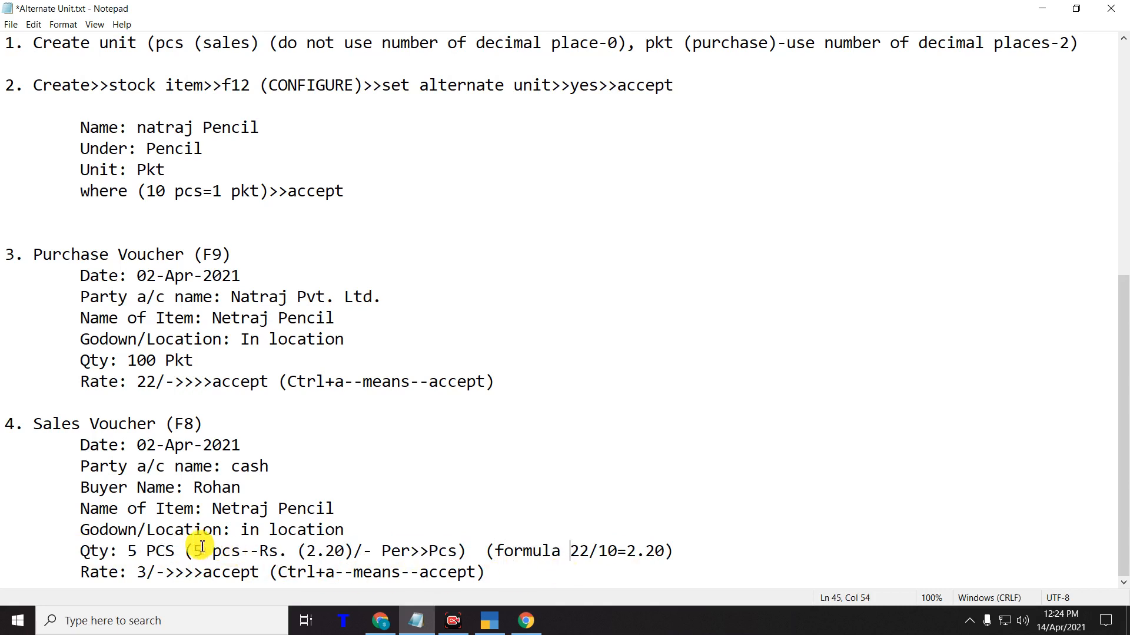
- Review the per-piece cost and the sales rate in the sales voucher notes
left_click_drag(194, 552, 292, 550)
double_click(141, 572)
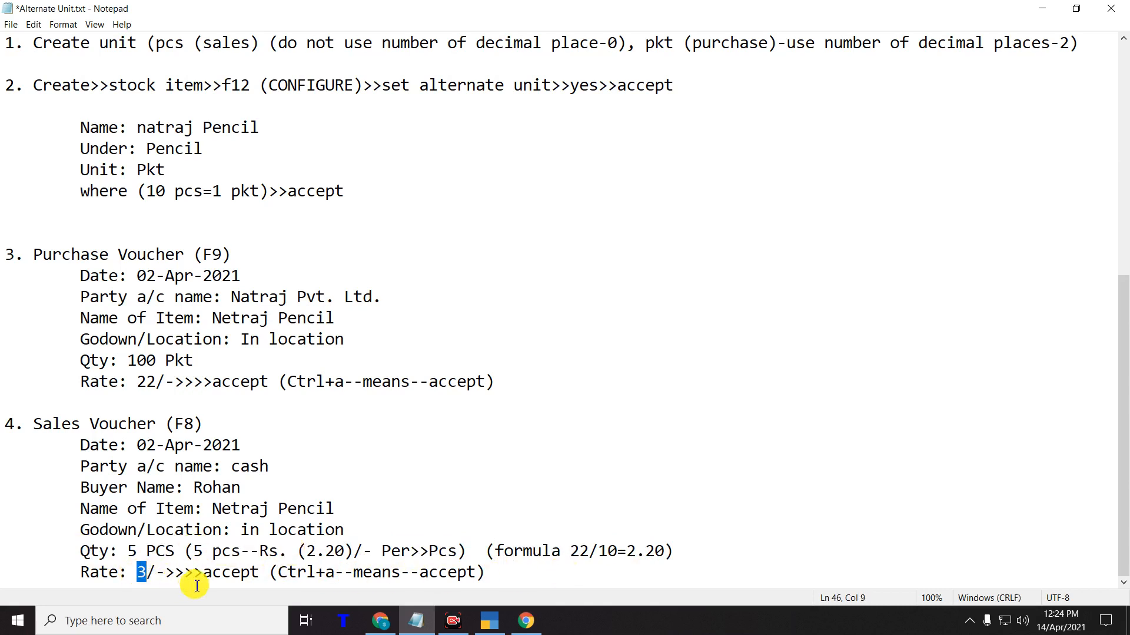
left_click(136, 575)
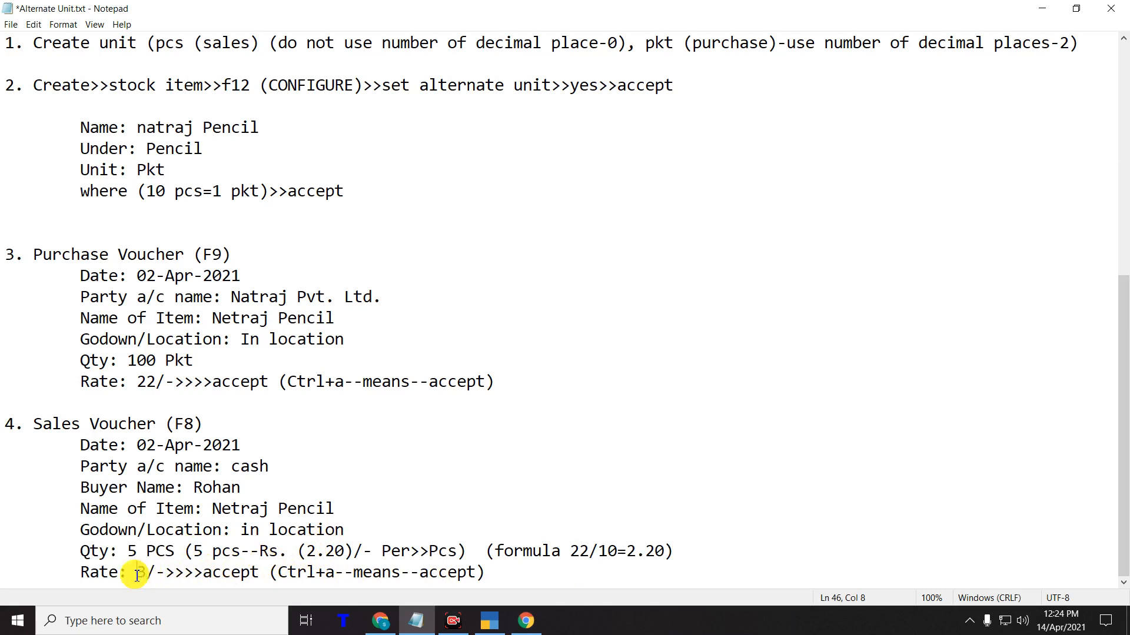
left_click_drag(136, 576, 156, 574)
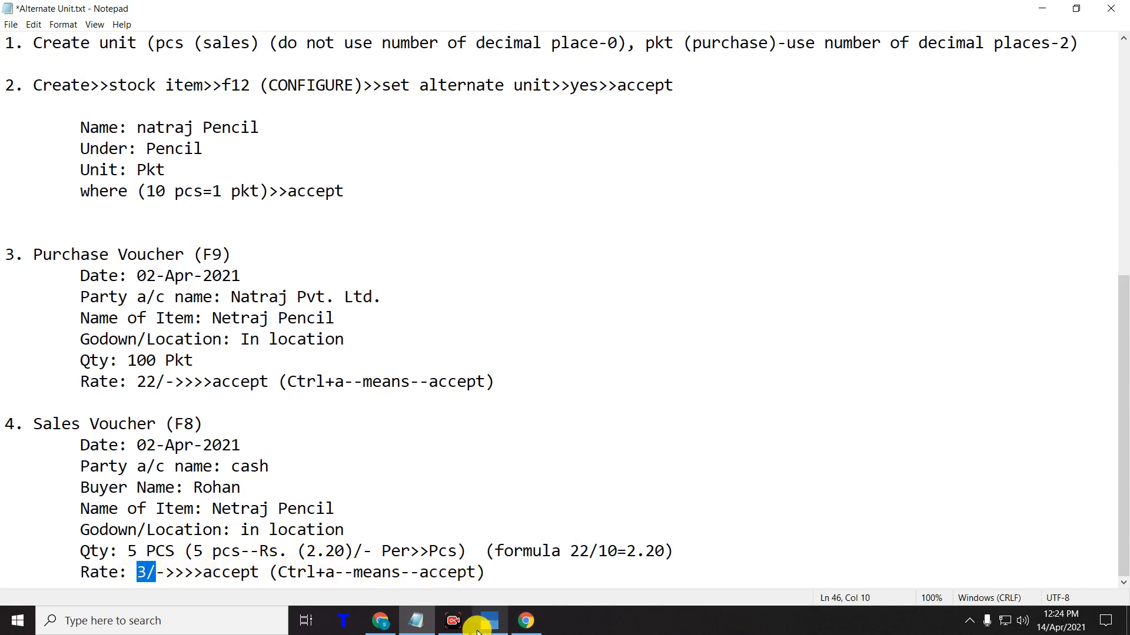
- Switch back to TallyPrime and allocate the Natraj Pencil sale at a rate of 3 per pcs
left_click(480, 621)
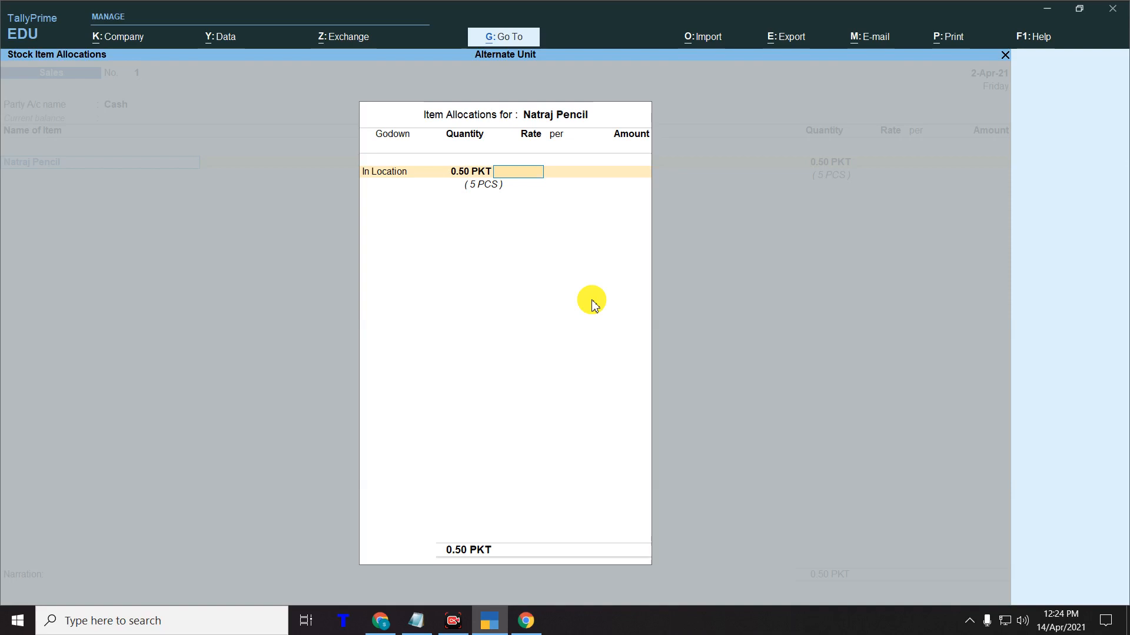
type("3")
key("Return")
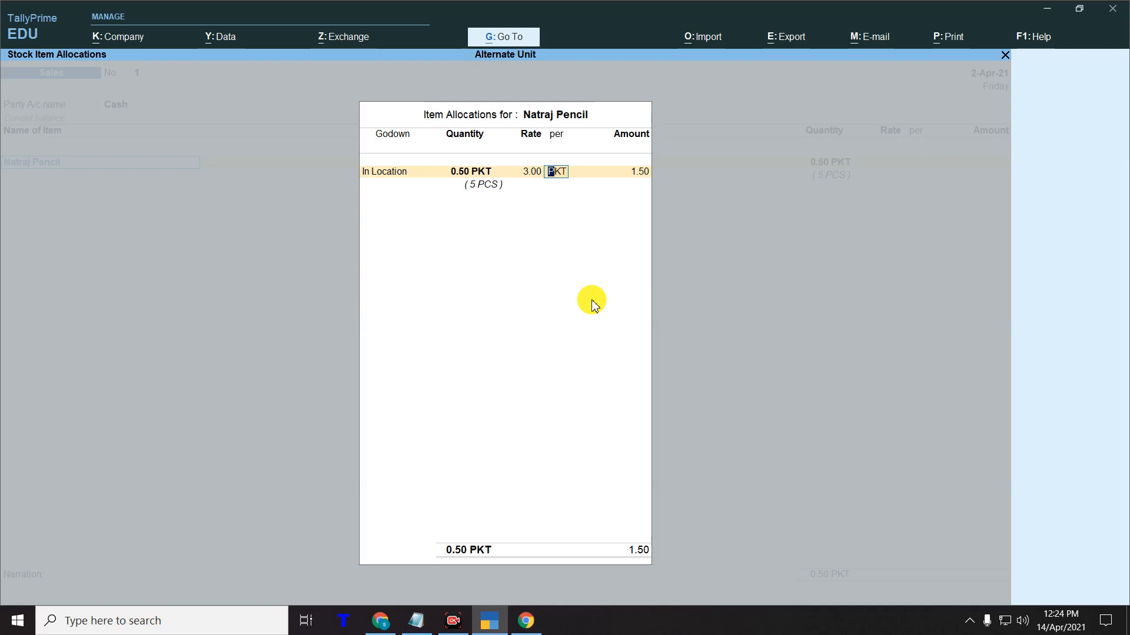
key("ctrl")
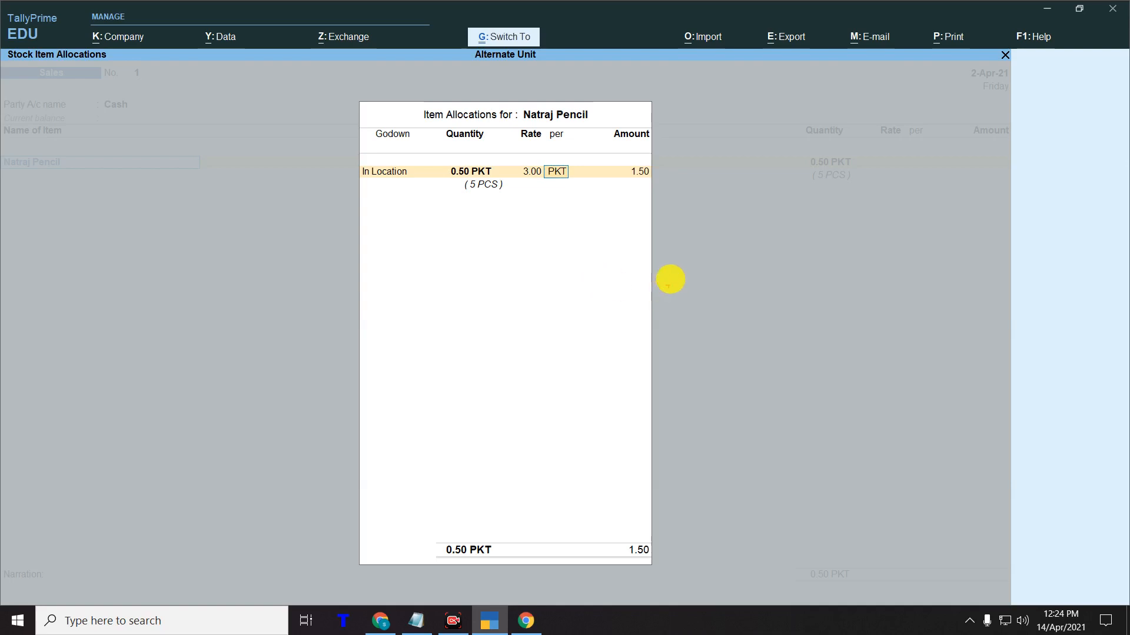
left_click_drag(614, 158, 668, 182)
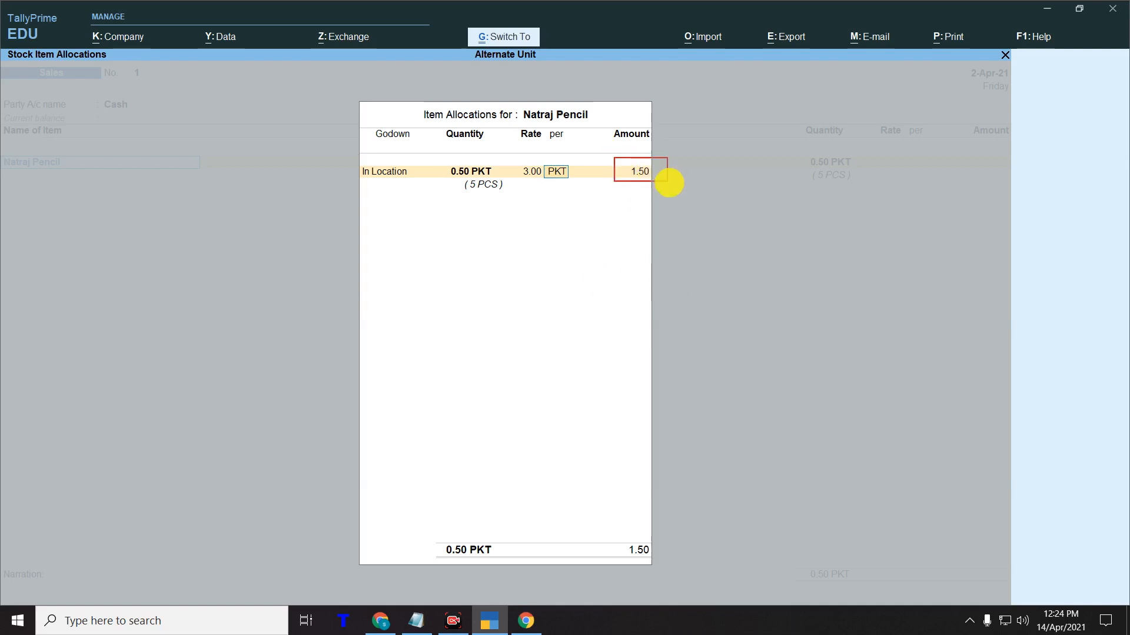
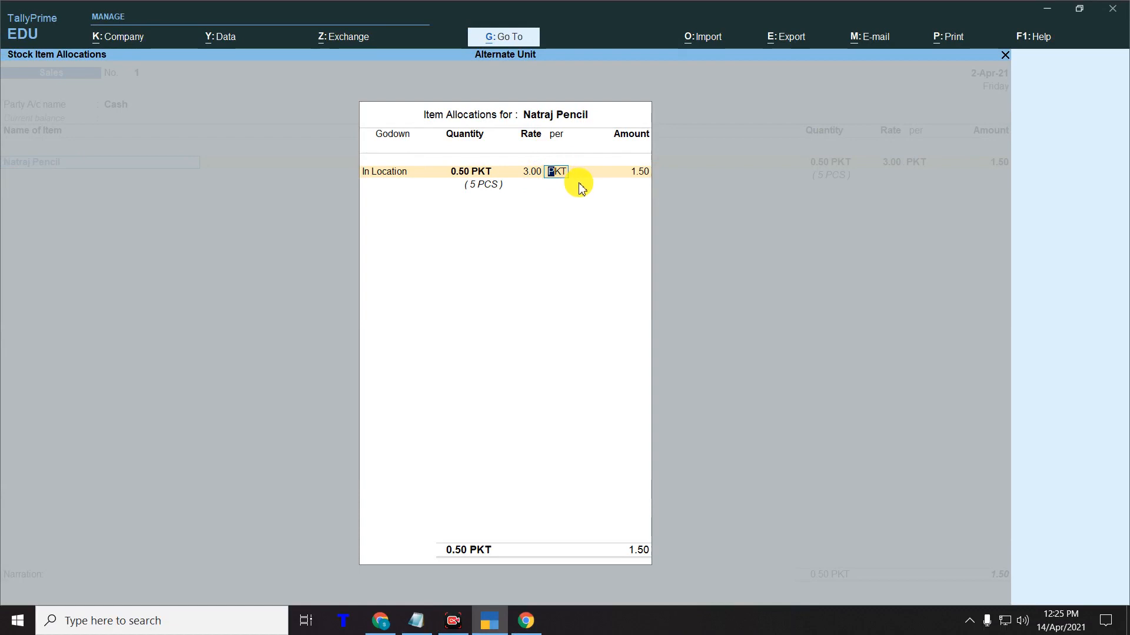
type("pcs")
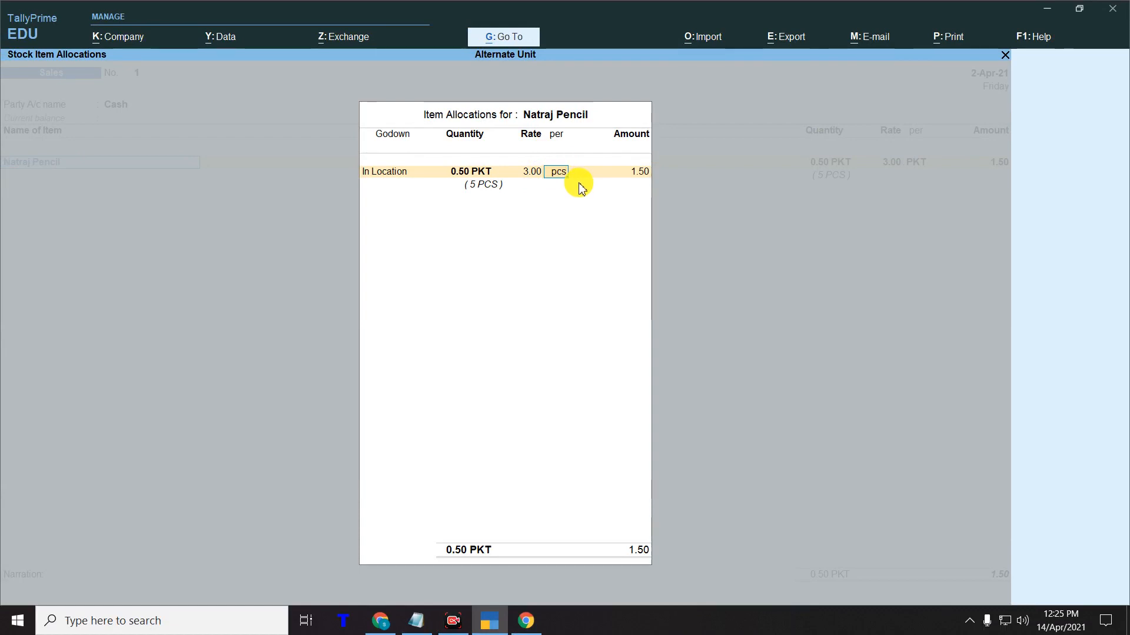
key("Return")
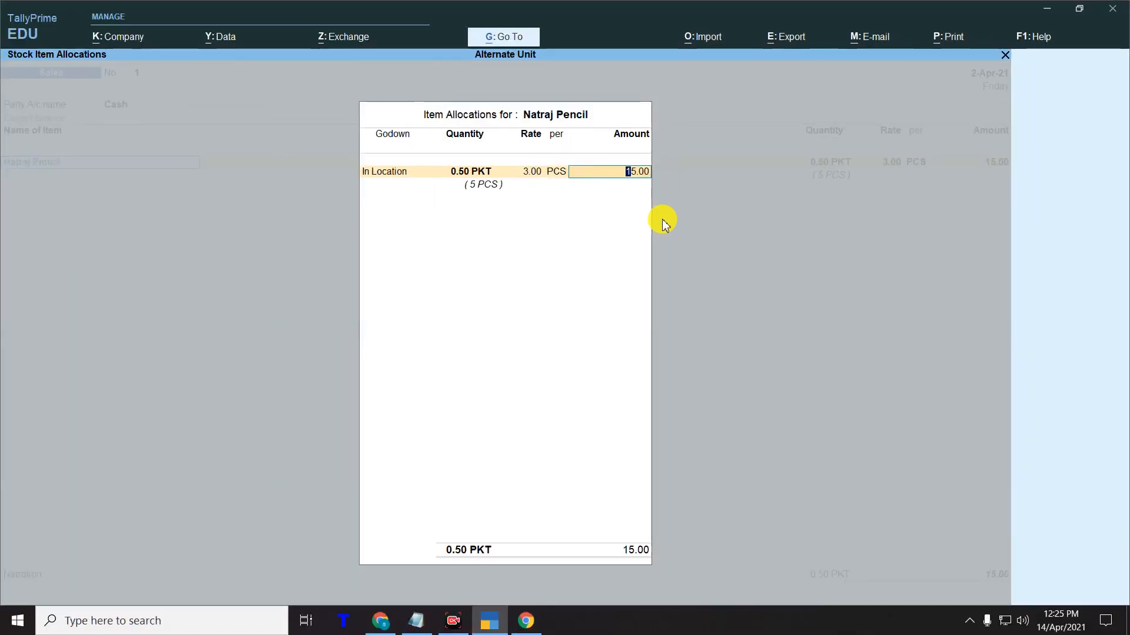
key("Return")
key("Return")
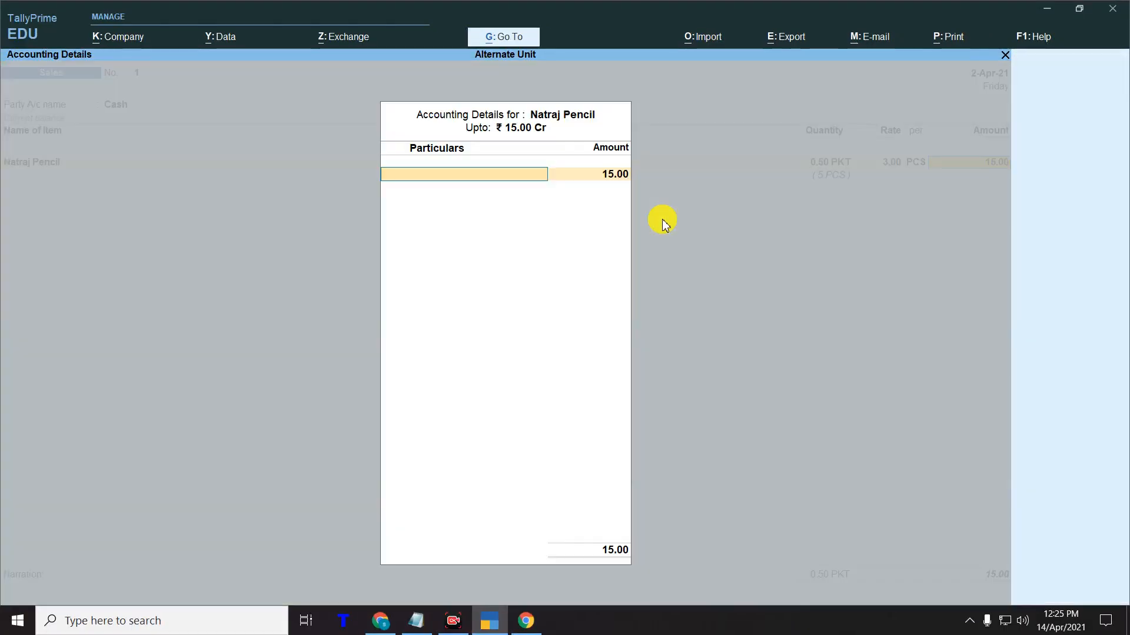
- Create a ledger named Sales under Sales Accounts and use it for the item's accounting details
key("alt+c")
type("Sales")
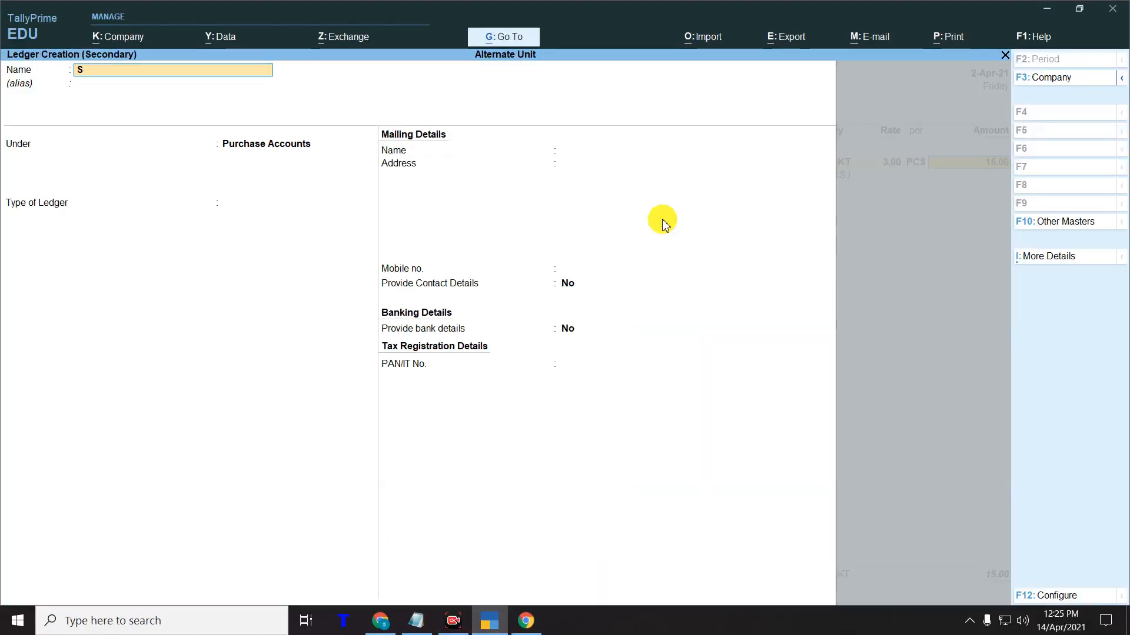
key("Return")
key("Return")
type("sales")
key("Return")
key("Return")
key("Return")
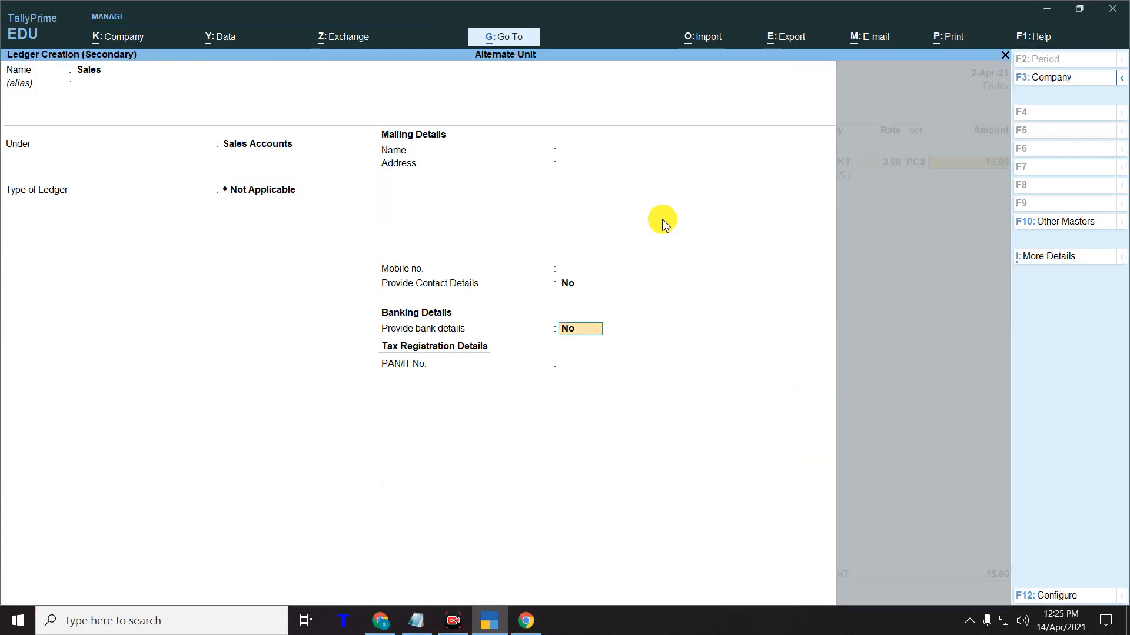
key("Return")
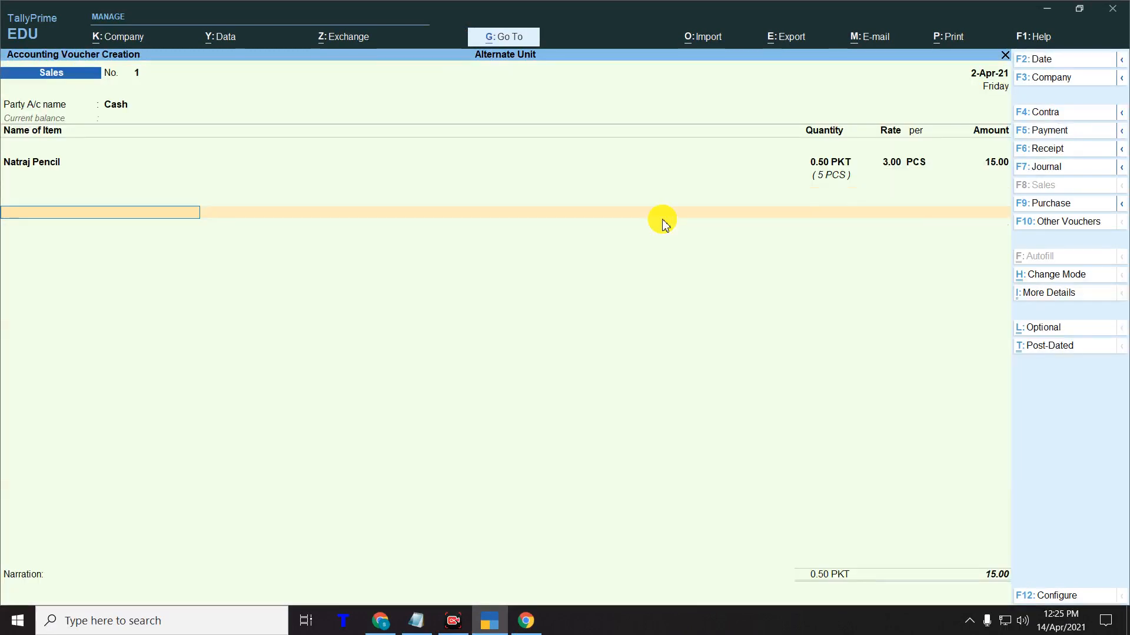
- End the item list, enter the narration "Being goods sold on cash.", and save the sales voucher
key("Return")
type("B")
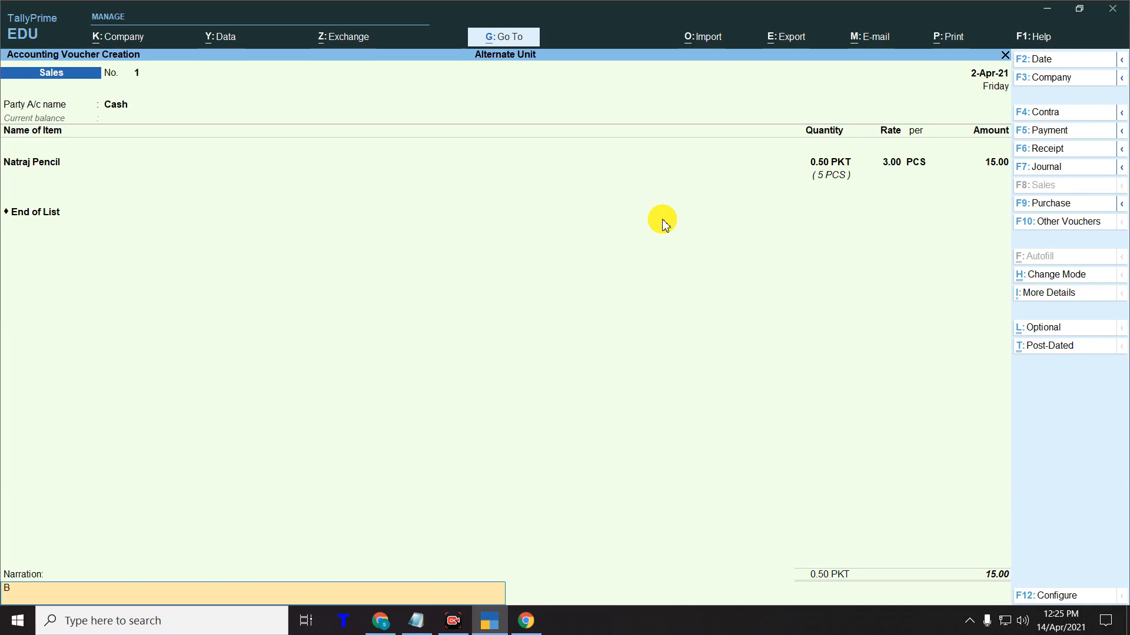
type("eing goods sold on cash")
key("Return")
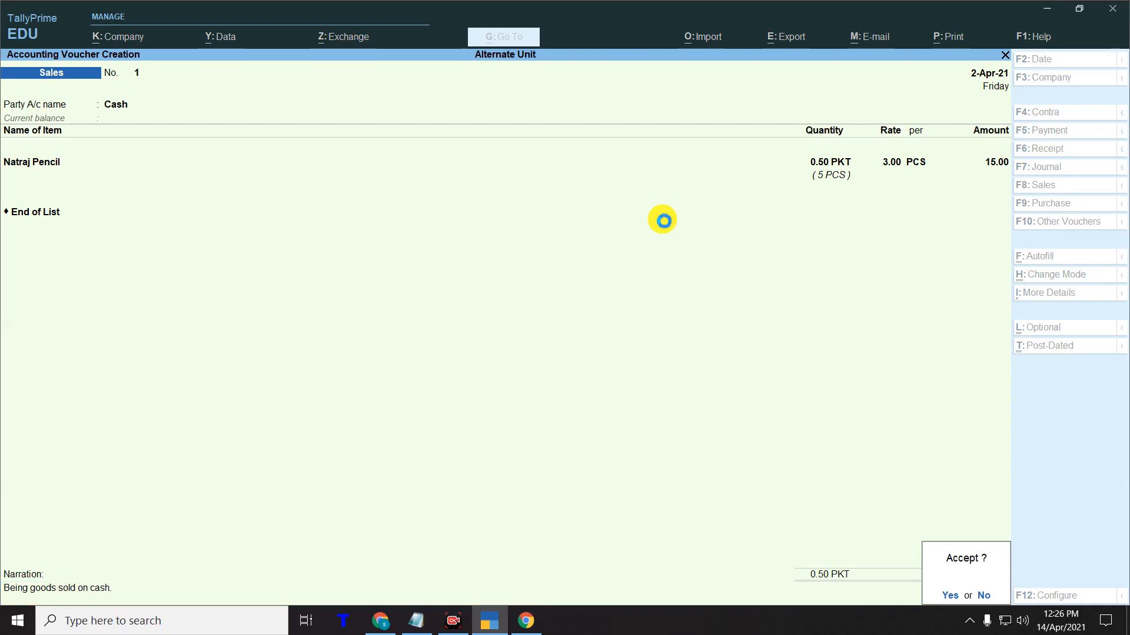
key("Return")
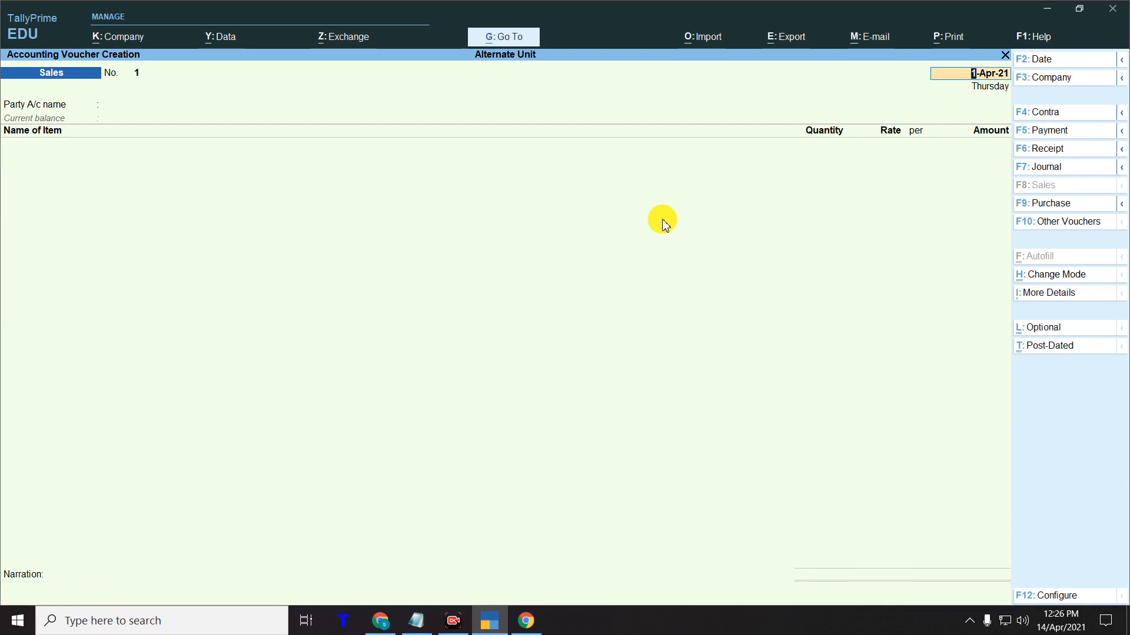
- Leave voucher entry and open the Stock Summary report
key("BackSpace")
key("Escape")
key("Return")
key("Down")
key("Down")
key("Down")
key("Down")
key("Down")
key("Return")
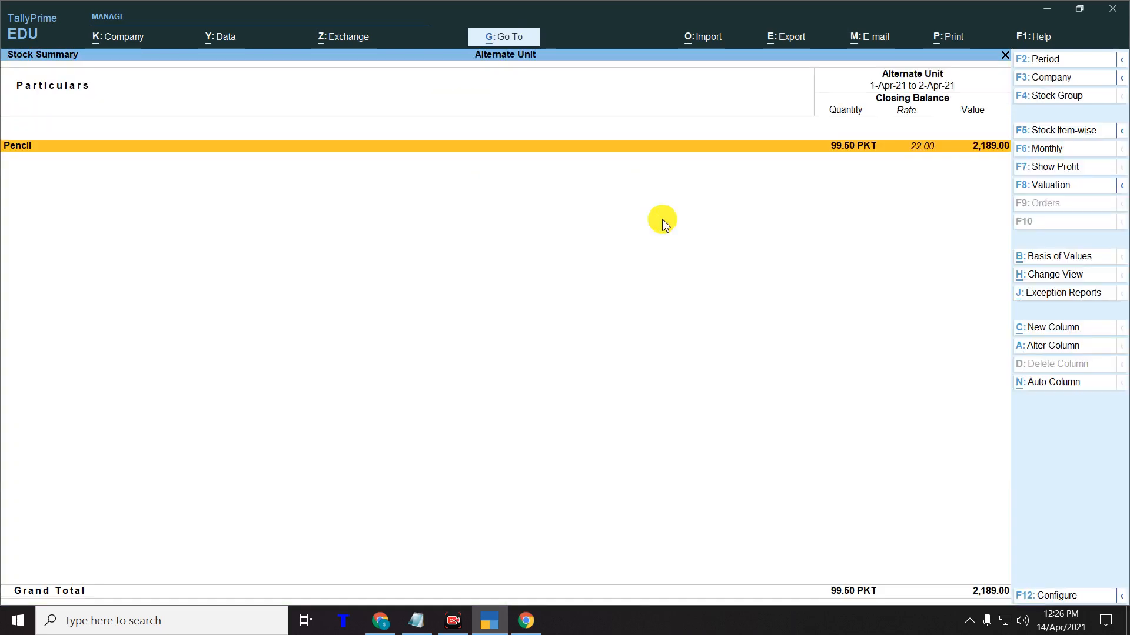
- Show the Stock Summary in detailed format and examine Natraj Pencil's closing quantity
key("alt+F5")
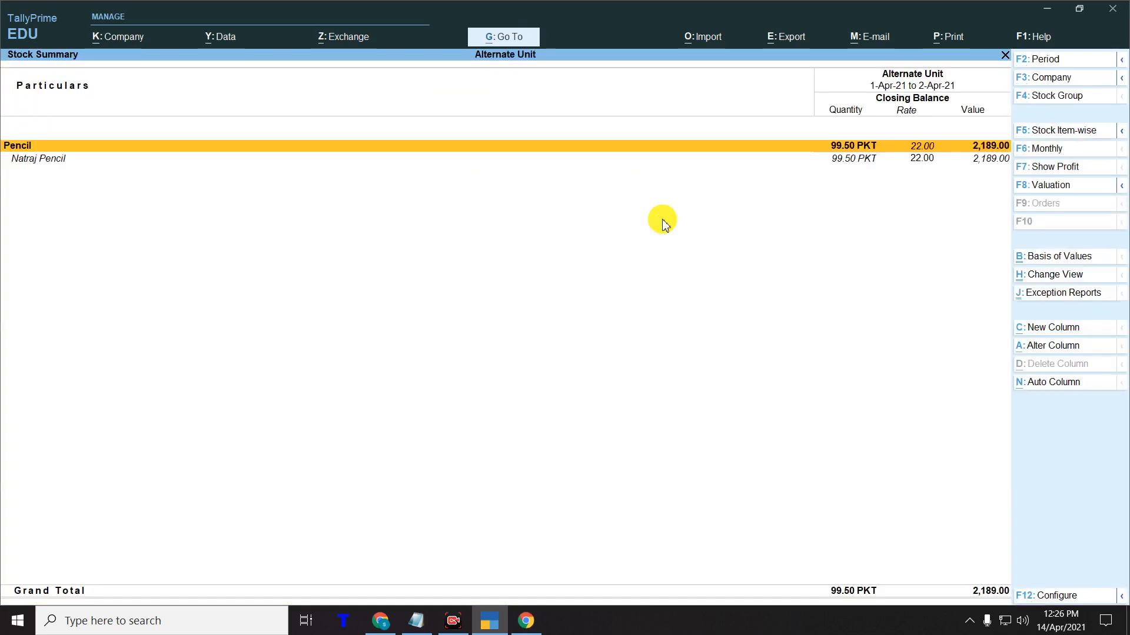
key("Down")
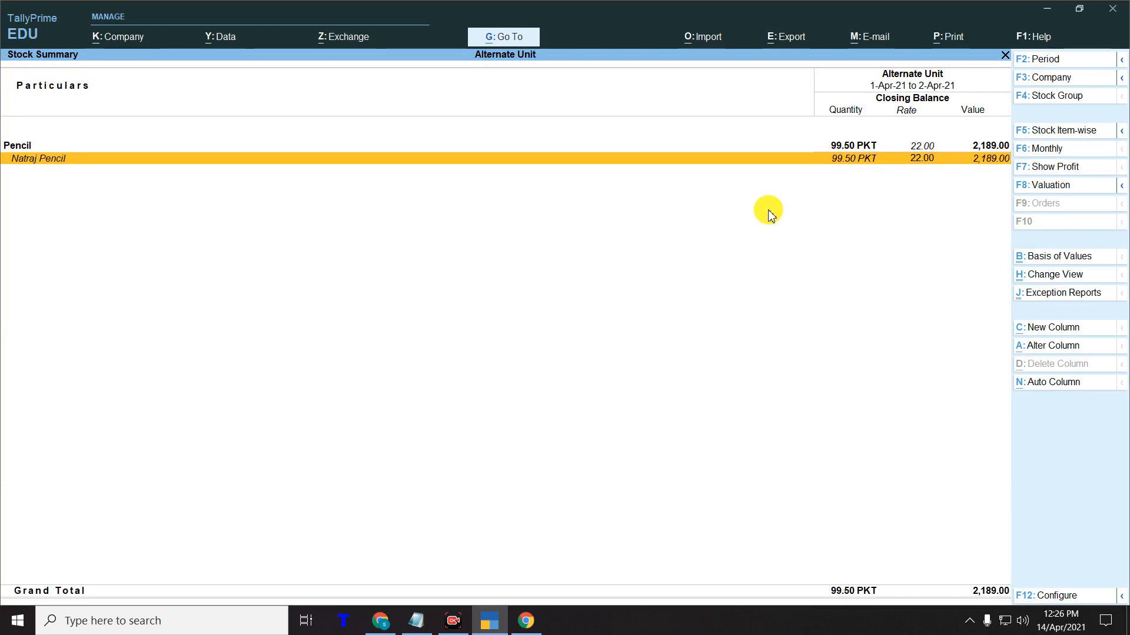
key("ctrl")
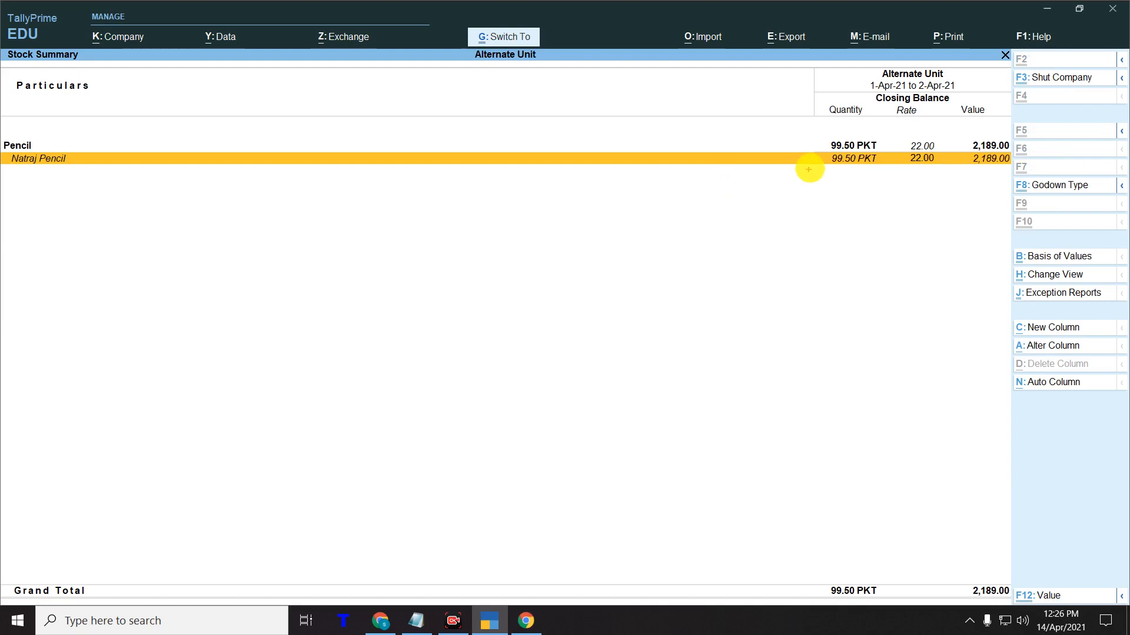
left_click_drag(822, 150, 882, 168)
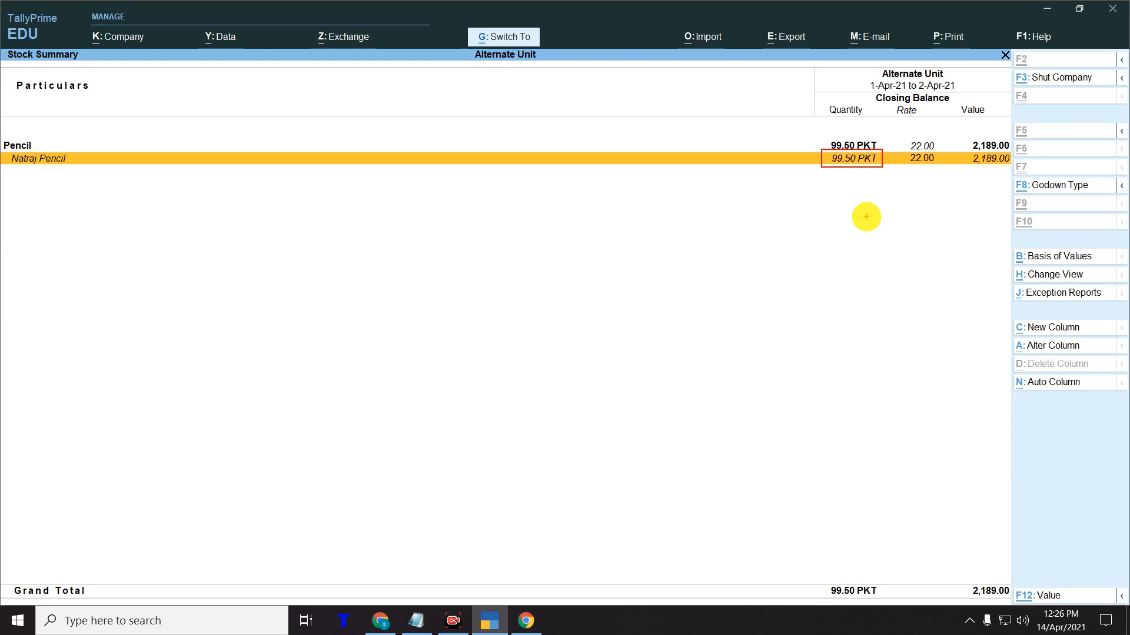
key("Escape")
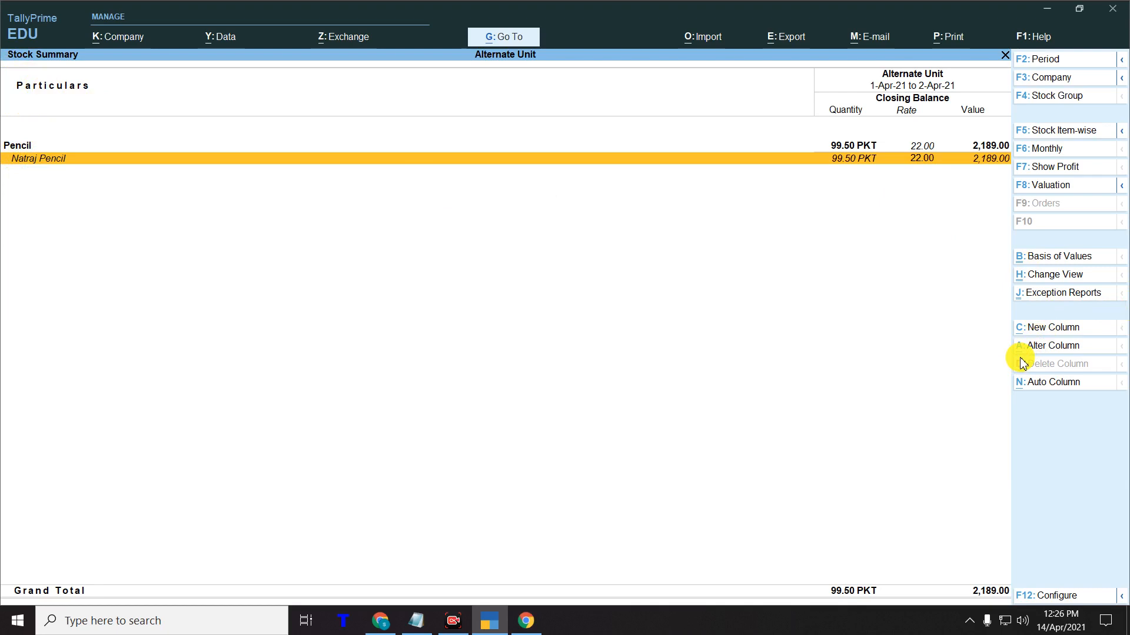
- Configure the Stock Summary with Show Goods Inwards and Show Goods Outwards set to Yes
left_click(1052, 602)
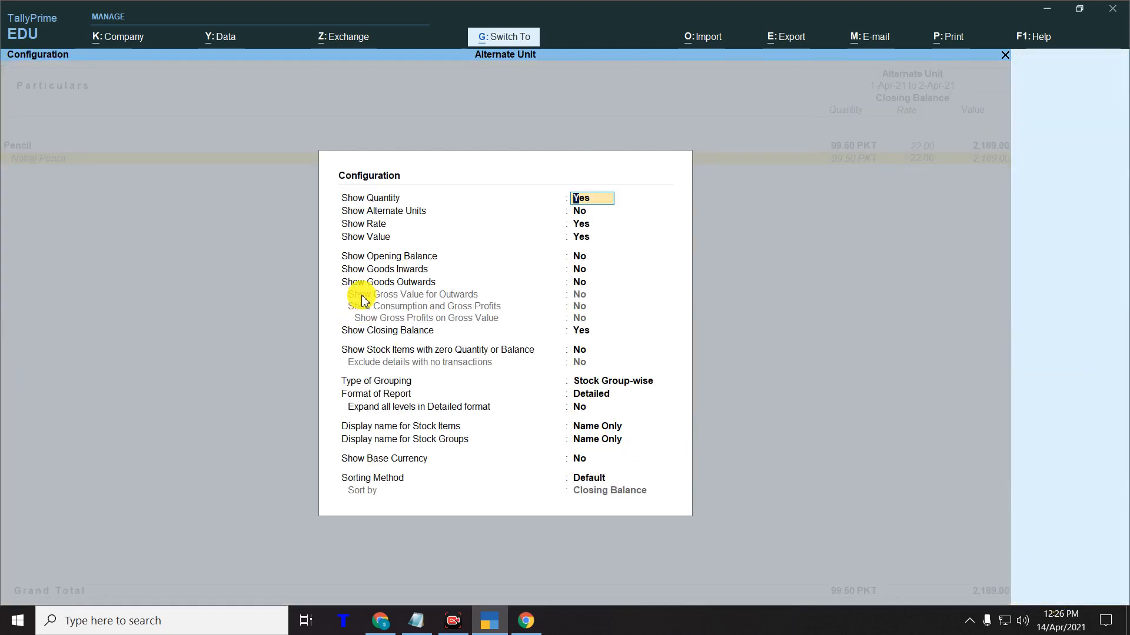
mouse_move(338, 263)
left_mouse_down()
mouse_move(455, 287)
mouse_move(595, 289)
left_mouse_up()
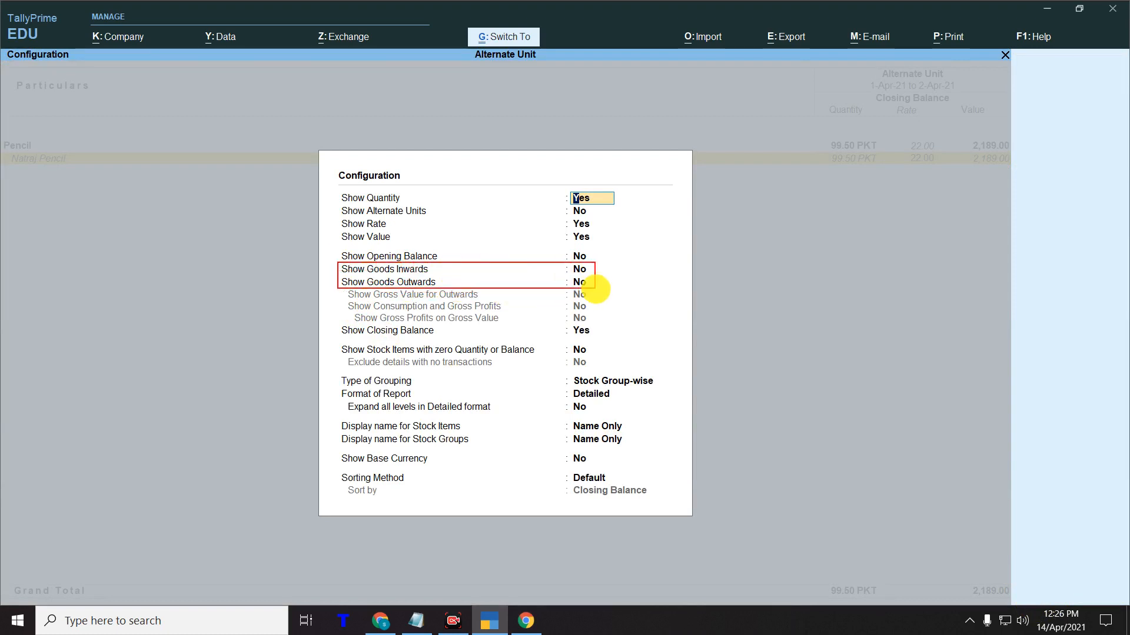
key("Down")
key("Down")
key("Down")
key("Down")
key("Down")
type("yes")
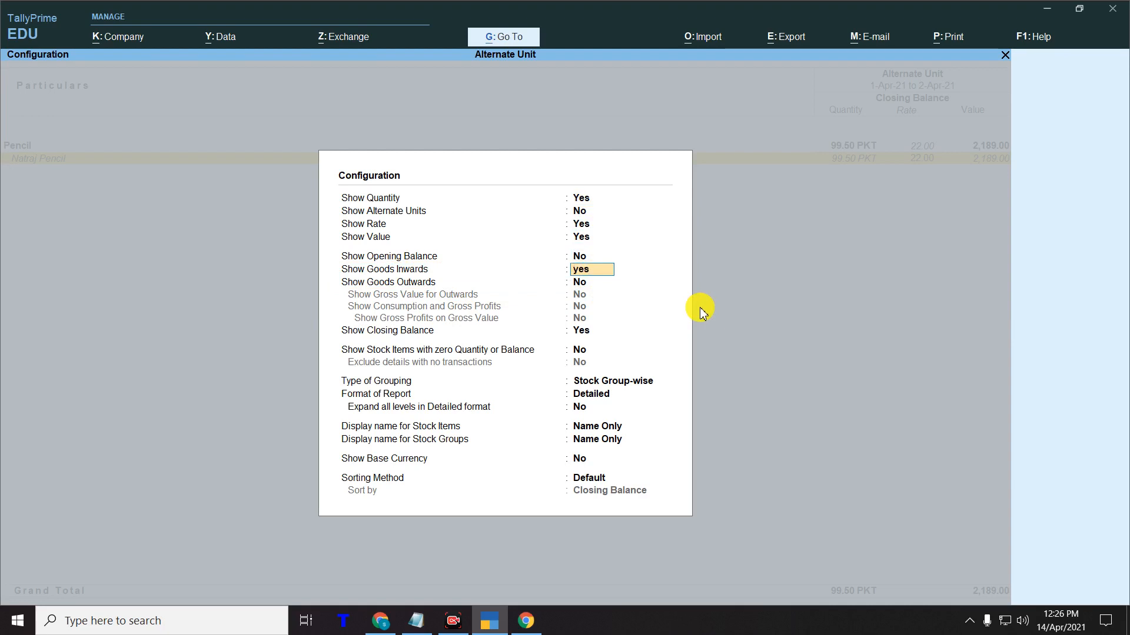
key("Return")
type("ye")
key("Return")
key("Return")
key("Return")
key("Return")
key("Return")
key("Return")
key("Return")
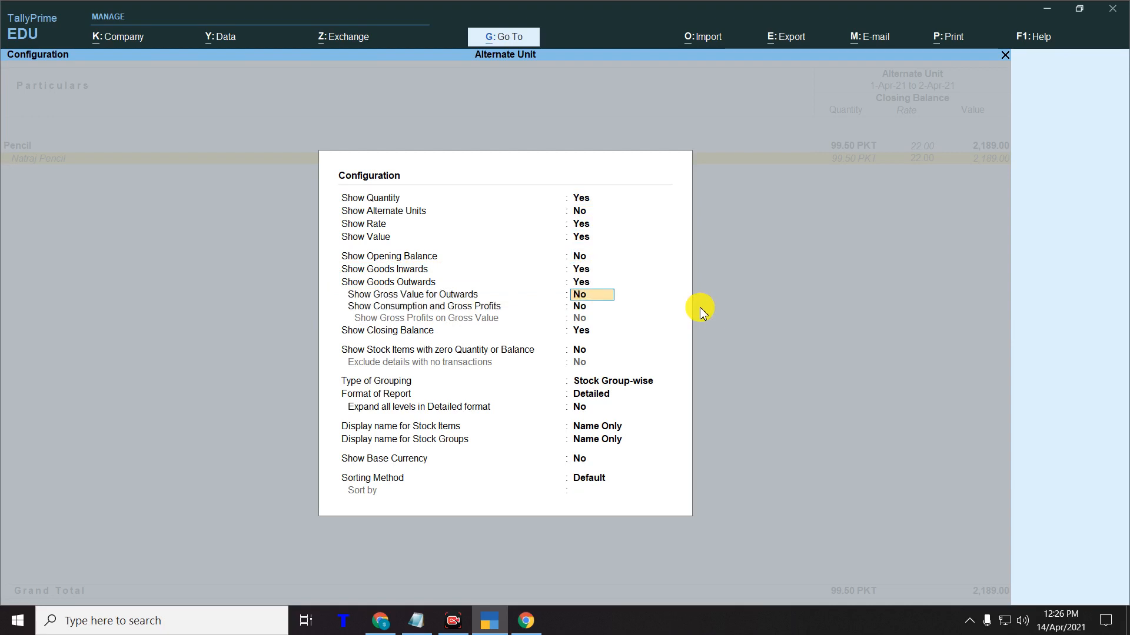
key("Return")
key("Return")
key("Return")
key("Return")
key("Return")
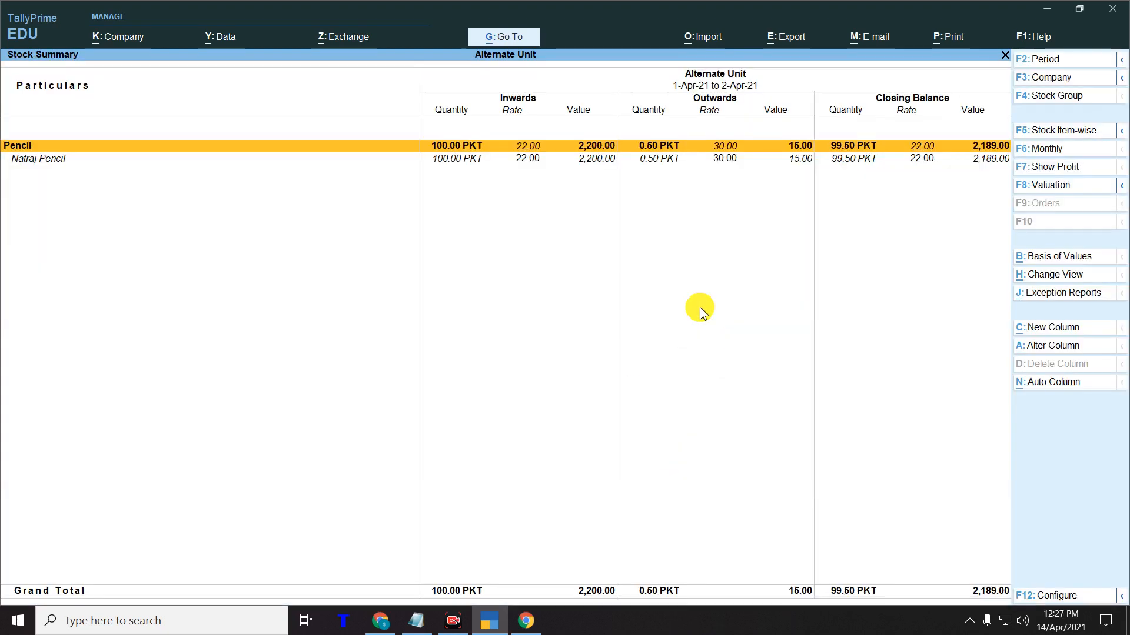
- Examine the inwards, outwards, and closing balance columns for the Pencil group and Natraj Pencil
key("ctrl")
left_click_drag(566, 147, 616, 183)
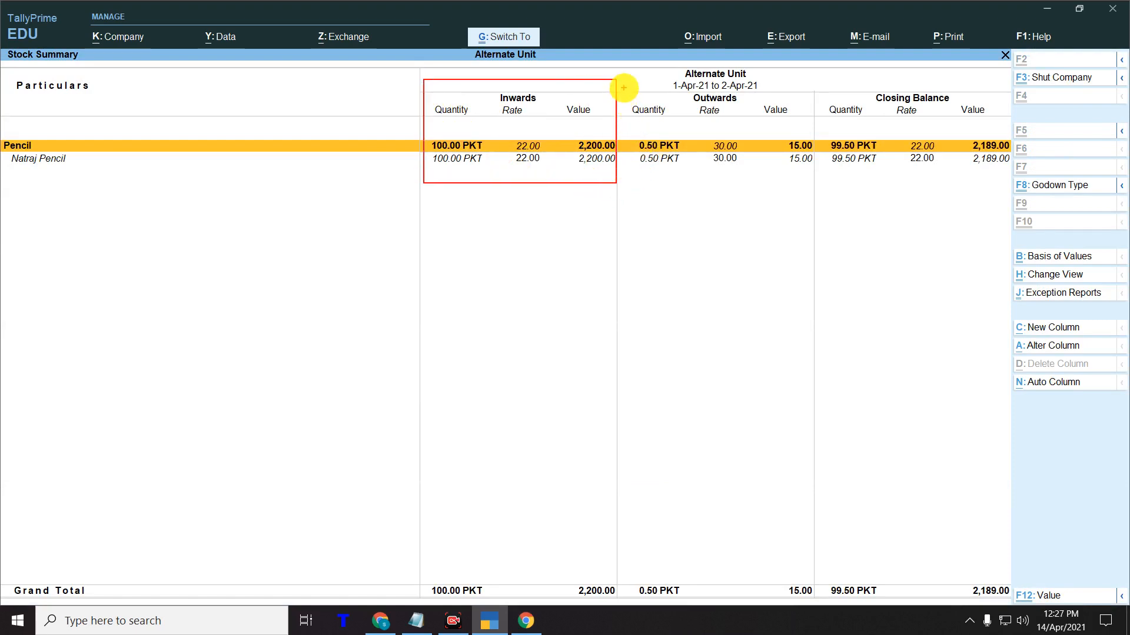
mouse_move(622, 88)
left_mouse_down()
mouse_move(772, 190)
mouse_move(815, 190)
left_mouse_up()
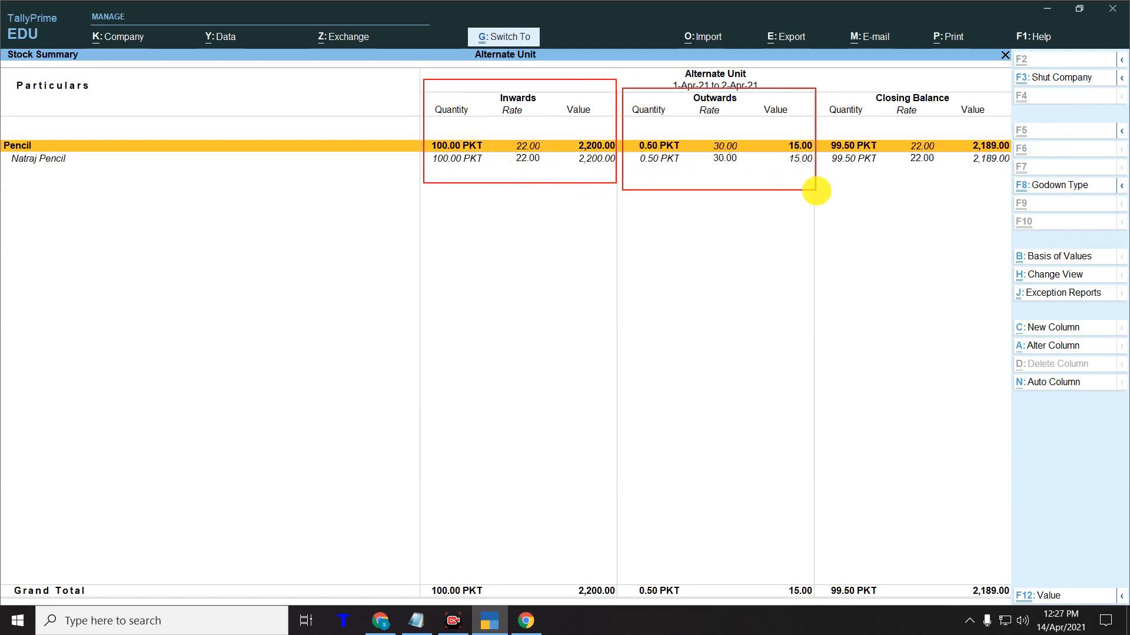
mouse_move(821, 91)
left_mouse_down()
mouse_move(921, 200)
mouse_move(1013, 178)
left_mouse_up()
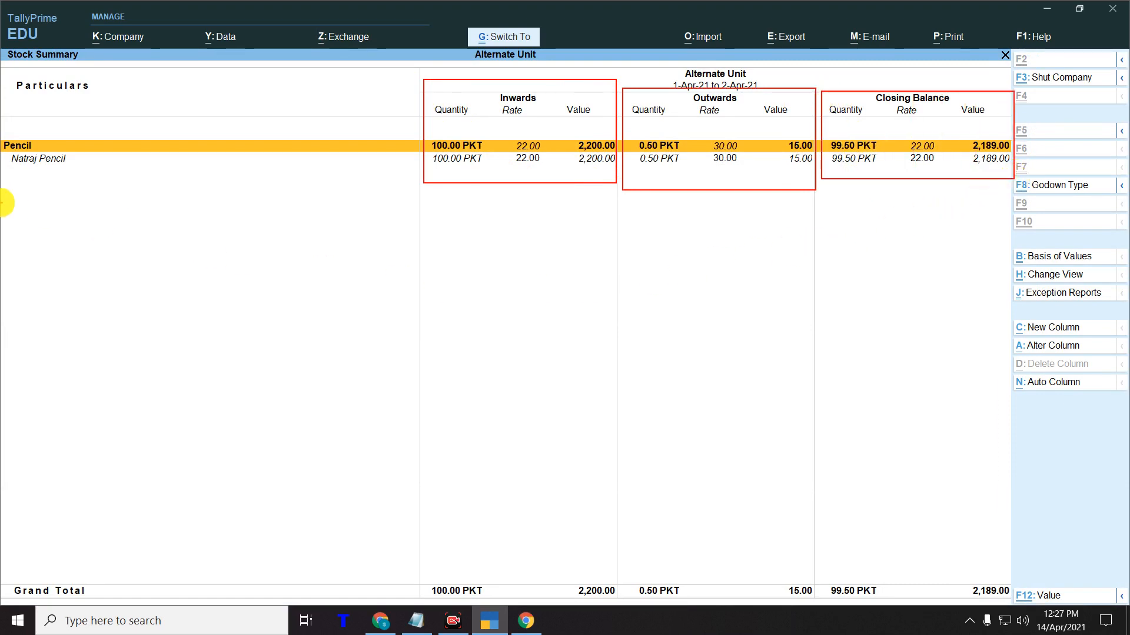
mouse_move(2, 134)
left_mouse_down()
mouse_move(83, 175)
mouse_move(109, 173)
left_mouse_up()
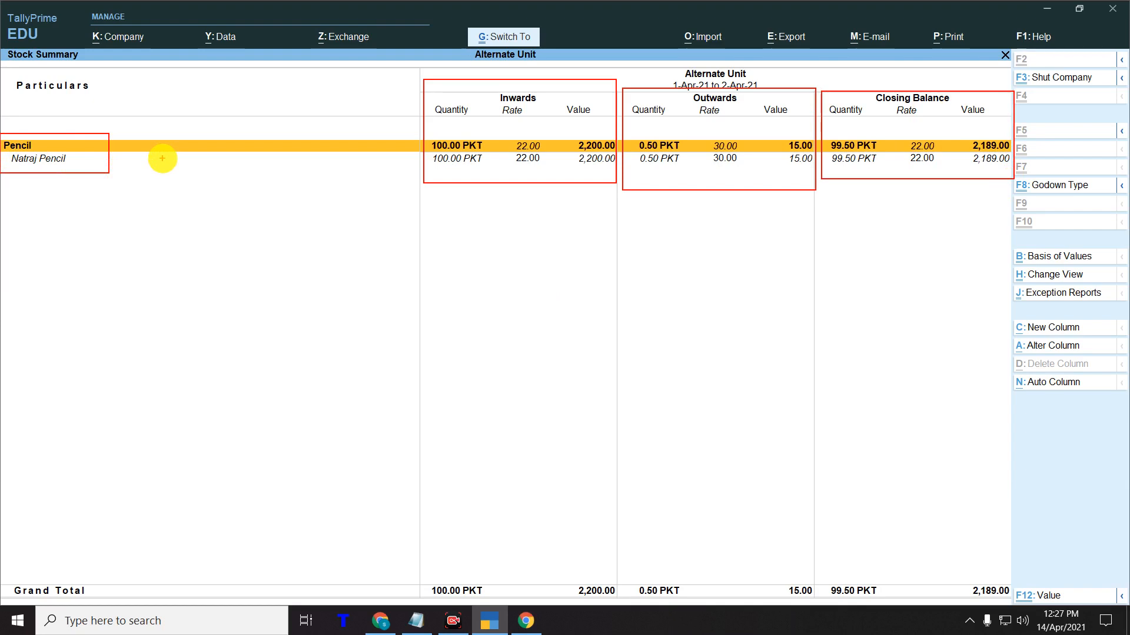
- Close the Stock Summary and open the Display More Reports list
key("Escape")
key("Down")
key("Down")
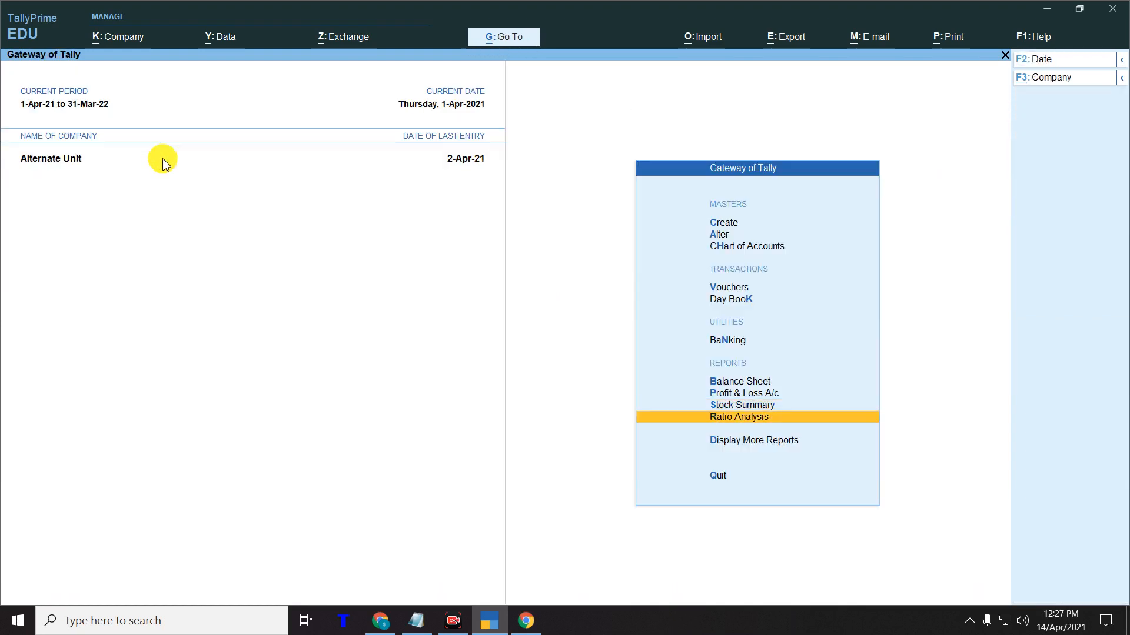
key("Return")
- Open the Stock Query report for Natraj Pencil from the Statements of Inventory
key("Down")
key("Down")
key("Down")
key("Down")
key("Down")
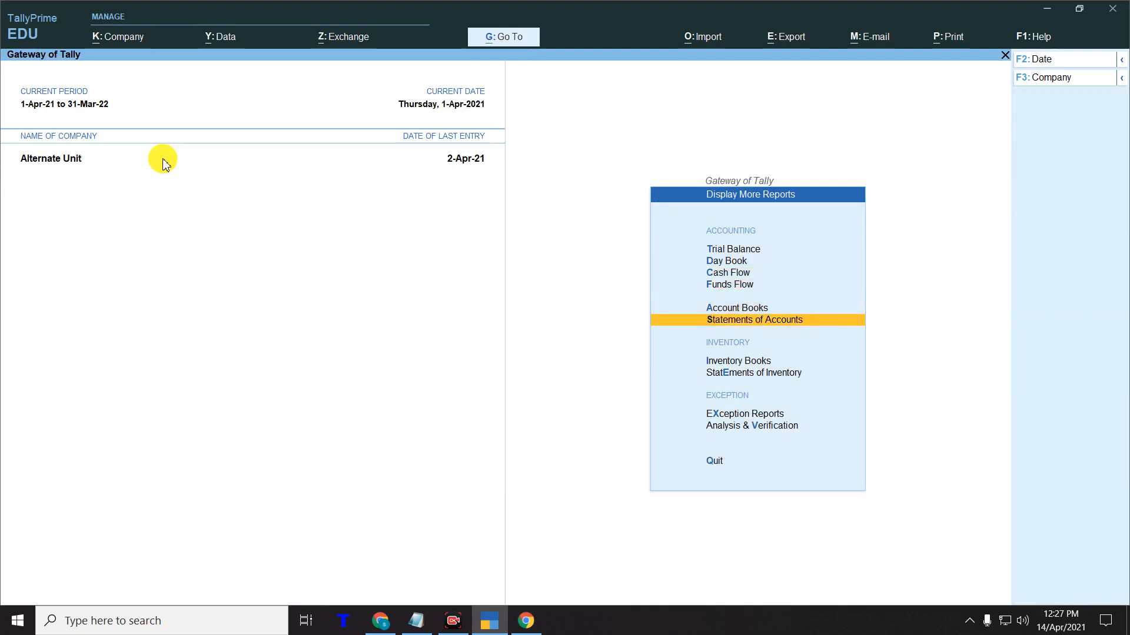
key("Down")
key("Down")
key("Up")
key("Return")
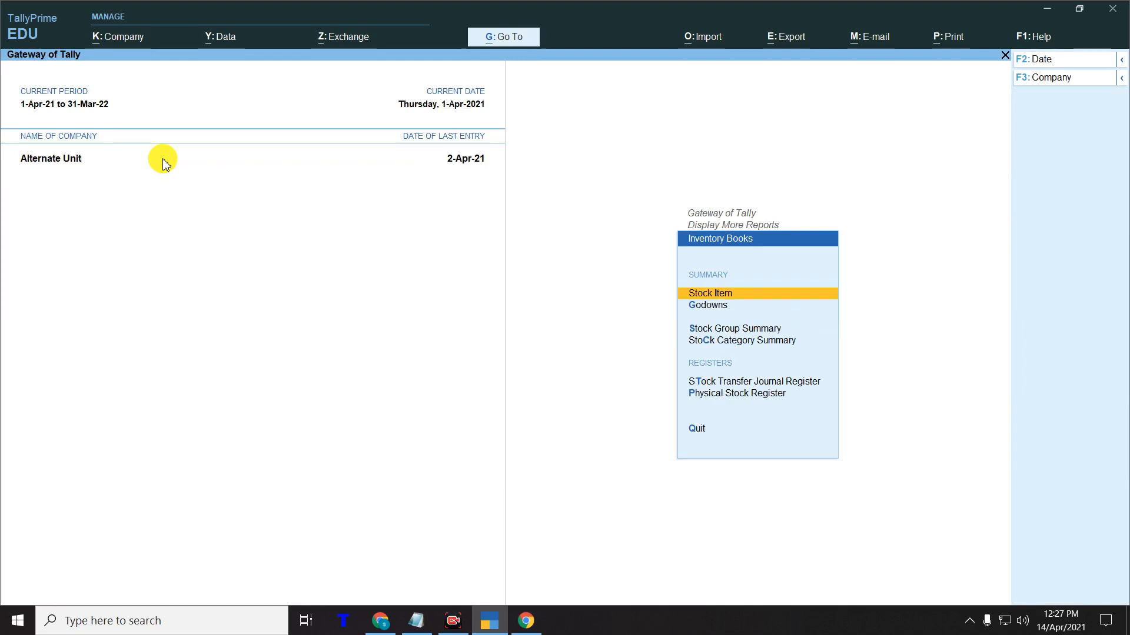
key("Escape")
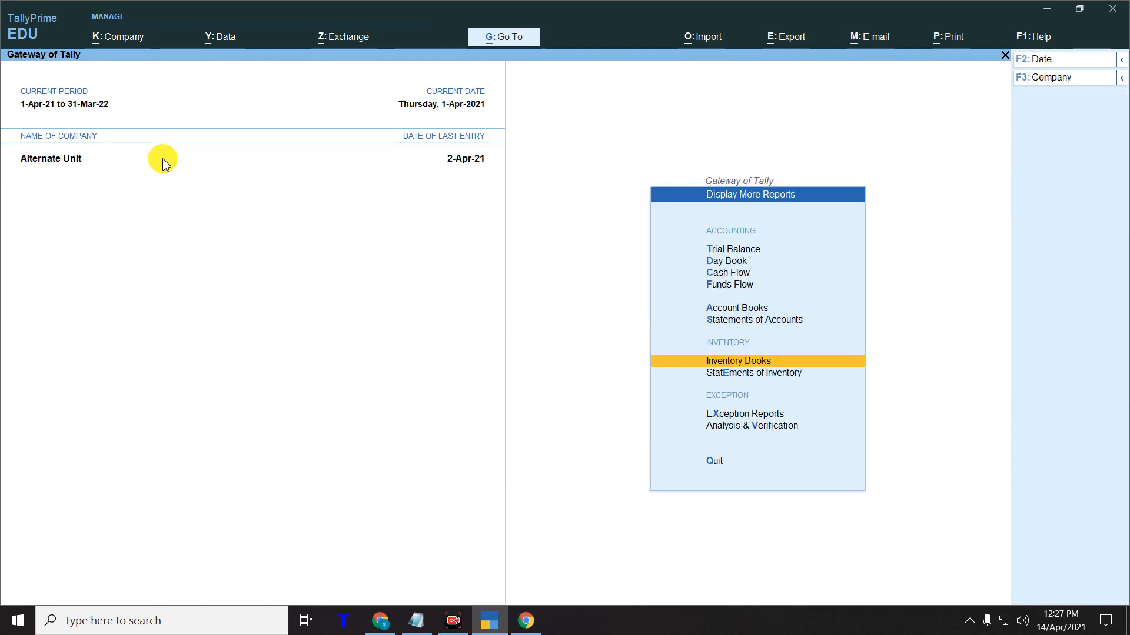
key("Down")
key("Return")
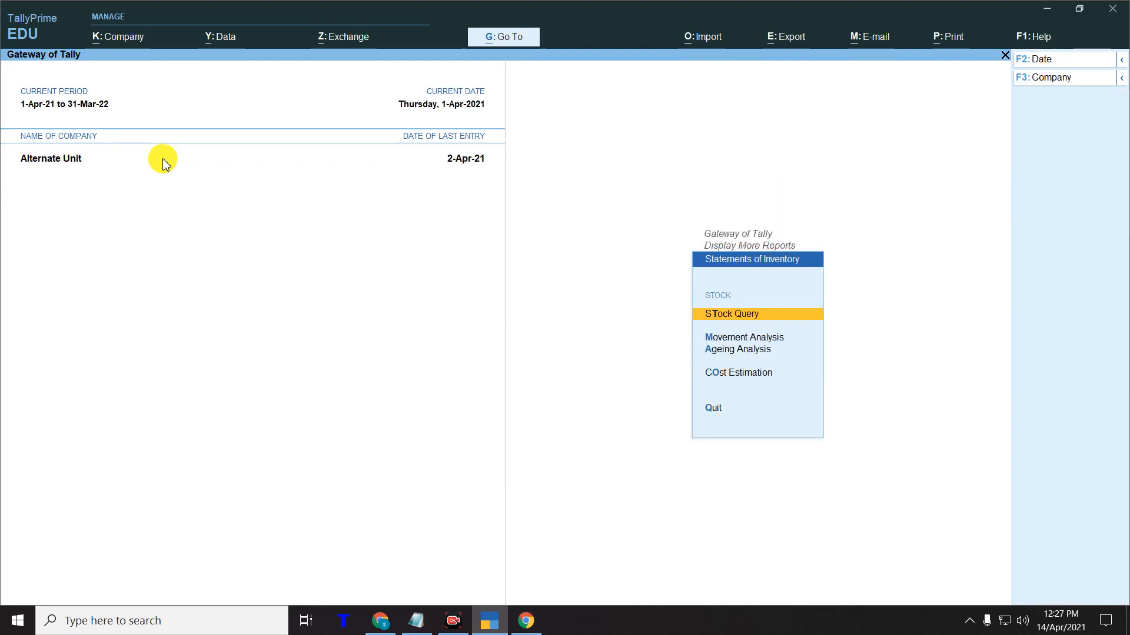
key("Return")
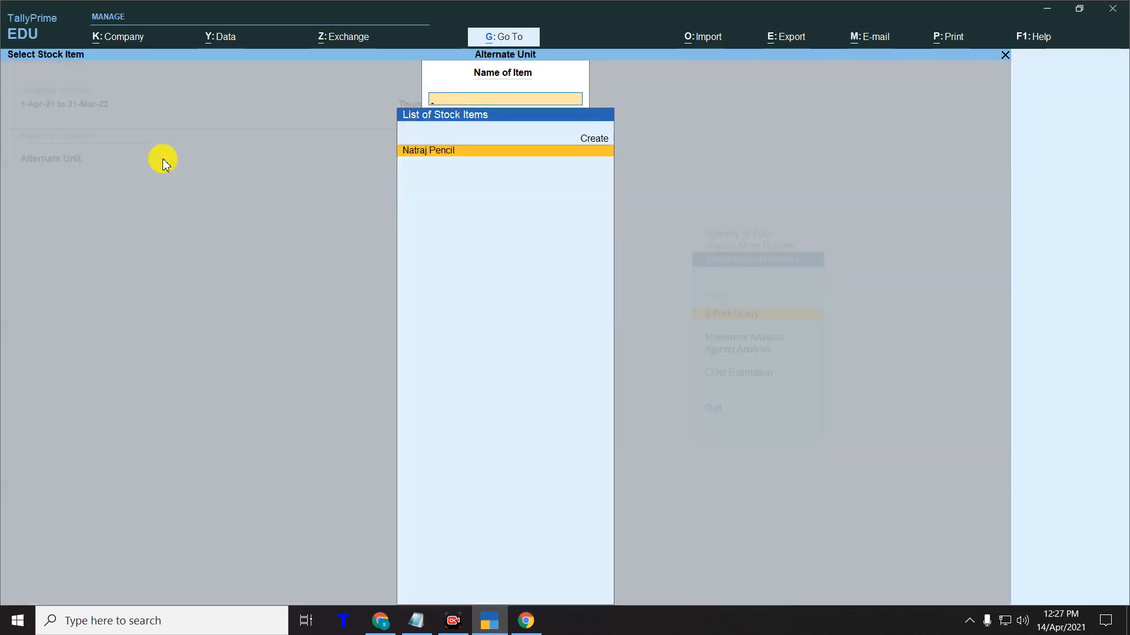
key("Return")
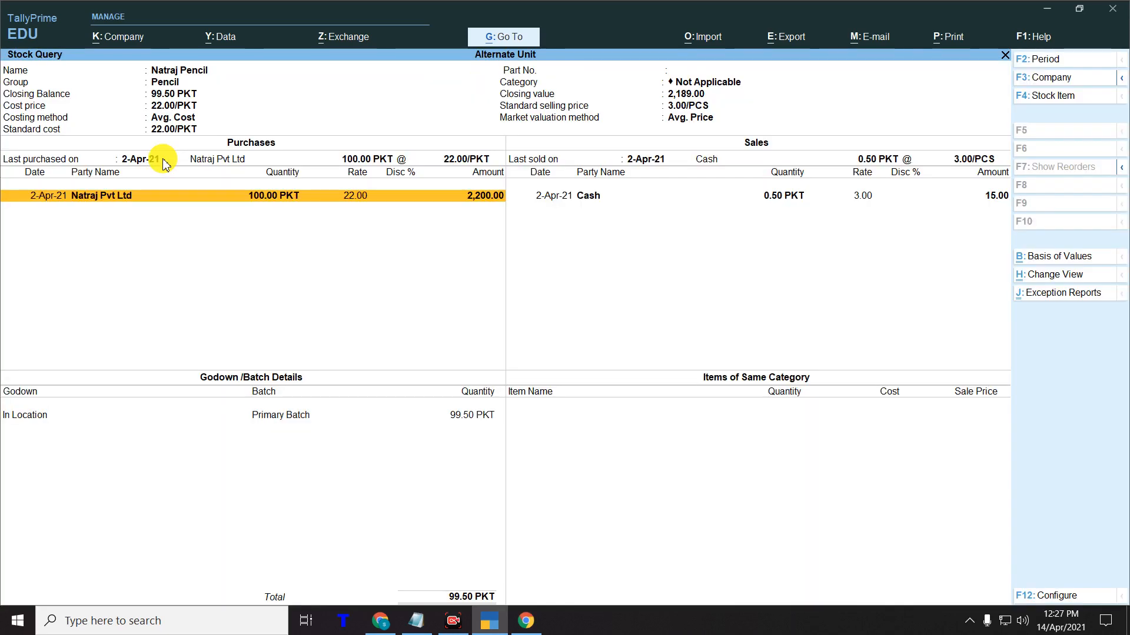
- Examine Natraj Pencil's purchases, sales and godown batch quantity in the Stock Query, and return to the Gateway of Tally
key("ctrl")
left_click_drag(199, 129, 329, 149)
left_click_drag(709, 128, 837, 162)
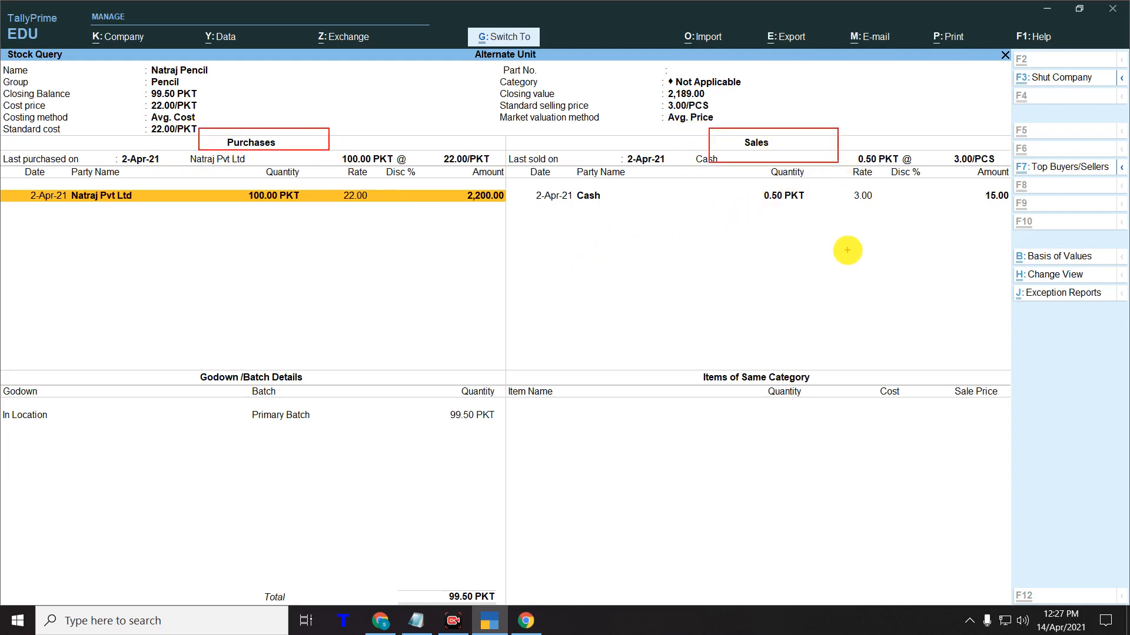
mouse_move(1, 180)
left_mouse_down()
mouse_move(613, 252)
mouse_move(621, 233)
left_mouse_up()
mouse_move(559, 216)
left_mouse_down()
mouse_move(507, 214)
mouse_move(668, 215)
left_mouse_up()
left_click_drag(822, 236, 1012, 216)
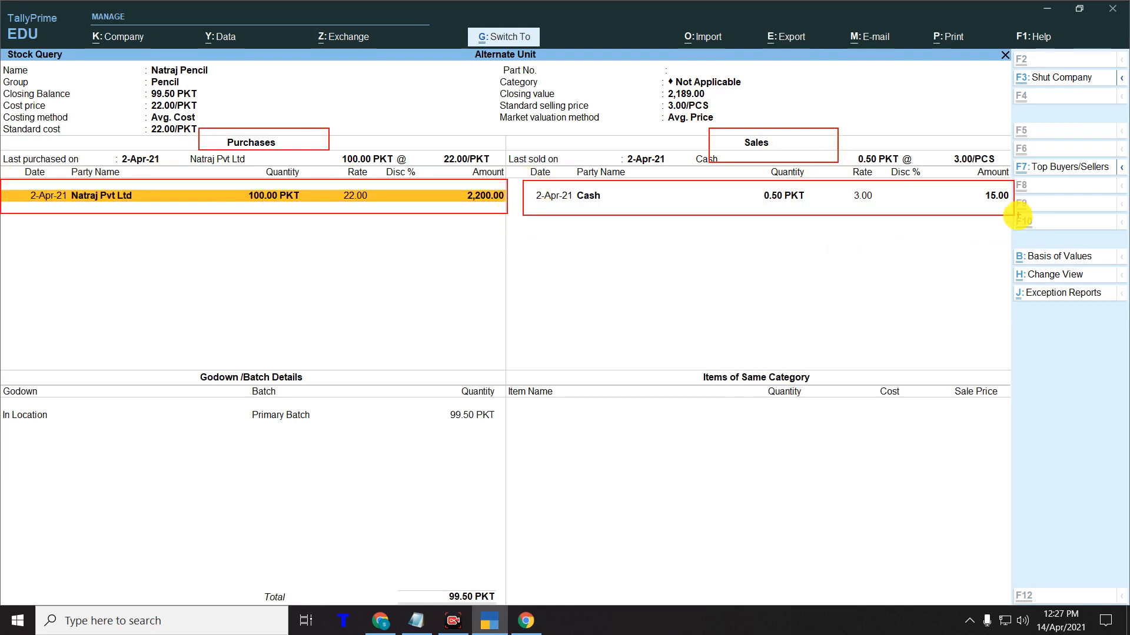
left_click_drag(1, 401, 74, 442)
mouse_move(361, 433)
left_mouse_down()
mouse_move(517, 421)
mouse_move(499, 429)
left_mouse_up()
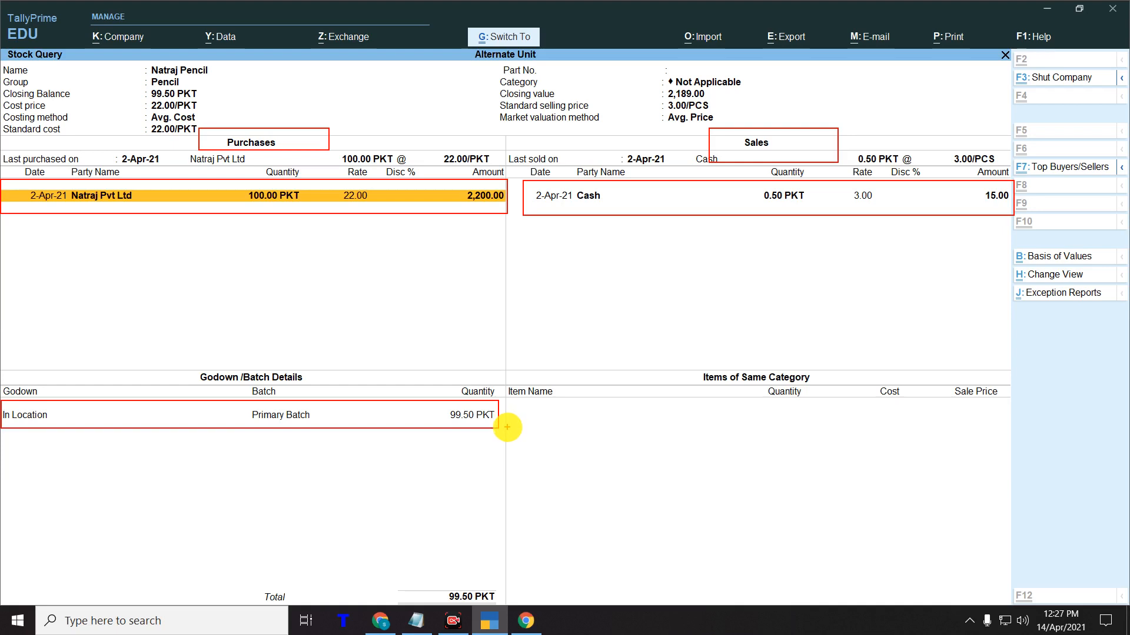
key("Escape")
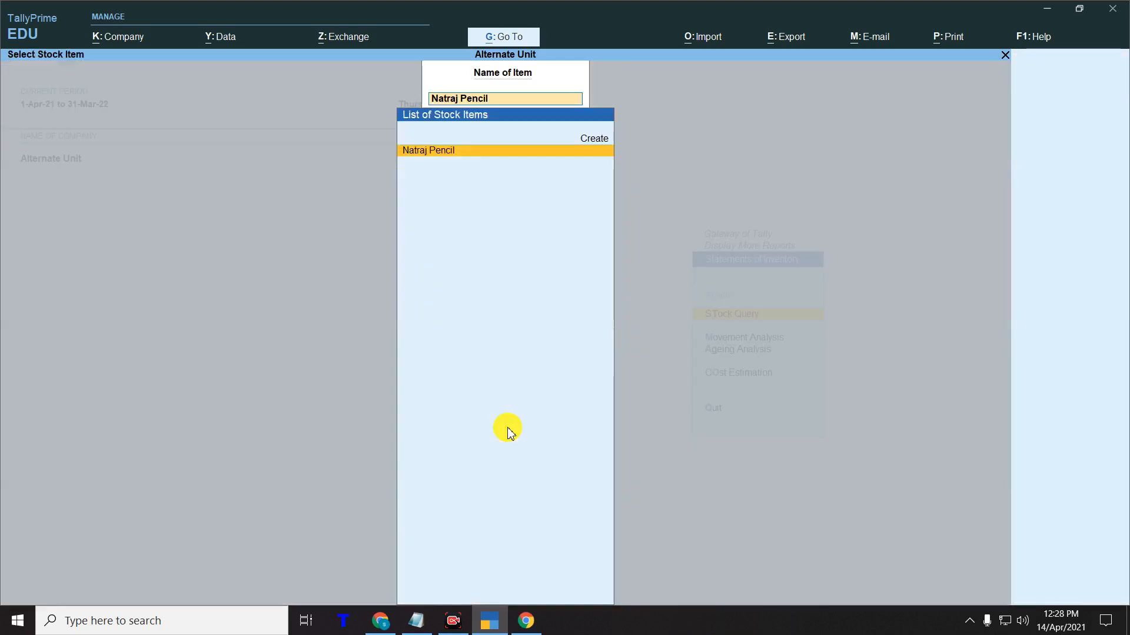
key("Escape")
key("Escape")
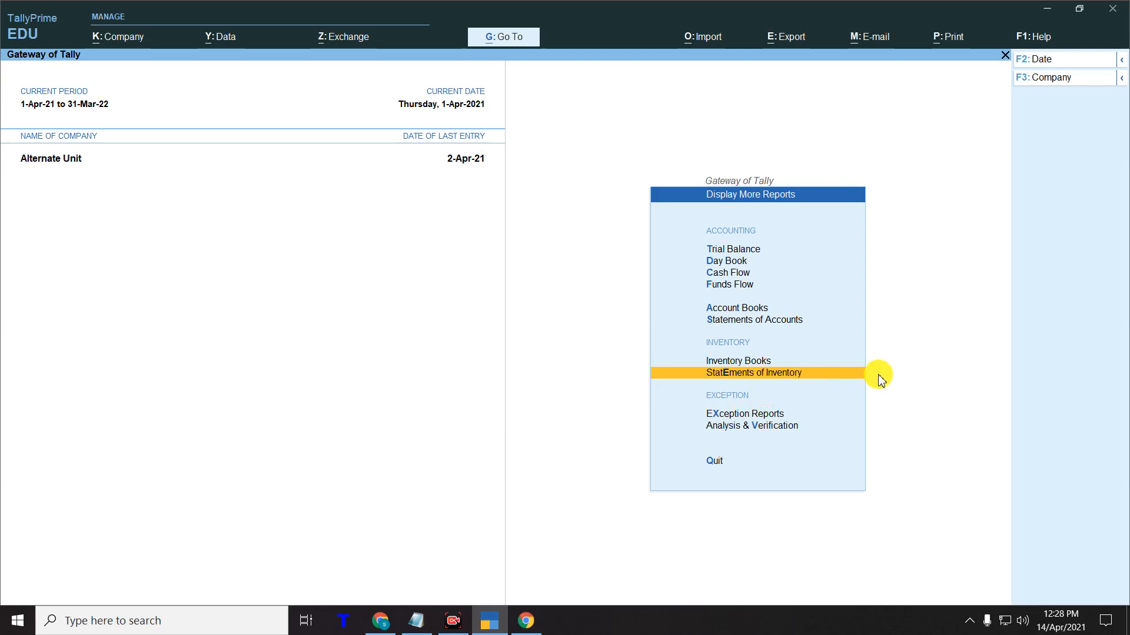
key("Escape")
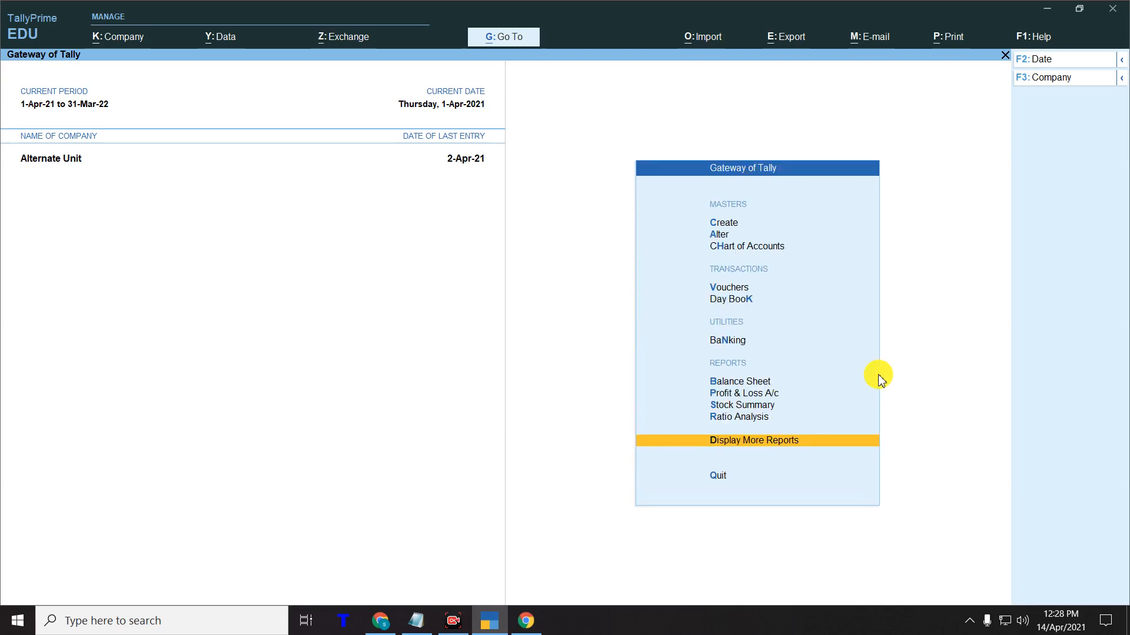
- Reopen Natraj Pencil's Stock Query through Display More Reports and Statements of Inventory
key("Return")
key("Down")
key("Down")
key("Down")
key("Down")
key("Down")
key("Down")
key("Down")
key("Down")
key("Down")
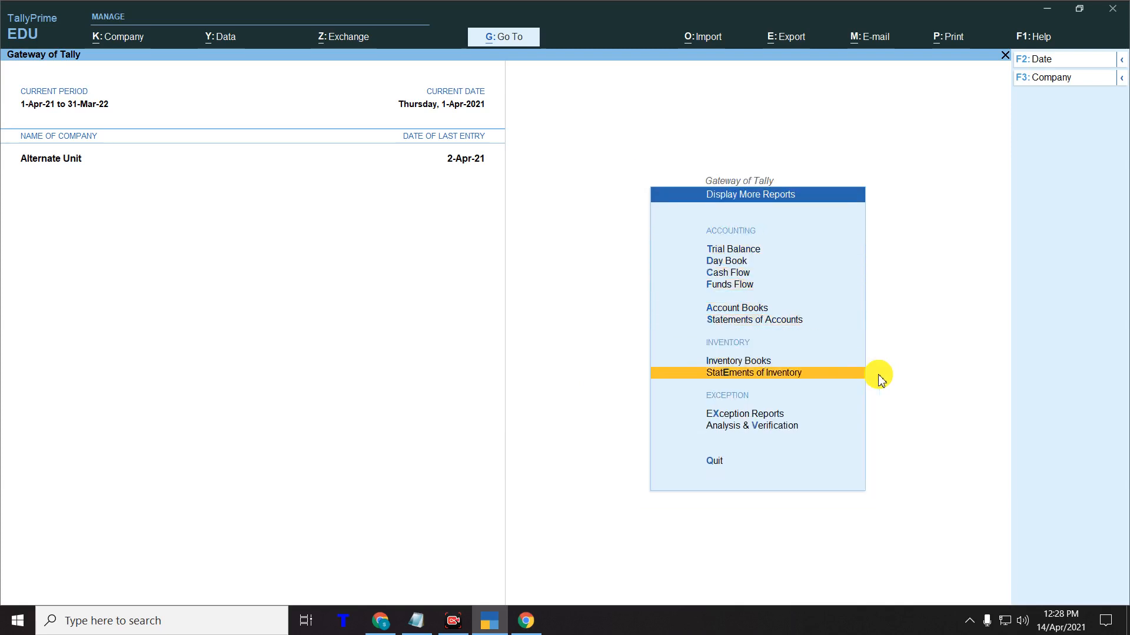
key("Up")
key("Up")
key("Down")
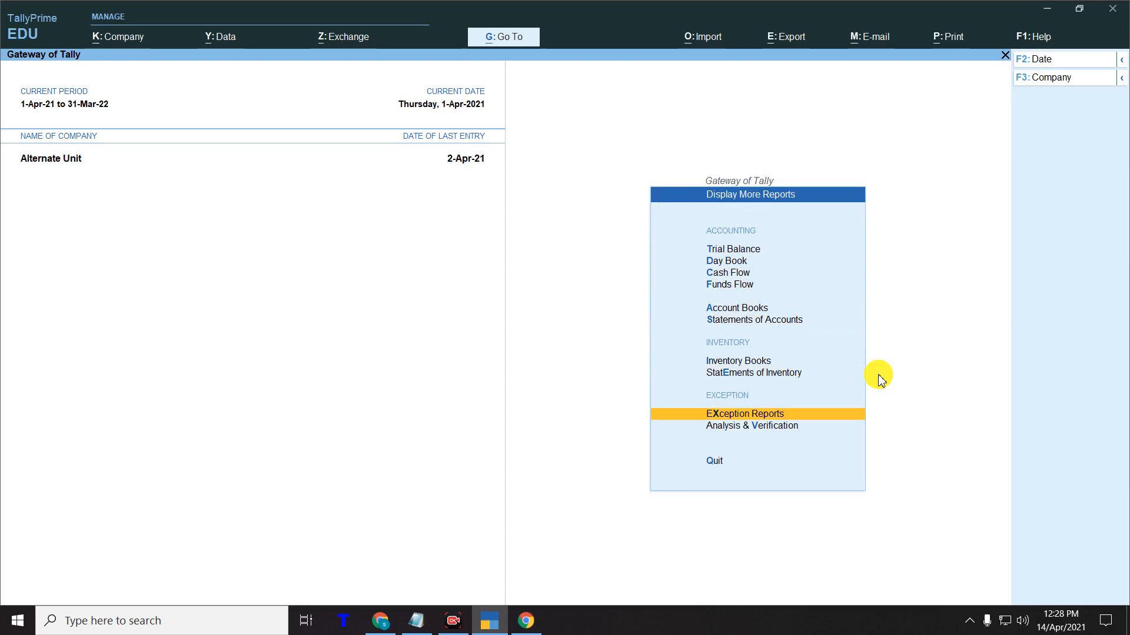
key("Up")
key("Up")
key("Down")
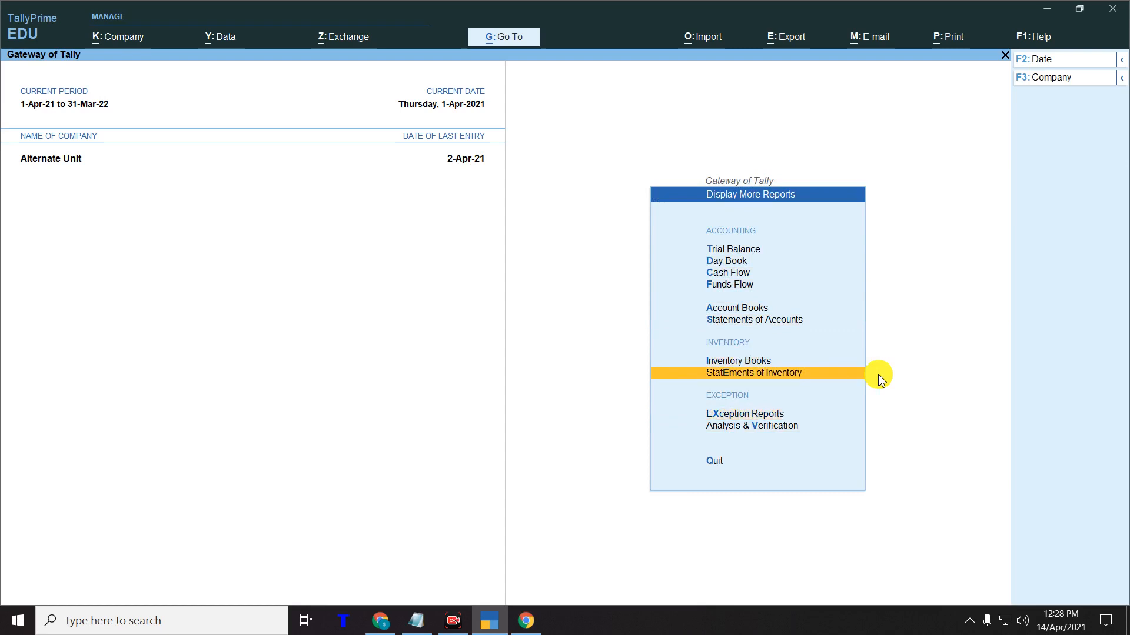
key("Return")
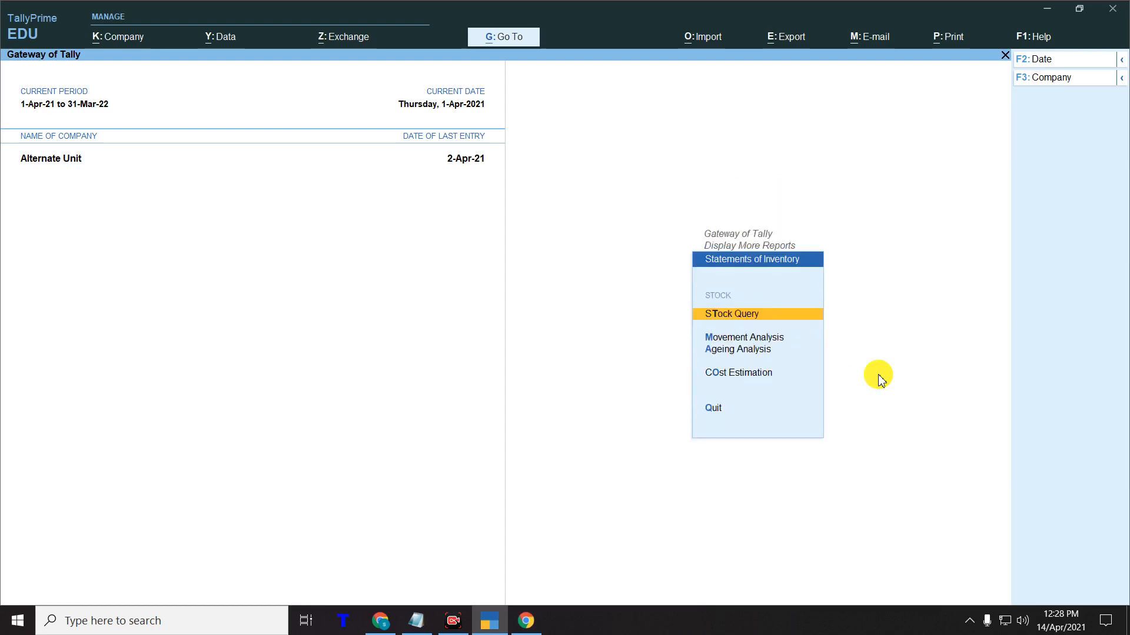
key("Return")
key("Return")
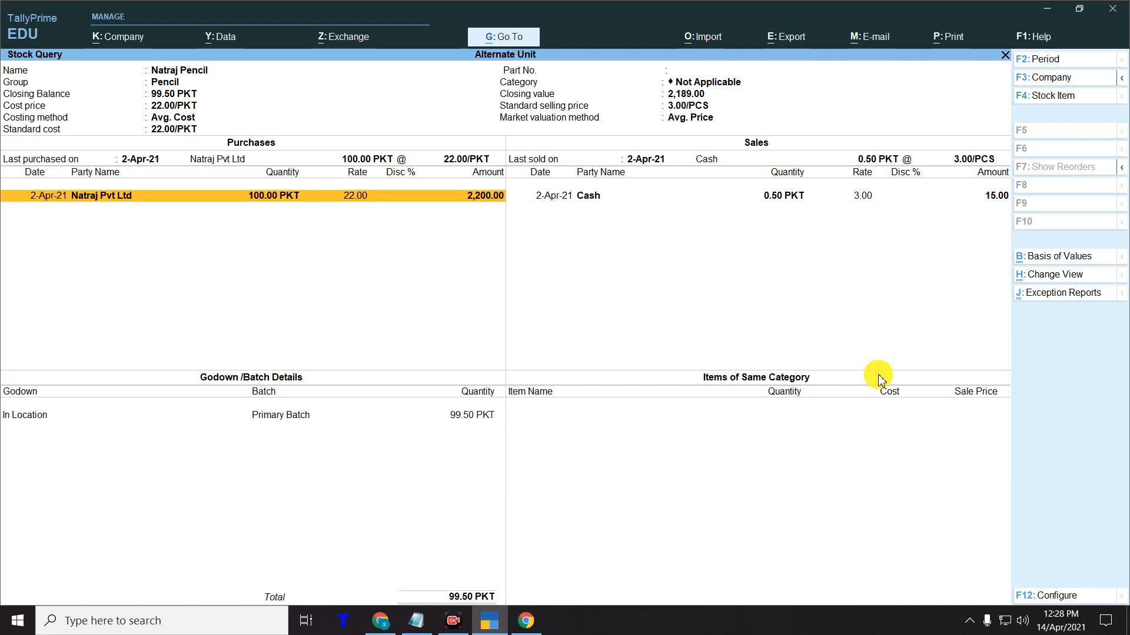
- Review the whole Stock Query for Natraj Pencil and close it back to the Gateway of Tally
key("ctrl")
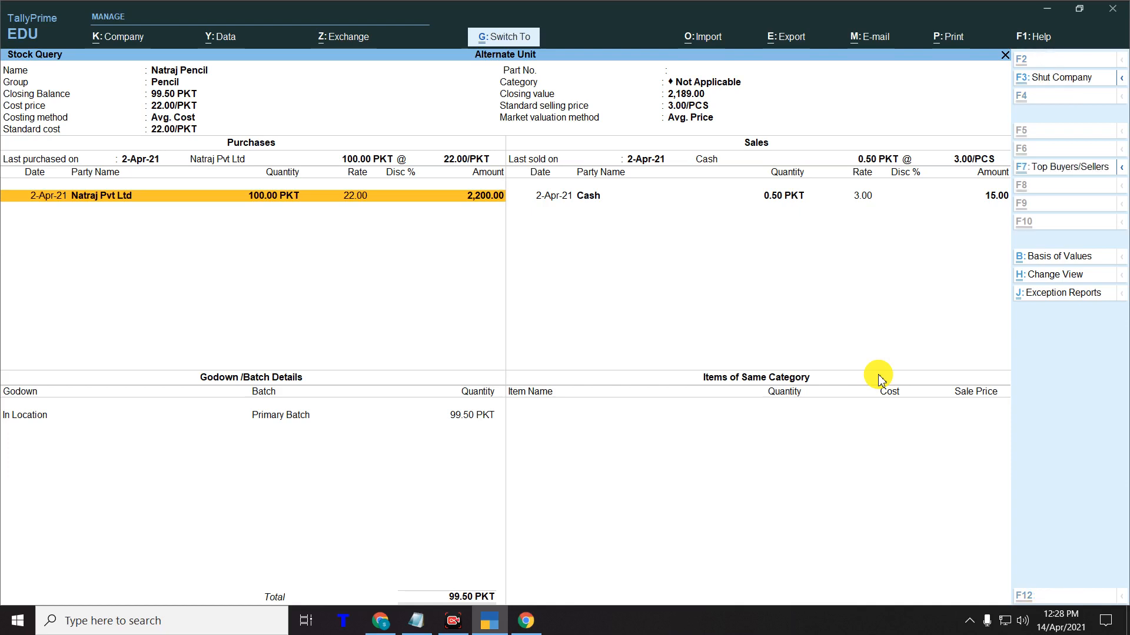
mouse_move(4, 60)
left_mouse_down()
mouse_move(333, 138)
mouse_move(1013, 453)
left_mouse_up()
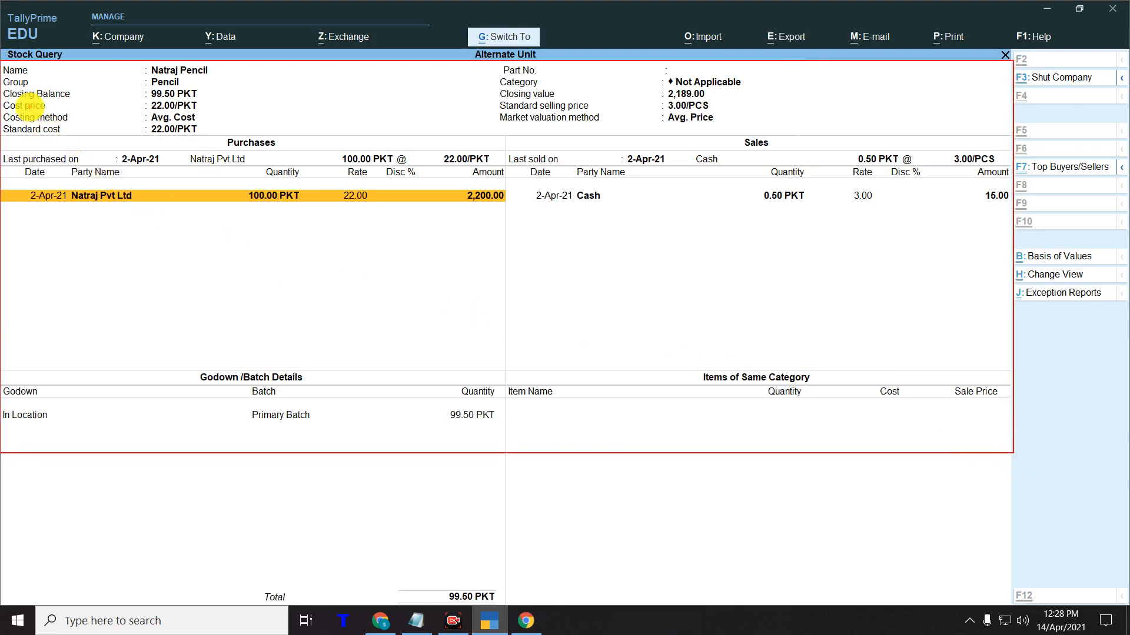
key("Escape")
key("Escape")
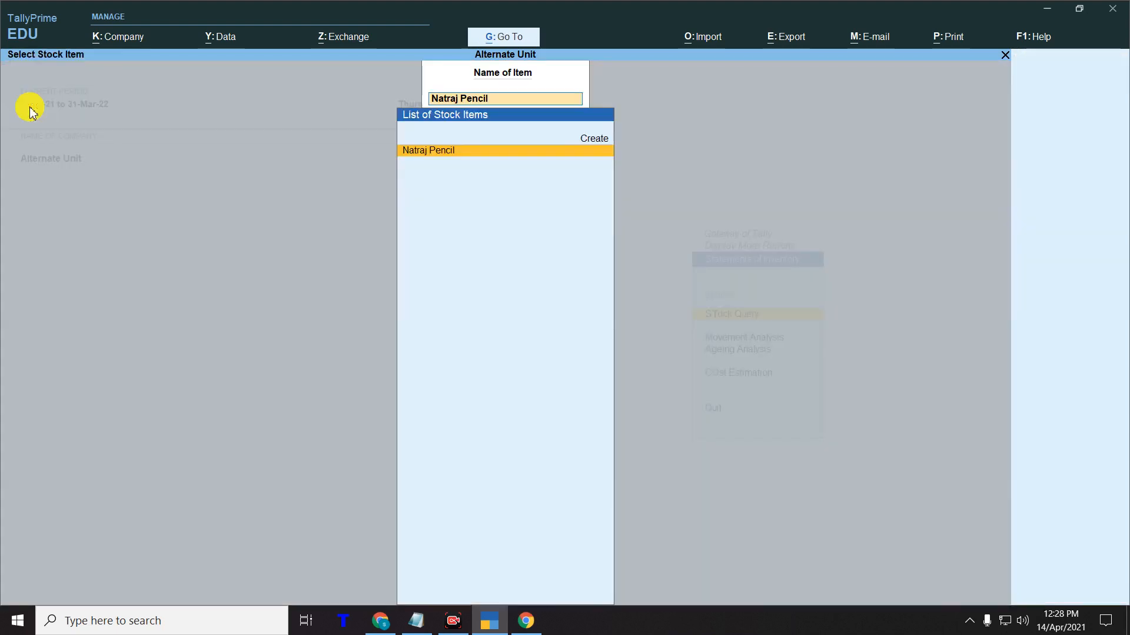
key("Escape")
key("Escape")
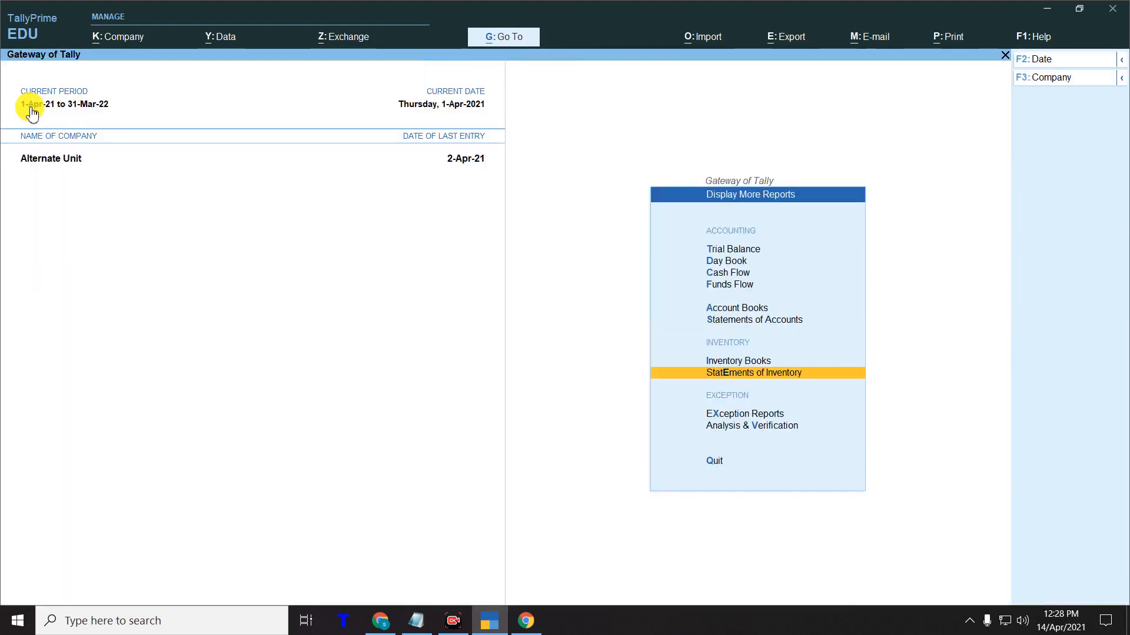
key("Escape")
- Open the Stock Summary report from the Gateway of Tally
key("Up")
key("Up")
key("Up")
key("Down")
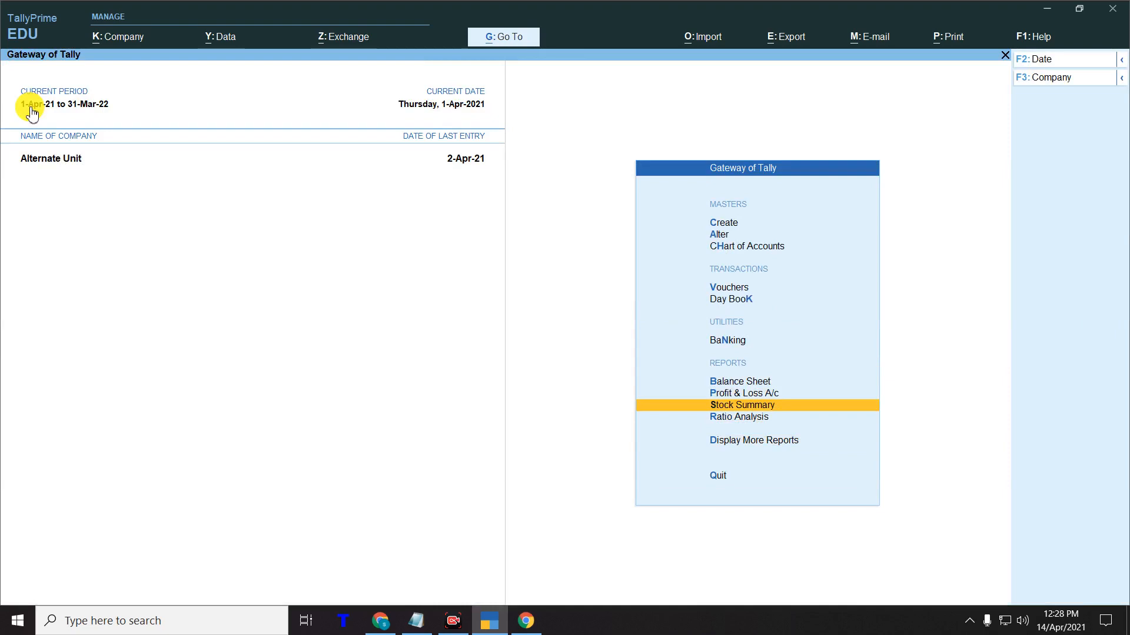
key("Return")
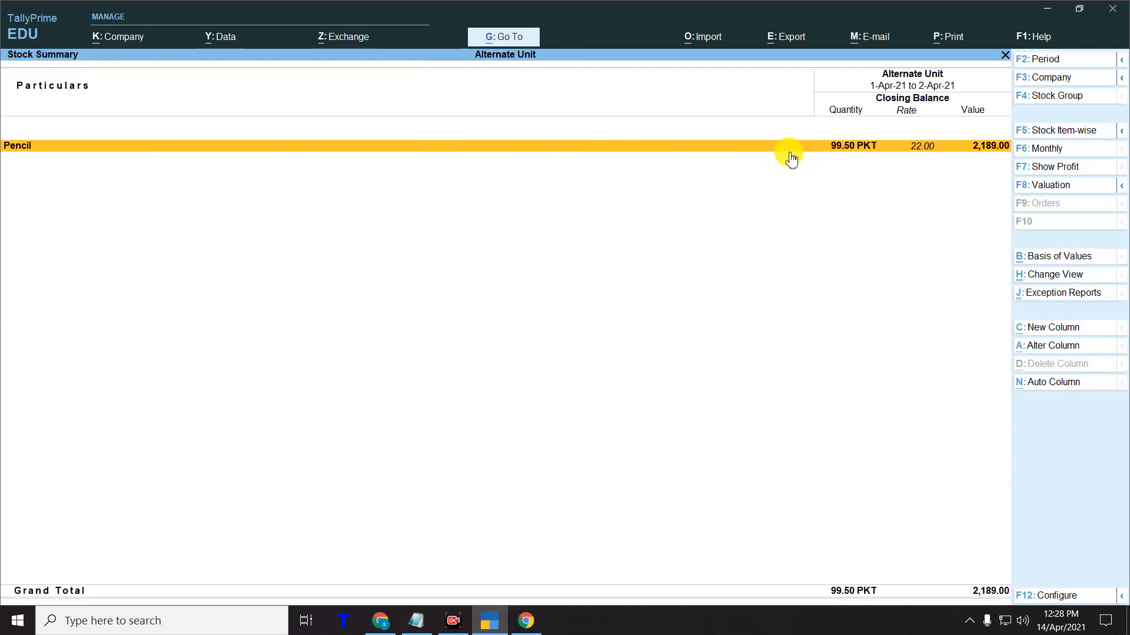
- Set Show Goods Inwards and Show Goods Outwards to Yes in the Stock Summary configuration
left_click(1050, 599)
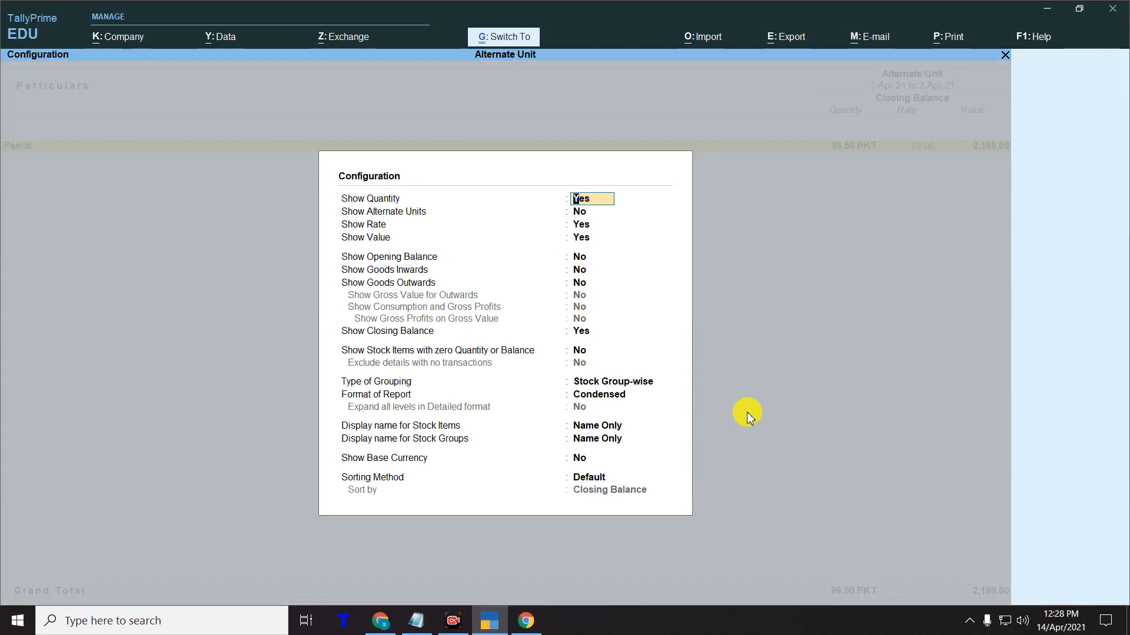
mouse_move(334, 263)
left_mouse_down()
mouse_move(505, 301)
mouse_move(596, 290)
left_mouse_up()
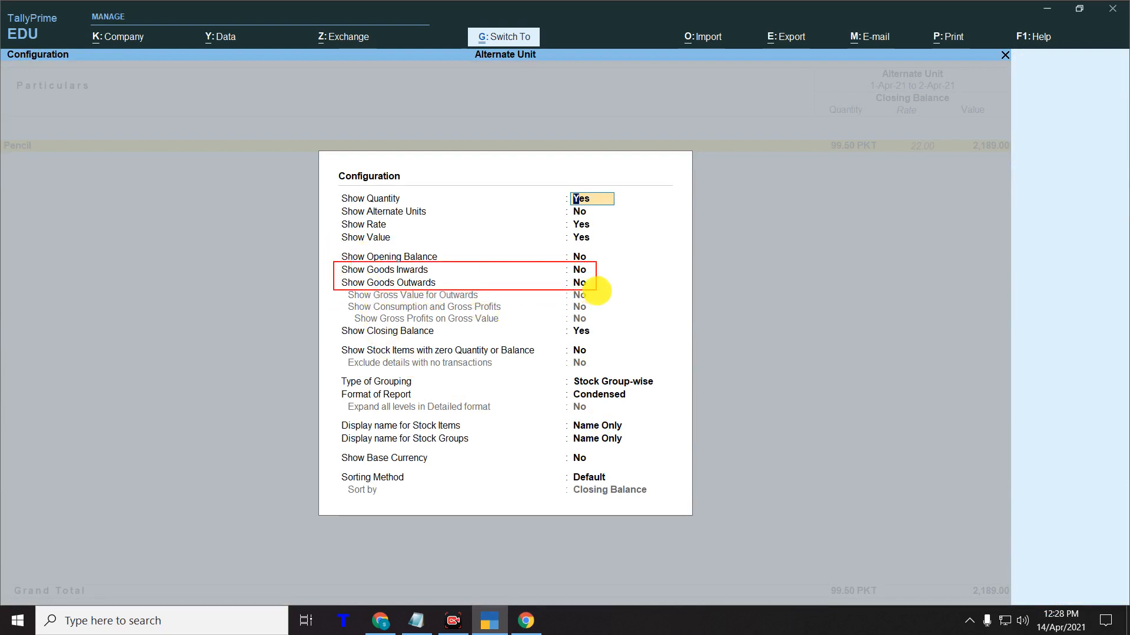
key("Escape")
key("Down")
key("Down")
key("Down")
key("Down")
key("Down")
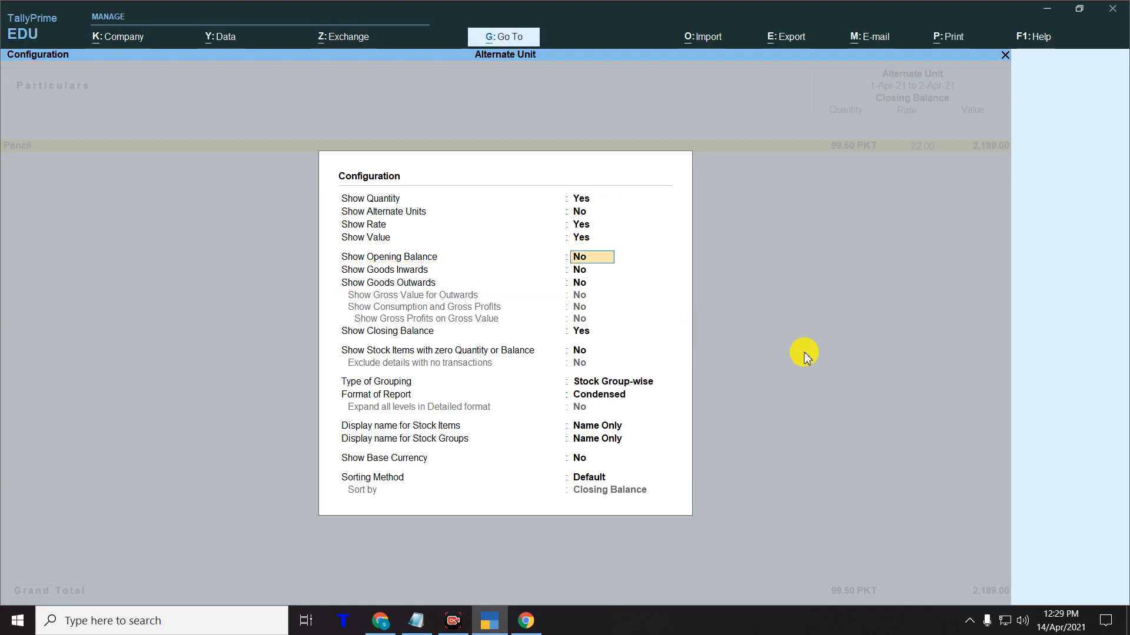
type("yes")
key("Return")
type("yes")
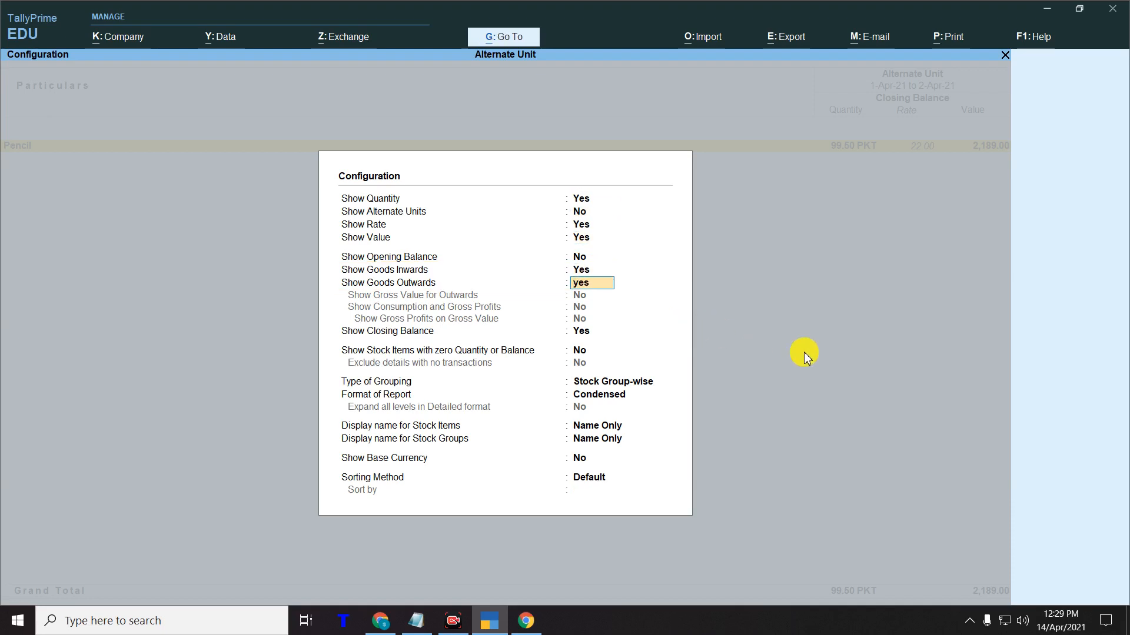
key("Return")
key("ctrl+a")
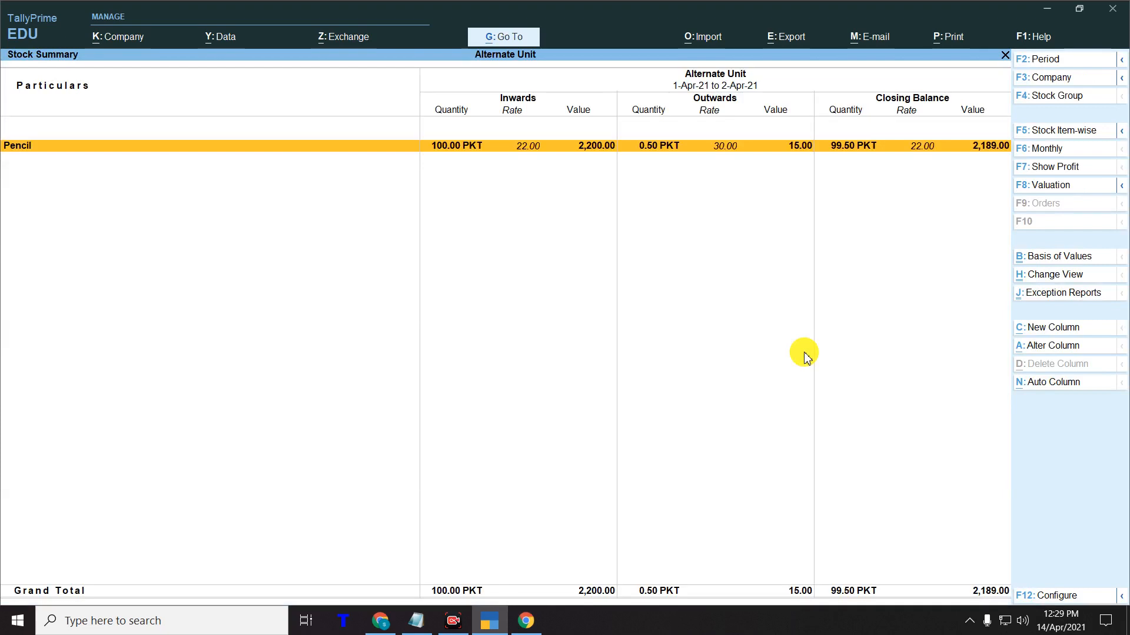
- Show the Stock Summary in detailed format, examine the Pencil and Natraj Pencil rows, and close the report
key("alt")
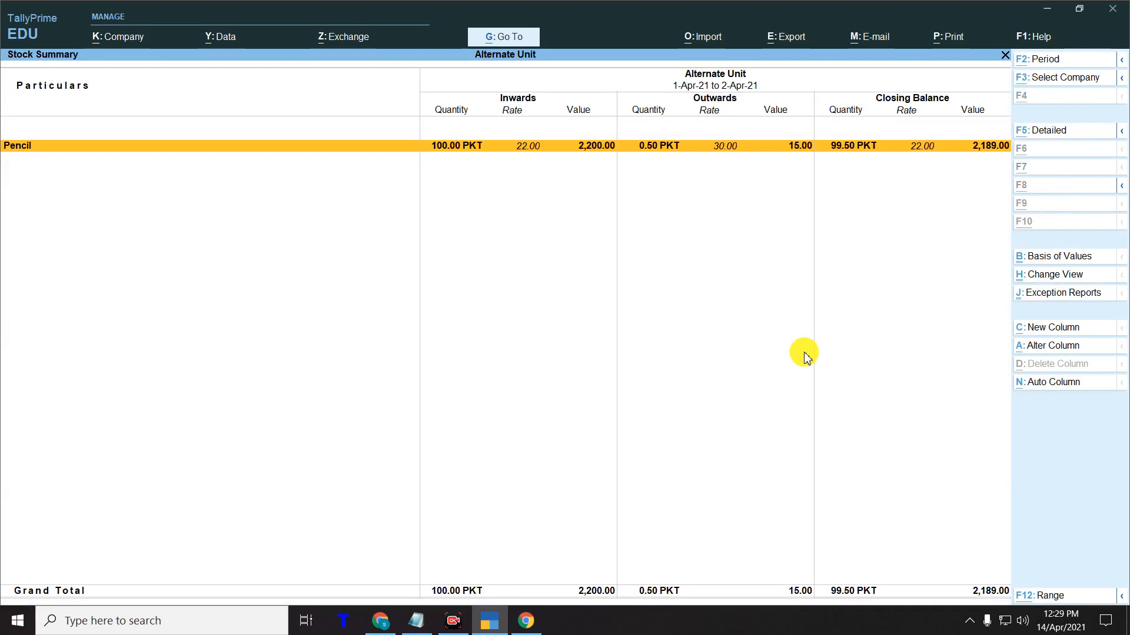
key("alt+F5")
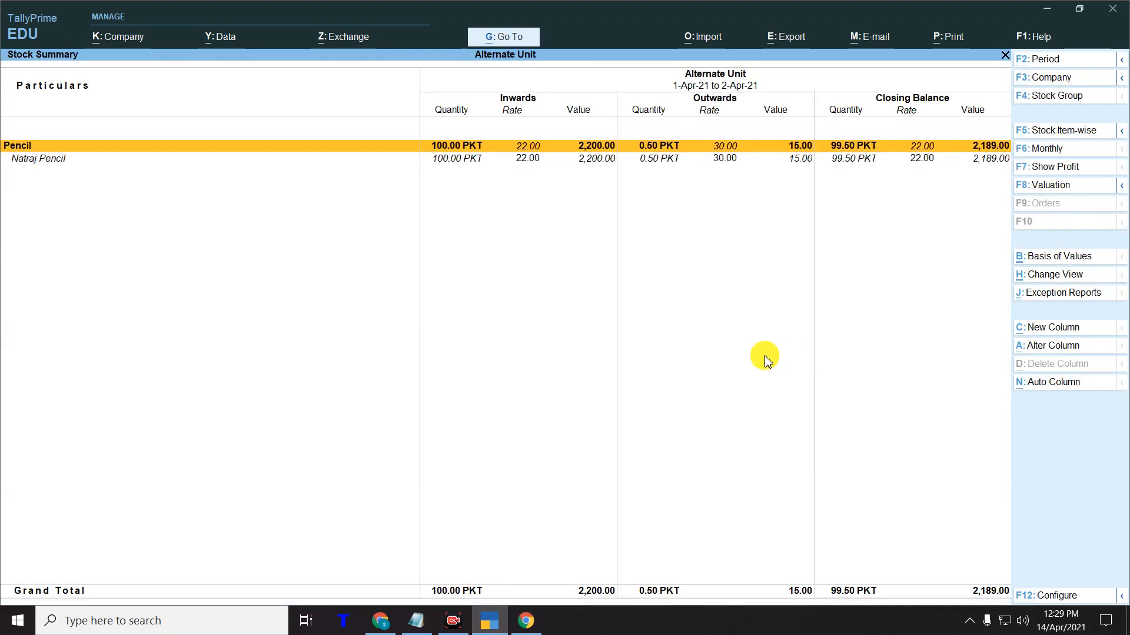
key("ctrl")
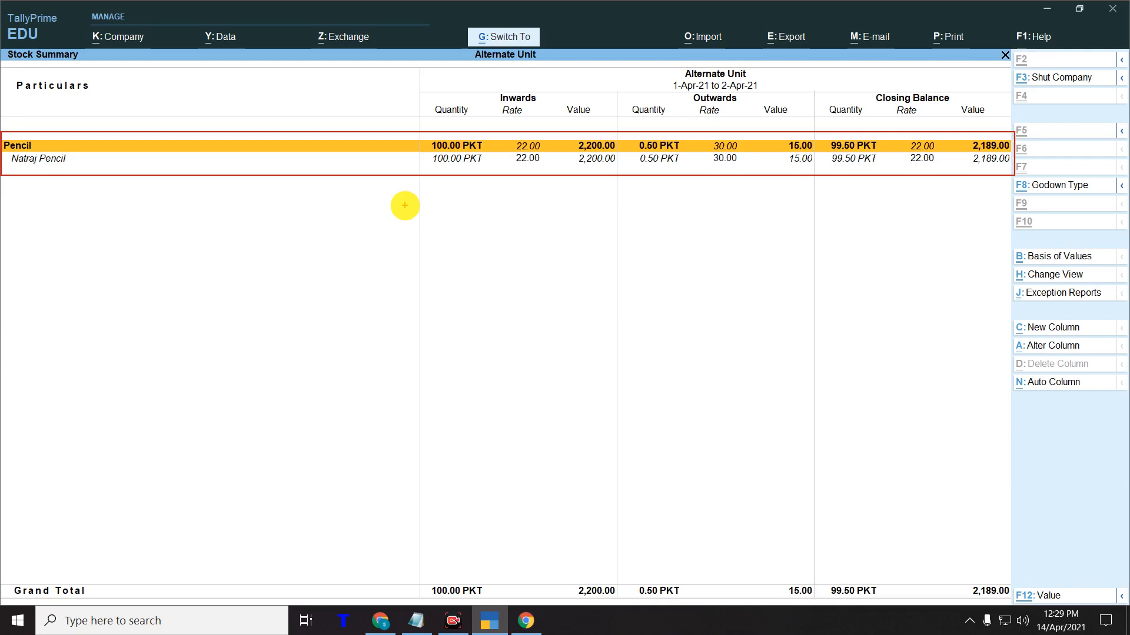
key("Escape")
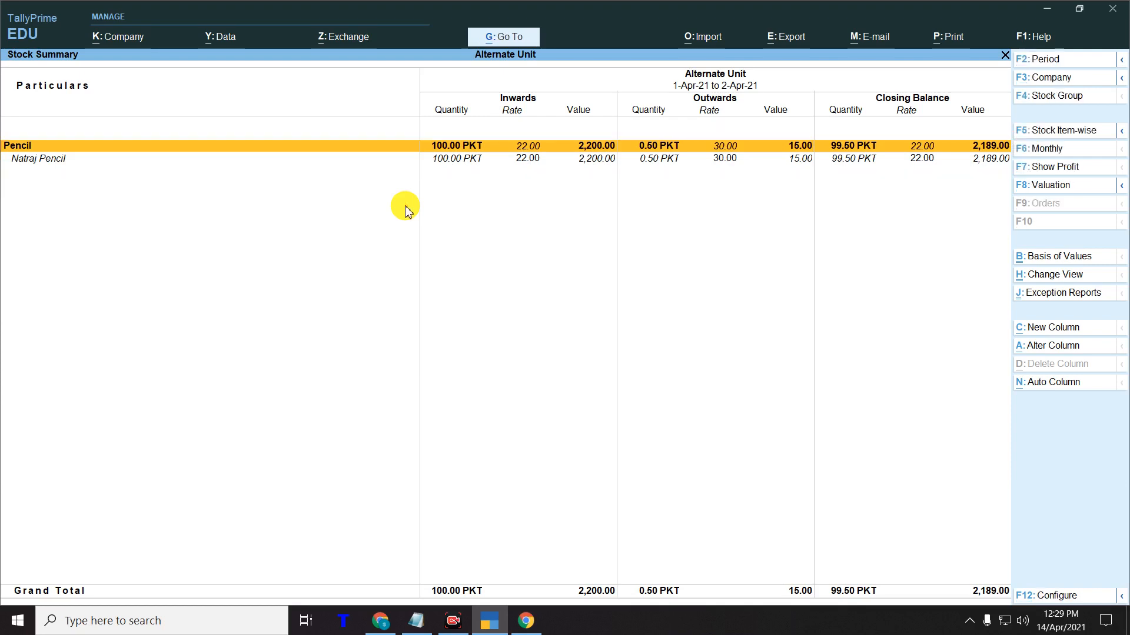
key("Escape")
key("Escape")
key("Escape")
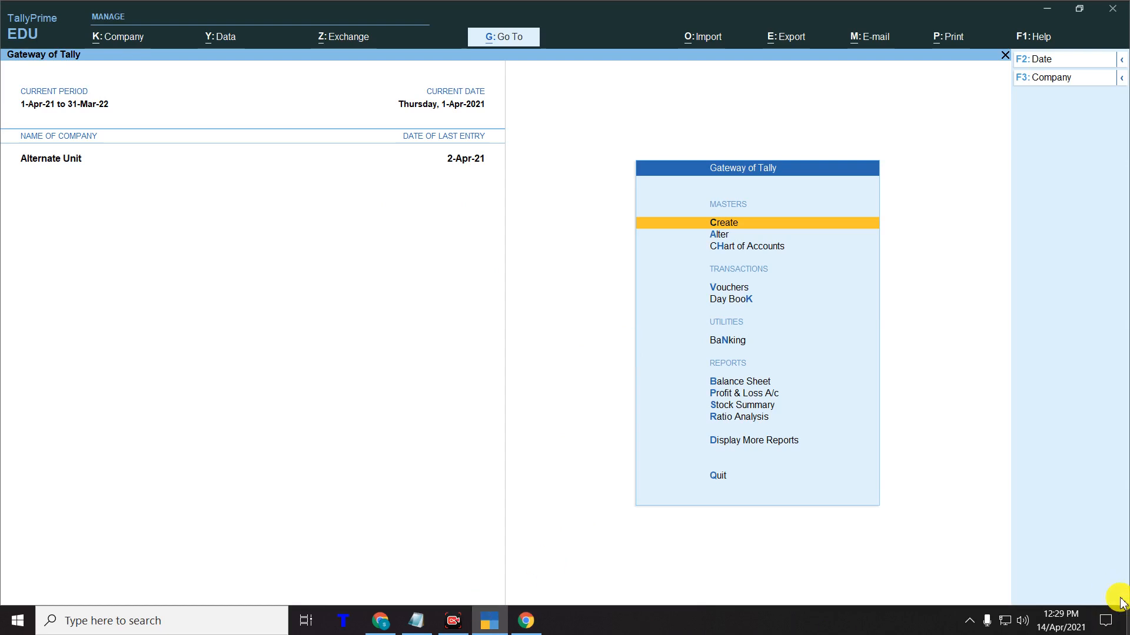
left_click(969, 621)
right_click(1000, 591)
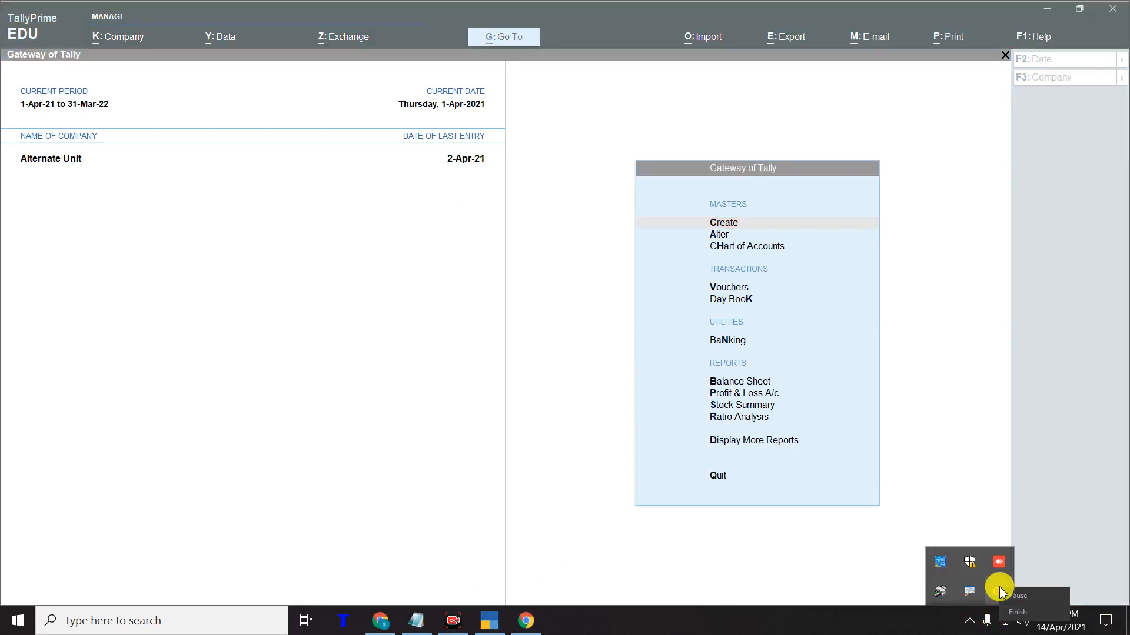